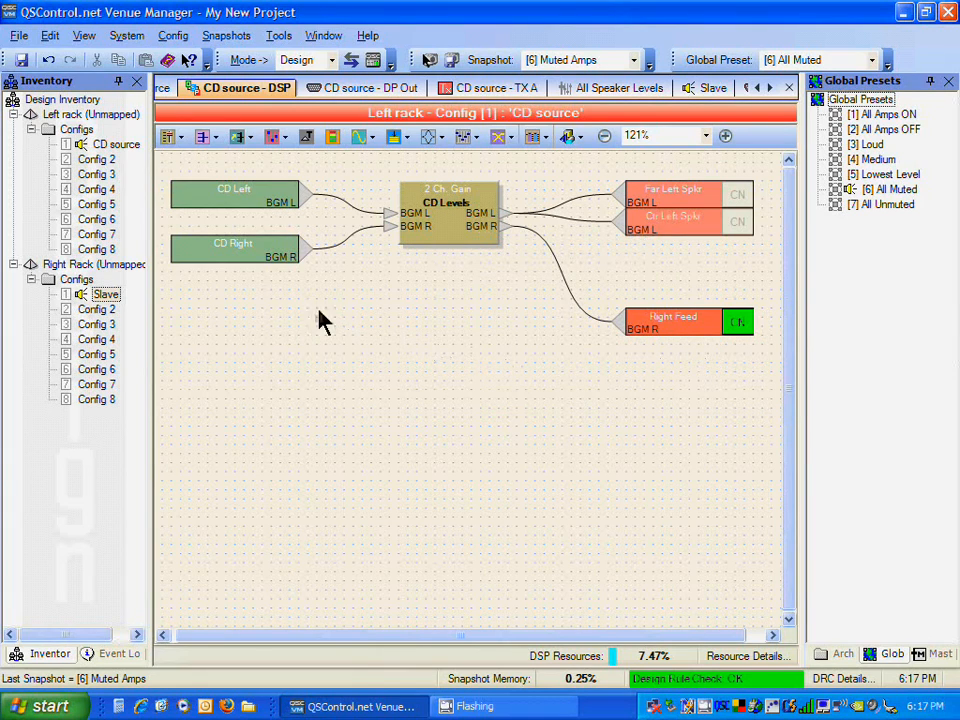
Step: Open the DSP view of the Right Rack's Slave configuration
mouse_move(70, 267)
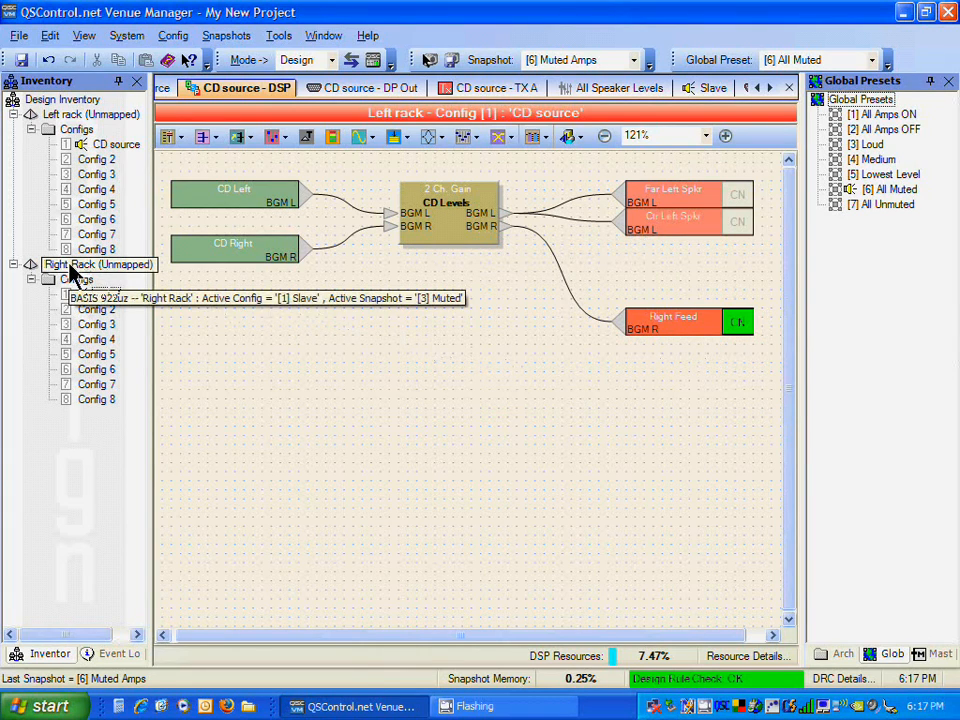
click(105, 295)
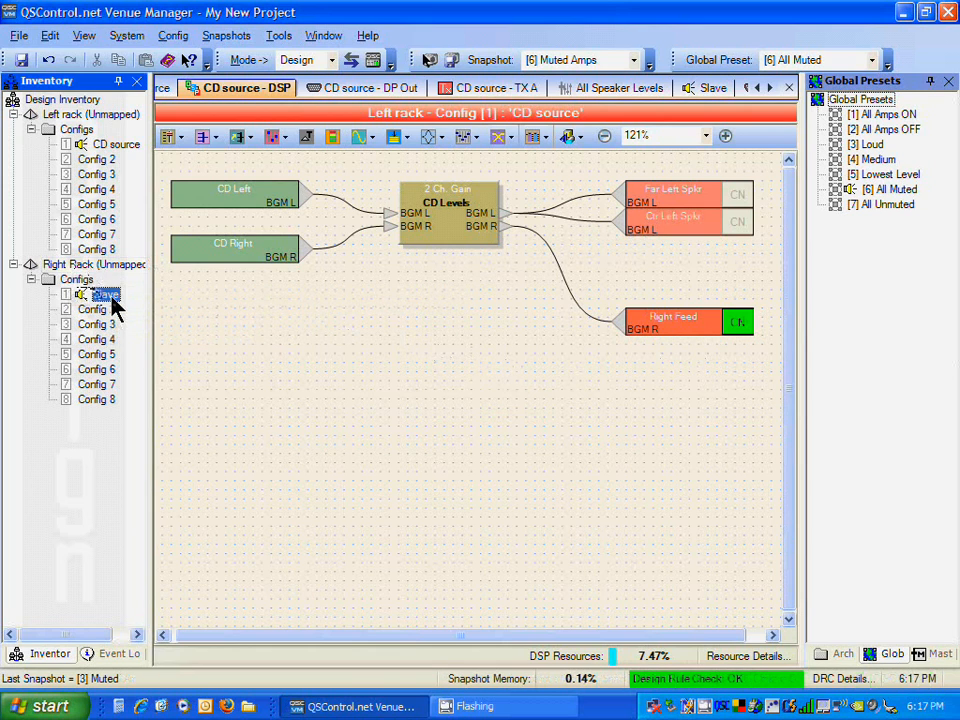
double_click(105, 295)
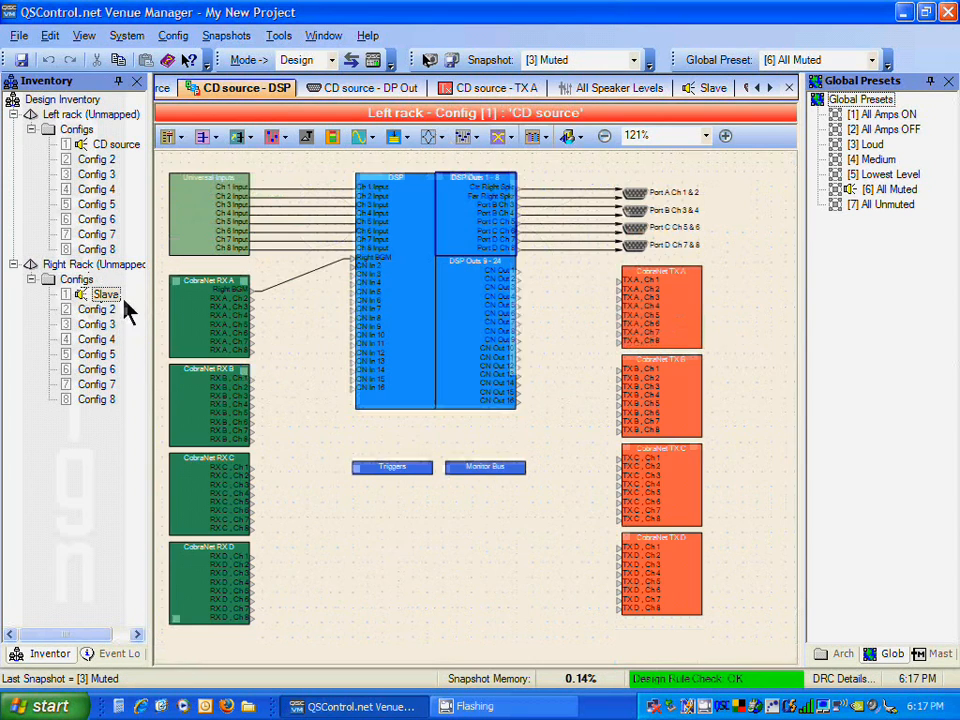
click(395, 283)
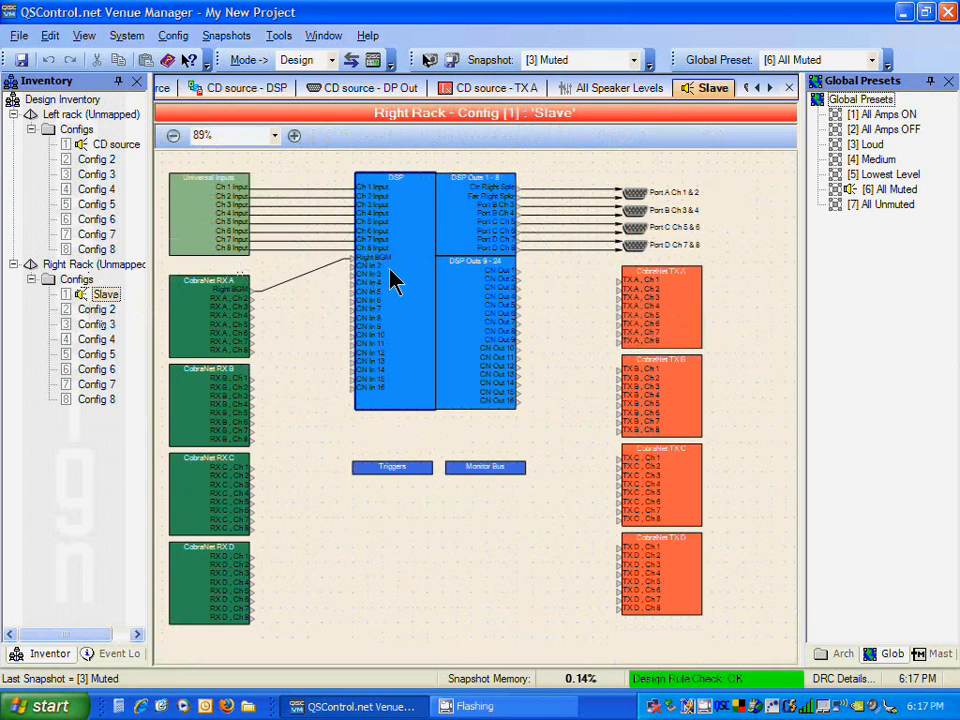
double_click(395, 283)
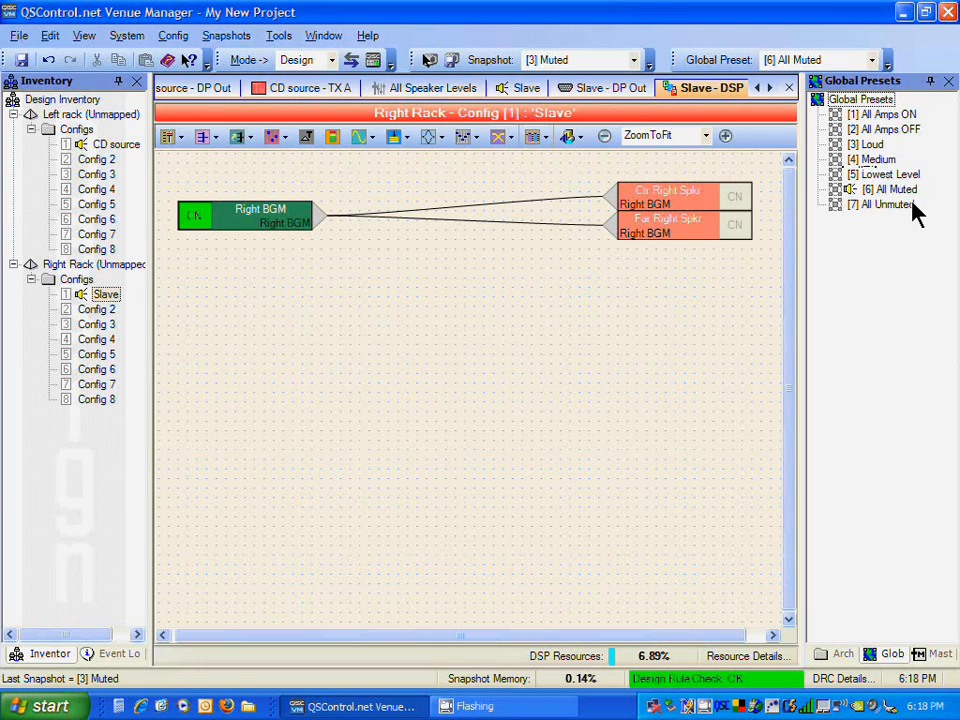
Step: Open the QSCreator control panel design, browse its Speaker Levels and Main pages, and close it
click(378, 60)
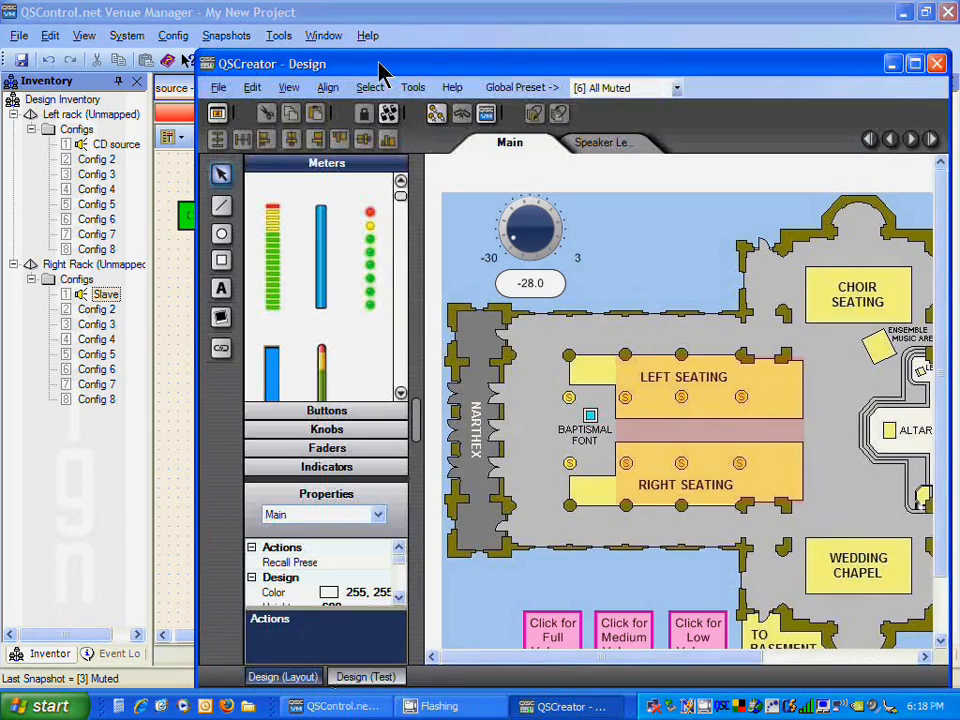
drag(379, 72, 333, 3)
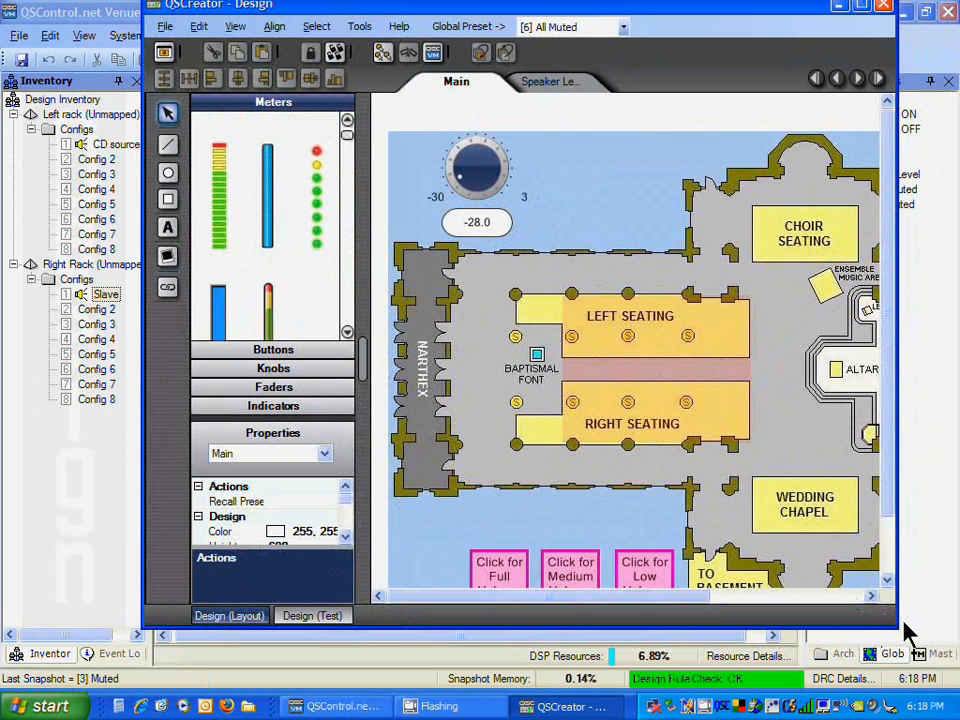
drag(903, 632, 957, 663)
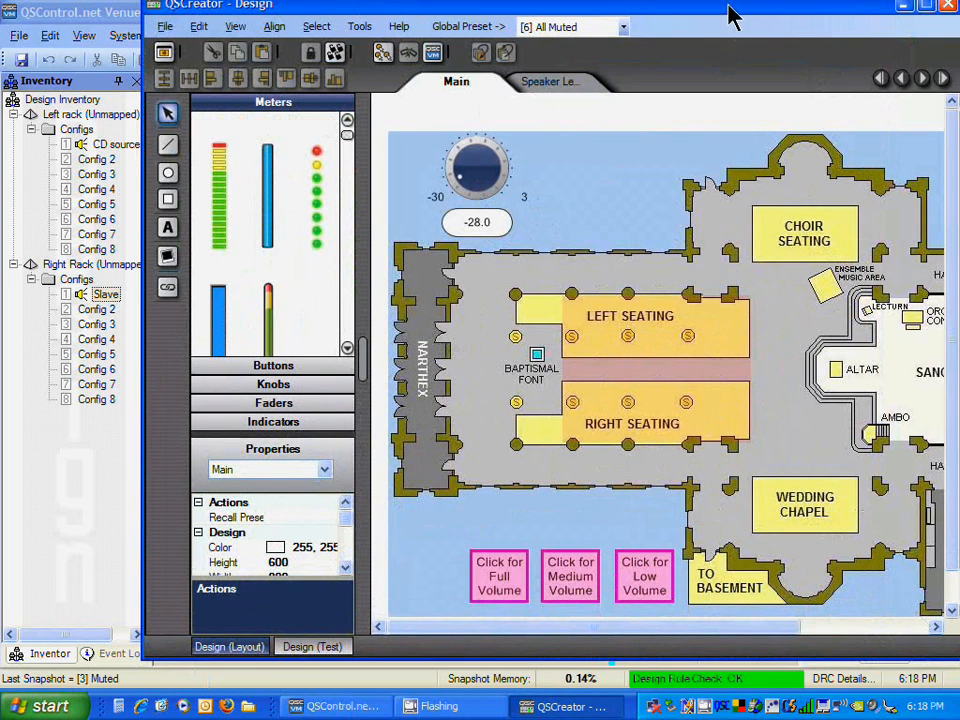
drag(731, 12, 668, 12)
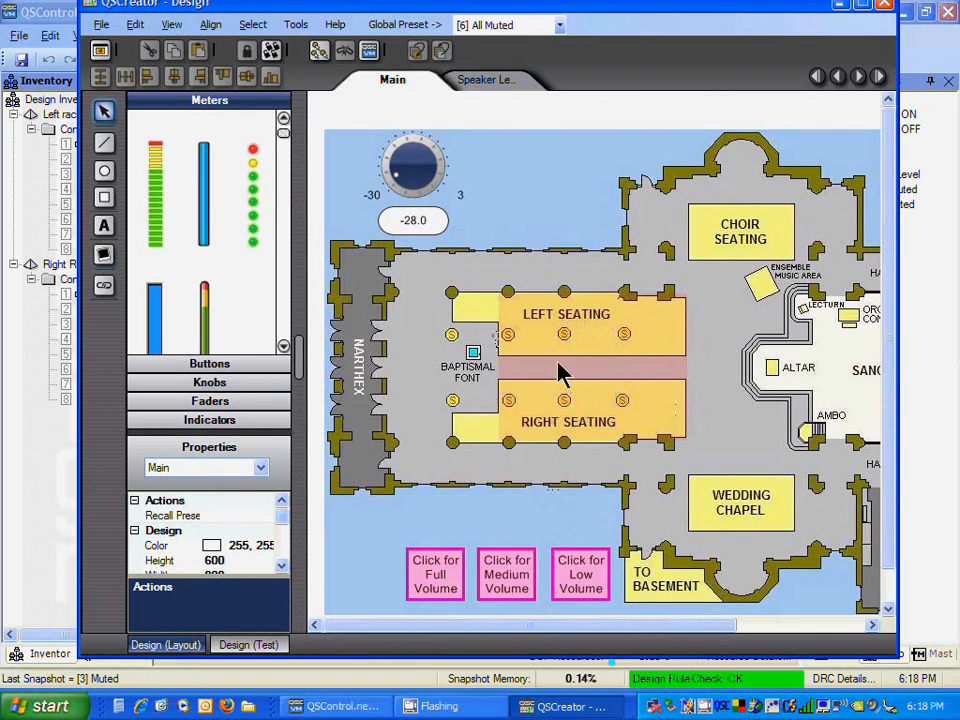
click(490, 84)
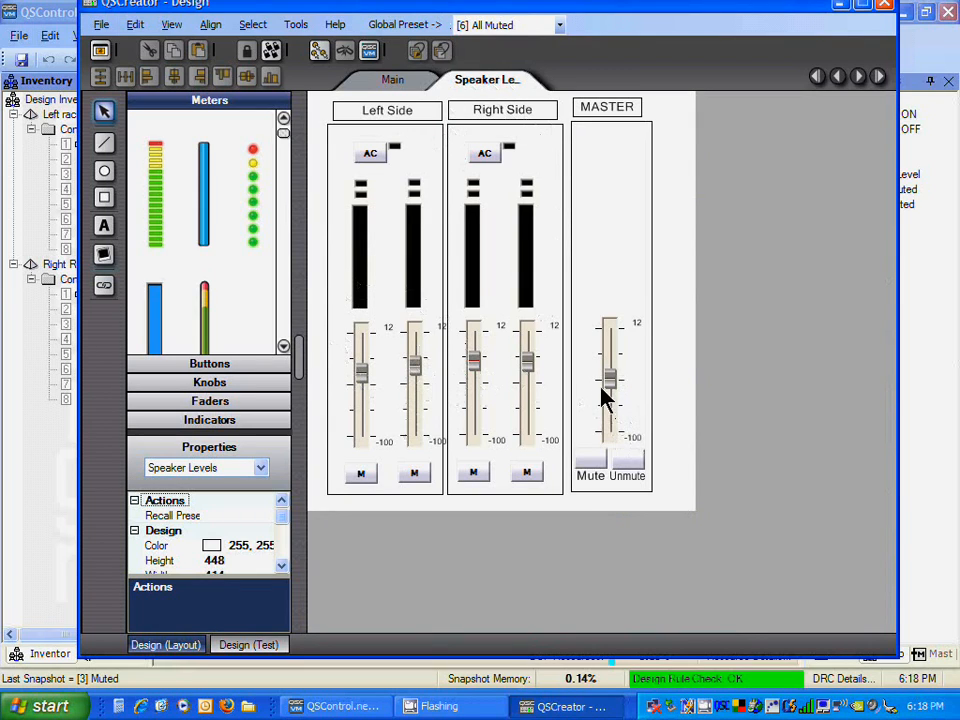
click(397, 82)
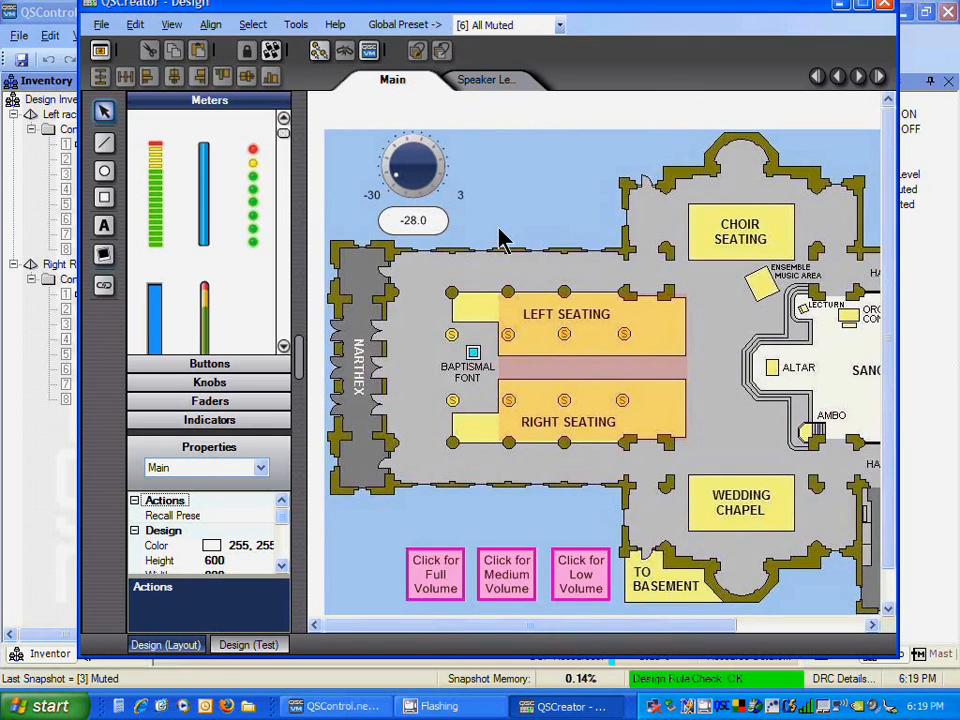
click(883, 7)
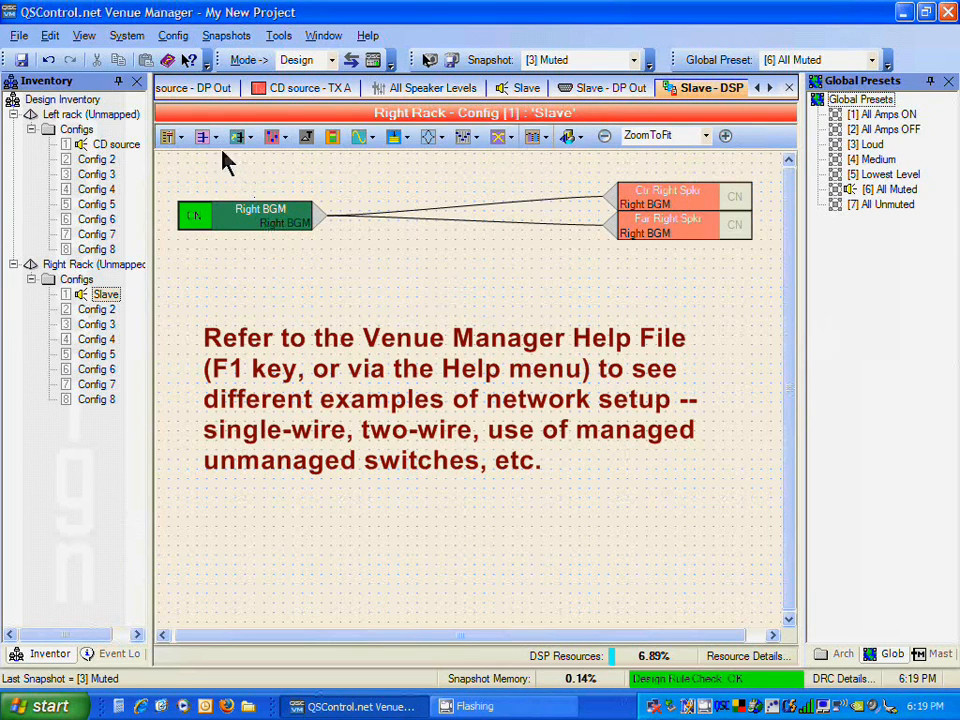
Step: Open Discover and Map Devices and search the network for amplifiers
click(133, 42)
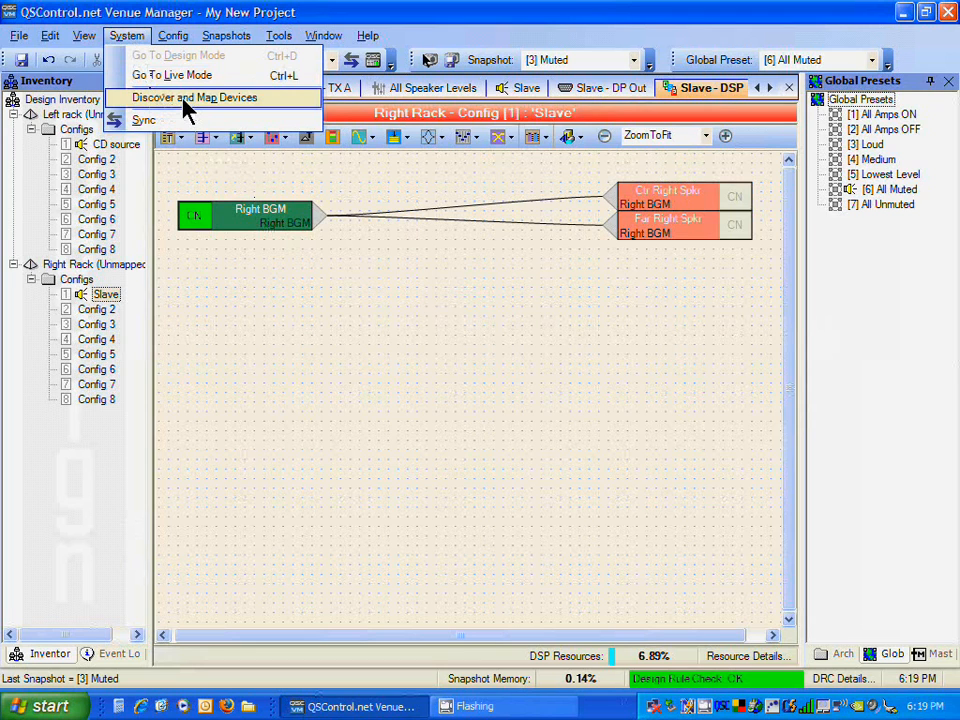
click(184, 100)
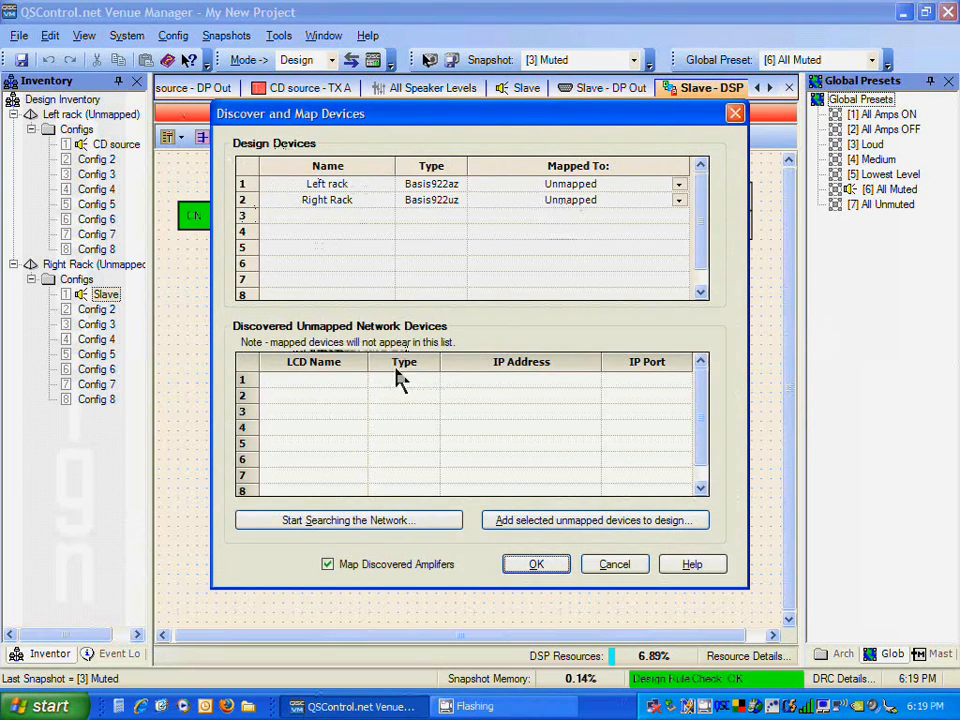
click(393, 520)
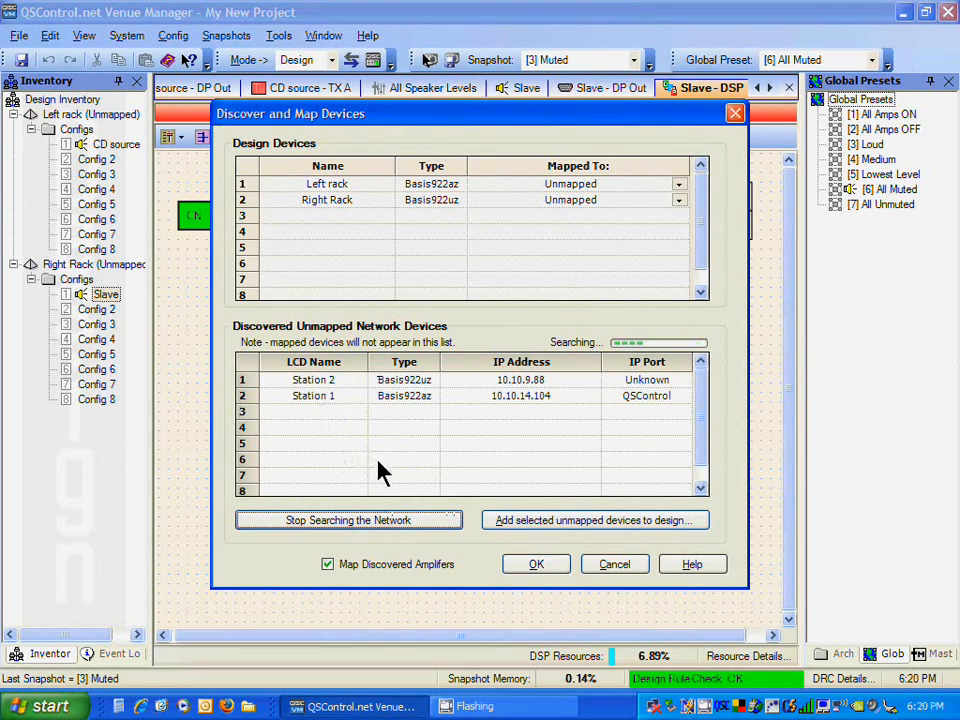
click(377, 521)
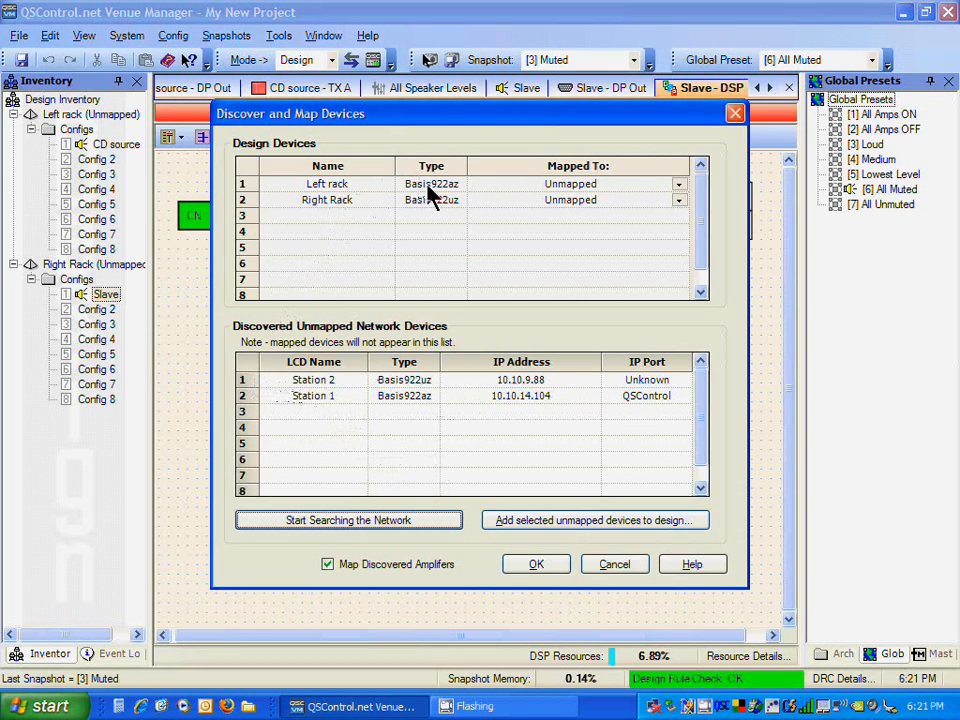
Step: Map Left rack to Station 1 - 10.10.14.104 and Right Rack to Station 2 - 10.10.9.88
click(328, 187)
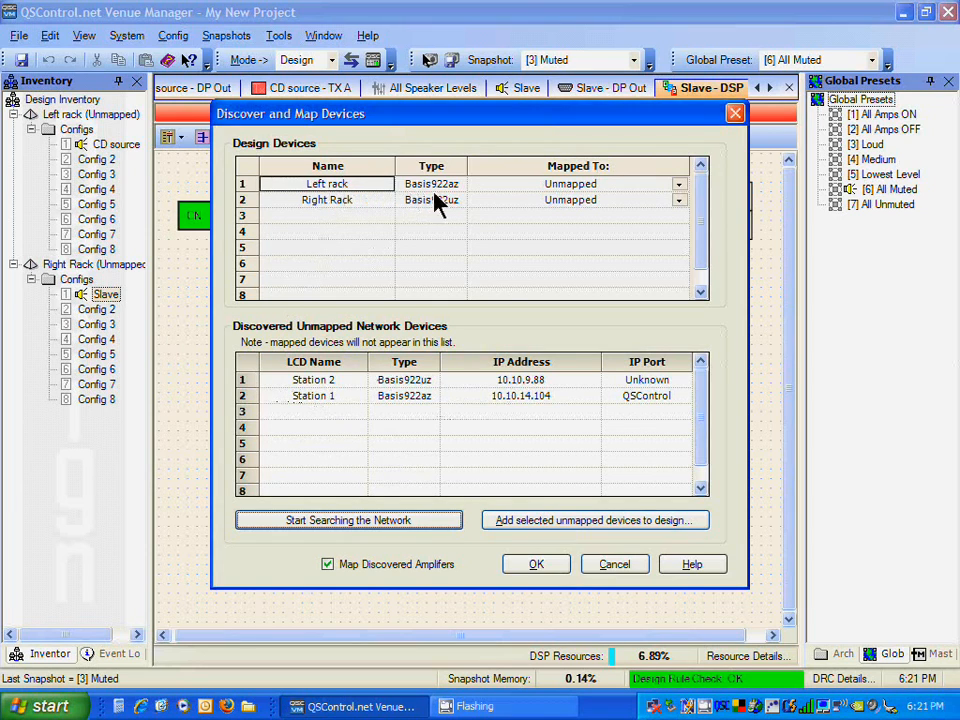
click(632, 186)
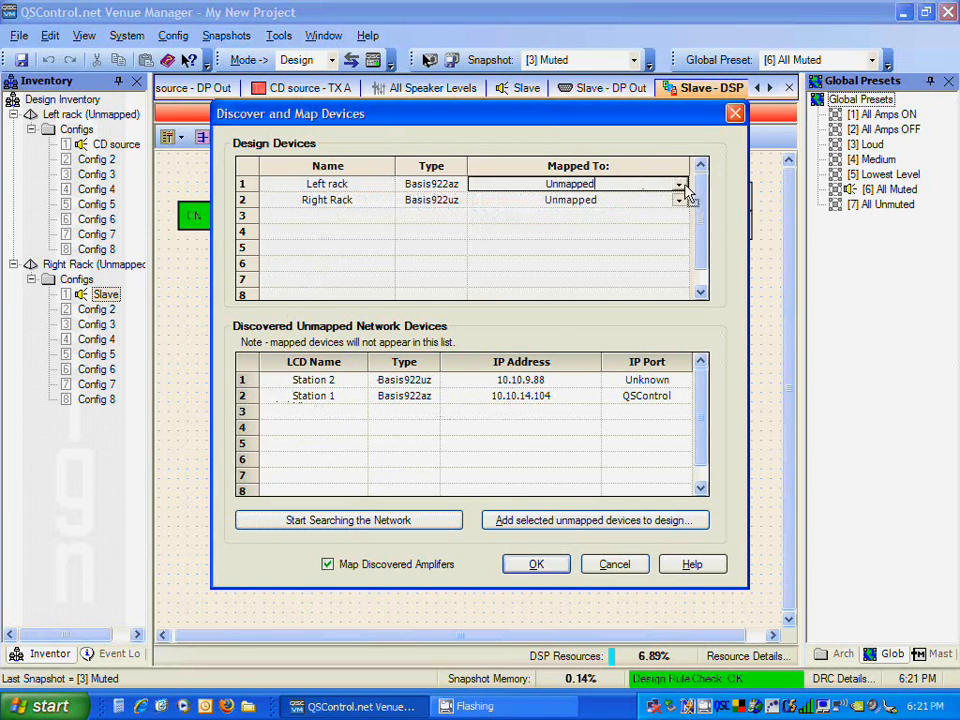
click(684, 186)
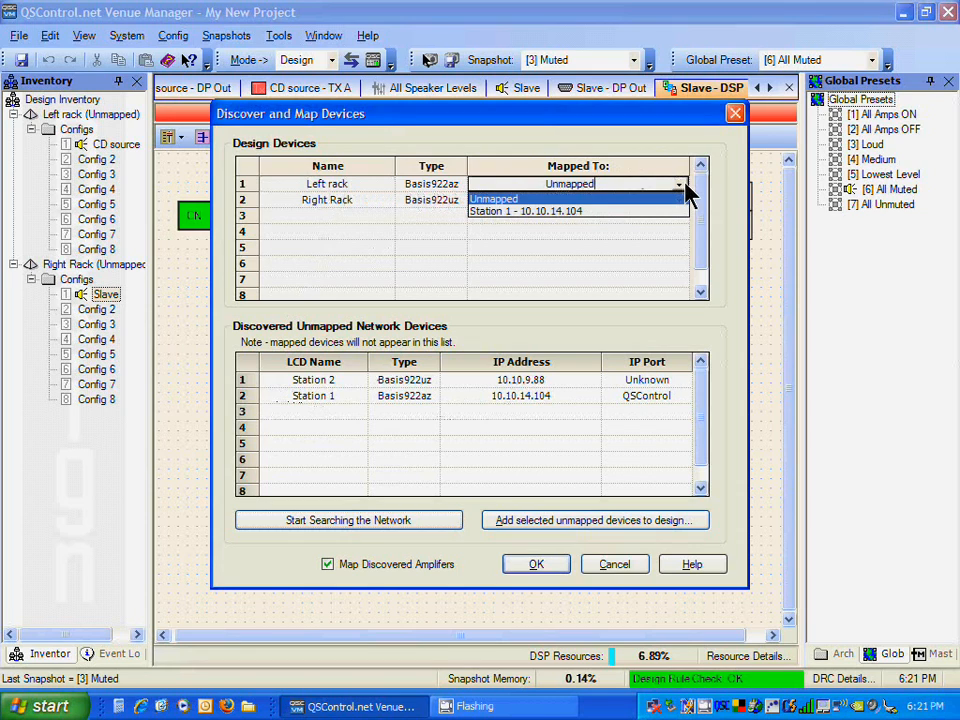
click(547, 220)
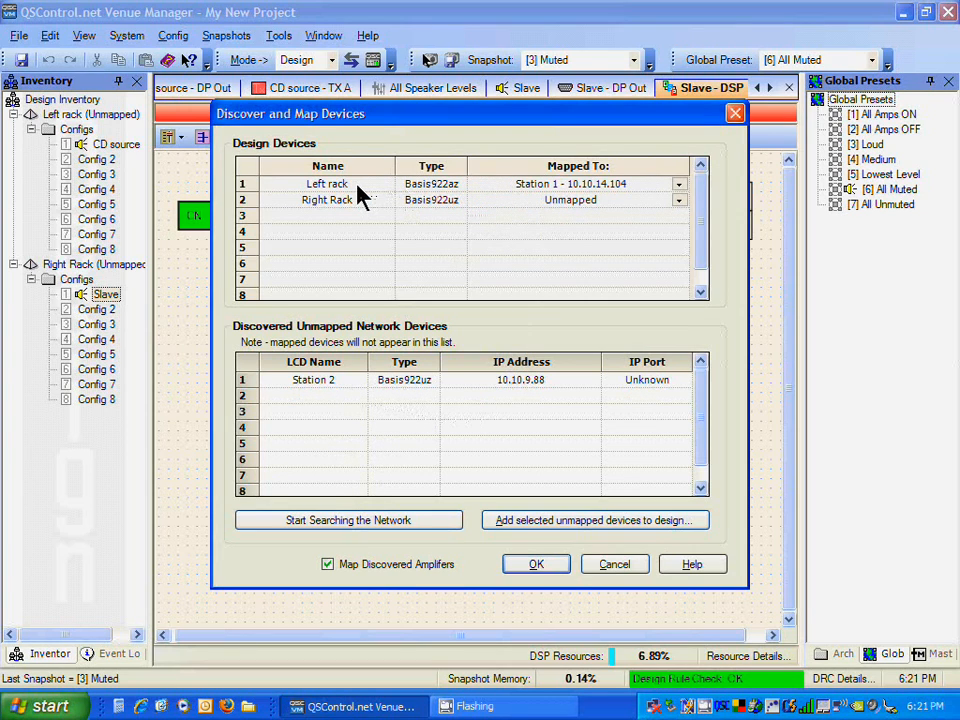
click(680, 201)
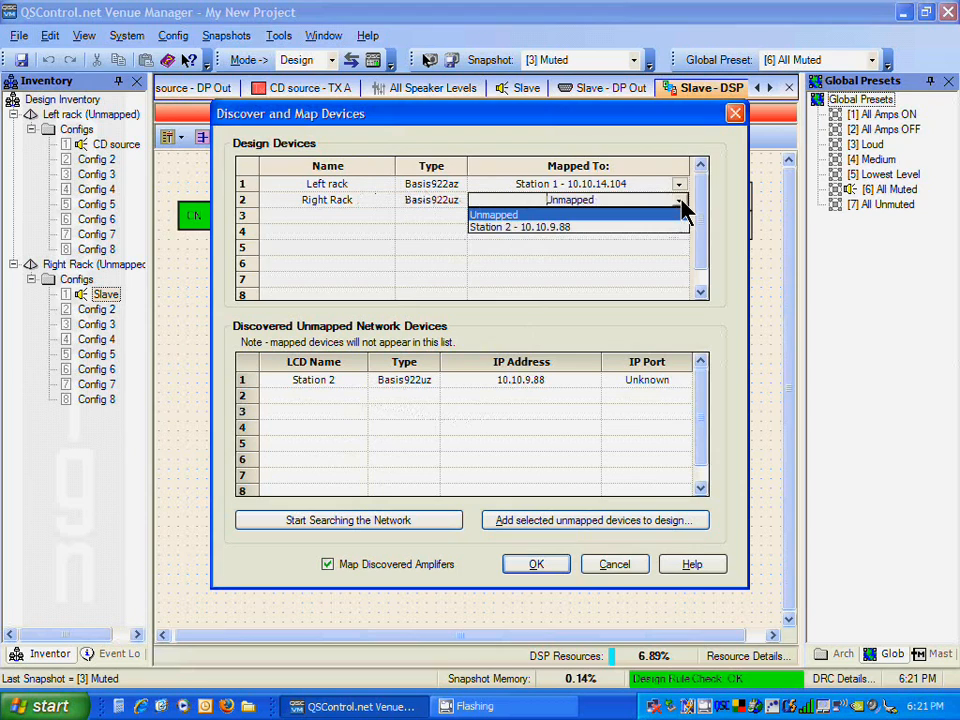
click(620, 228)
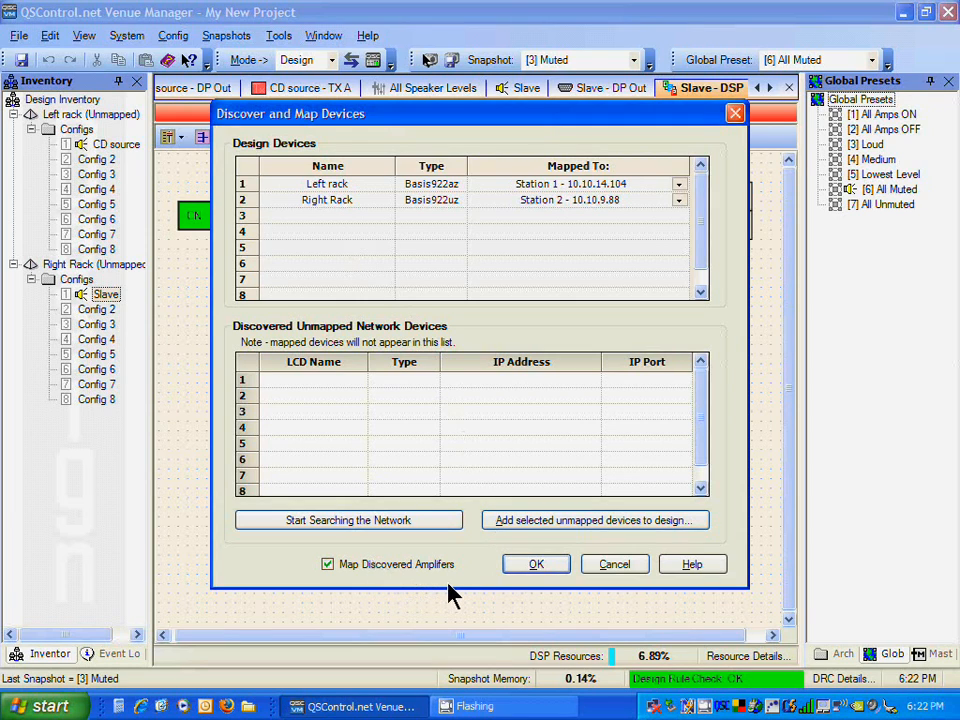
Step: Confirm the device mappings, keeping the default connection password
click(538, 564)
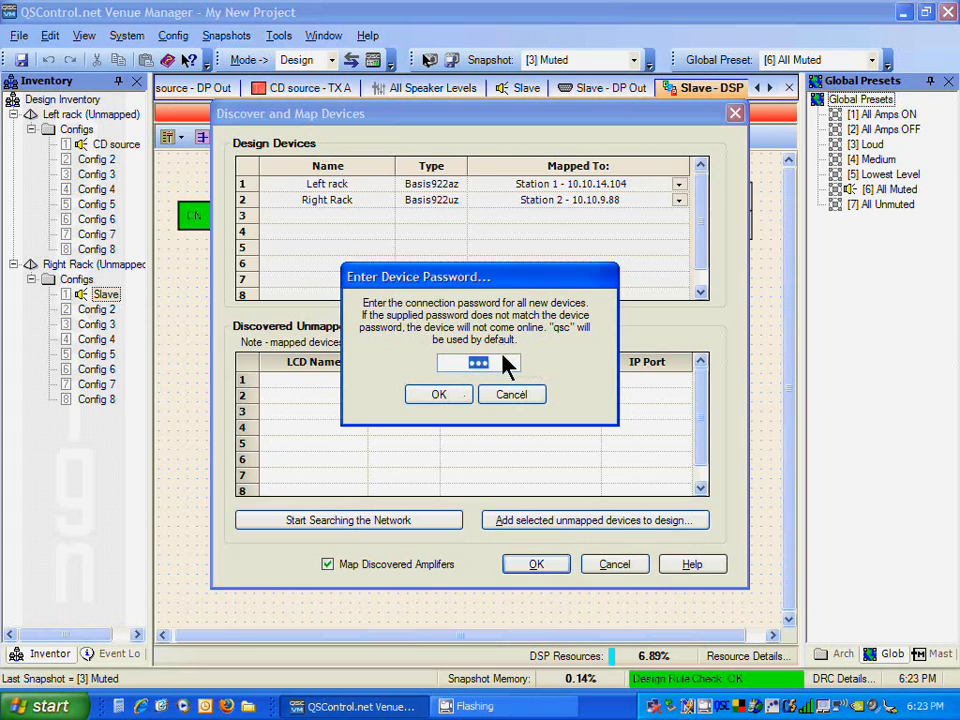
click(446, 400)
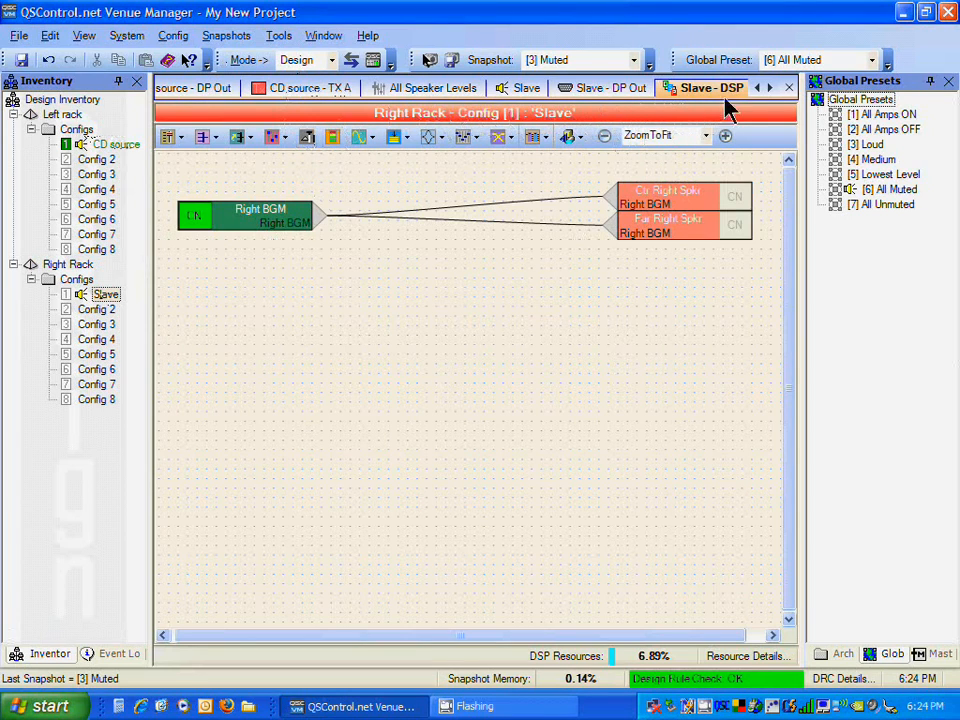
Step: Close the All Speaker Levels tab, return to the Slave - DSP view, and switch the mode to Live
click(758, 88)
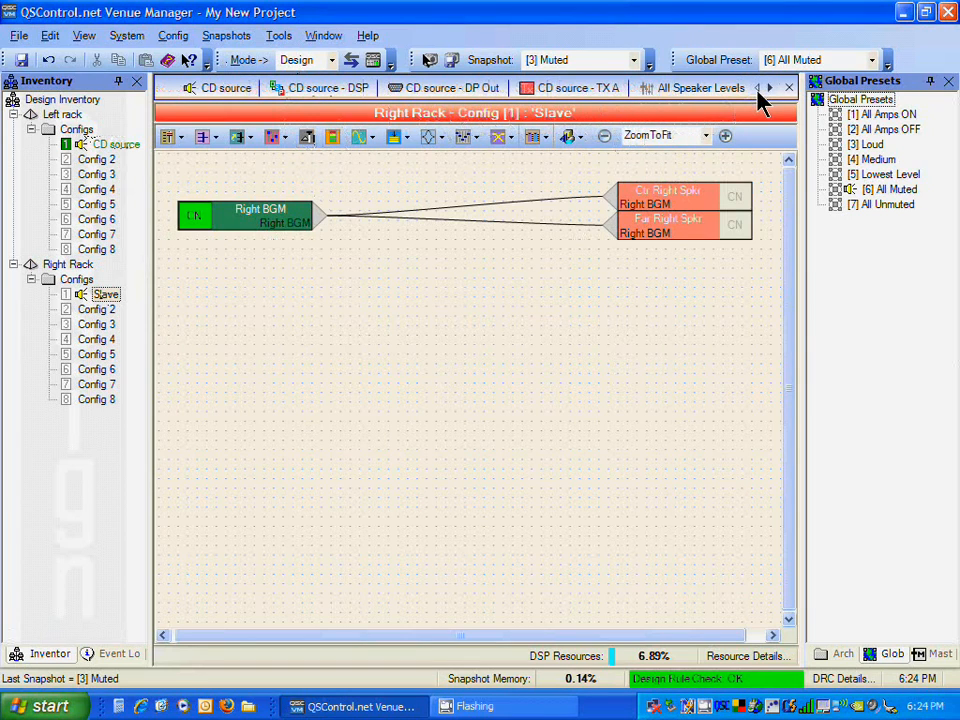
click(303, 89)
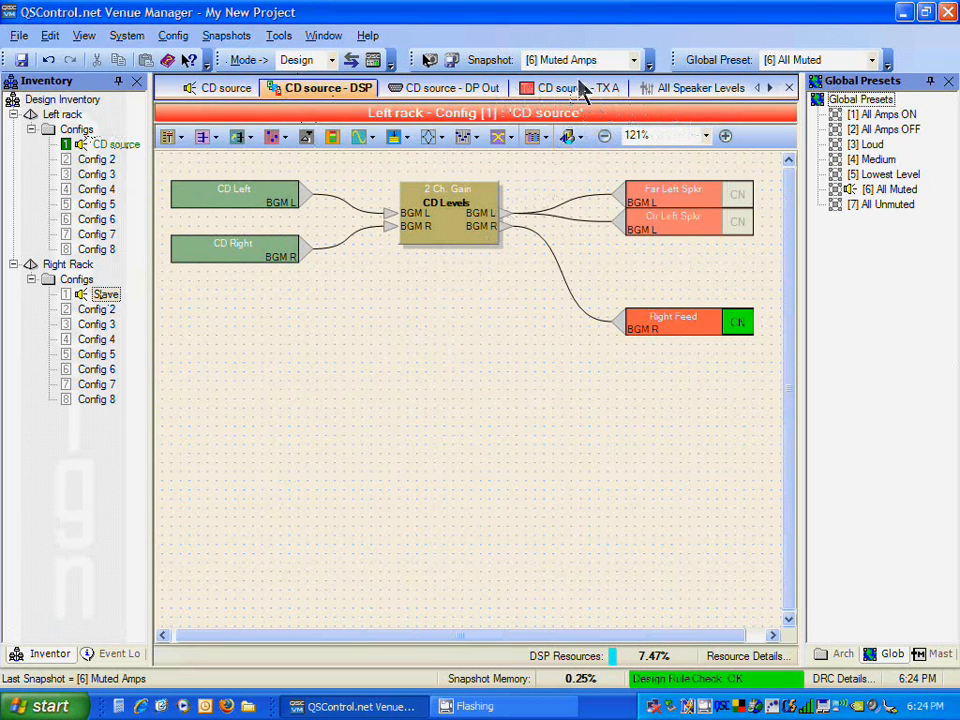
click(676, 92)
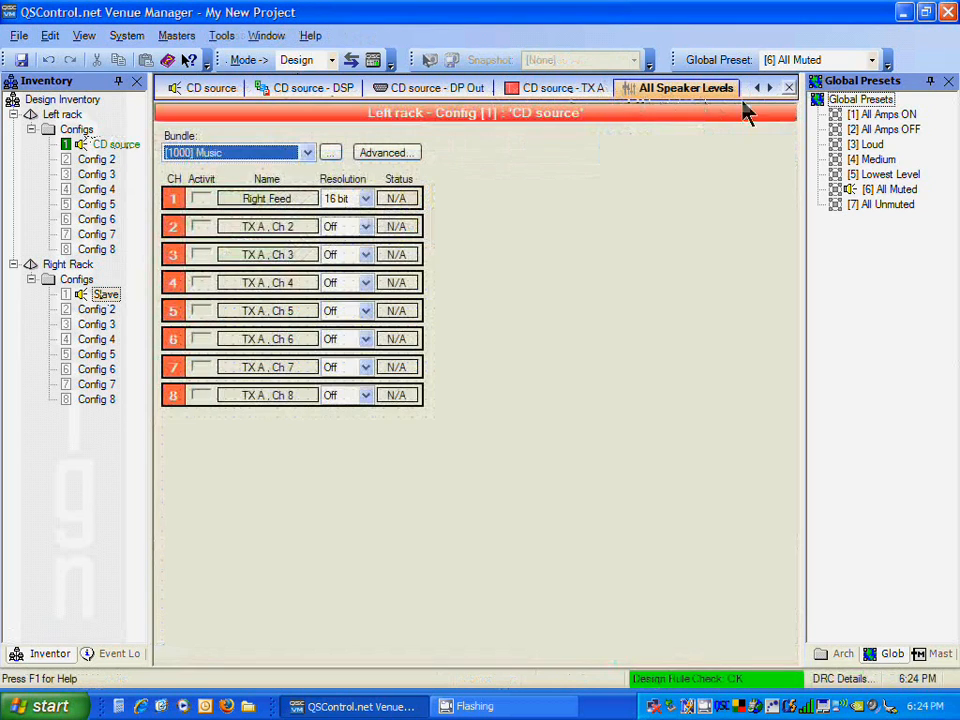
click(789, 89)
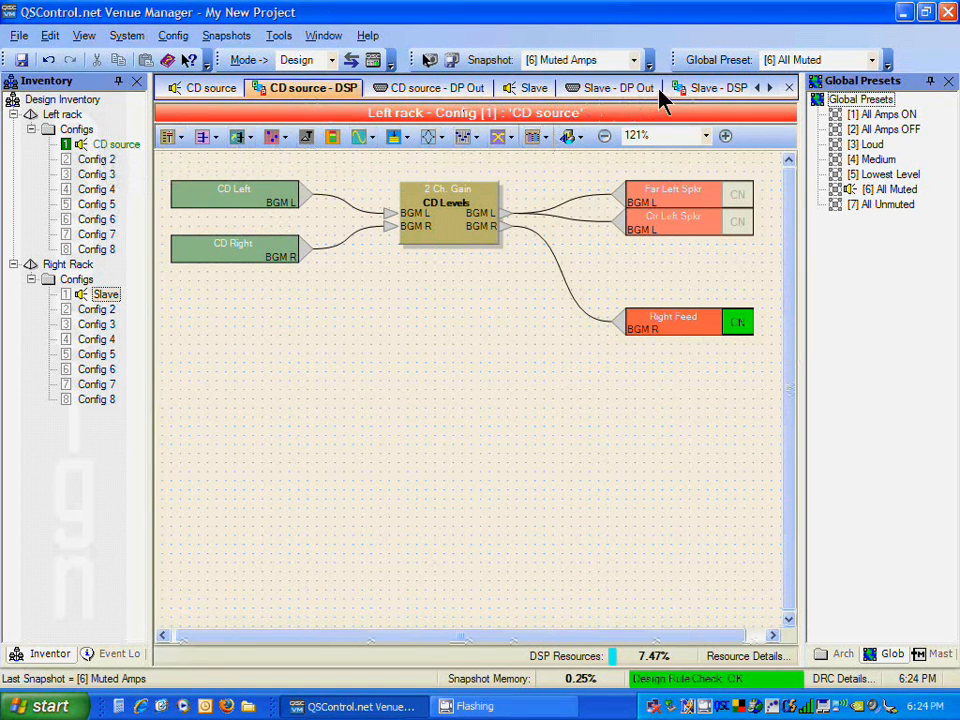
click(734, 90)
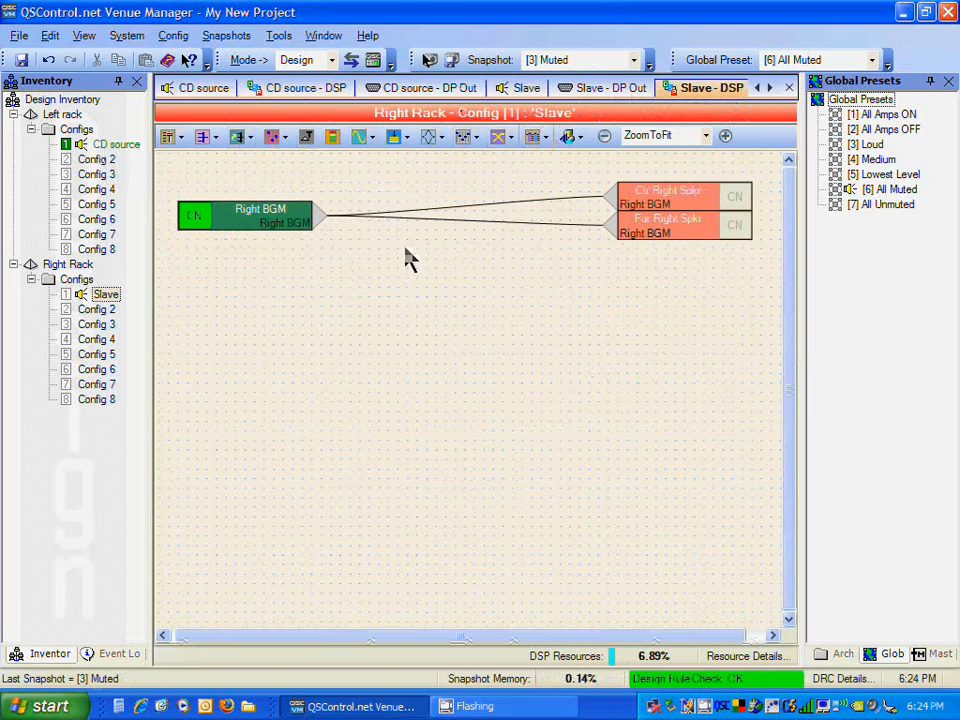
click(332, 61)
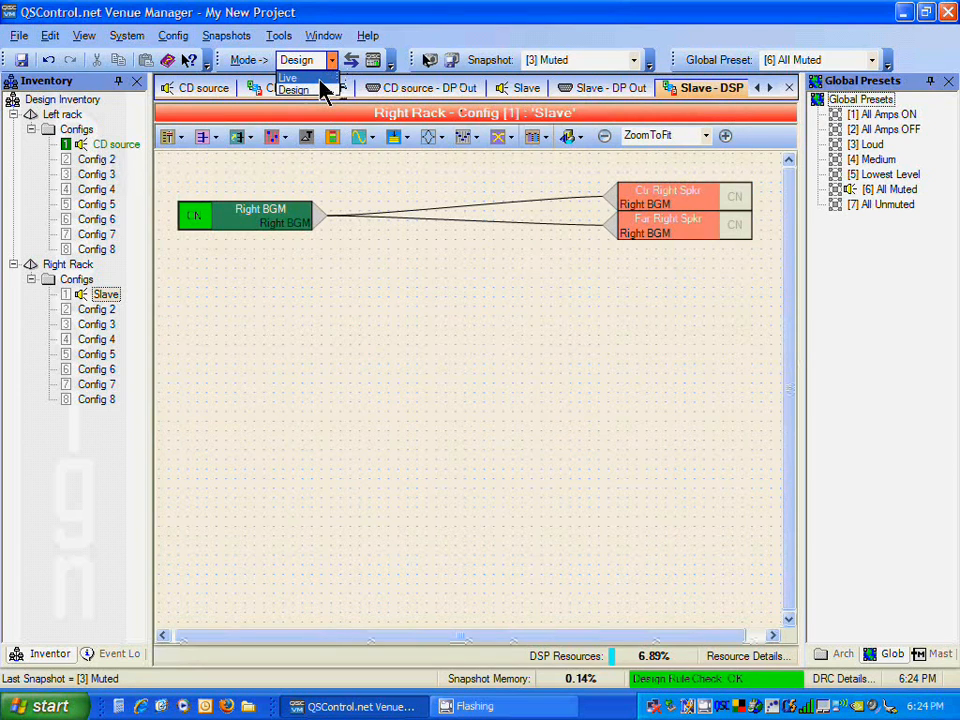
click(322, 88)
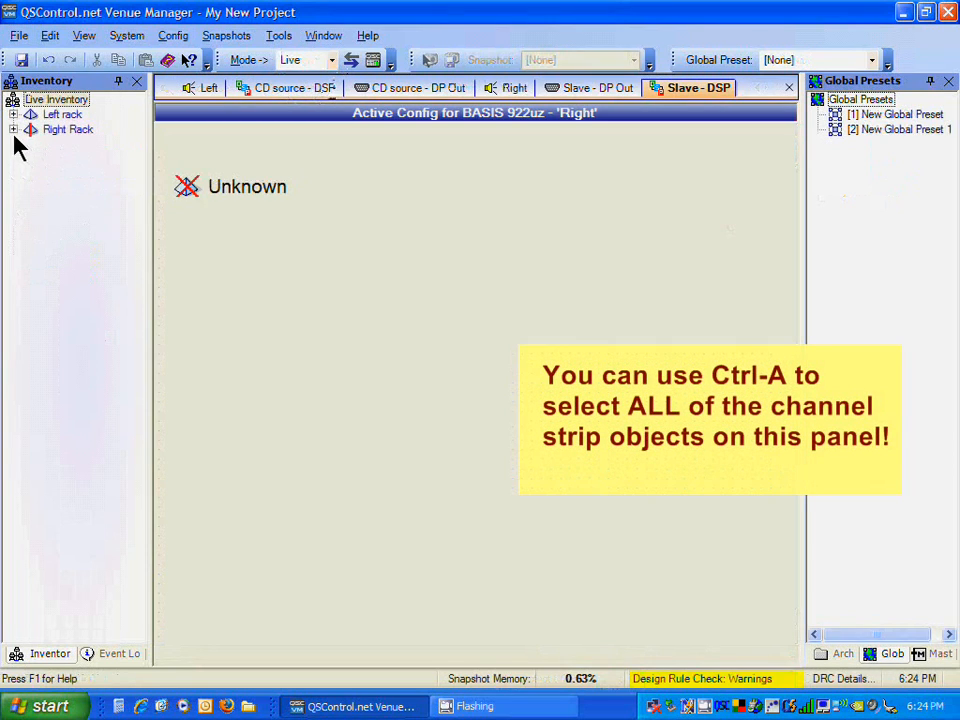
Step: Expand both racks and their config lists in the live inventory and select the Left rack's Left config
click(13, 130)
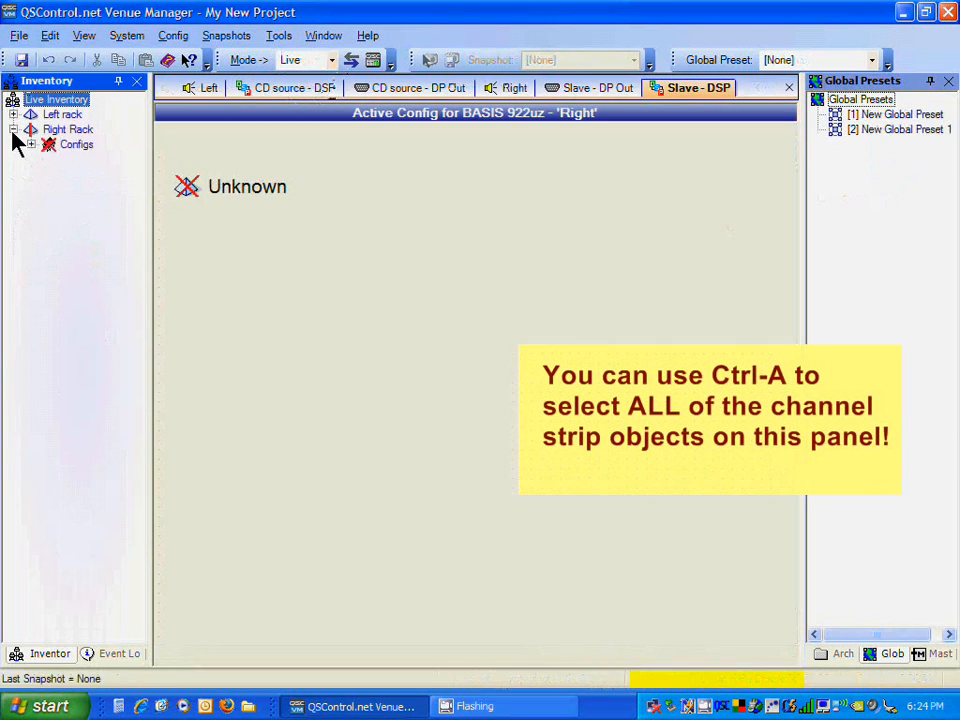
click(13, 114)
click(31, 129)
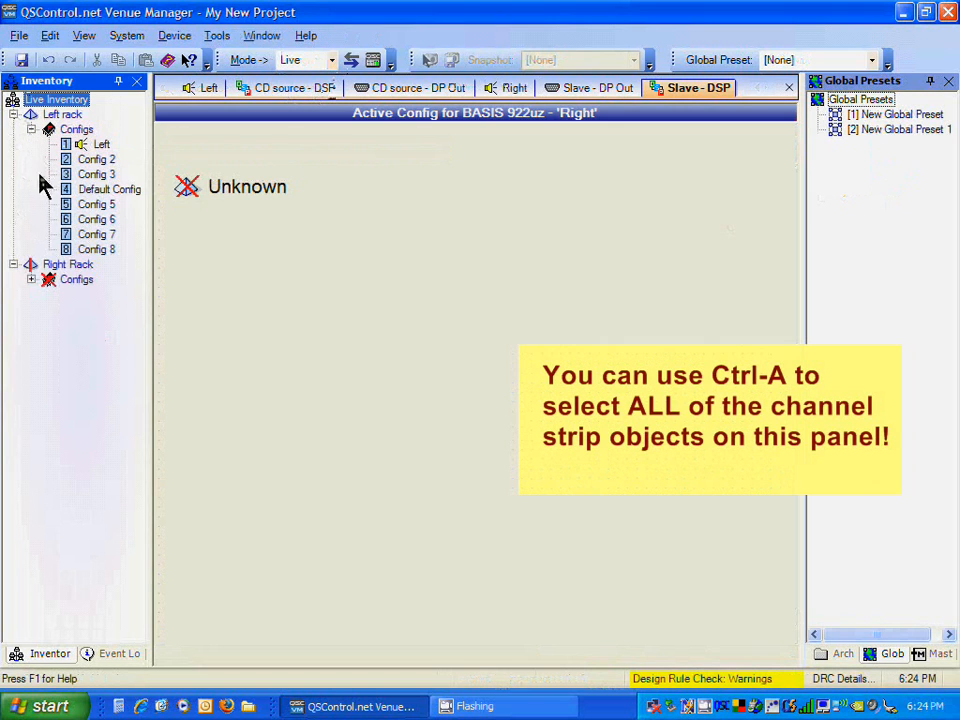
click(31, 279)
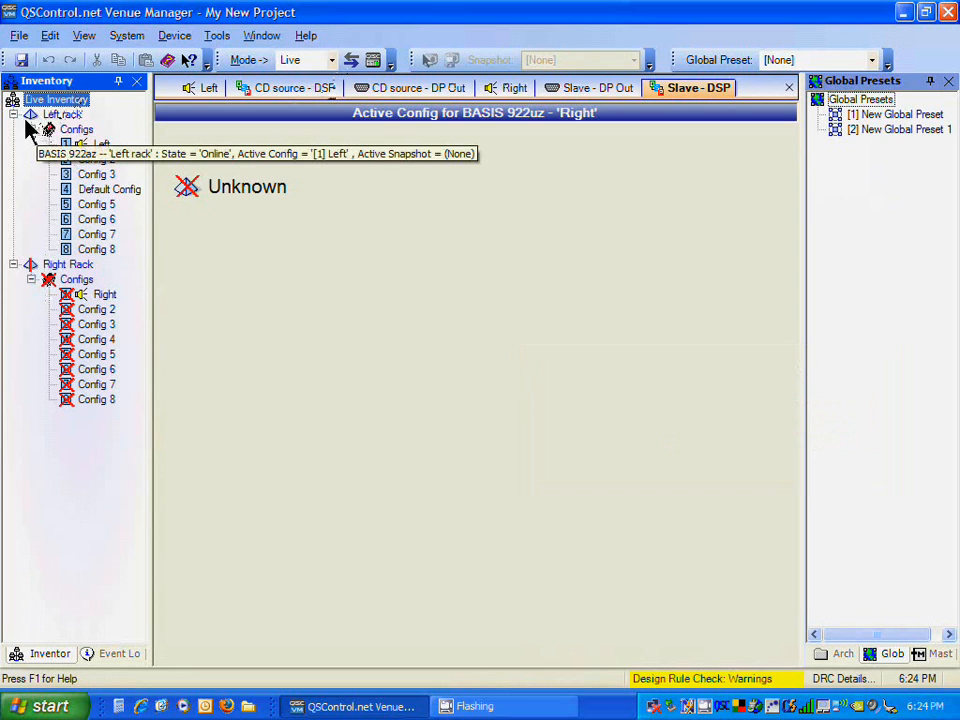
click(109, 146)
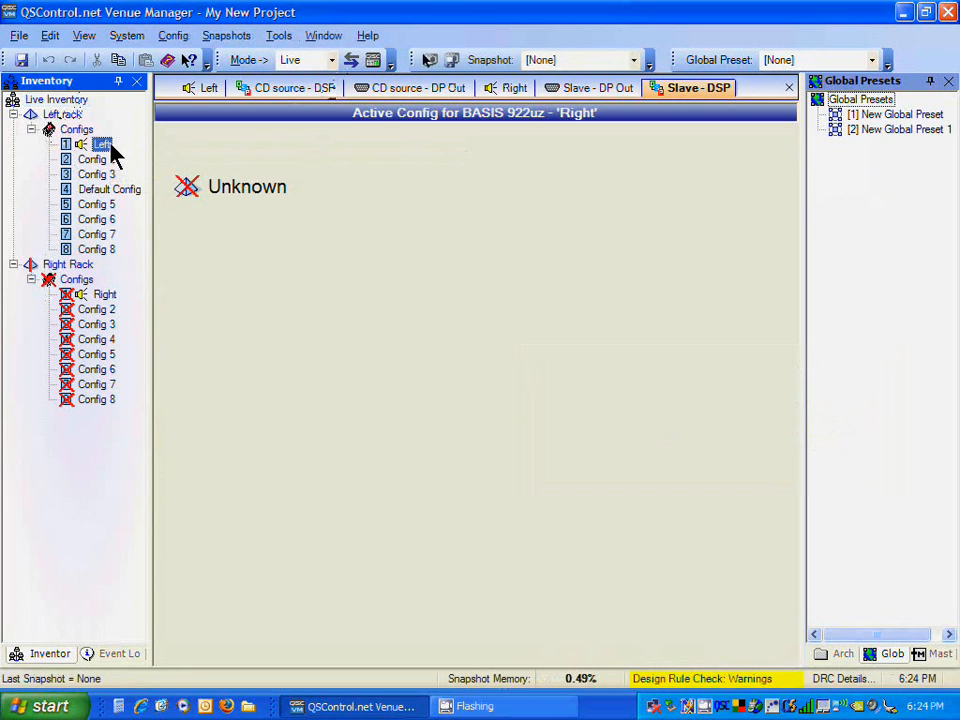
Step: Open the Left rack's Left config and its DSP block to view the active signal routing
double_click(111, 146)
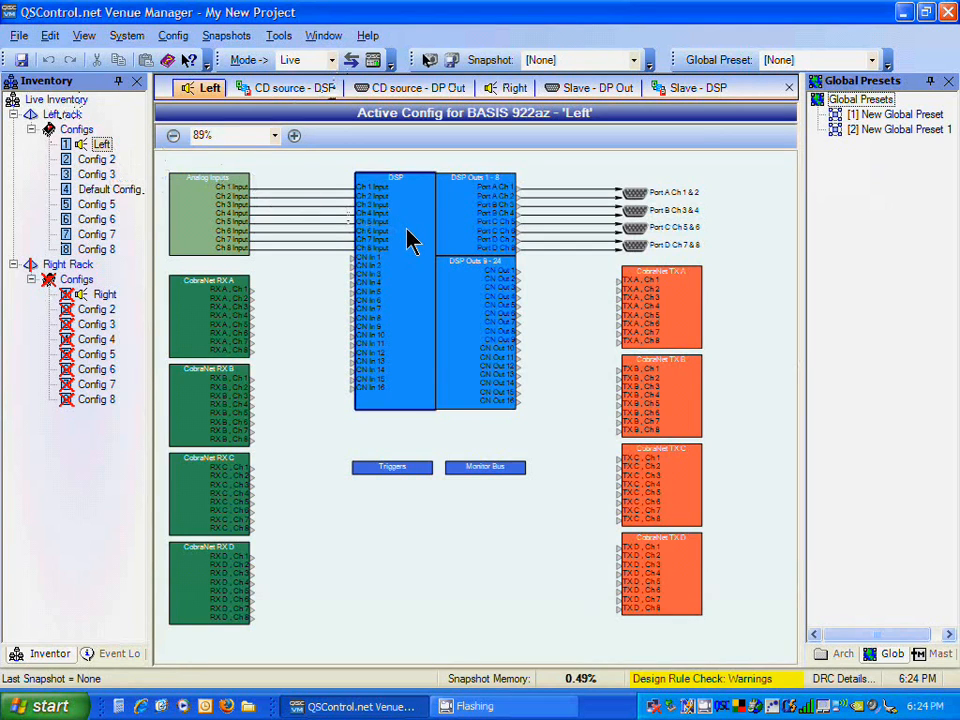
double_click(407, 238)
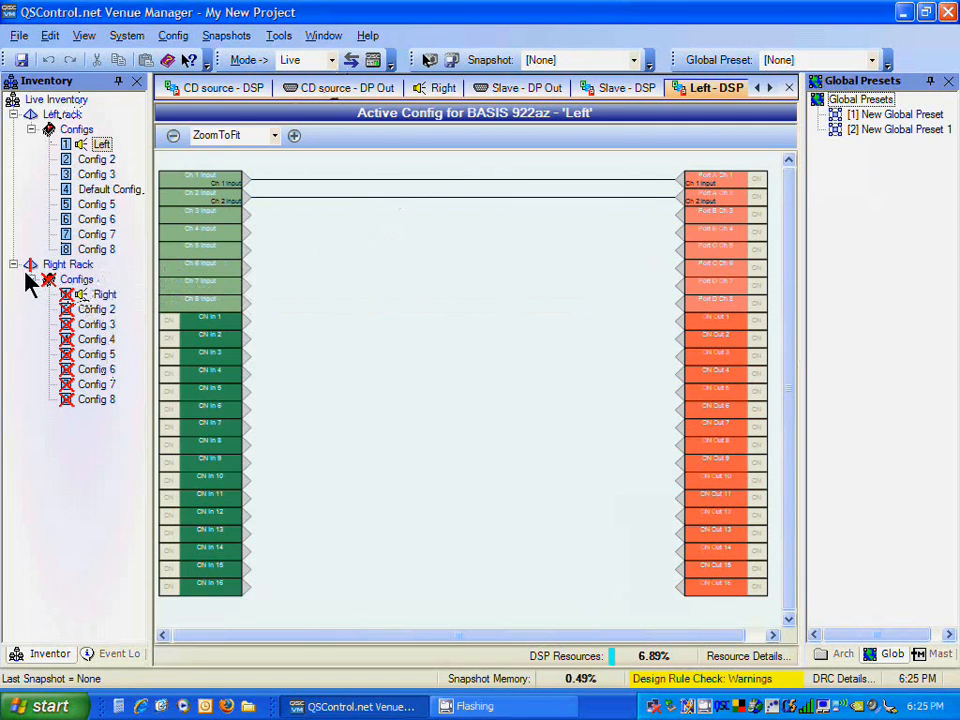
Step: Update the Right Rack's firmware through the Firmware Update dialog and acknowledge the completion
mouse_move(31, 263)
click(36, 268)
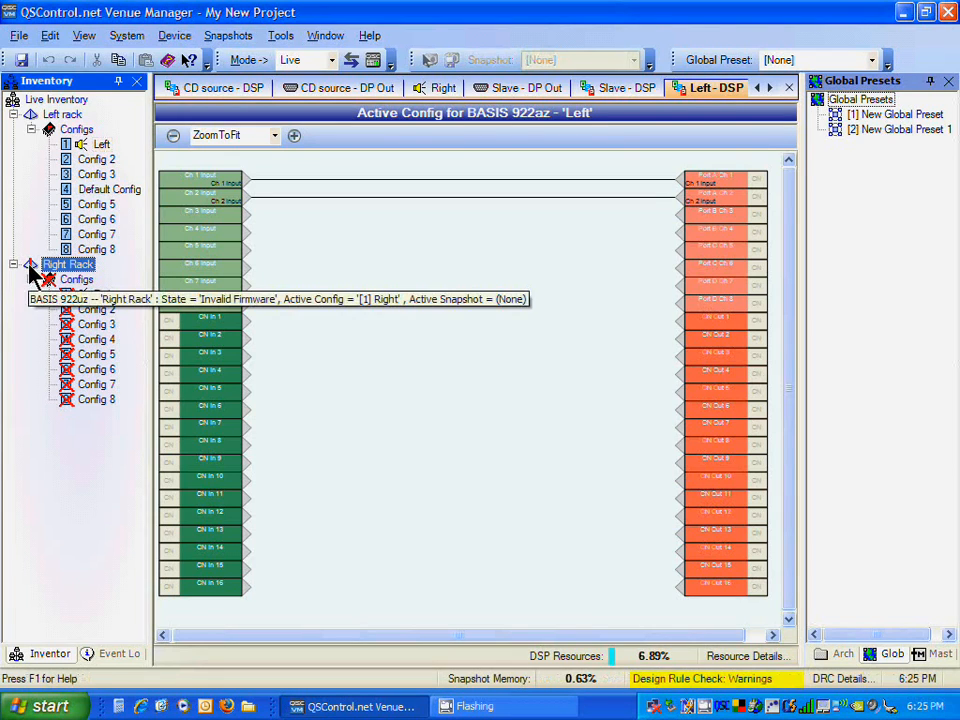
right_click(44, 102)
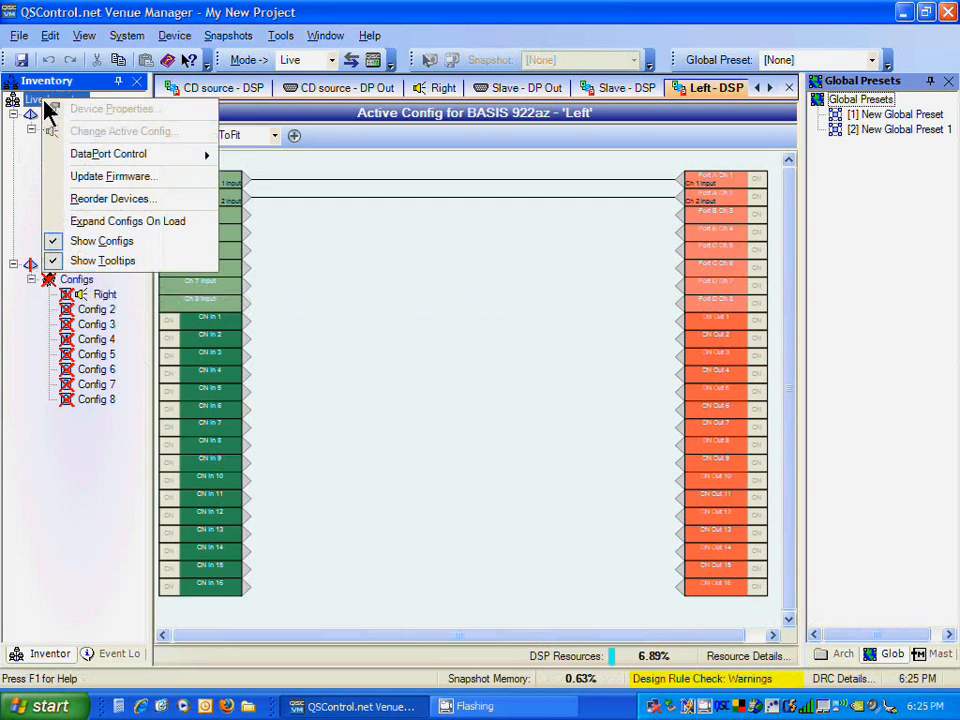
click(112, 177)
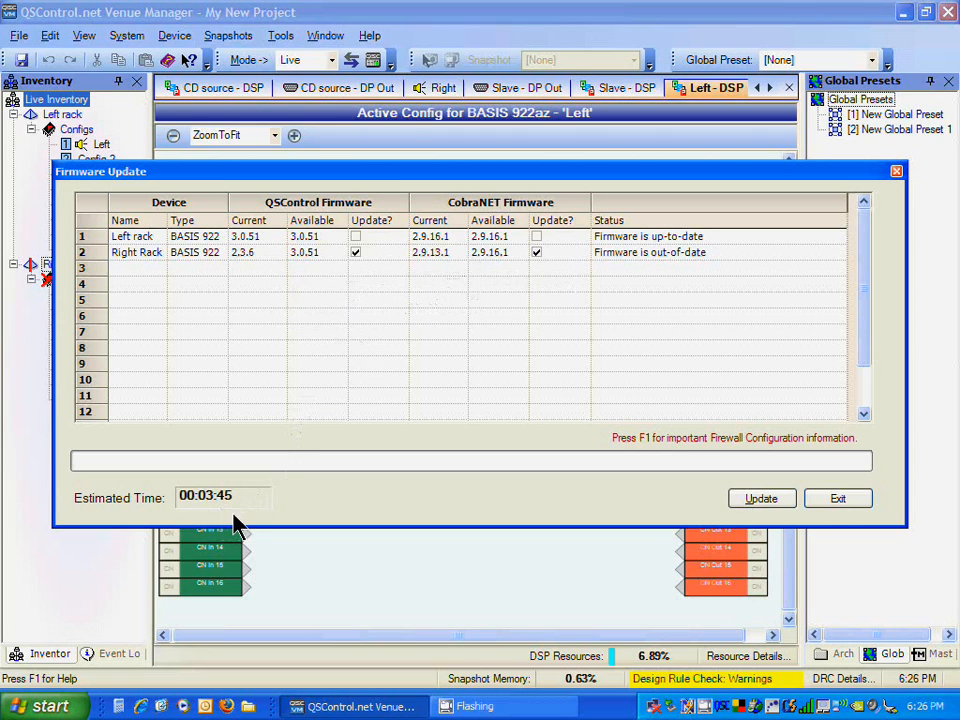
click(762, 508)
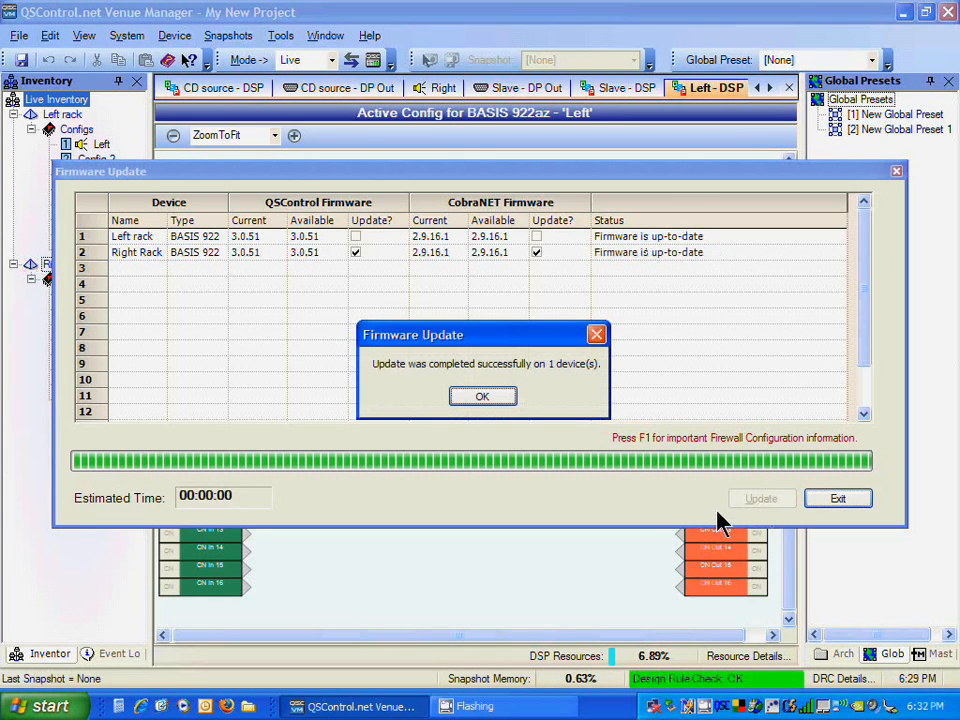
click(495, 393)
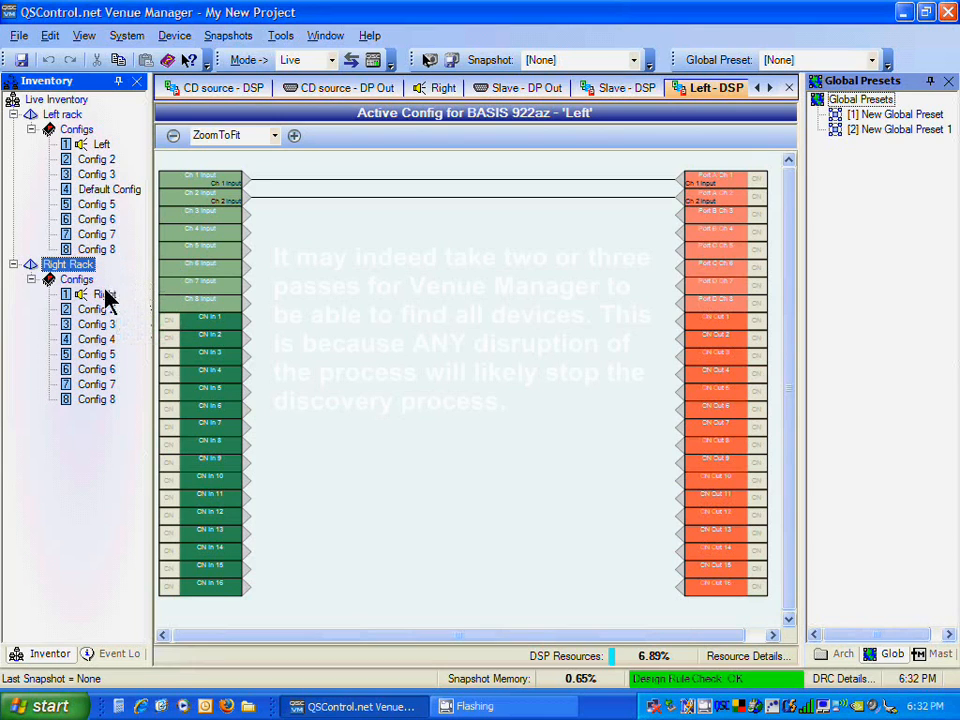
Step: Rerun Discover and Map Devices and confirm the existing rack mappings with the default connection password
drag(111, 302, 68, 266)
click(126, 37)
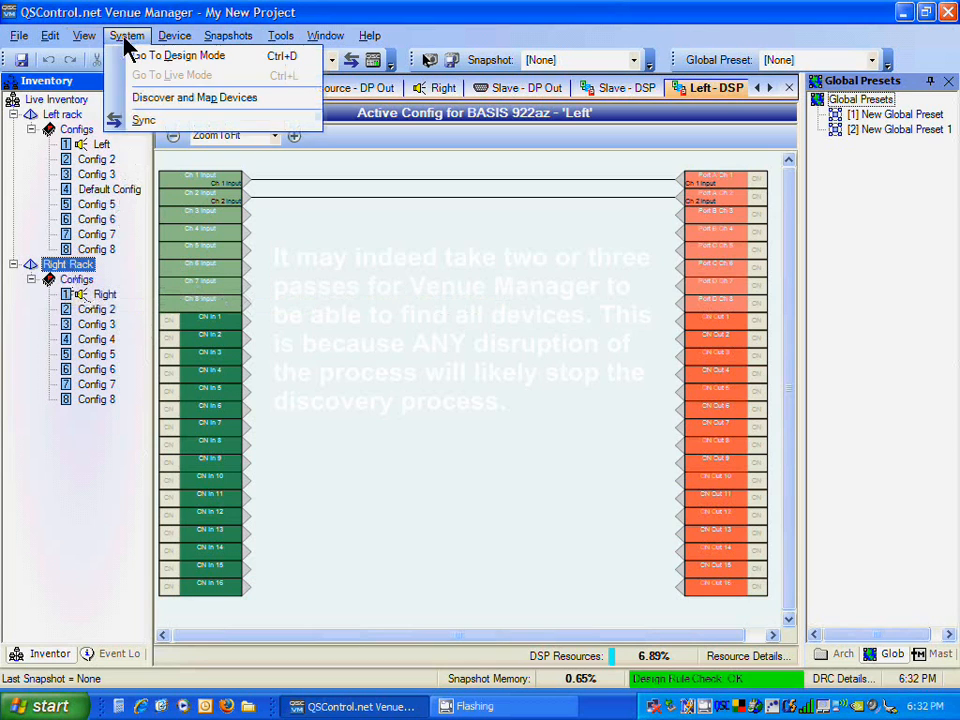
click(150, 100)
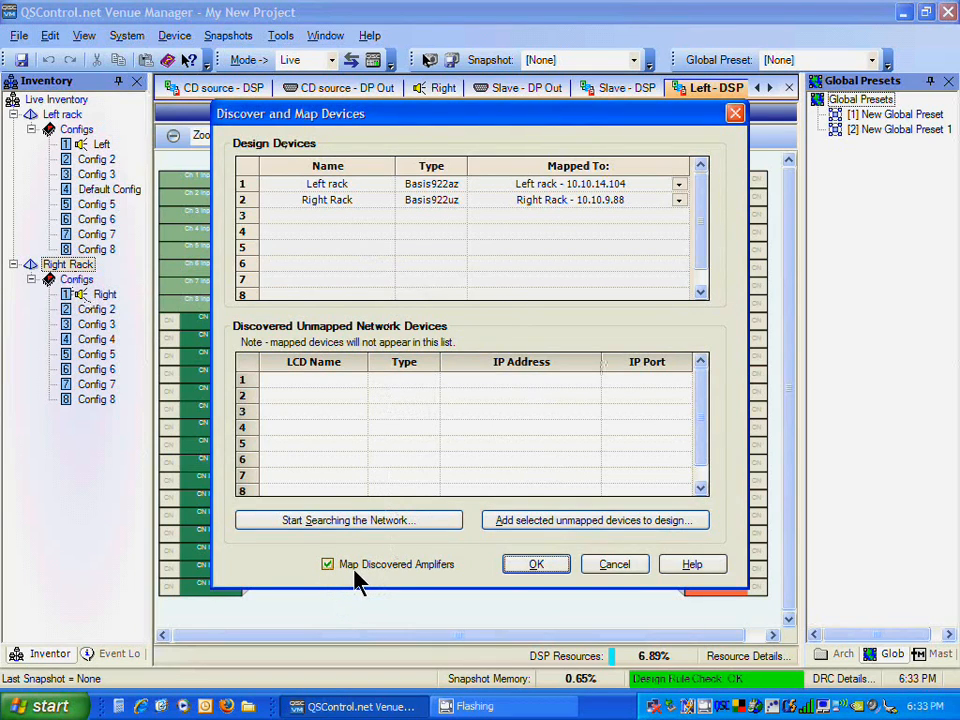
click(541, 565)
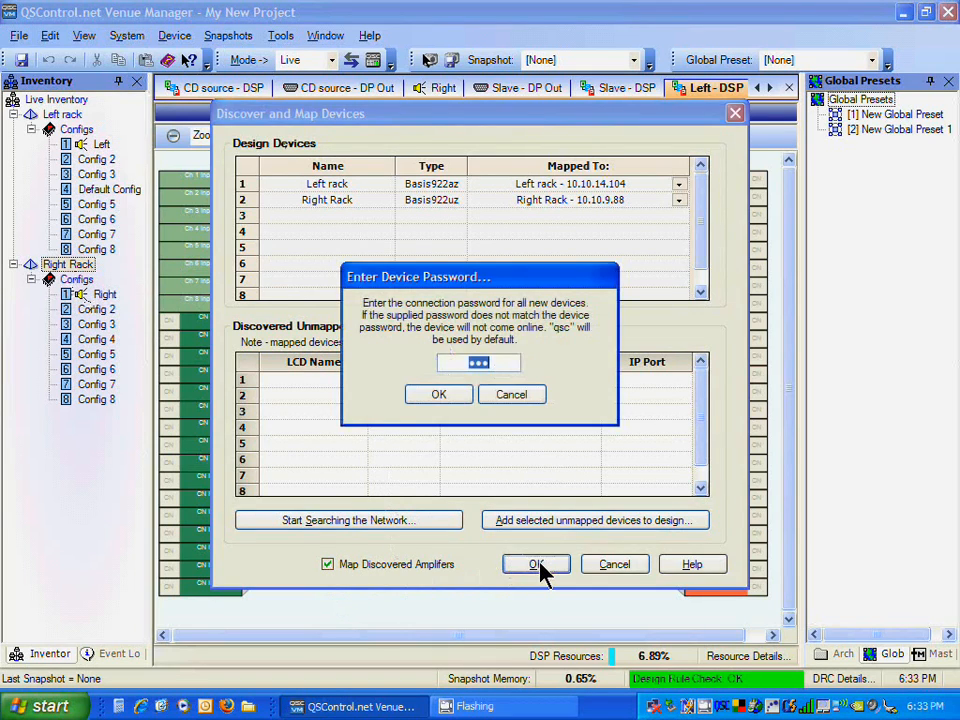
click(440, 395)
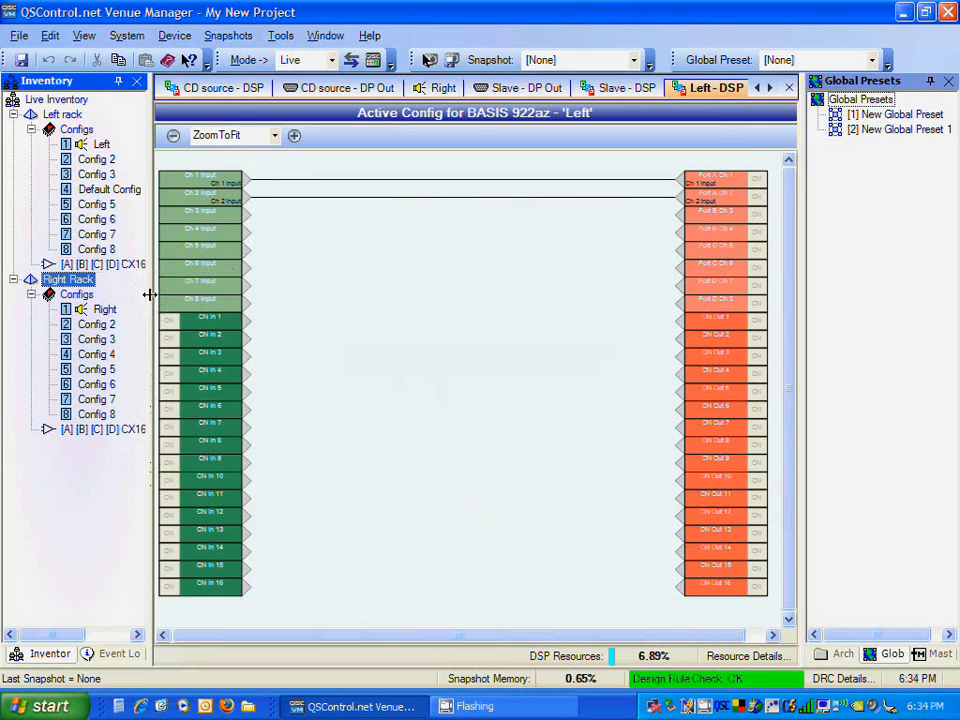
Step: Widen the inventory panel and rename the Left rack's CX168 amplifier to Left Amp
drag(151, 295, 240, 305)
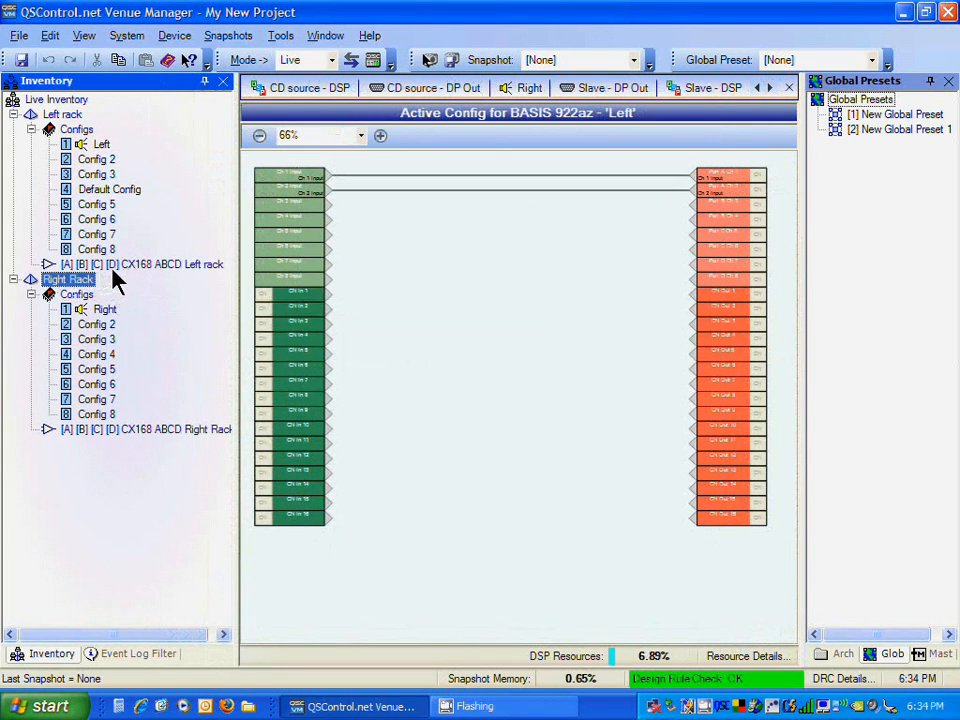
right_click(167, 266)
click(232, 274)
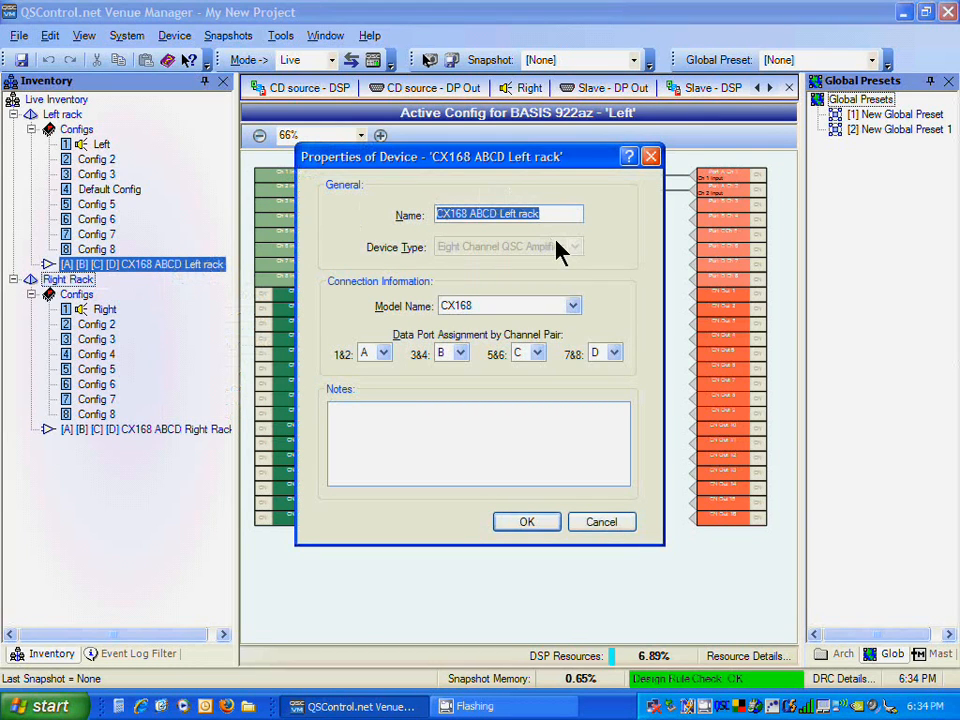
text(Left Am)
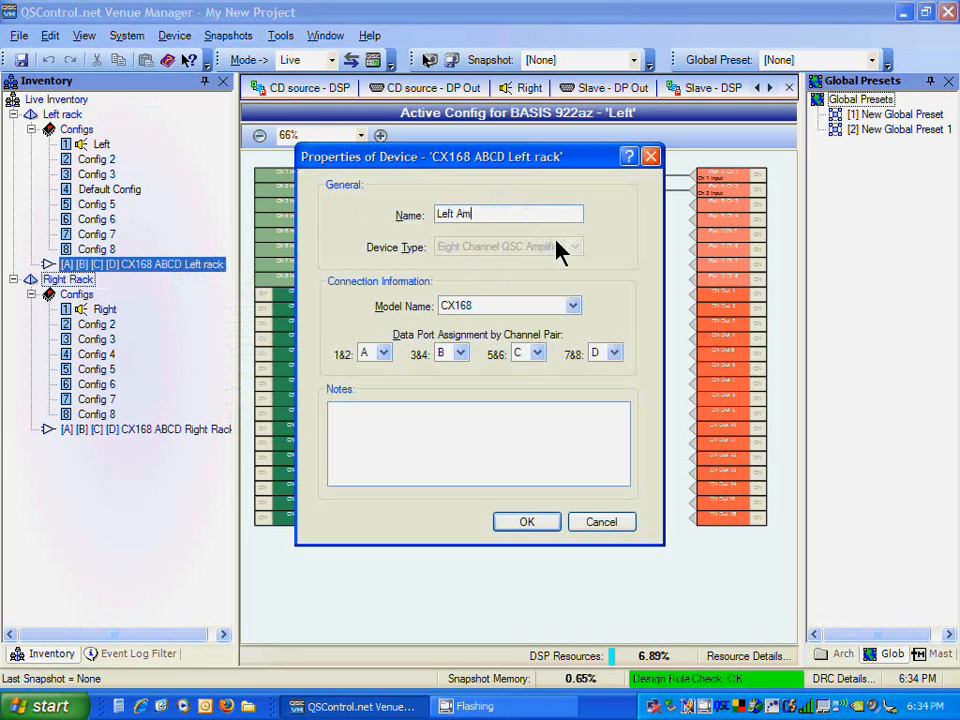
text(p)
key(Return)
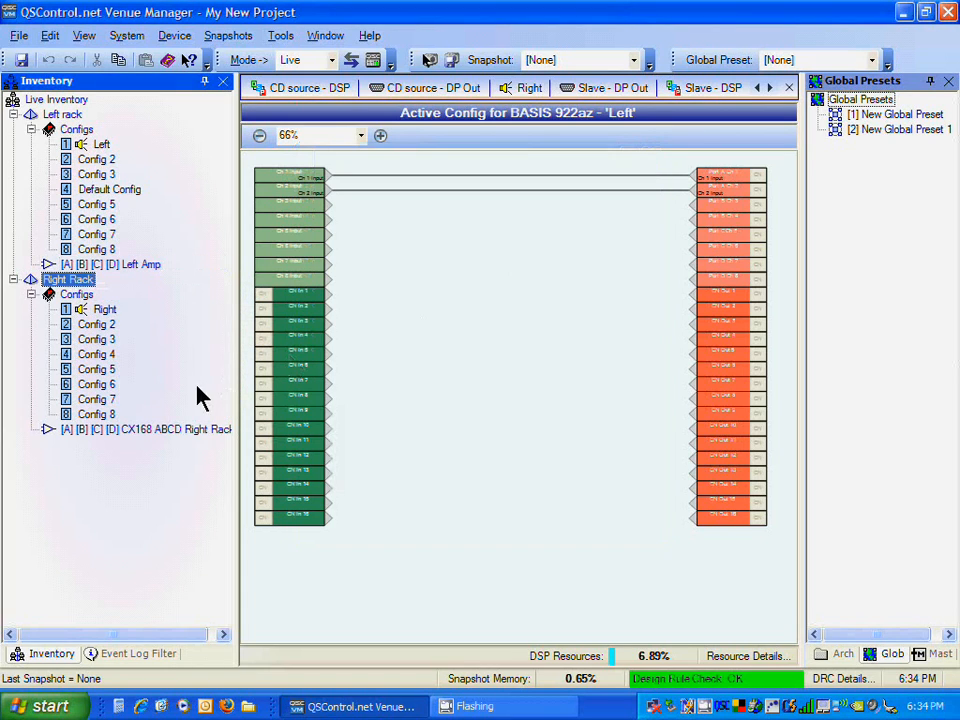
Step: Rename the Right Rack's CX168 amplifier to Right Amp
right_click(174, 433)
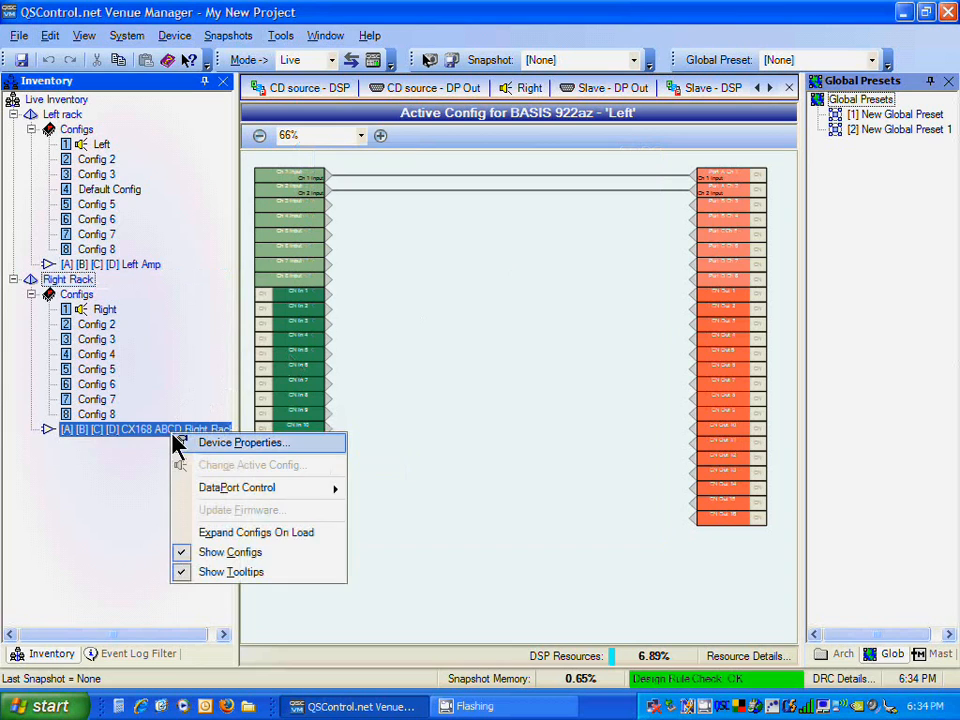
click(240, 442)
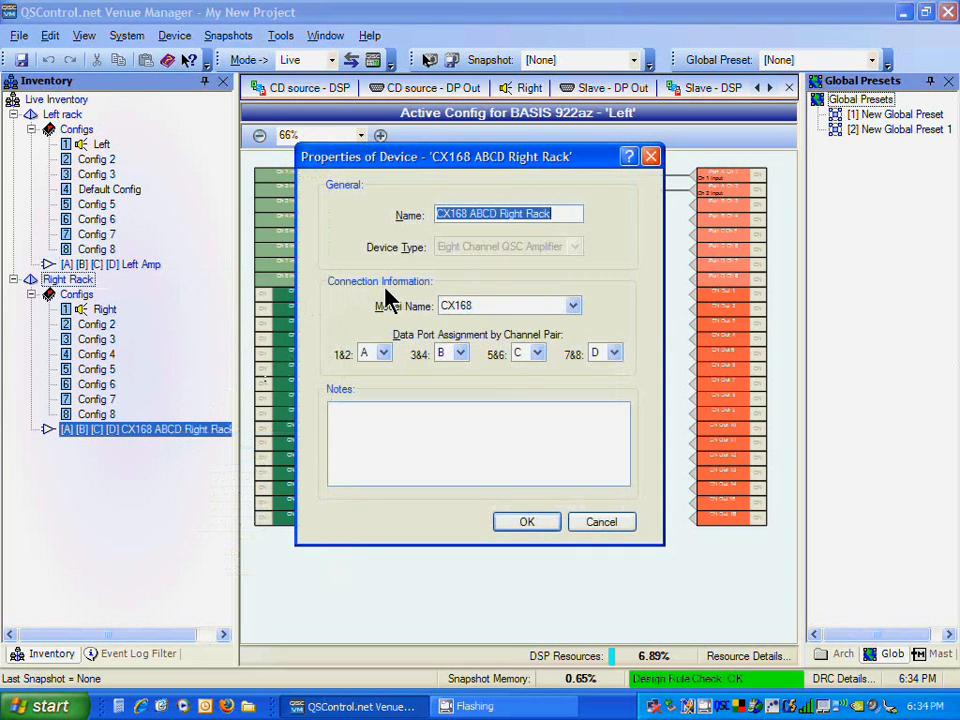
text(Right Amp)
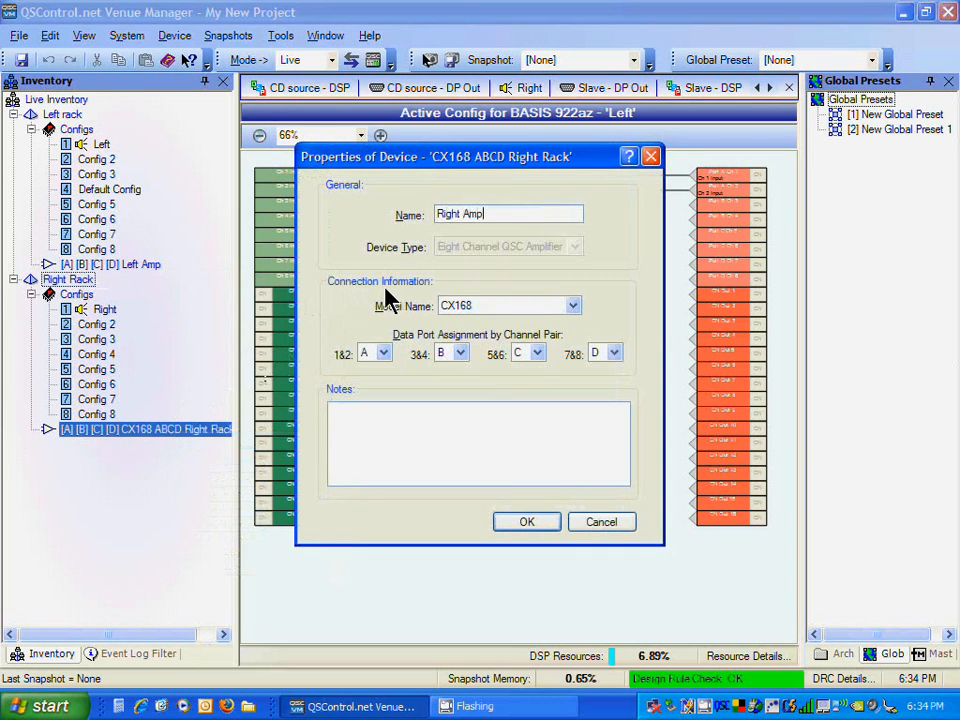
key(Return)
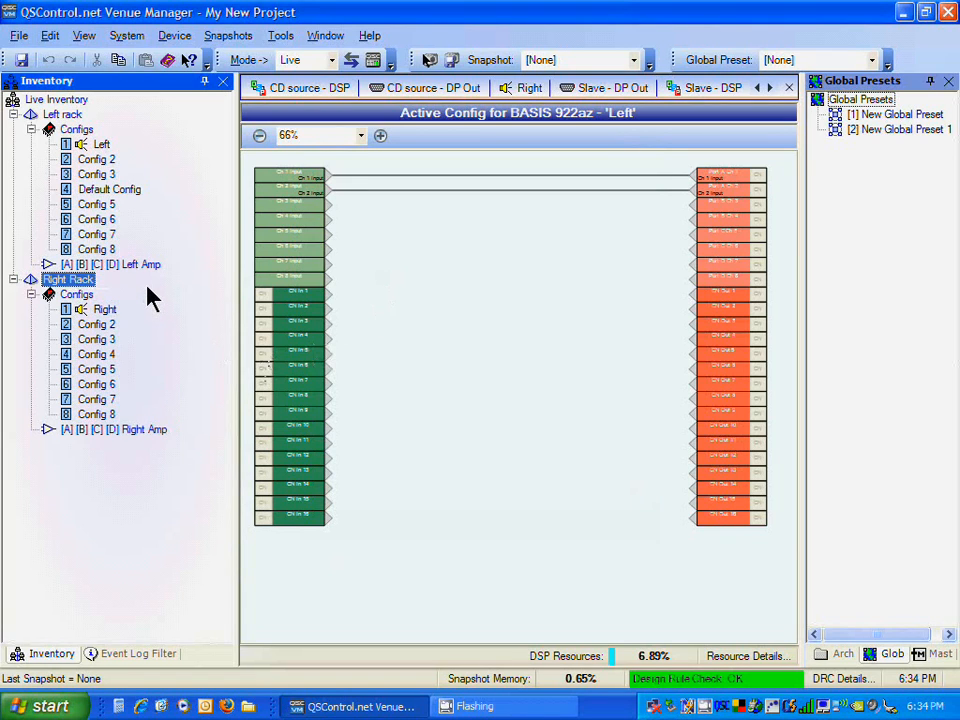
Step: Switch to Design mode and expand both racks' config lists to inspect them
click(333, 63)
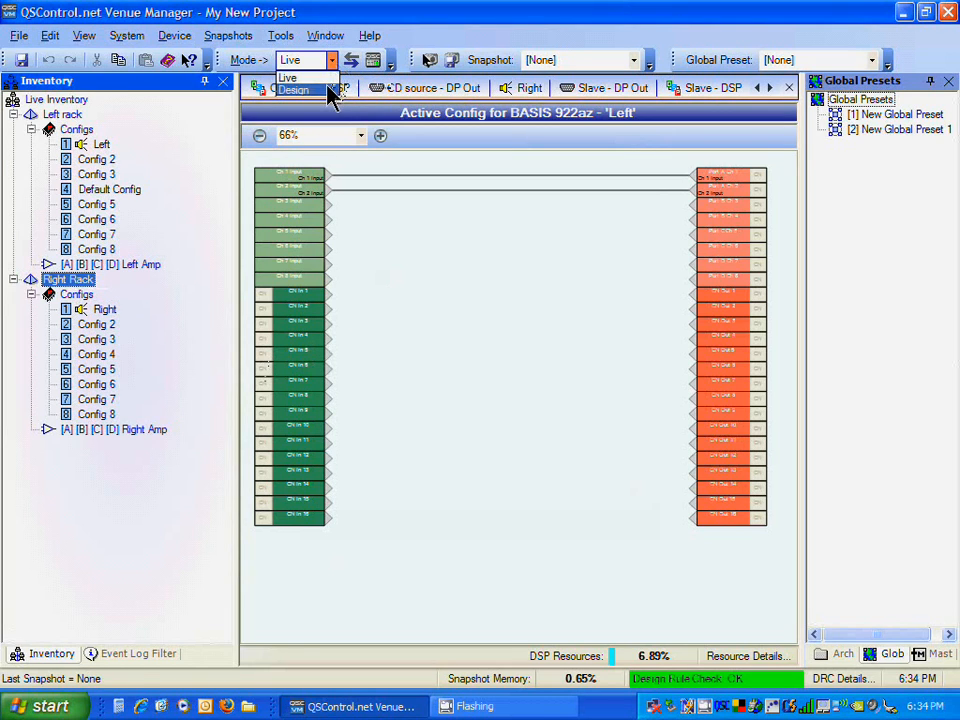
click(328, 88)
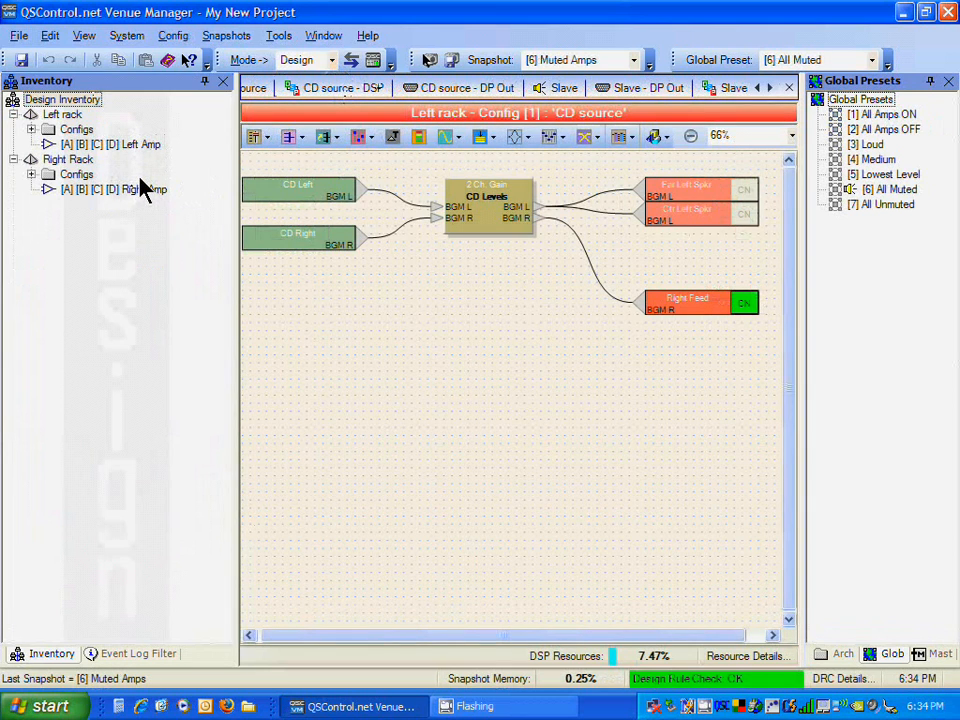
click(31, 175)
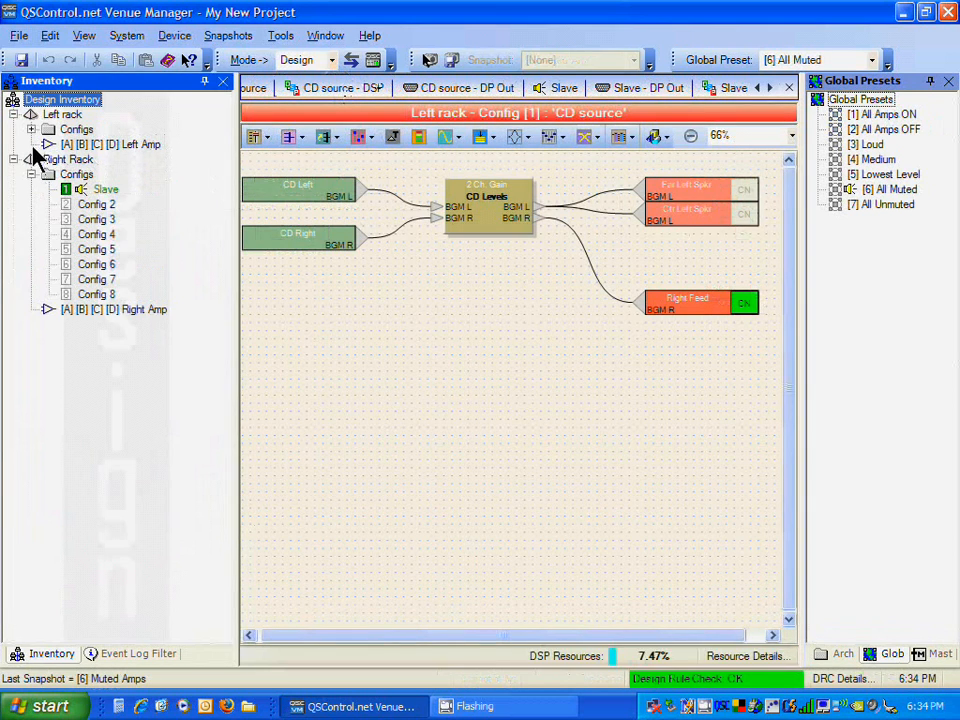
click(31, 129)
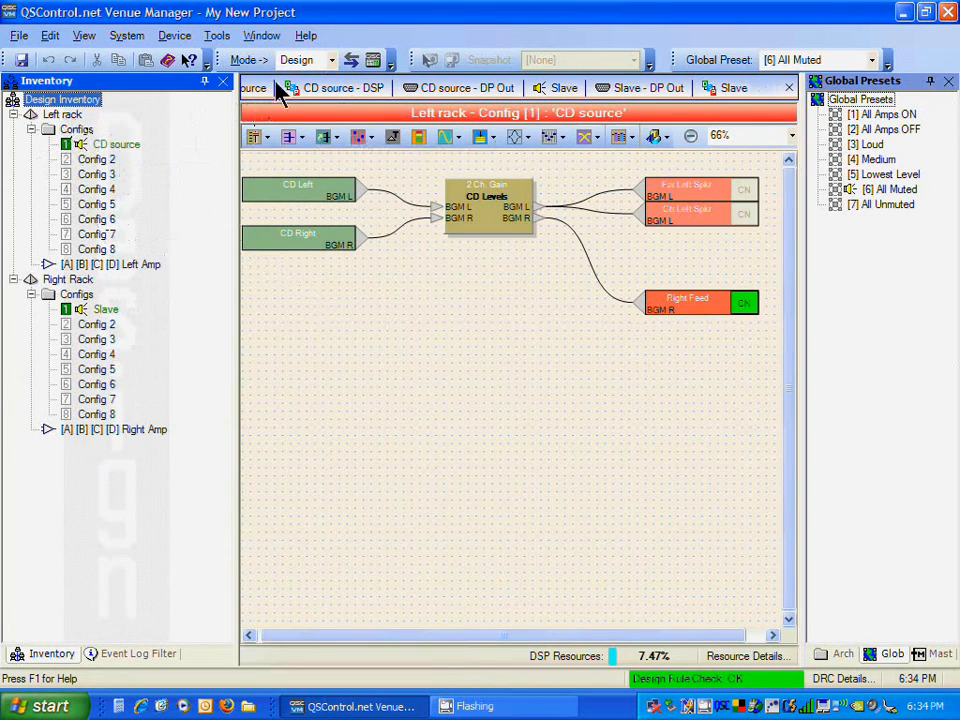
Step: Switch back to Live mode and expand both racks' config lists
click(330, 62)
click(317, 81)
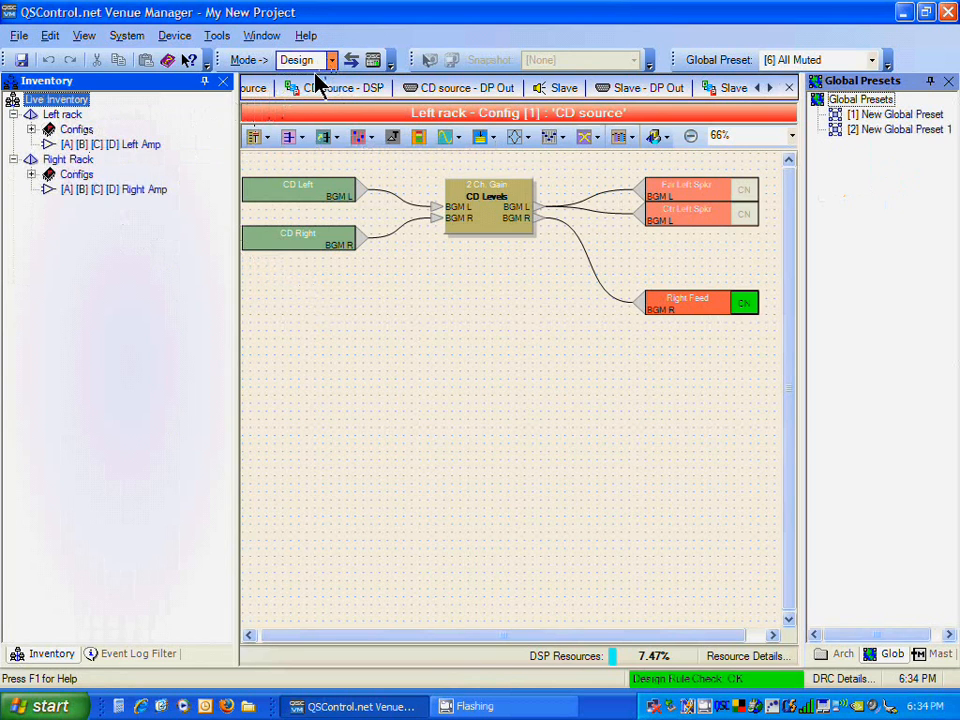
click(31, 129)
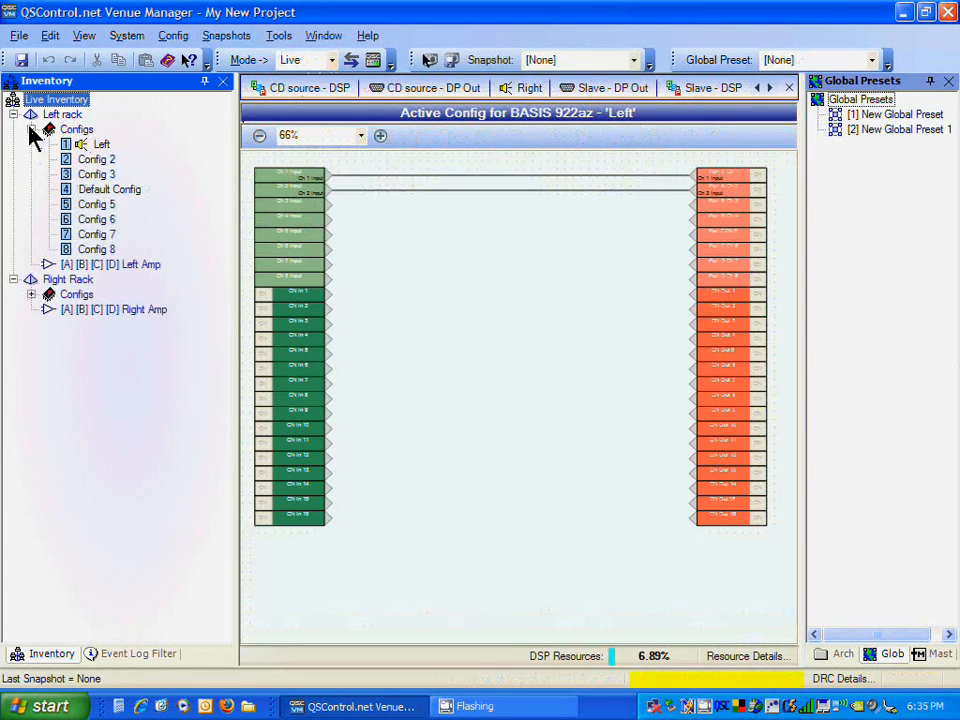
click(31, 295)
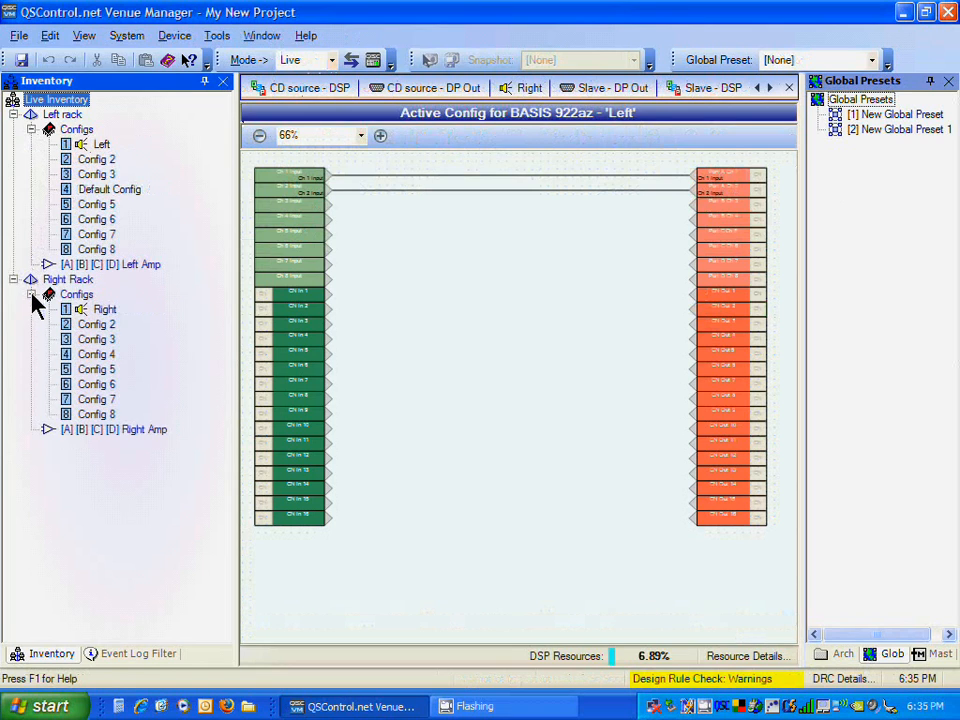
Step: Open the Right config's DSP view, then reopen the Left rack's Left config
click(106, 310)
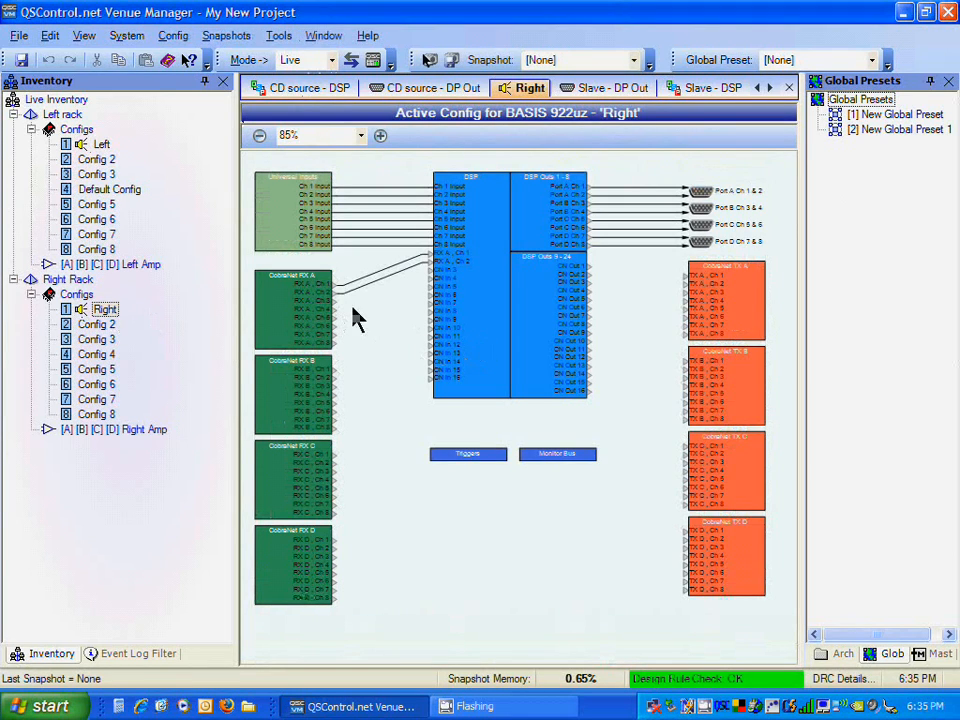
click(497, 300)
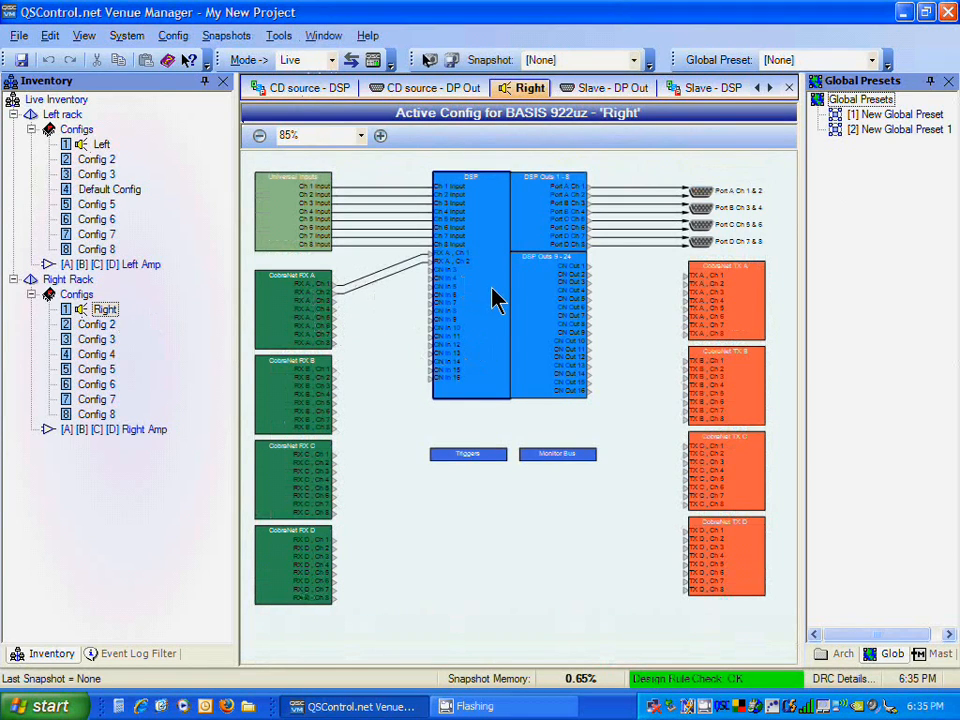
double_click(497, 300)
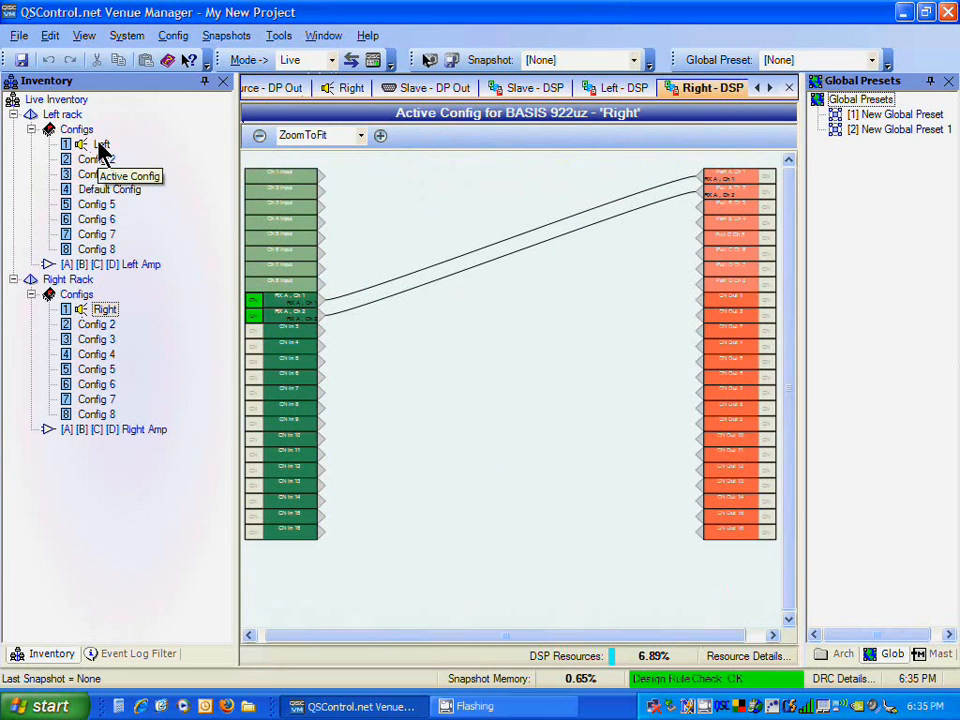
double_click(100, 145)
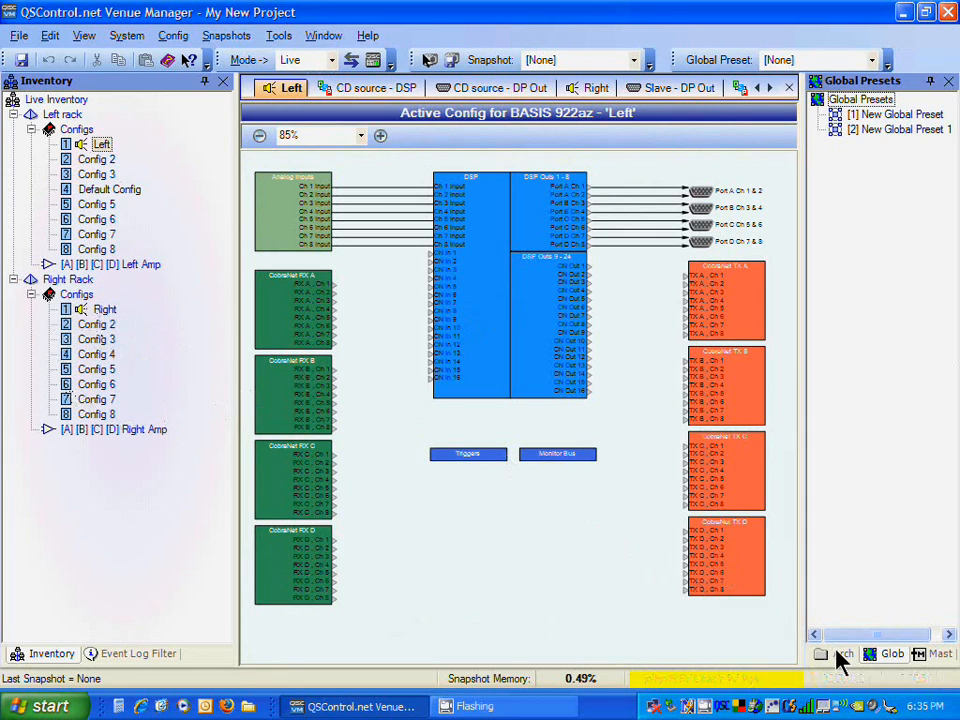
Step: Create a new archive folder named Original System in the Archives panel
click(838, 654)
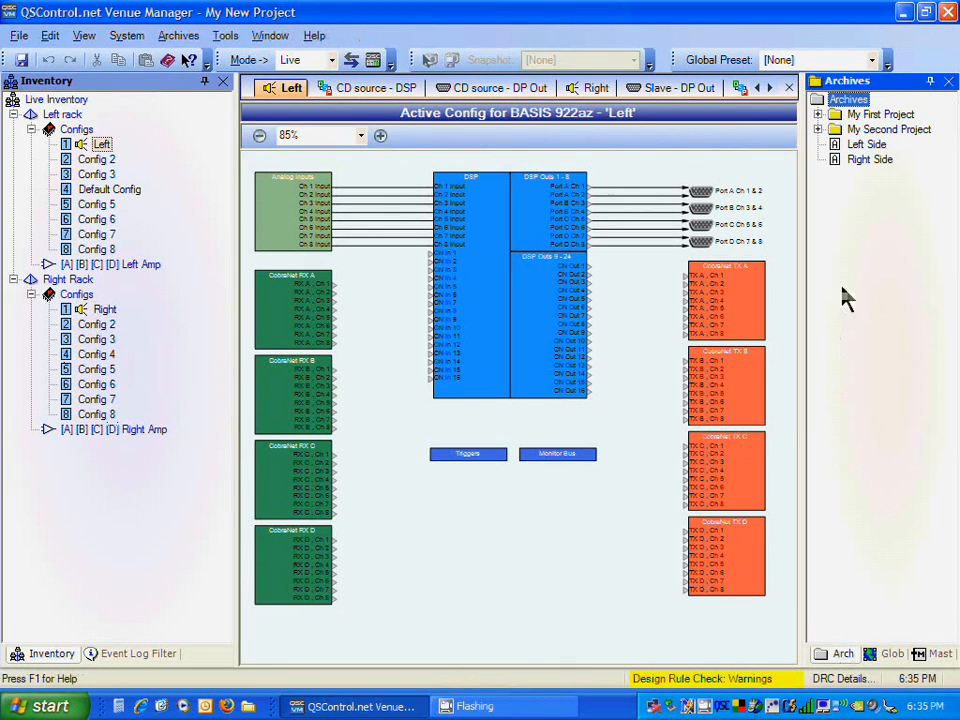
right_click(843, 105)
mouse_move(846, 107)
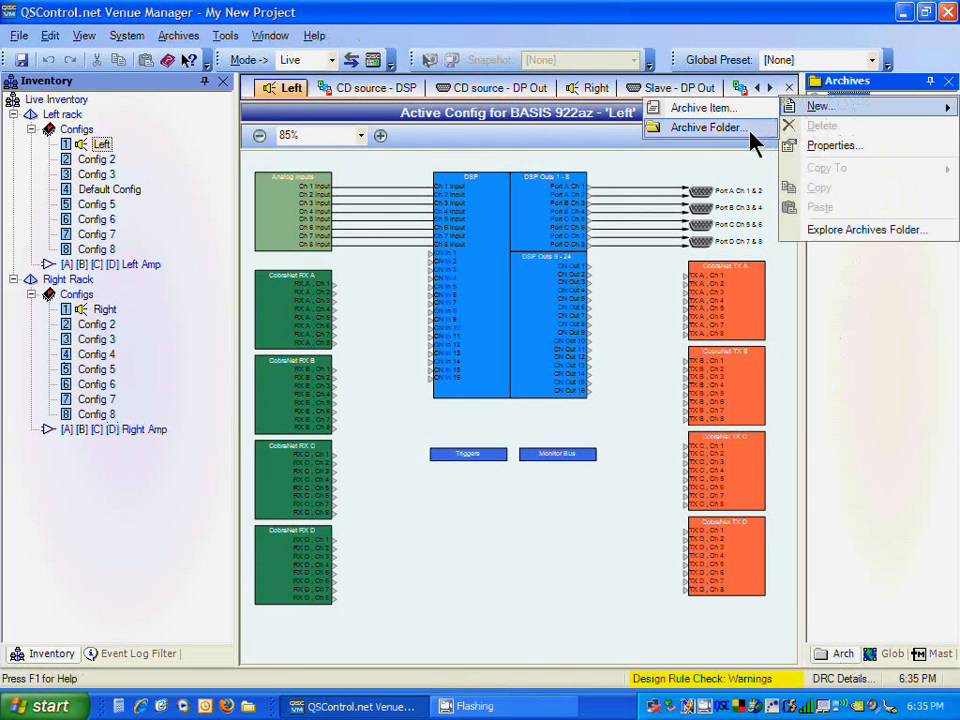
click(708, 127)
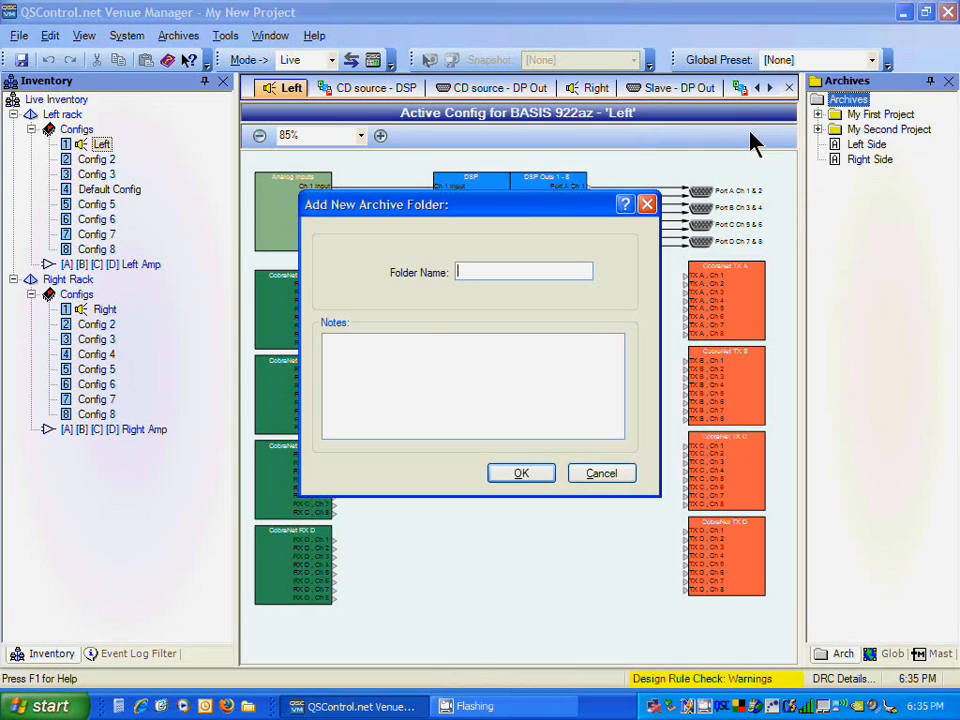
text(Orignal System Configs)
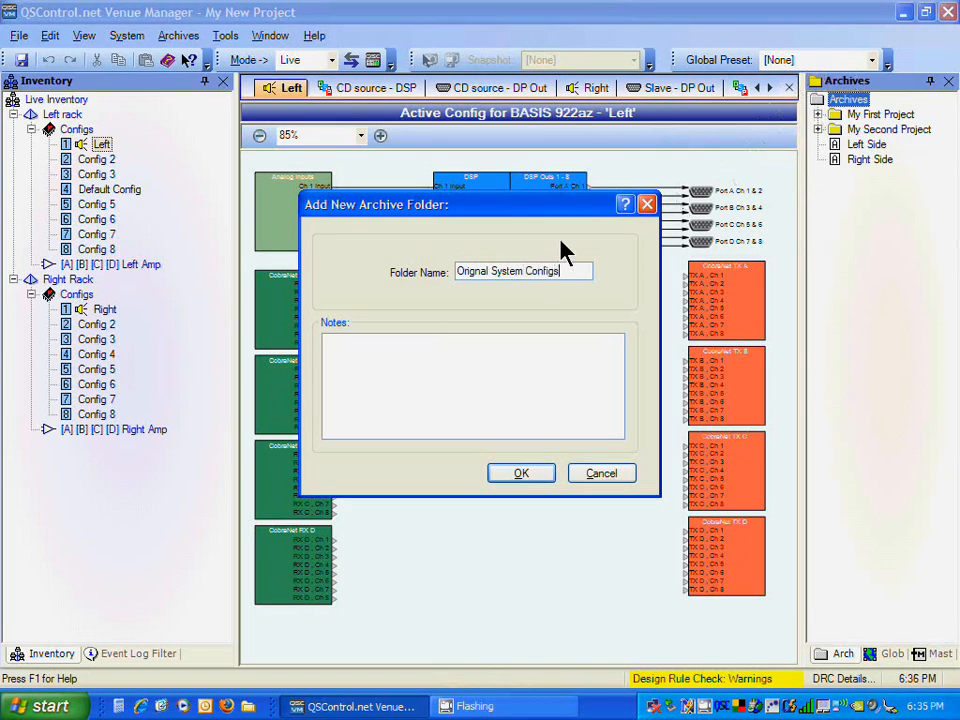
click(476, 271)
text(i)
double_click(550, 271)
key(Delete)
Step: Add the note "These configs were in place when I first attached to the system." and confirm the new archive folder
click(471, 403)
text(Th)
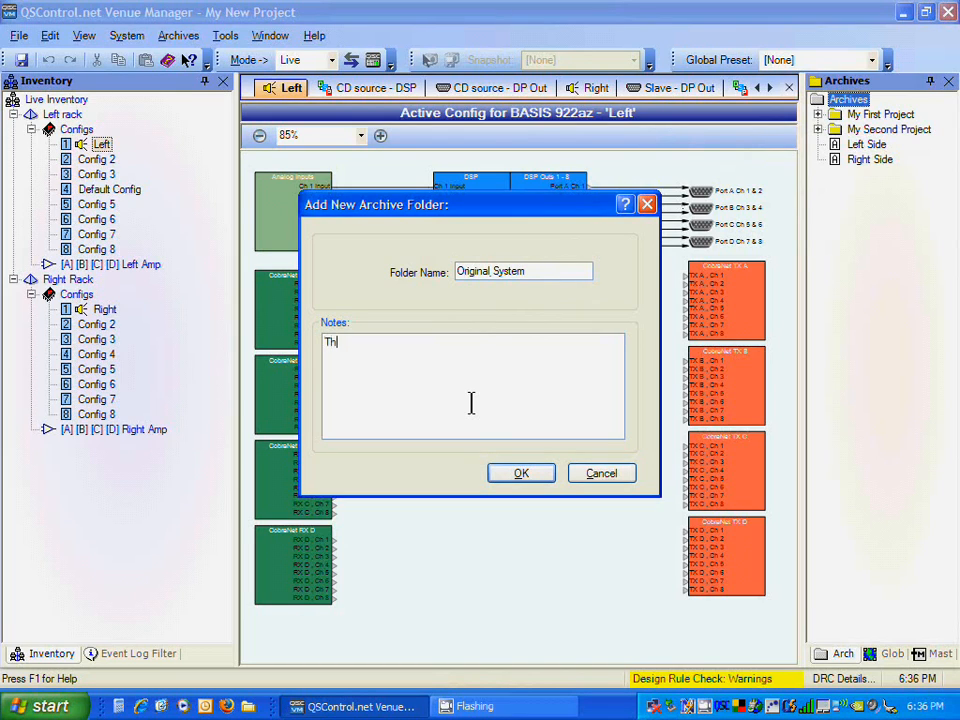
text(ese configs were in place)
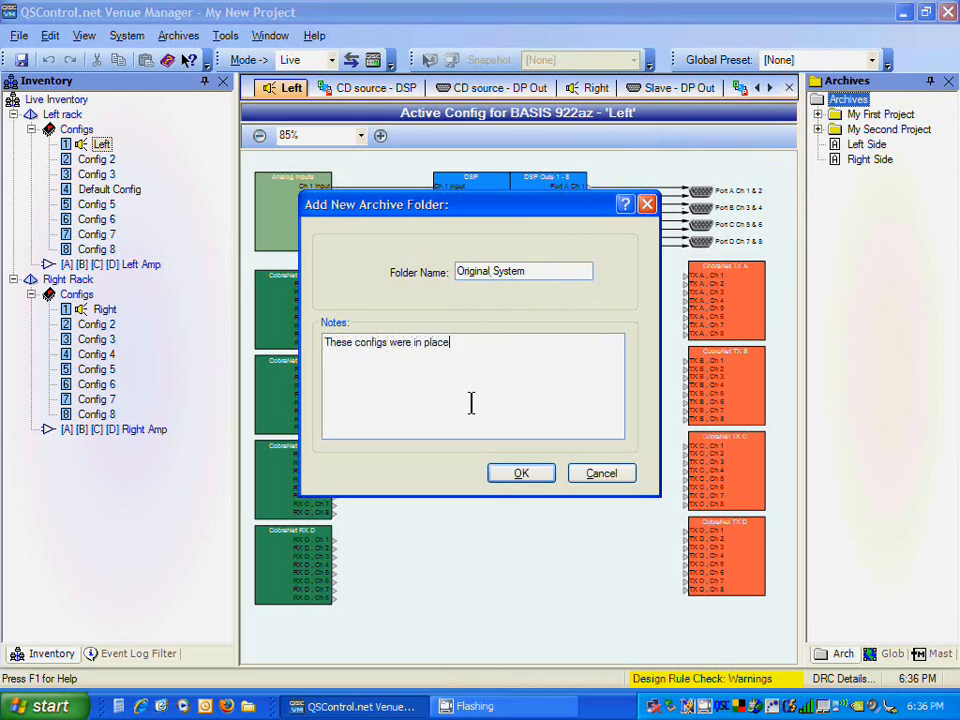
text( when I first attached )
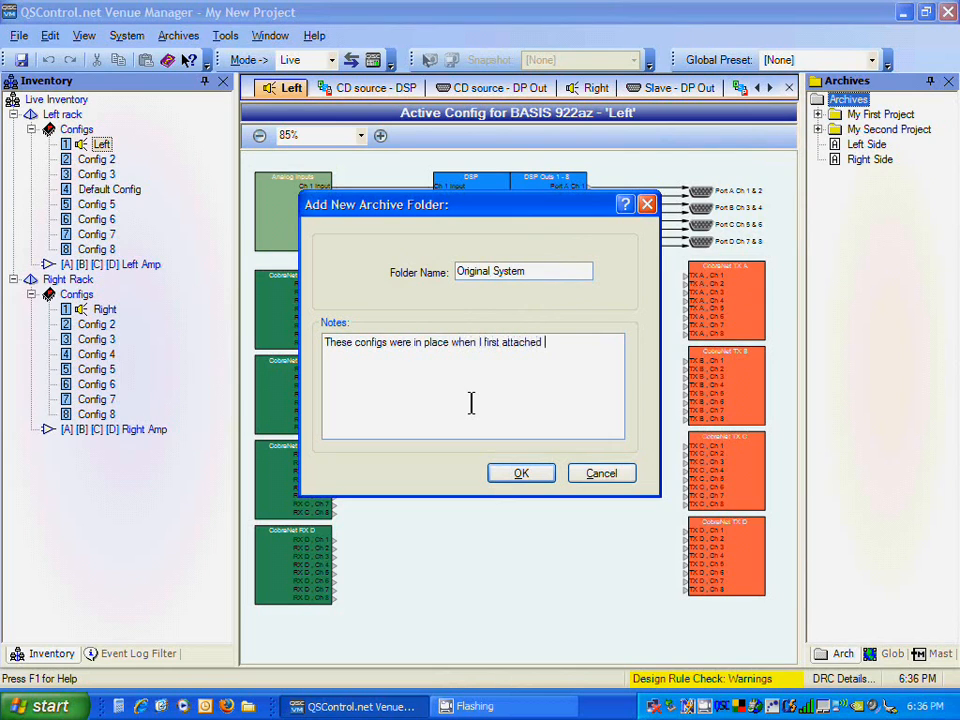
text(to the system.)
click(523, 475)
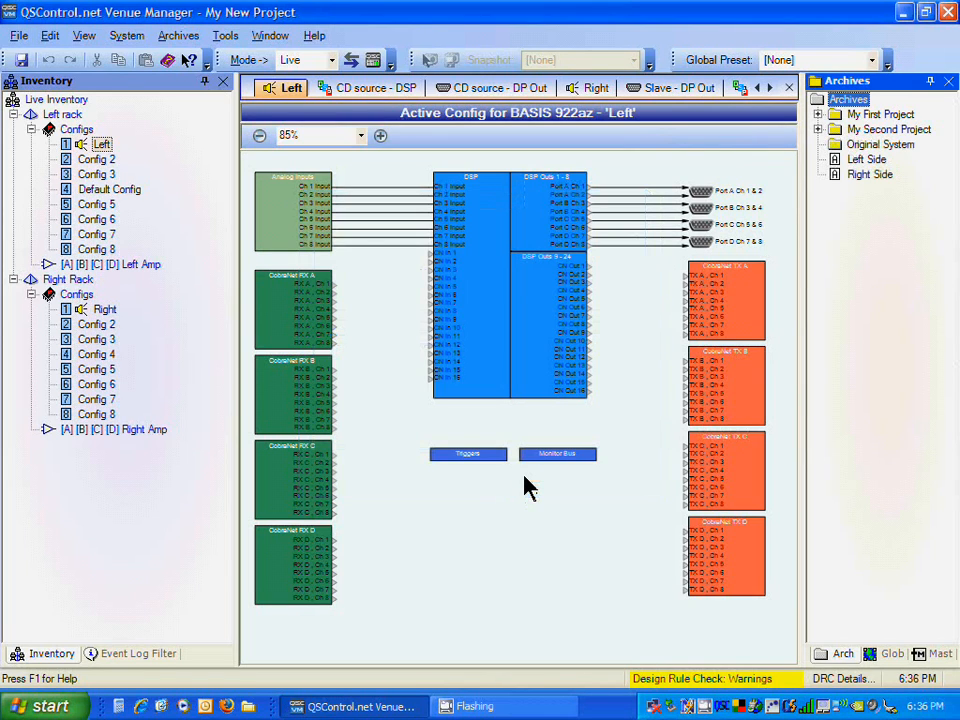
Step: Archive the Left rack's Left config and the Right rack's Right config into the Original System folder
click(868, 146)
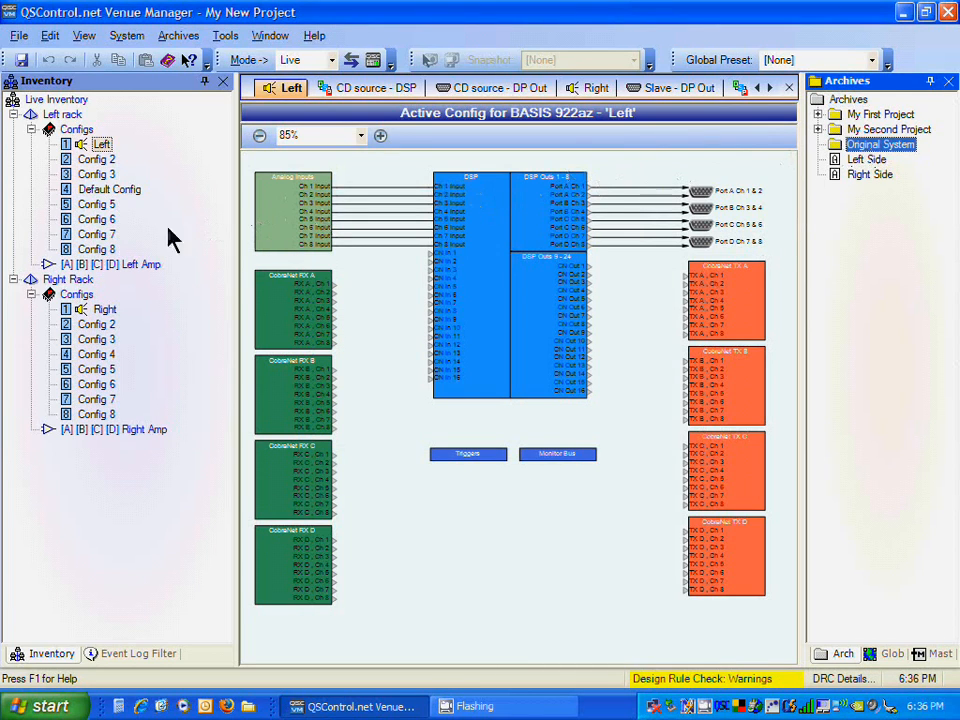
right_click(101, 146)
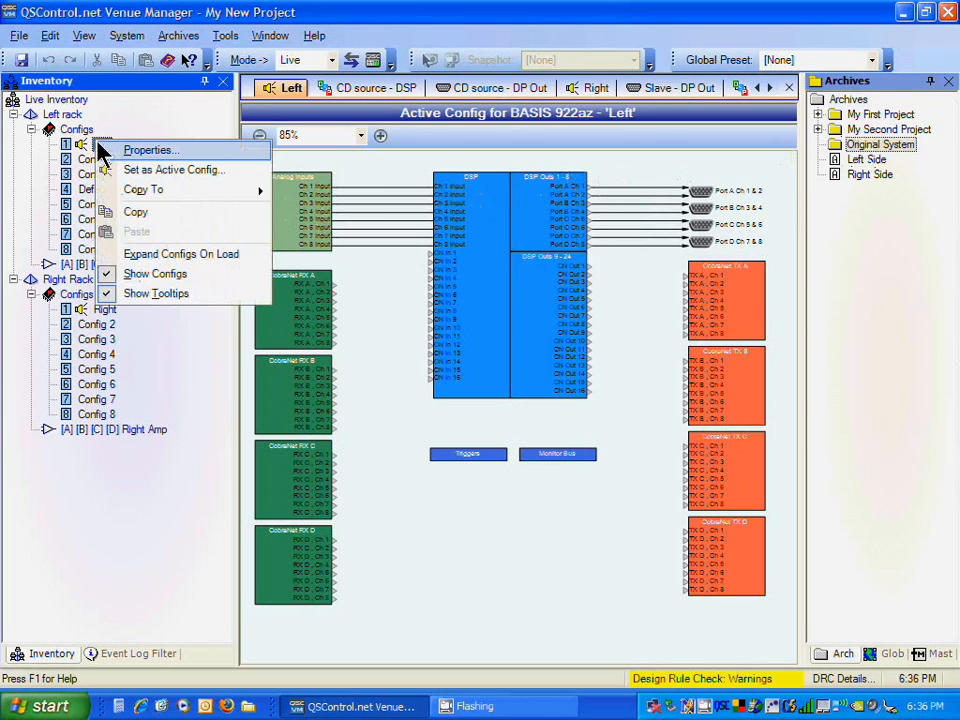
mouse_move(255, 189)
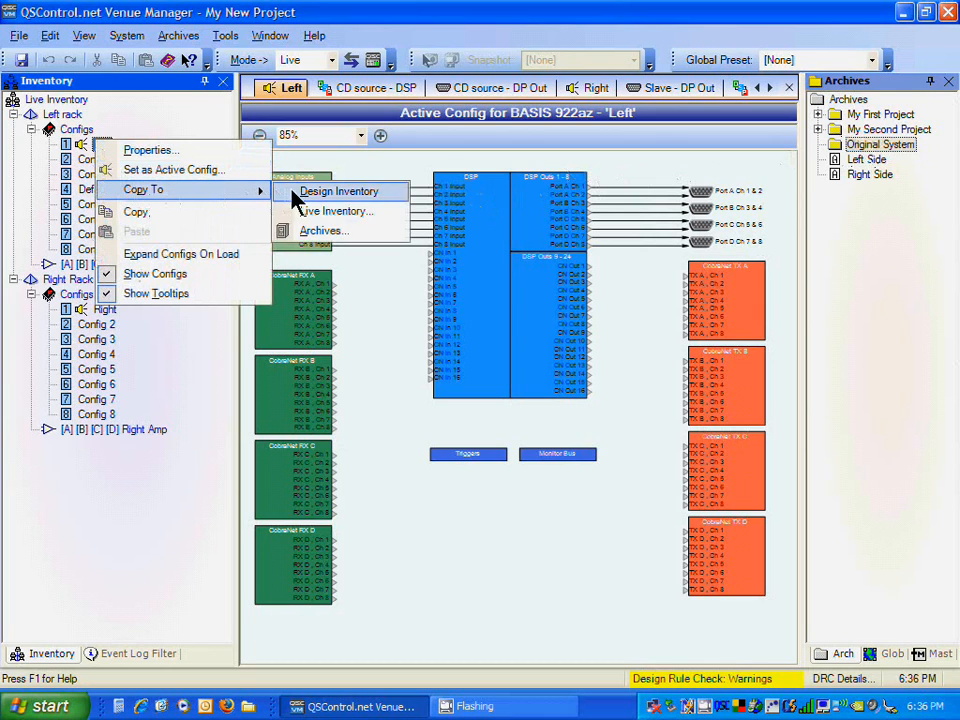
click(318, 232)
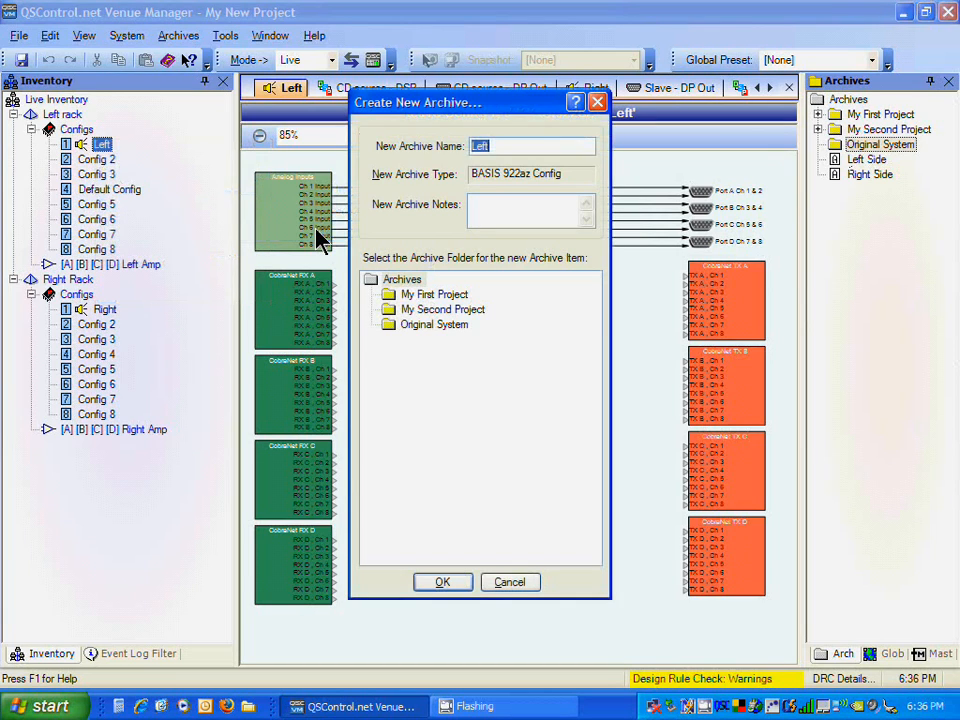
click(395, 327)
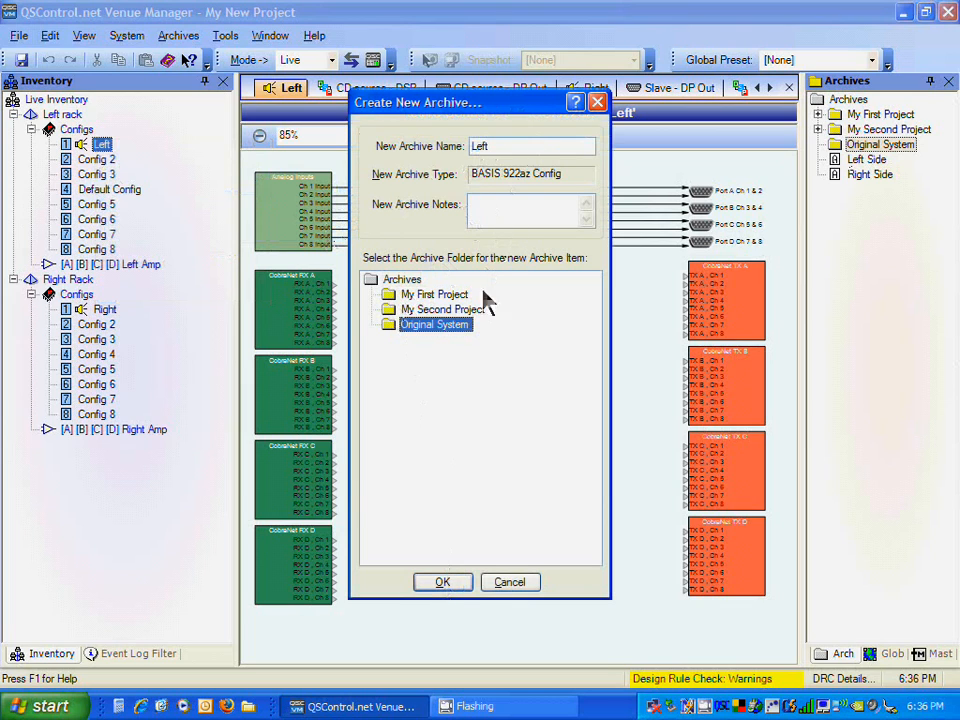
click(442, 584)
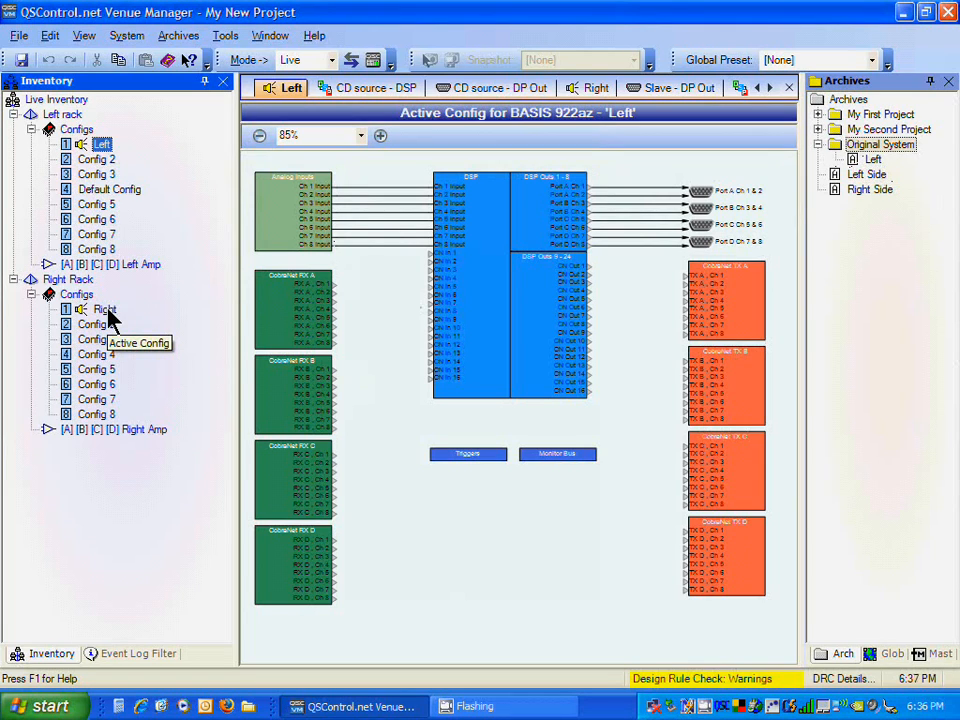
drag(110, 316, 840, 149)
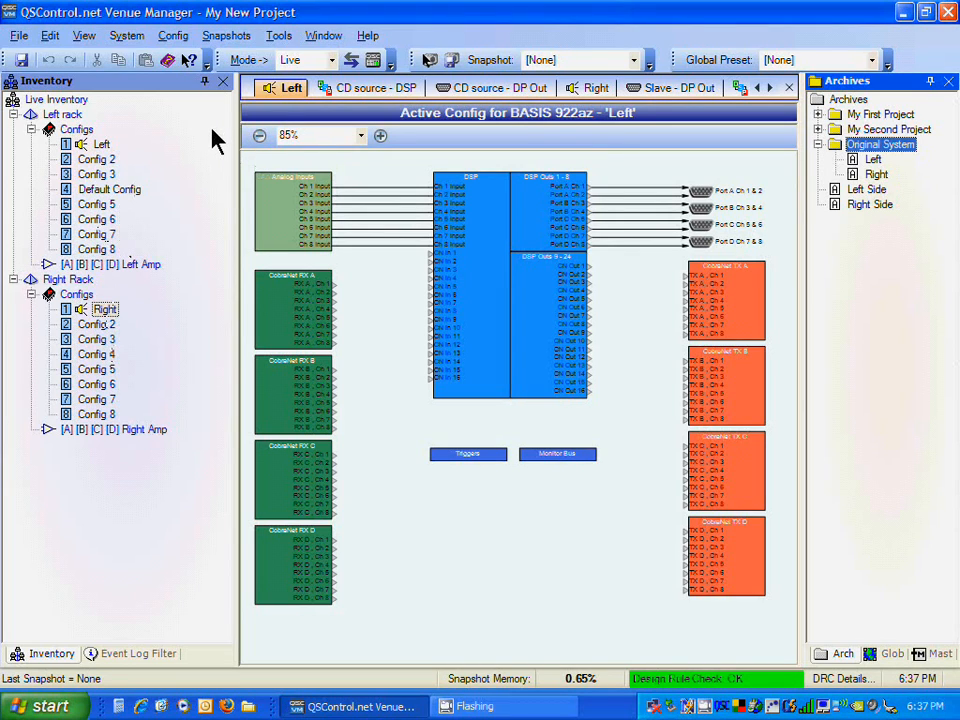
Step: Switch to Design mode and view the CD source DSP and Slave DSP configs
click(333, 63)
click(322, 89)
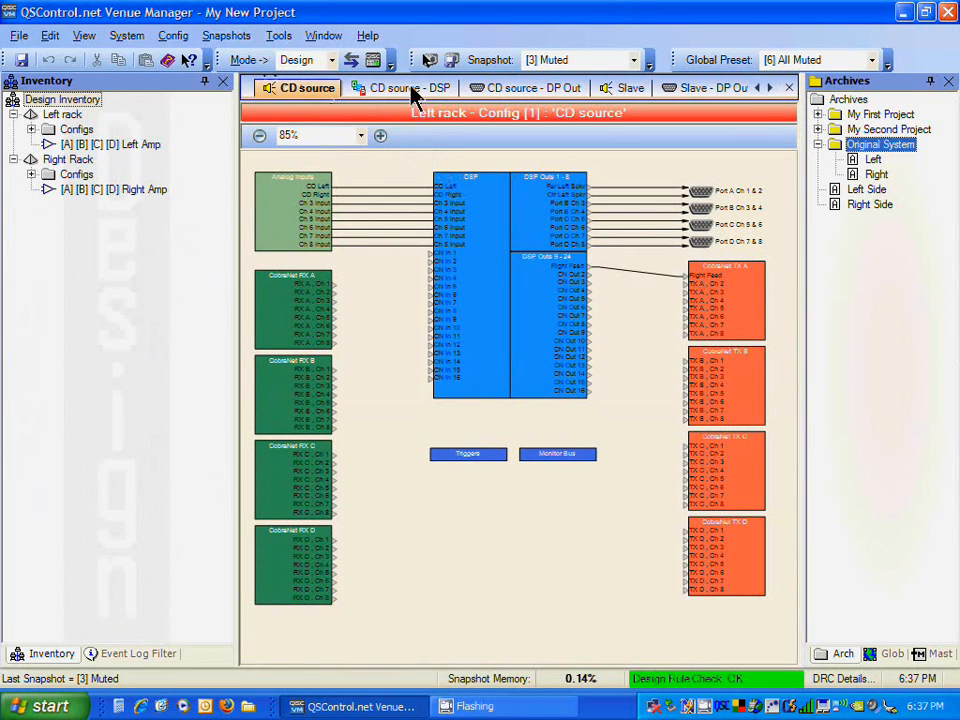
click(411, 88)
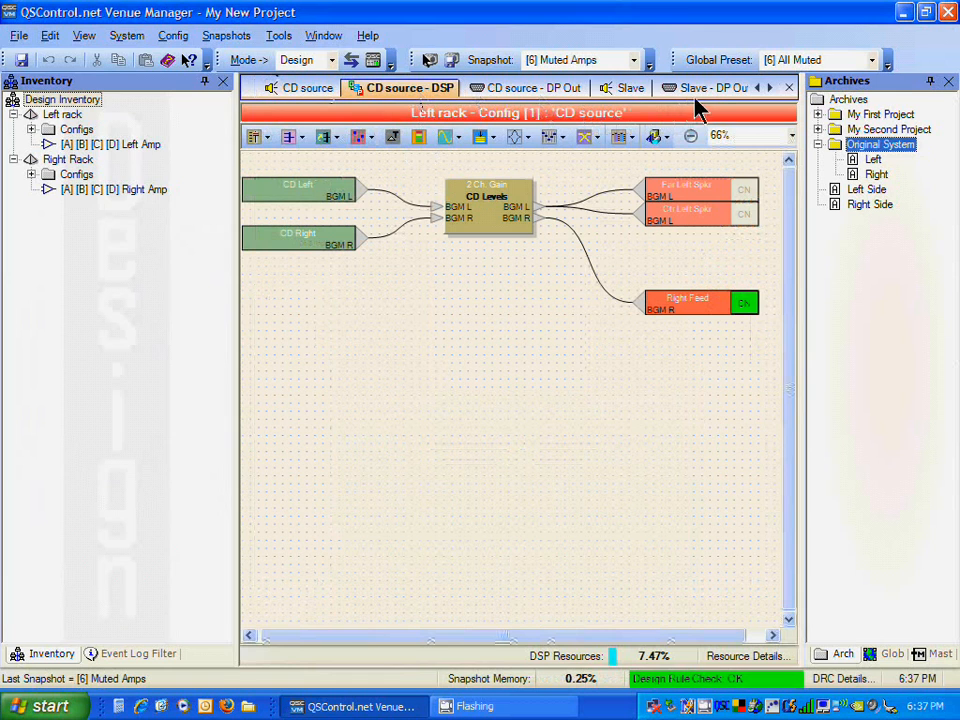
click(630, 88)
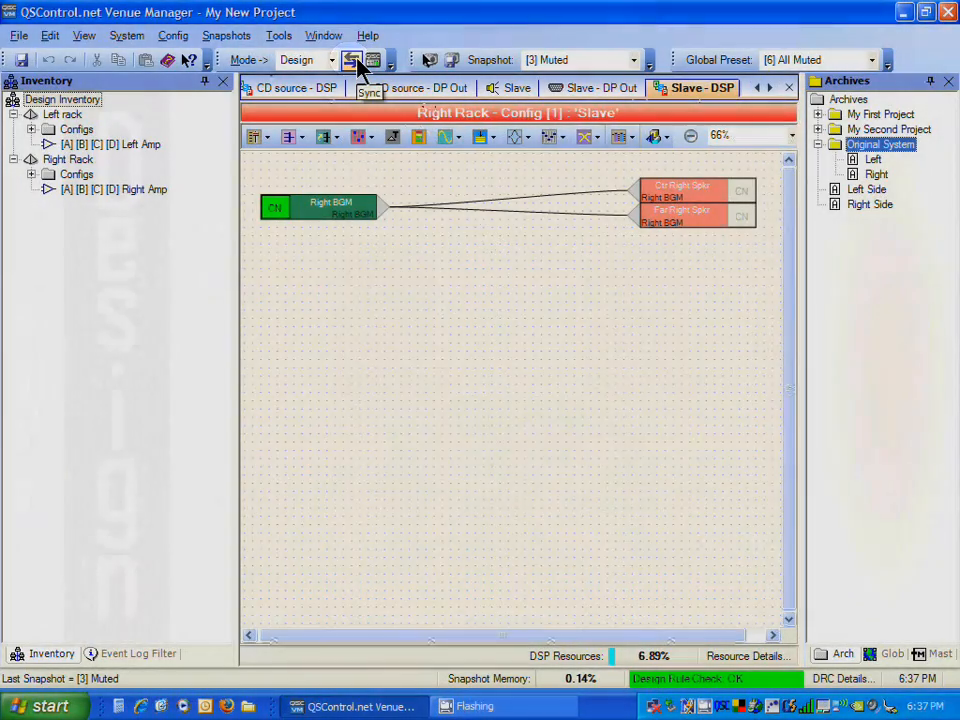
Step: Open the Sync Venue dialog, switch the direction to To Design and back to To Live, and hide then show the devices
click(356, 62)
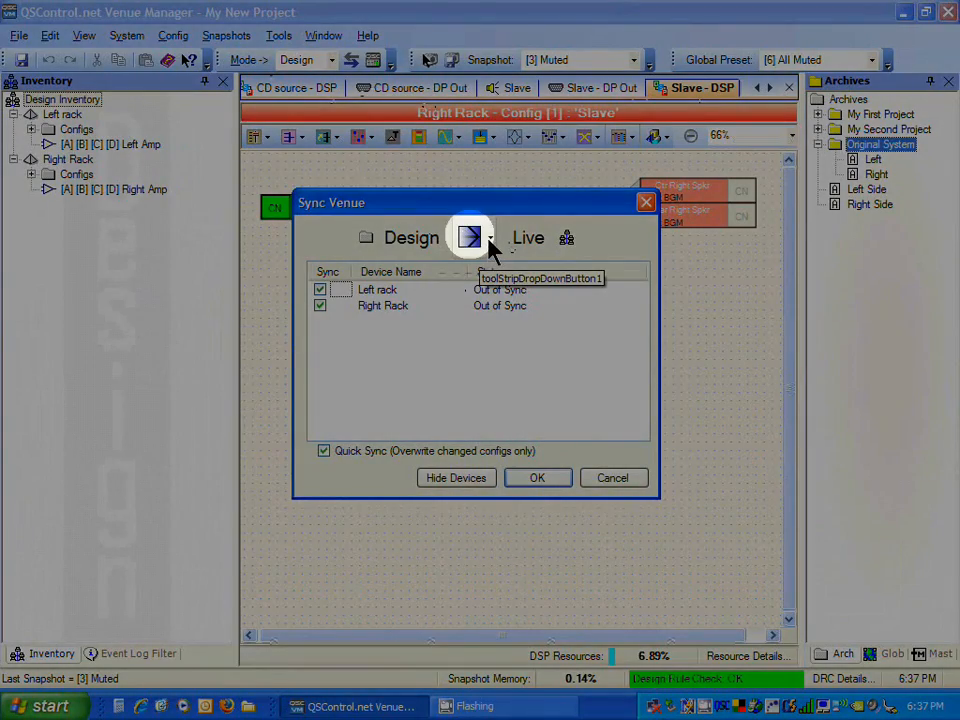
click(490, 248)
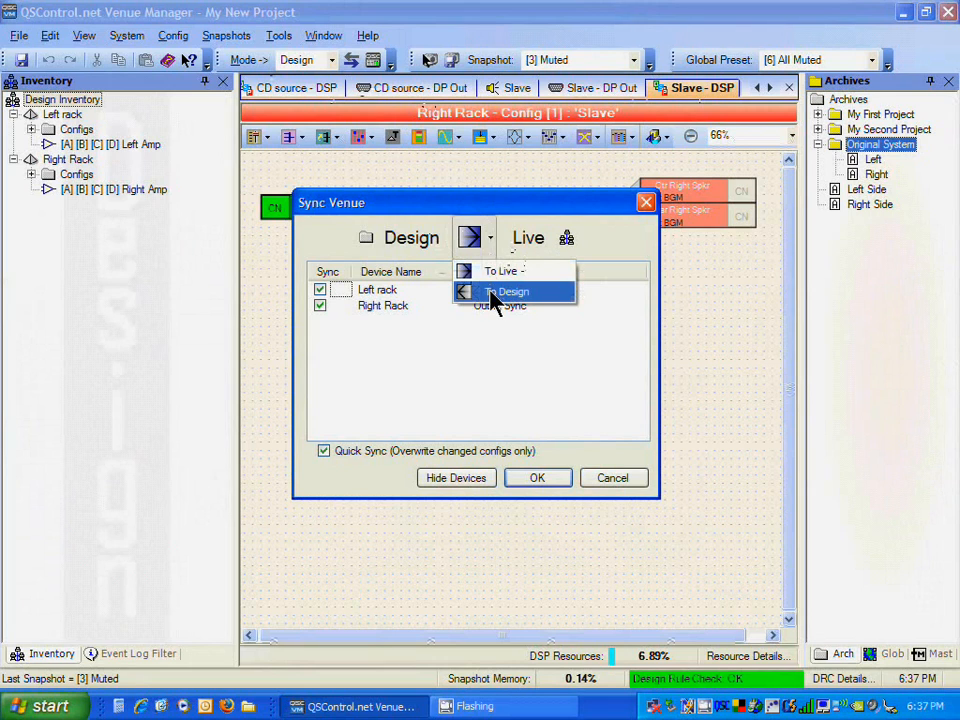
click(491, 292)
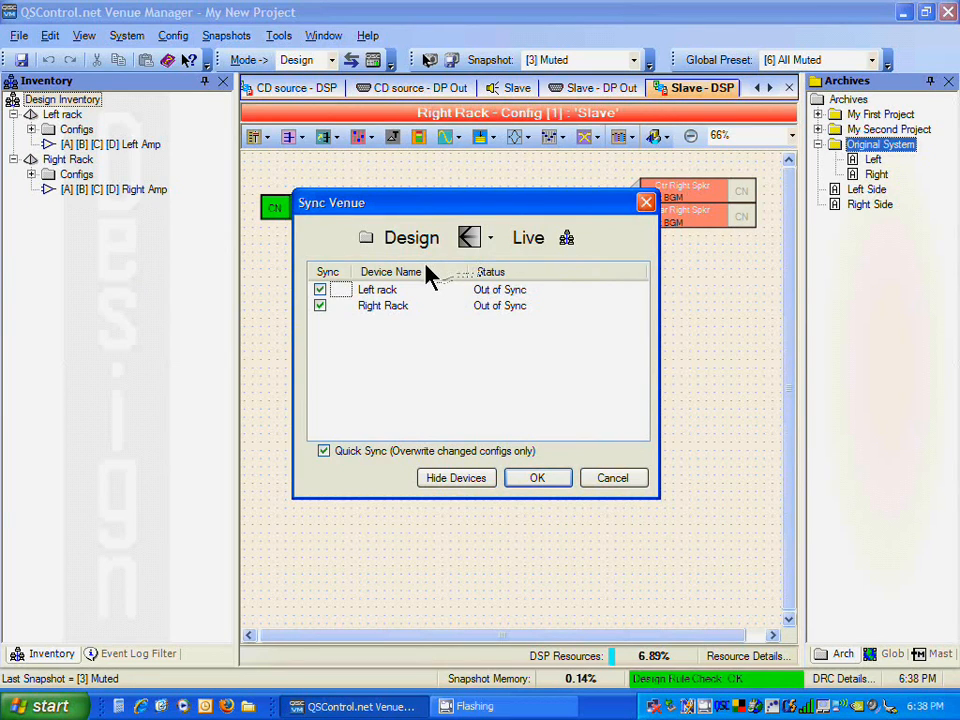
click(478, 242)
click(497, 273)
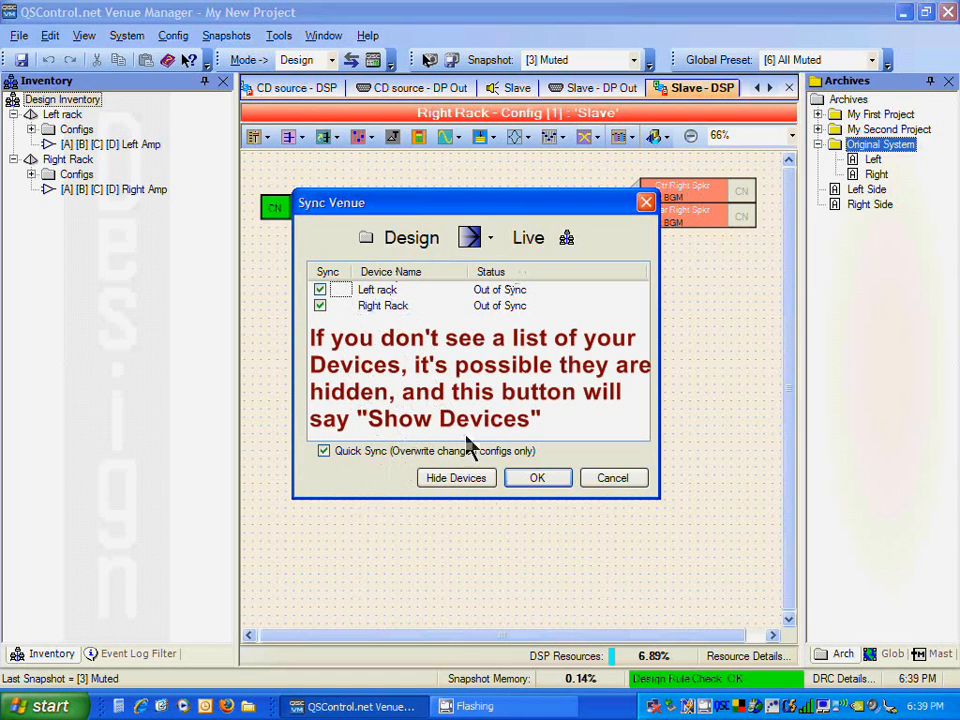
click(456, 478)
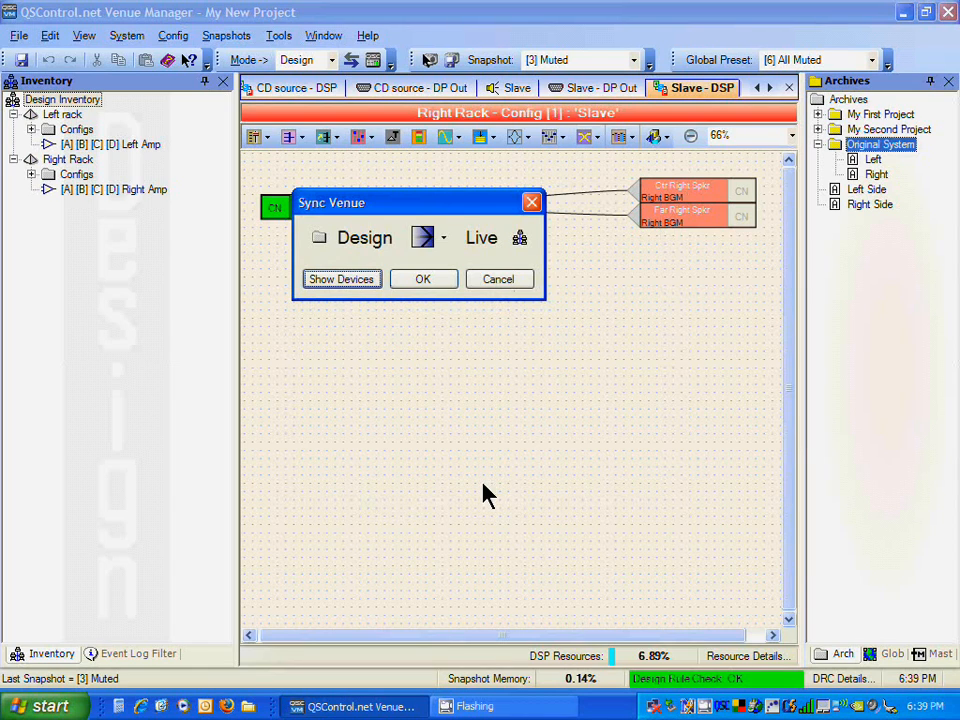
click(357, 282)
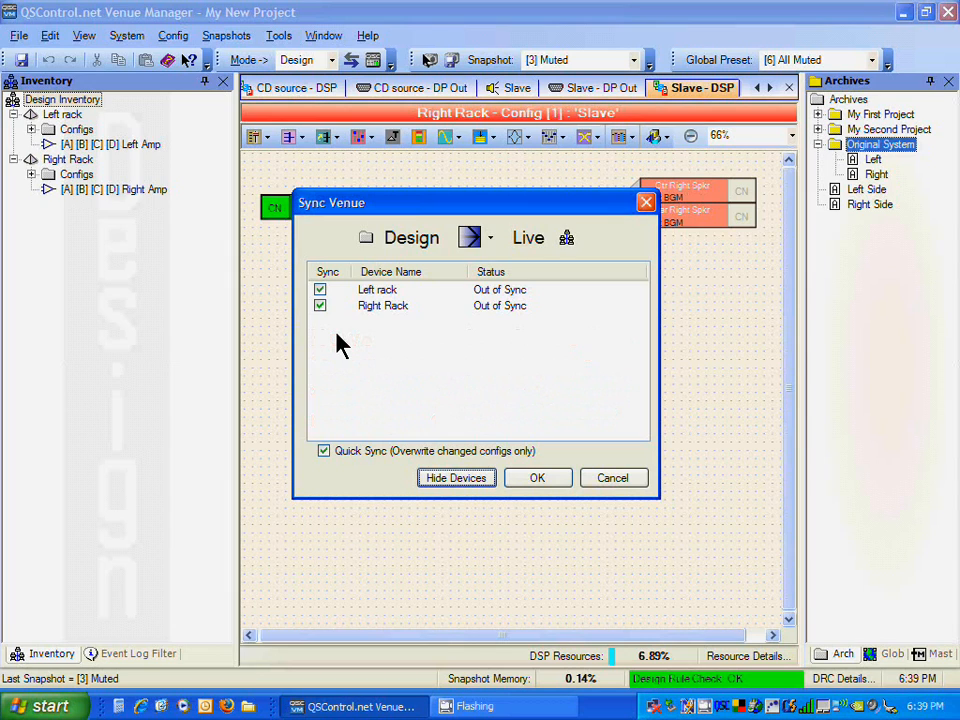
Step: Sync both racks from Design to Live, confirm the overwrite, and go to Live mode
click(538, 481)
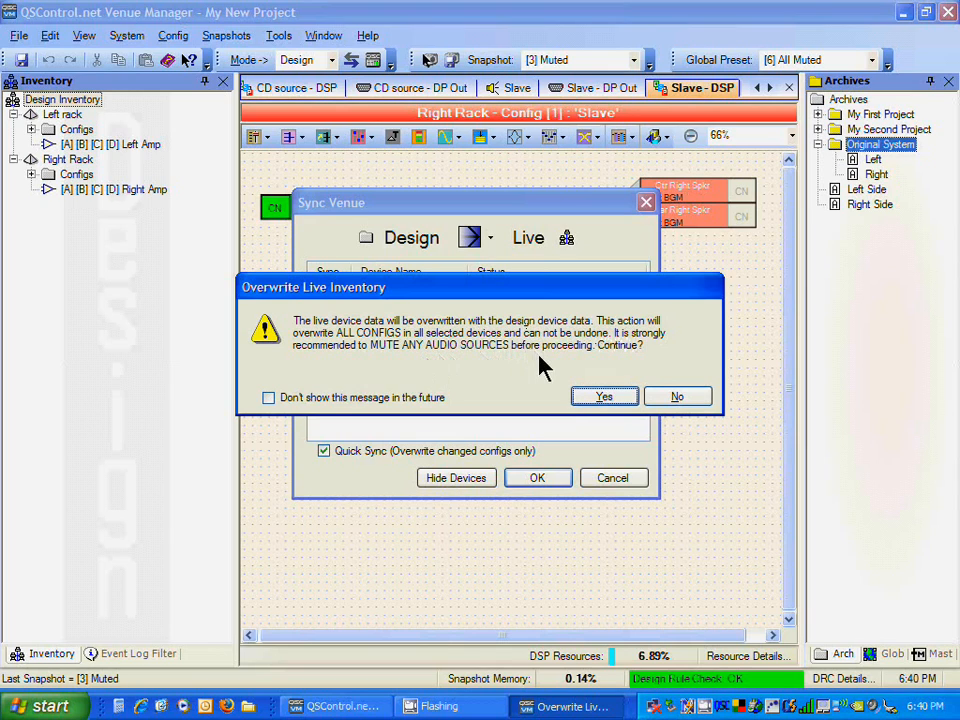
click(588, 390)
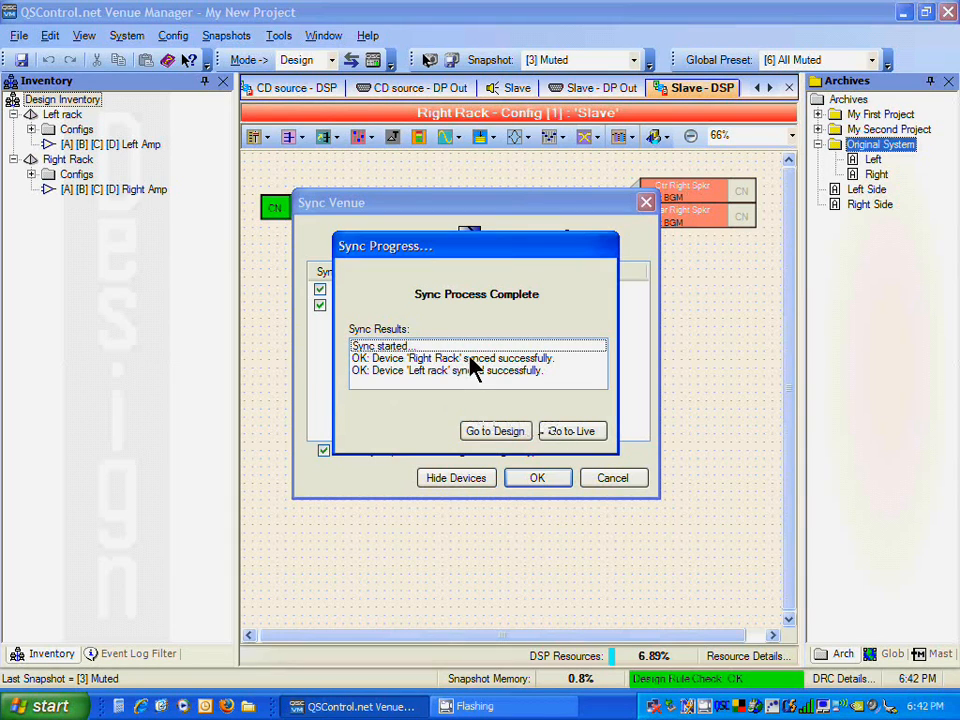
click(569, 431)
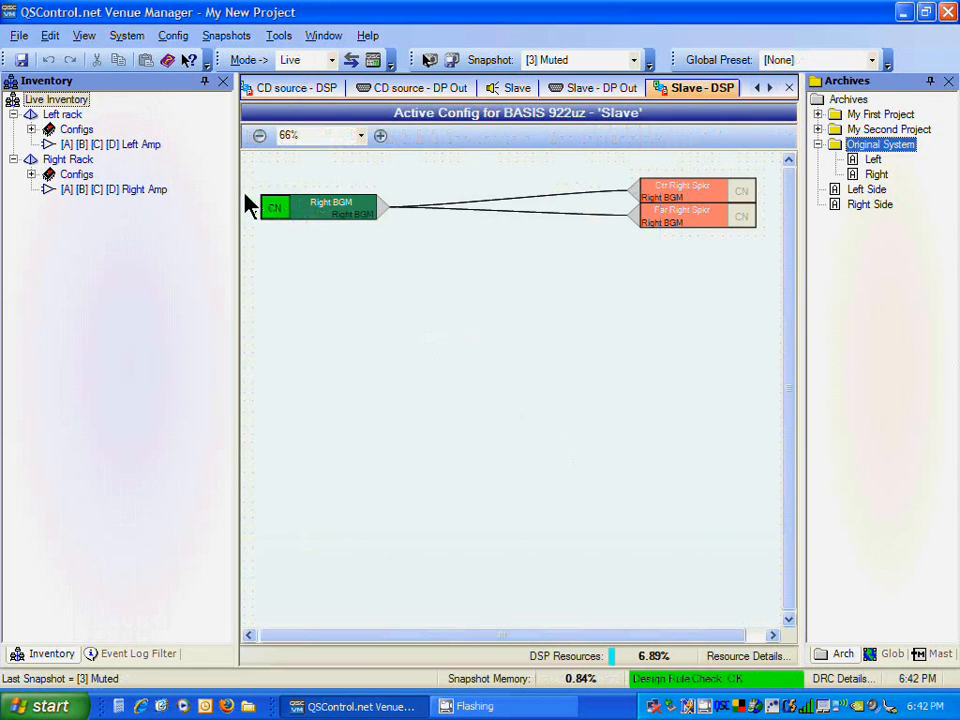
Step: Expand both racks' config lists, select the CD source config, and close all open config windows
click(31, 130)
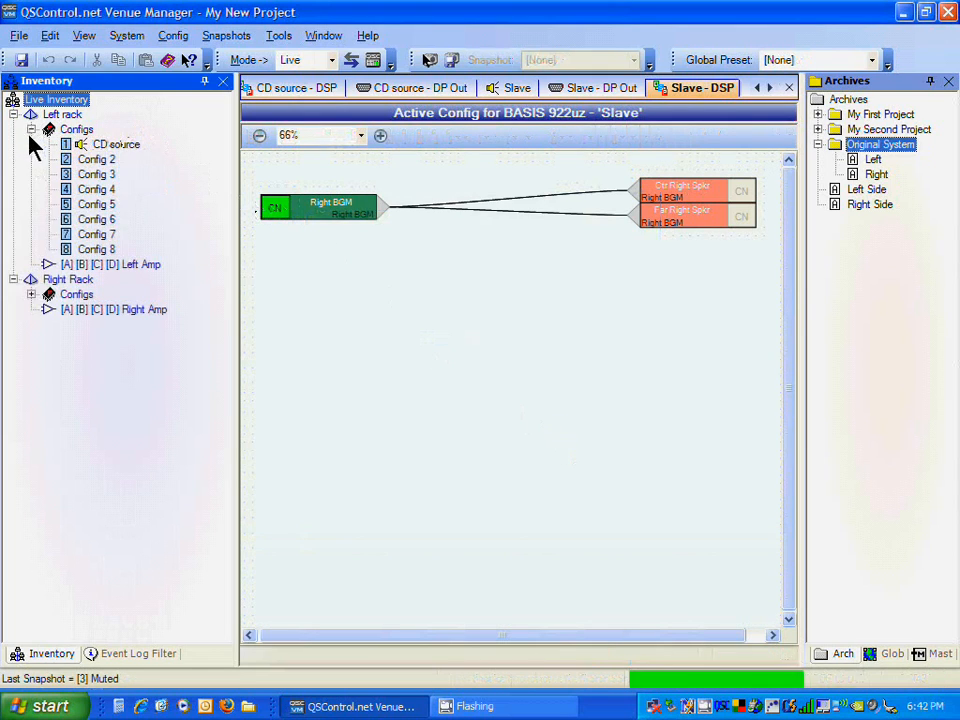
click(31, 294)
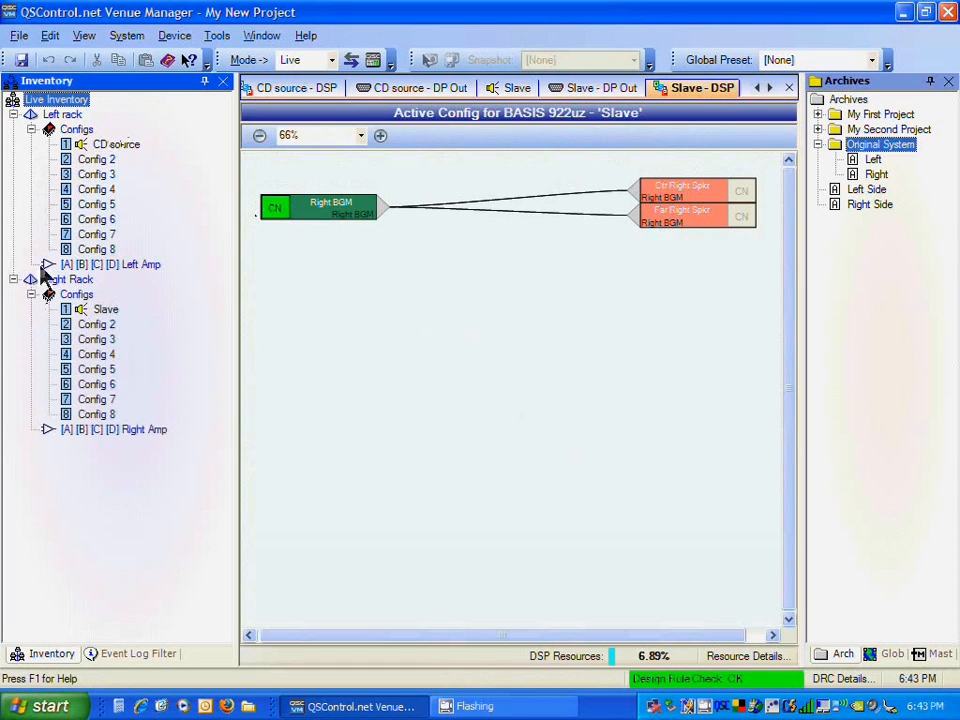
click(114, 145)
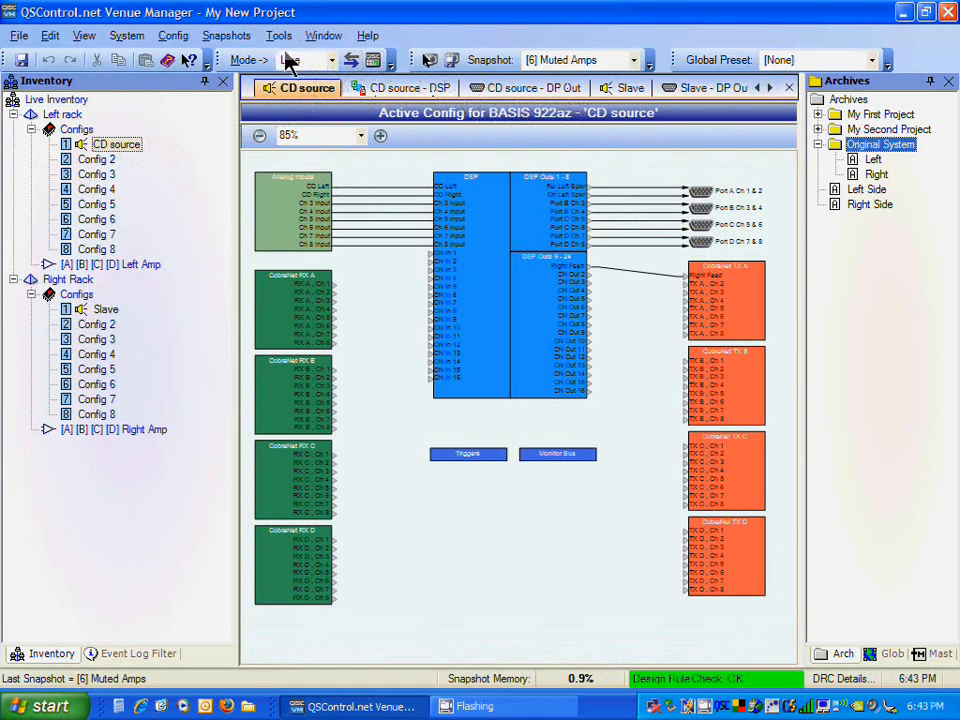
click(315, 37)
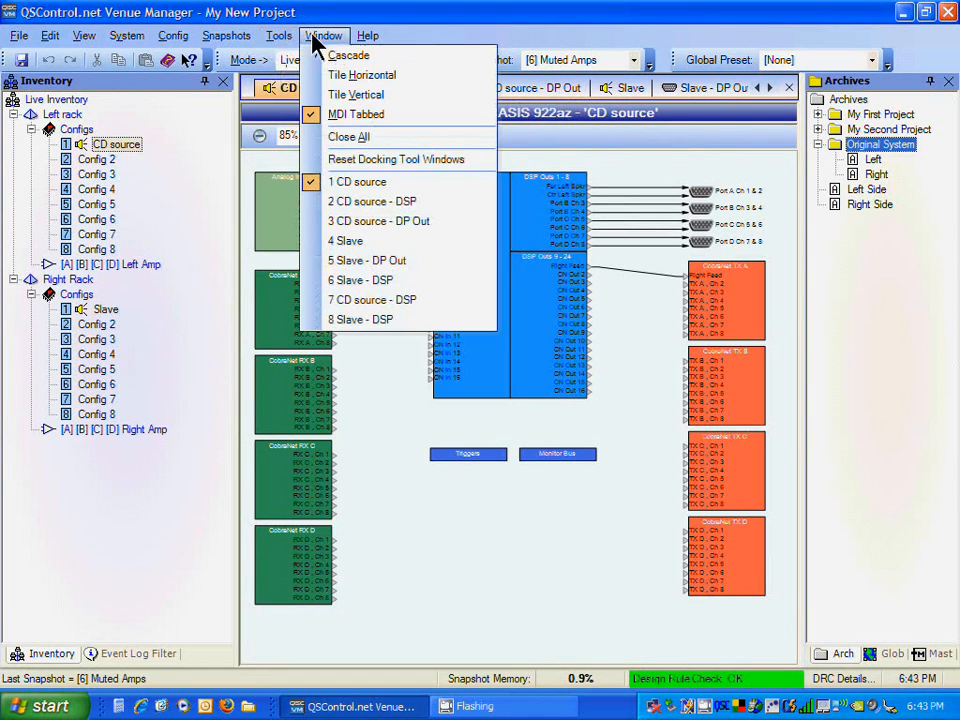
click(352, 137)
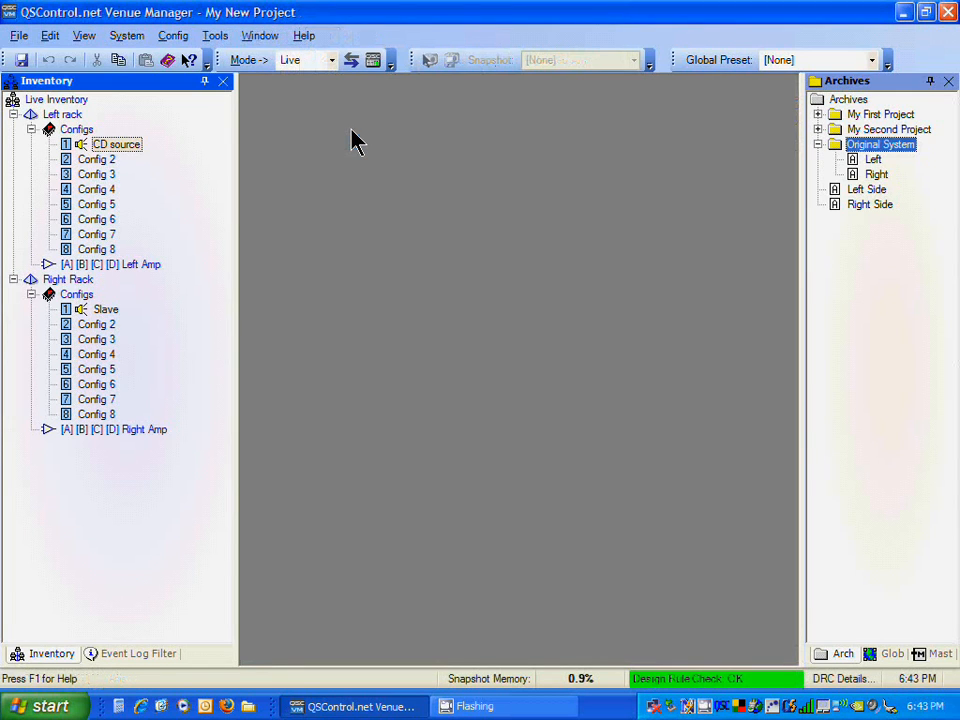
Step: Open the CD source config, narrow the Inventory panel, and auto-hide the Archives panel
double_click(116, 146)
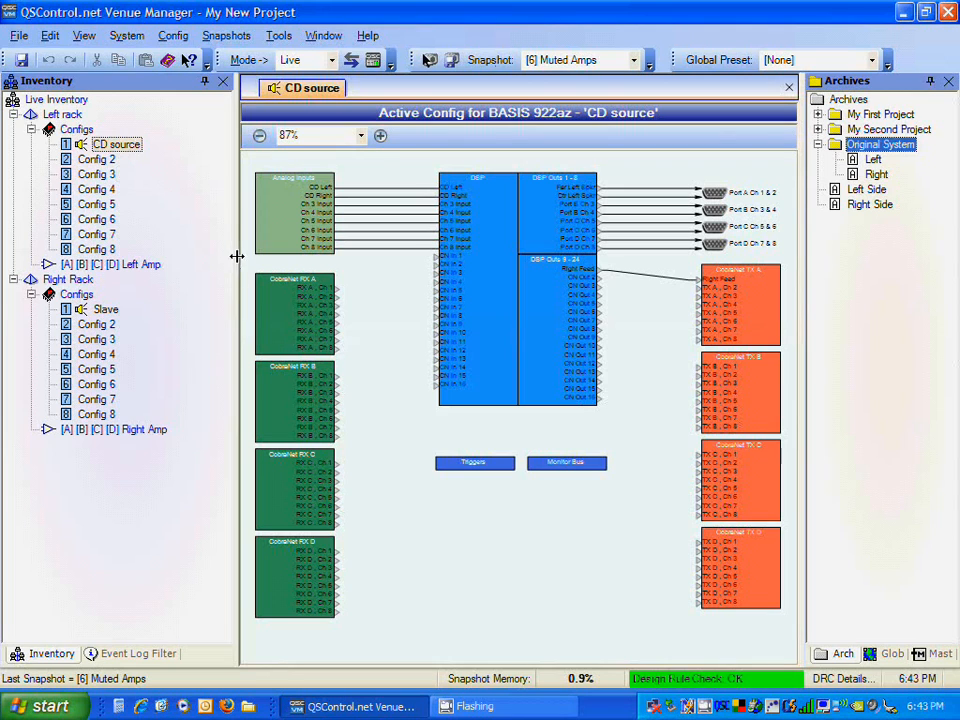
drag(236, 256, 172, 256)
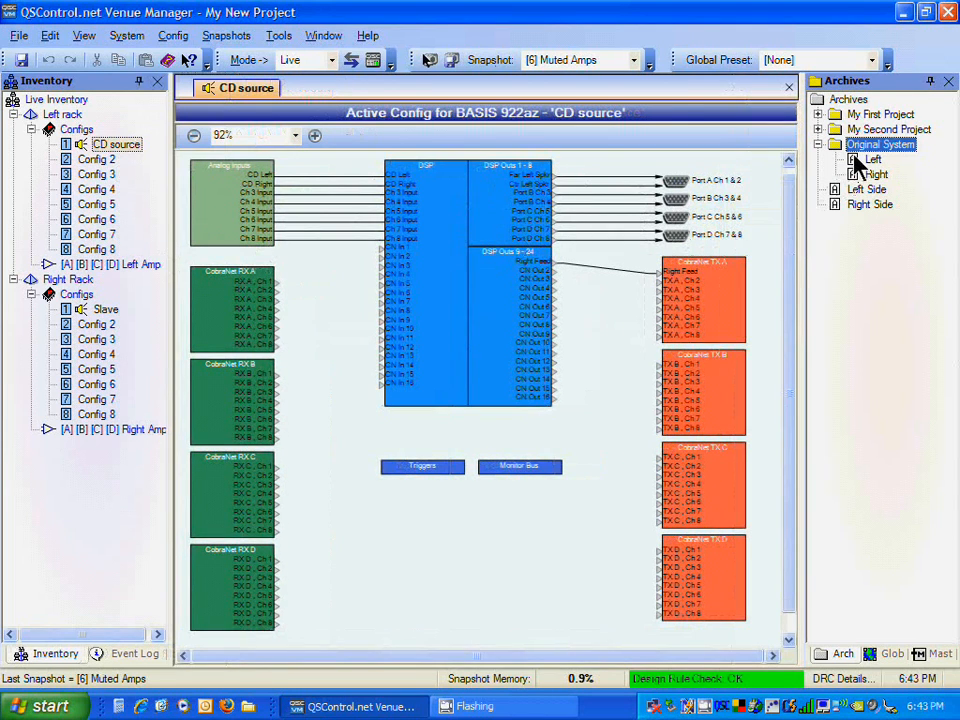
click(929, 82)
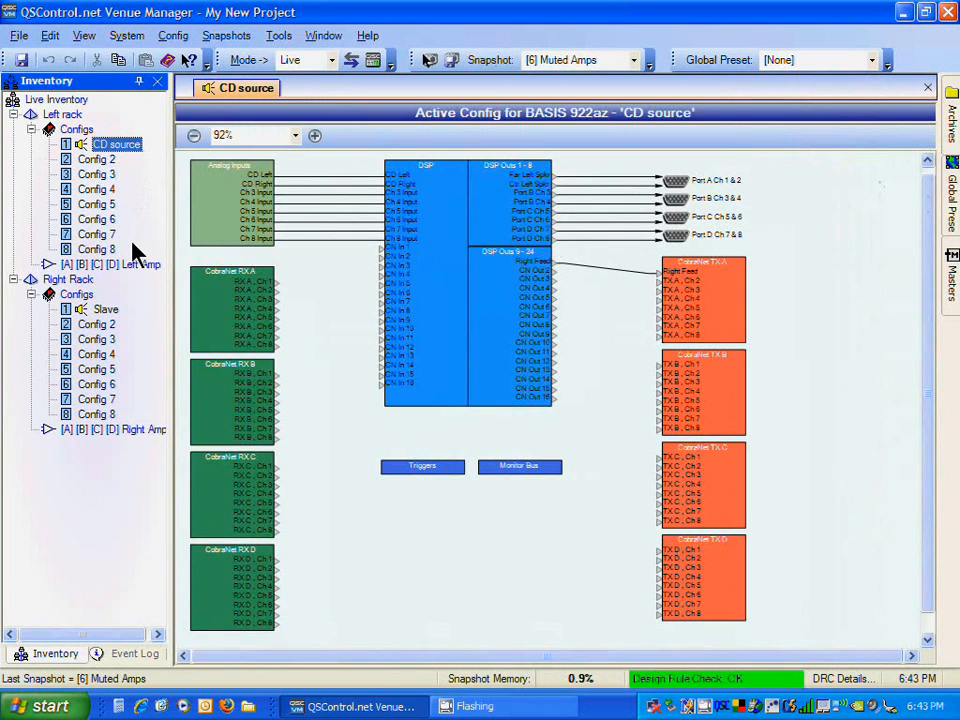
Step: Open the DSP views of the CD source and Slave configs and return to the CD source DSP
double_click(456, 242)
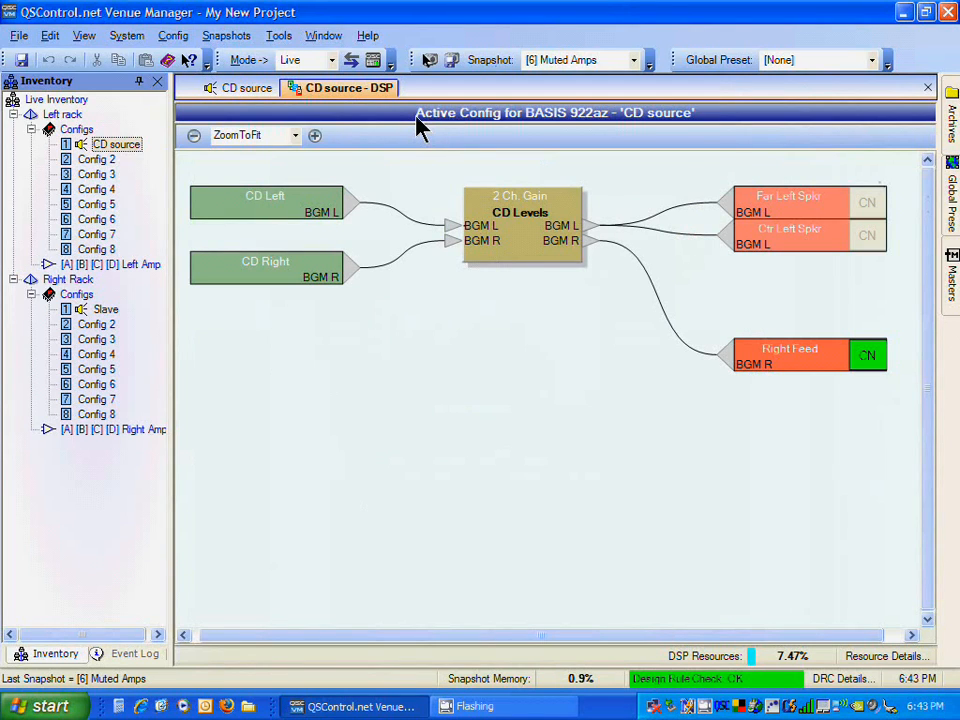
double_click(95, 312)
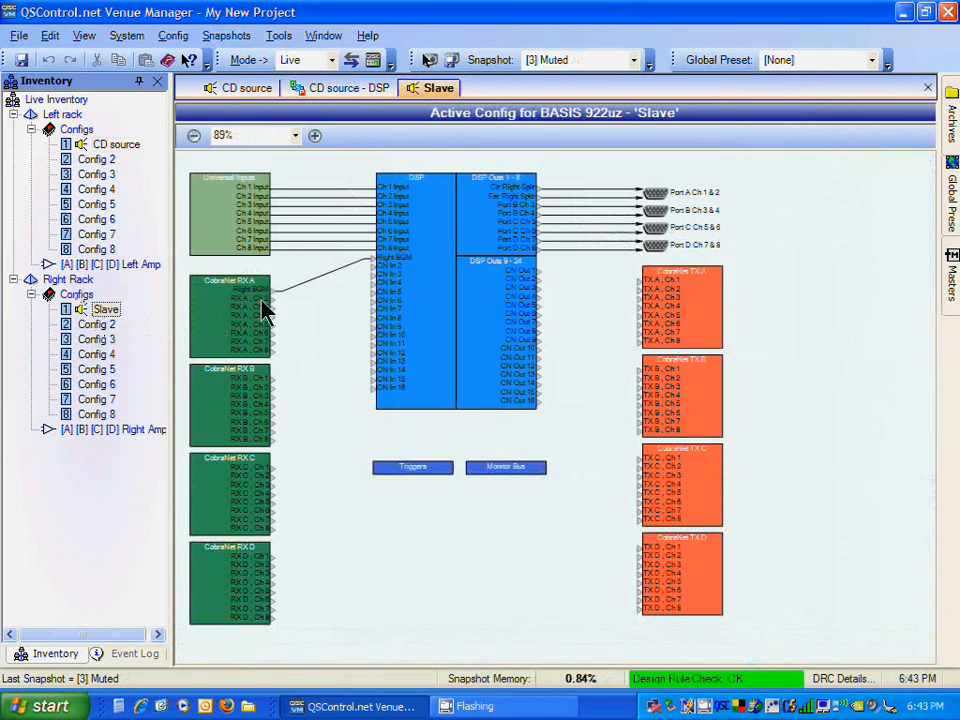
double_click(435, 274)
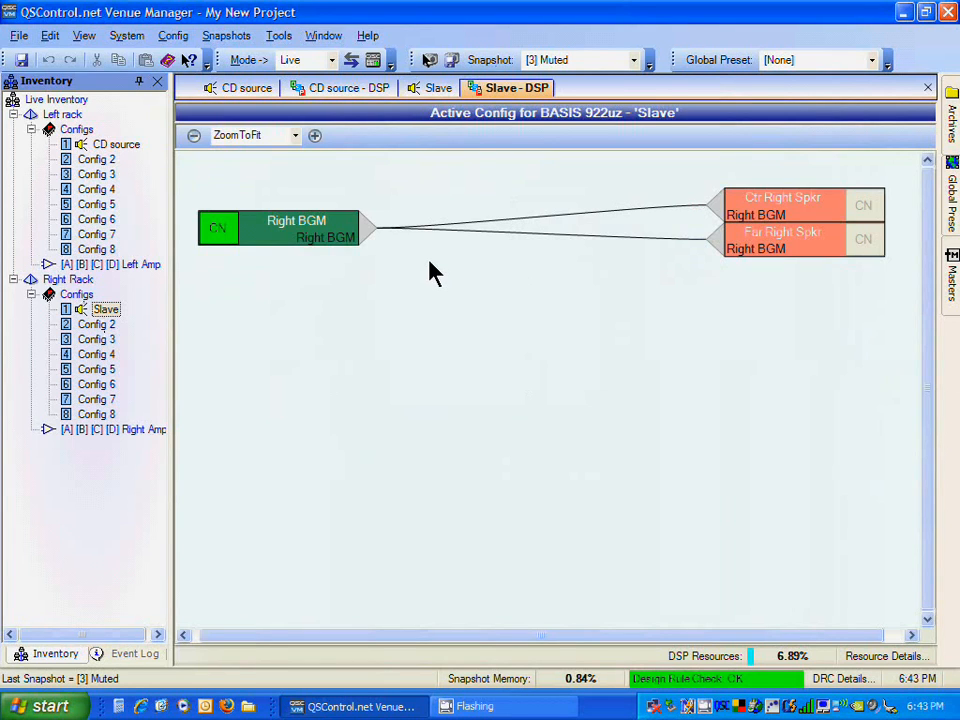
click(294, 86)
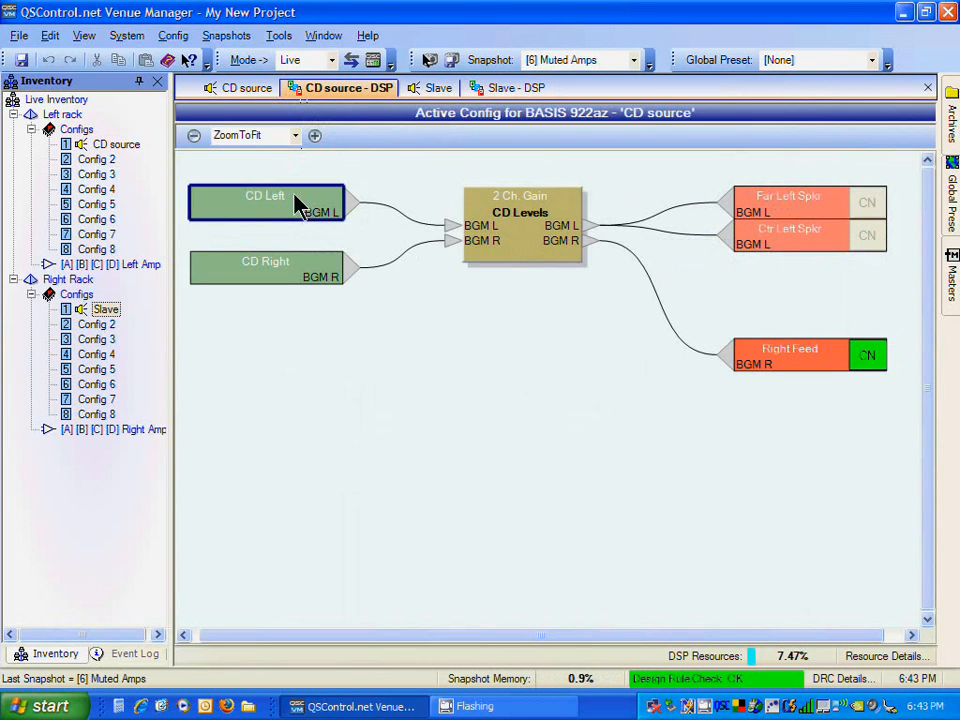
Step: Open the CD Left and CD Right input windows and arrange them over the DSP diagram
double_click(297, 205)
double_click(296, 279)
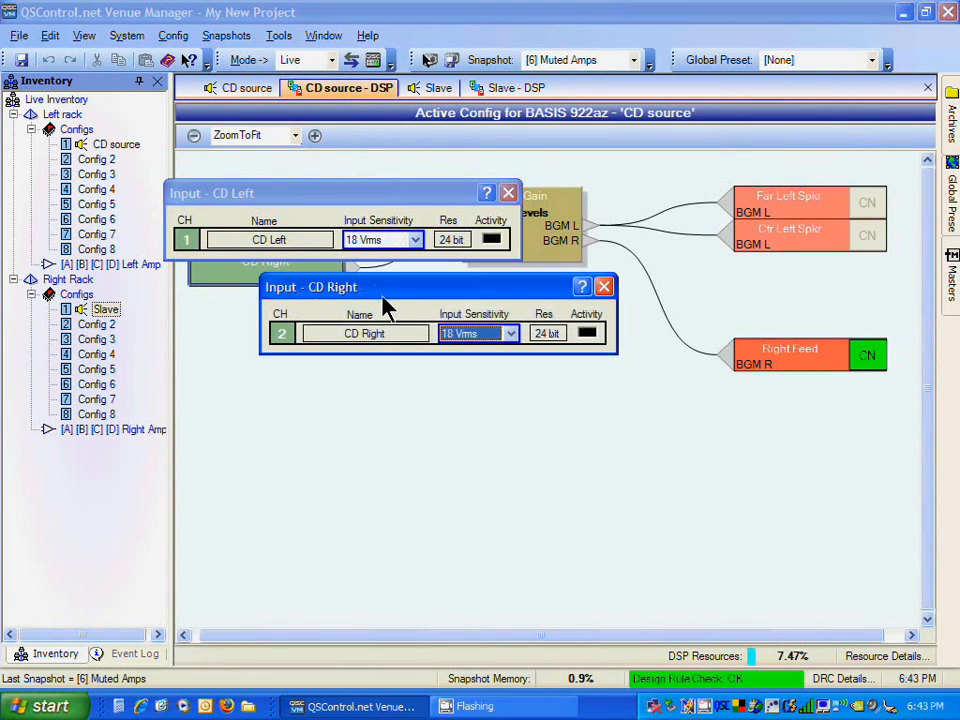
drag(403, 292, 338, 309)
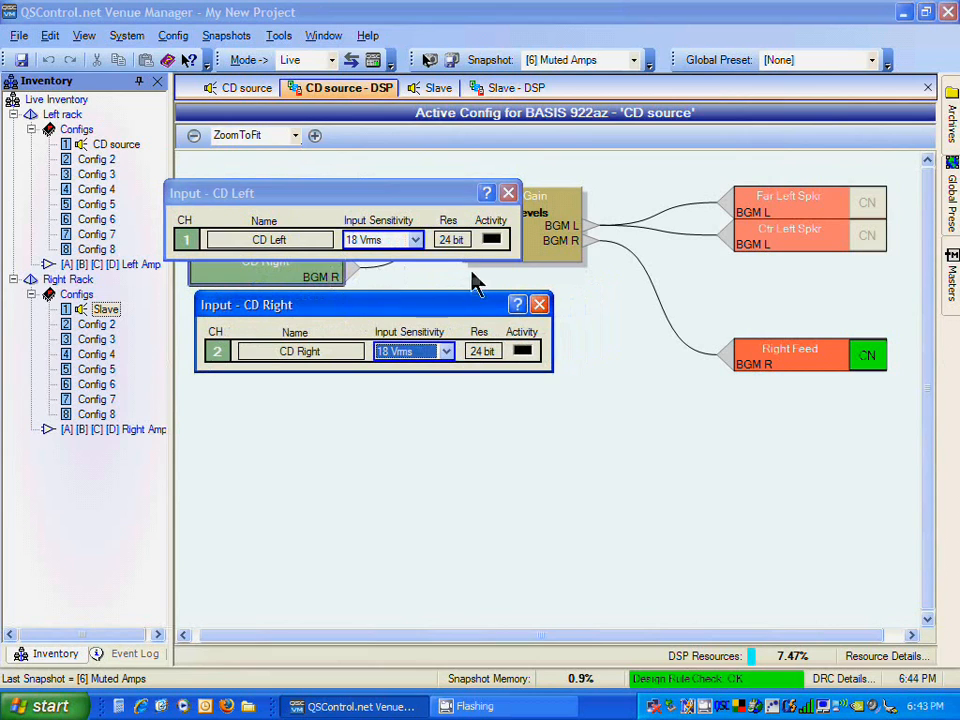
drag(481, 302, 452, 283)
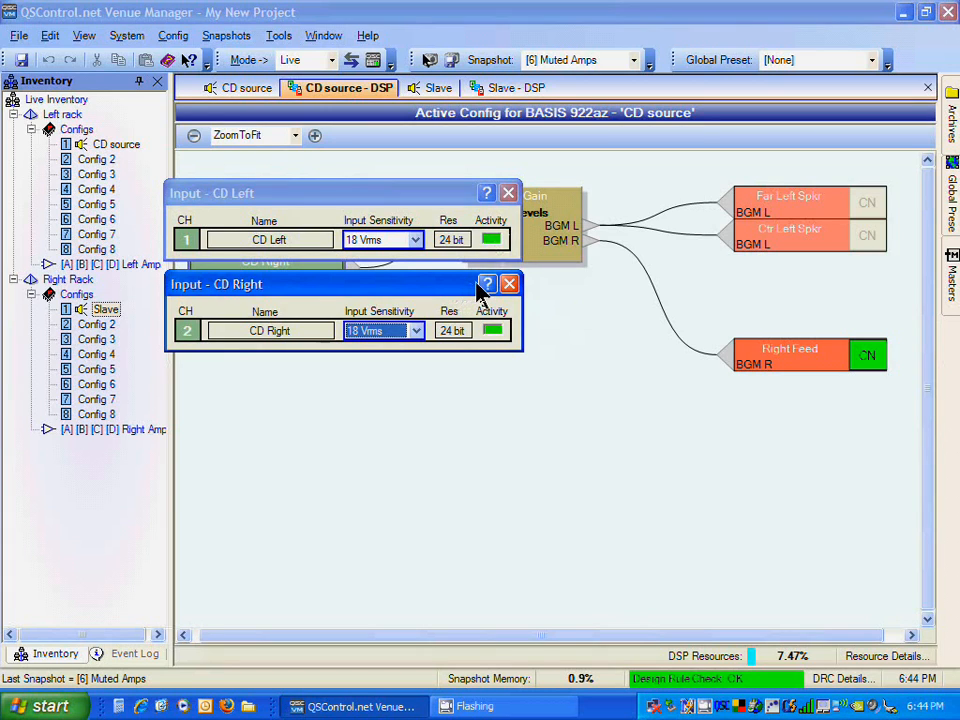
Step: Open the CD Levels gain and the Far Left and Ctr Left speaker output windows, and pull both output gains down
double_click(540, 263)
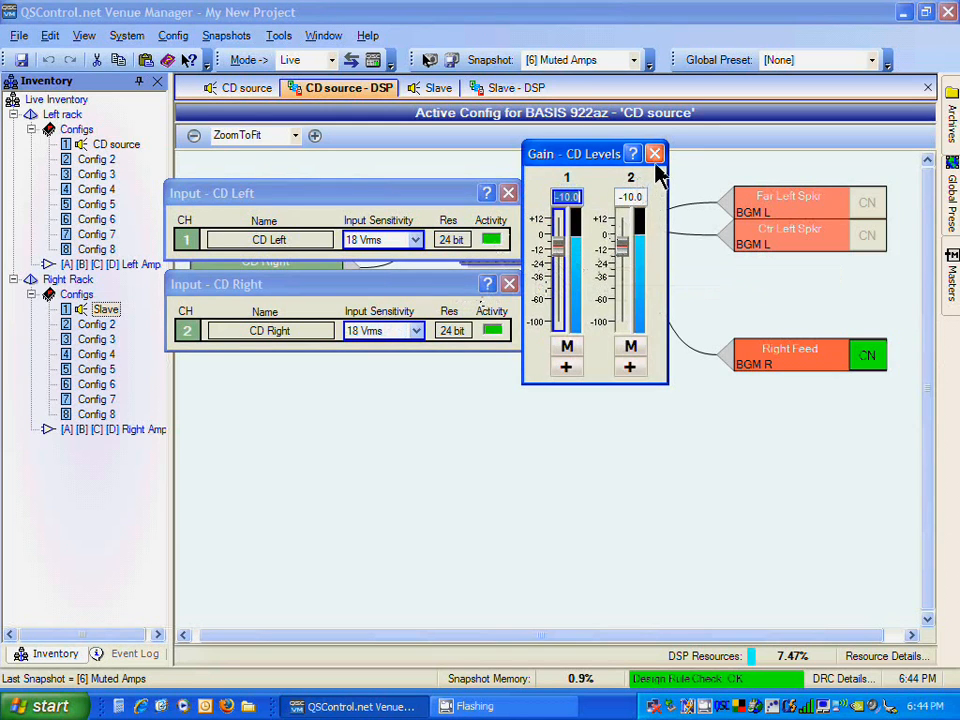
double_click(835, 212)
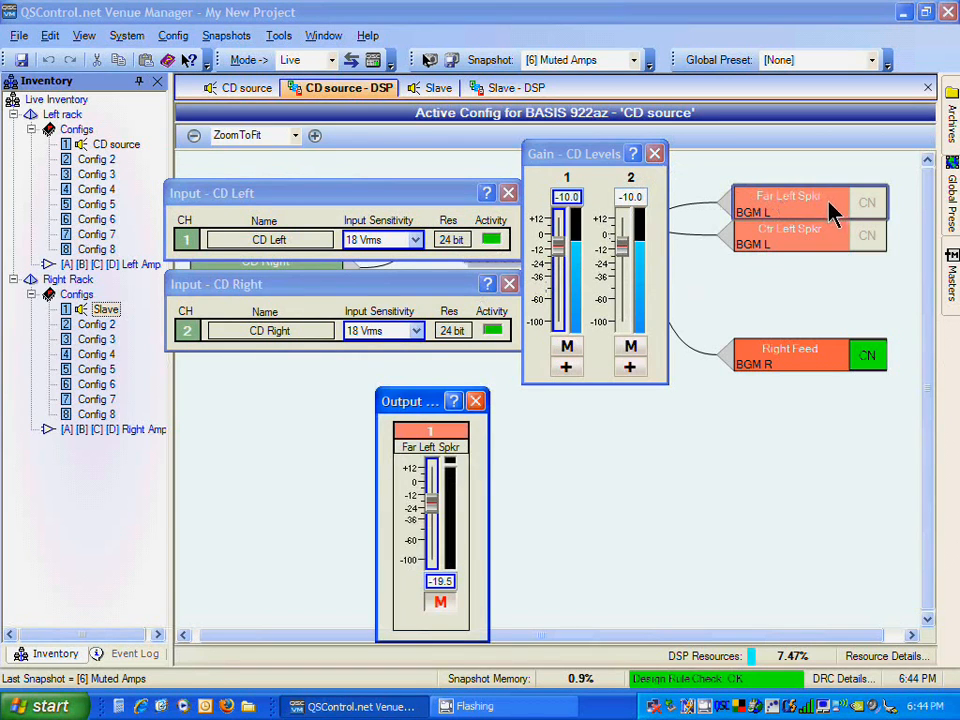
click(810, 250)
double_click(815, 250)
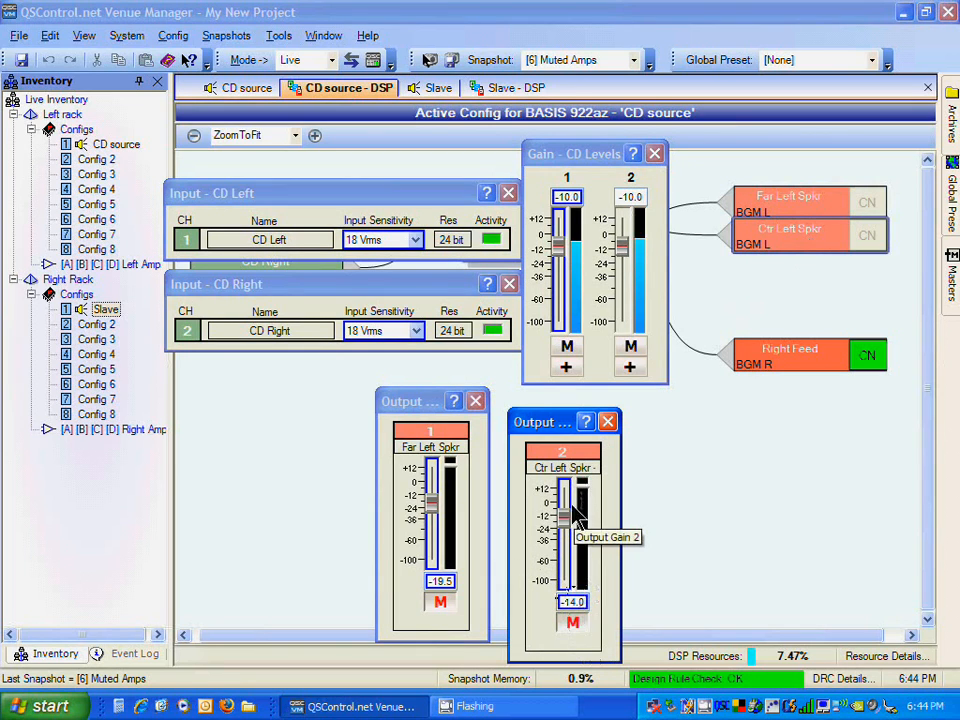
drag(566, 522, 565, 557)
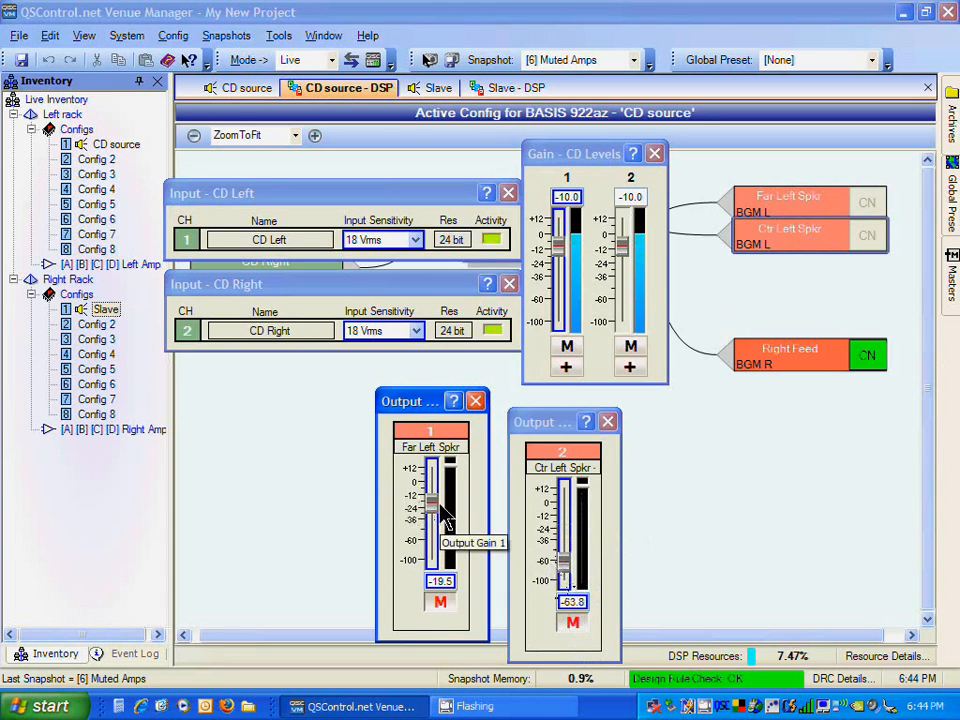
drag(433, 505, 435, 564)
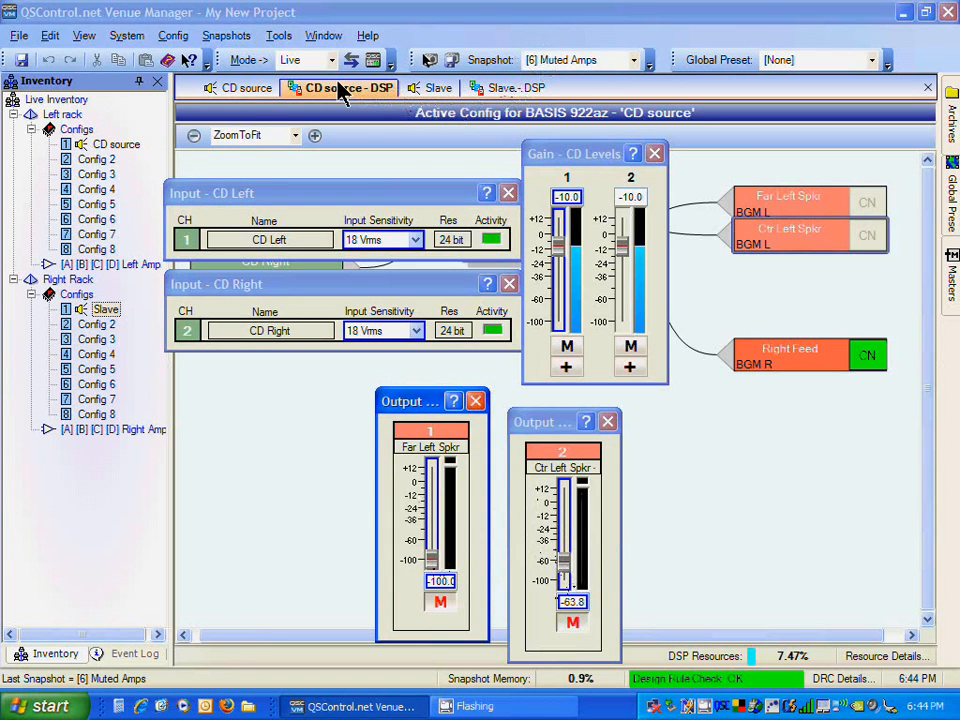
Step: Open the CD source config's data port outputs and set port A channel 2 gain to -100.0
click(248, 89)
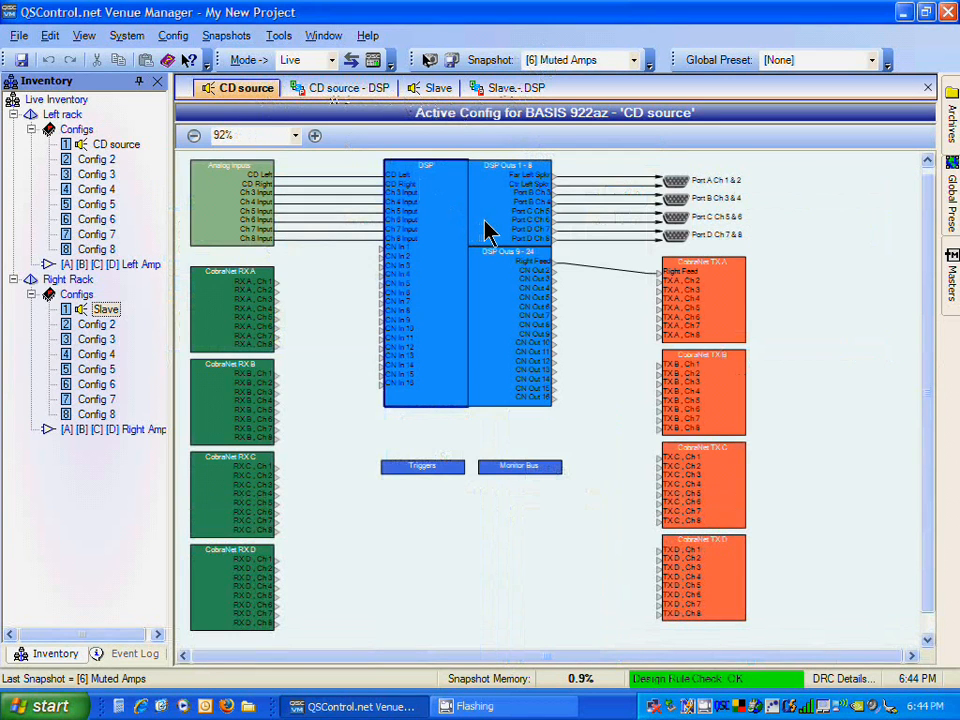
click(488, 229)
double_click(488, 229)
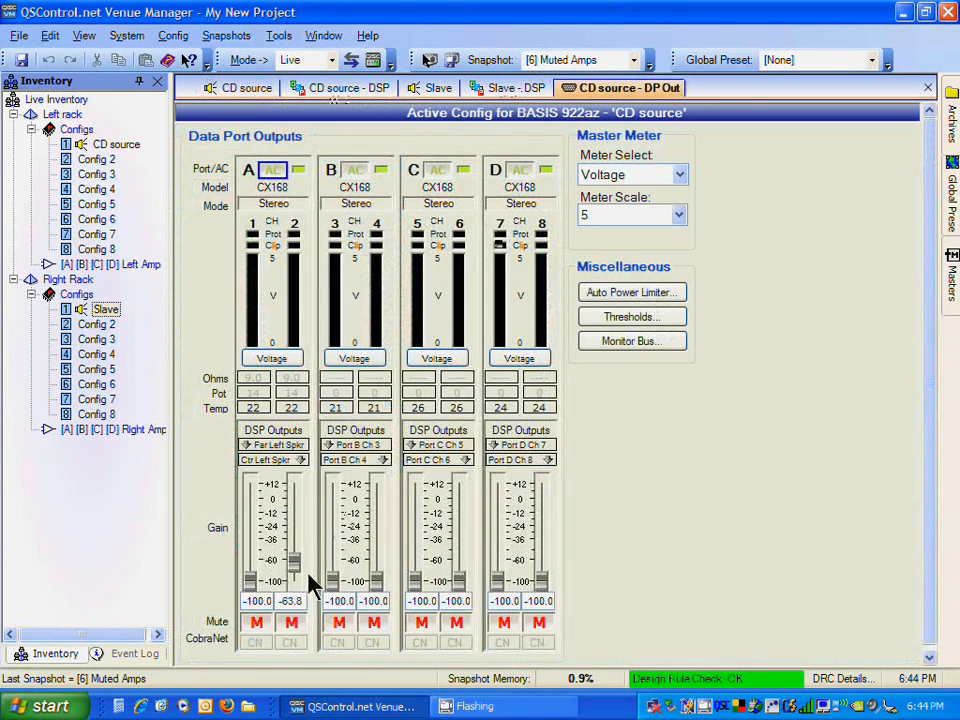
drag(293, 573, 294, 586)
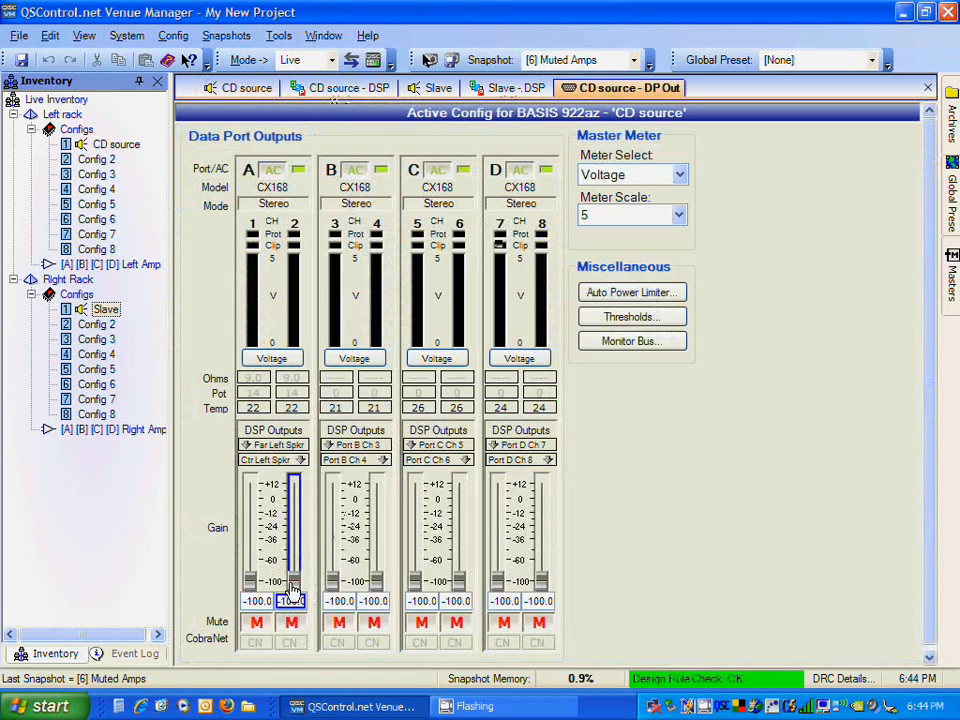
Step: Unmute port A channels 1 and 2 and raise their gains to -6.0 and -8.3
click(291, 622)
click(256, 622)
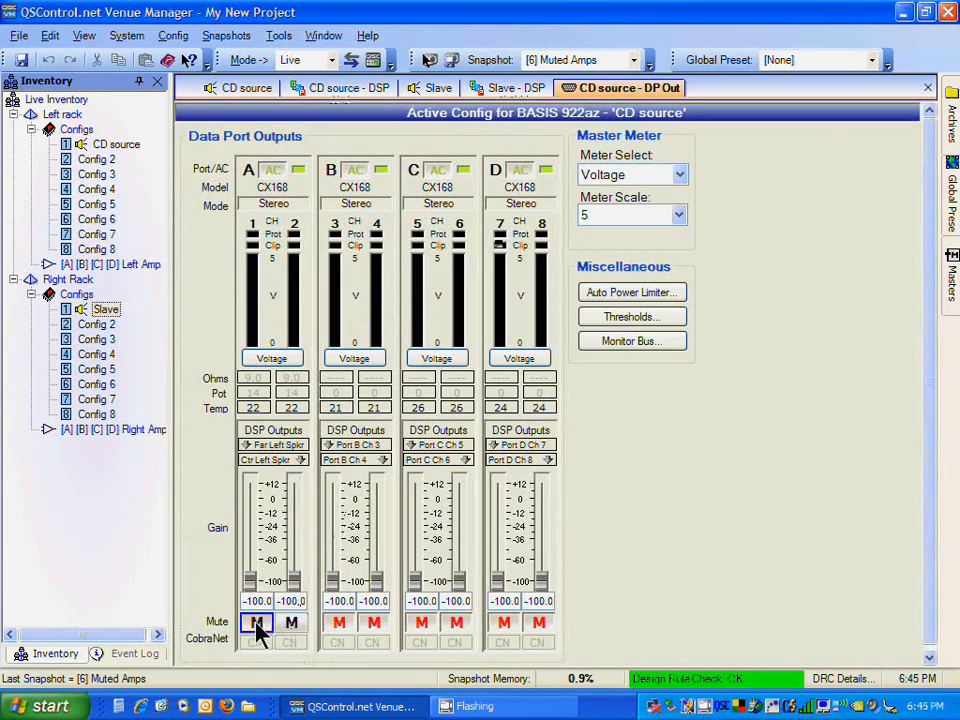
drag(251, 586, 252, 505)
drag(294, 581, 294, 508)
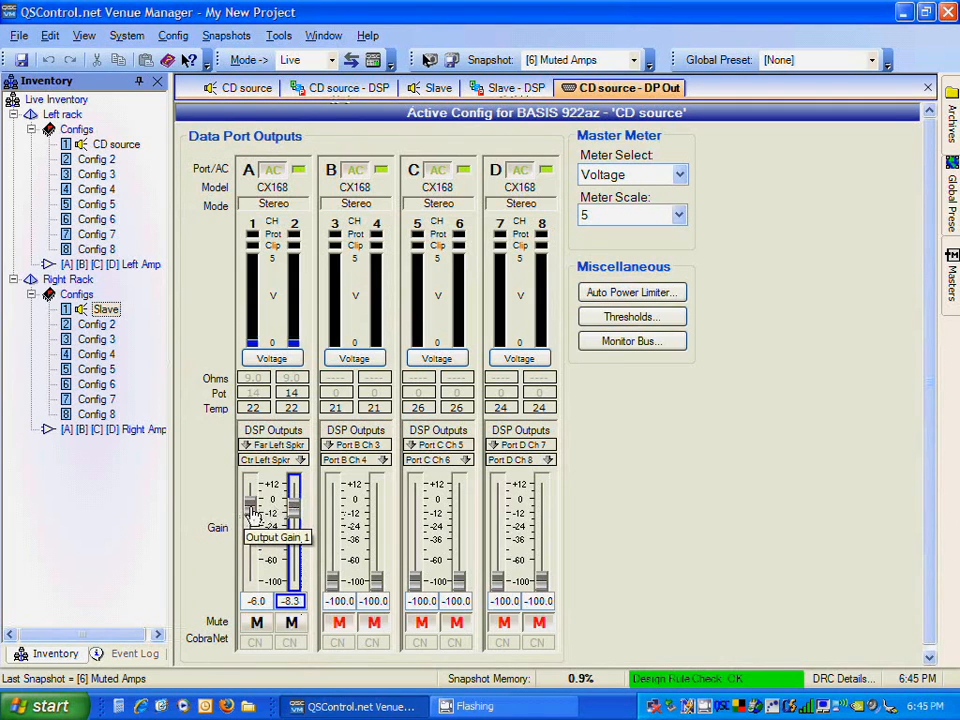
Step: Set the Master Meter scale to 2 and adjust port A channel 1 gain to -7.5
click(612, 215)
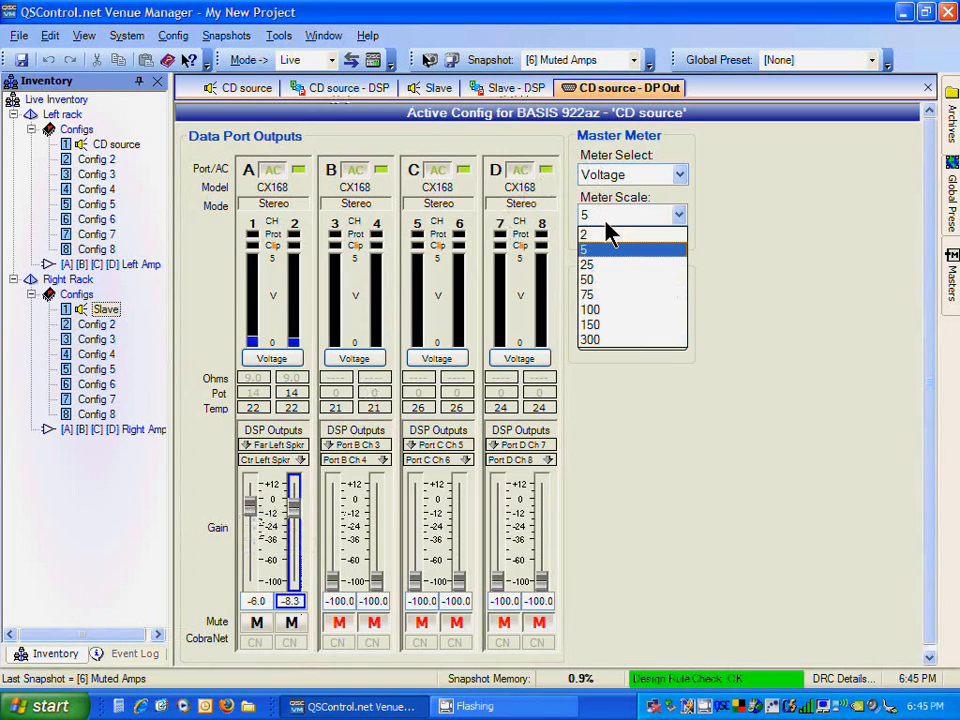
click(605, 233)
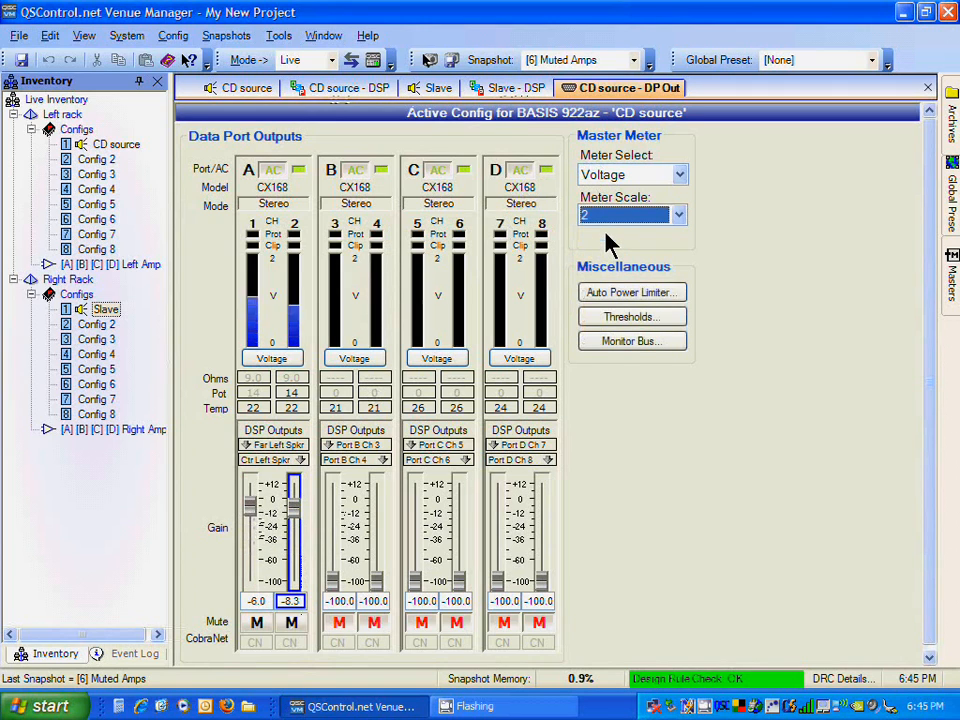
click(252, 500)
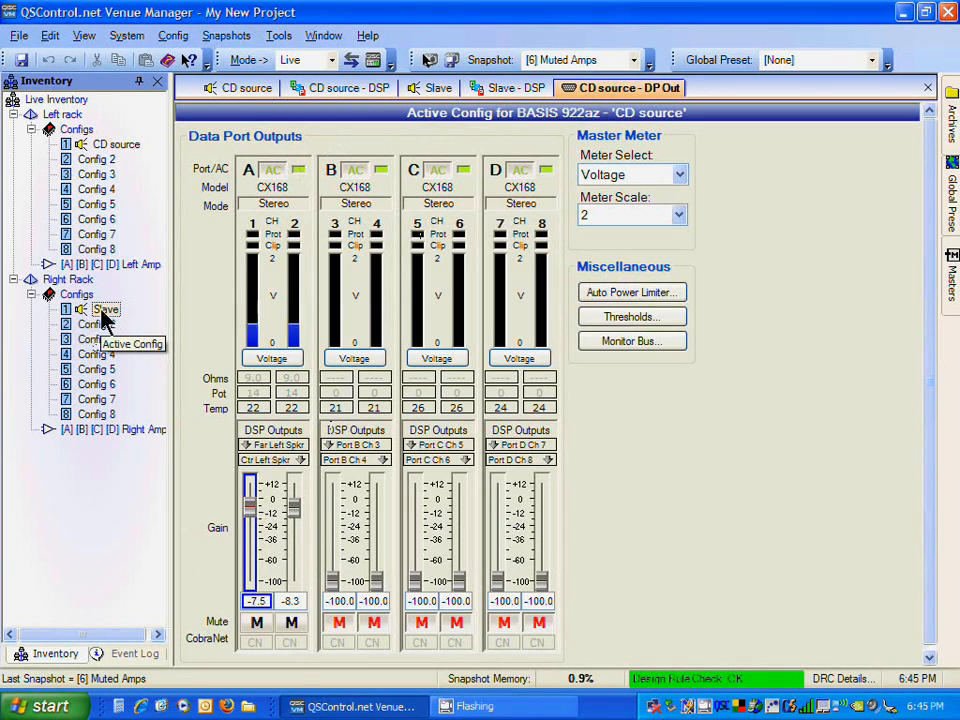
Step: Switch to the Slave config and open its DSP view and the Right BGM input window
click(437, 90)
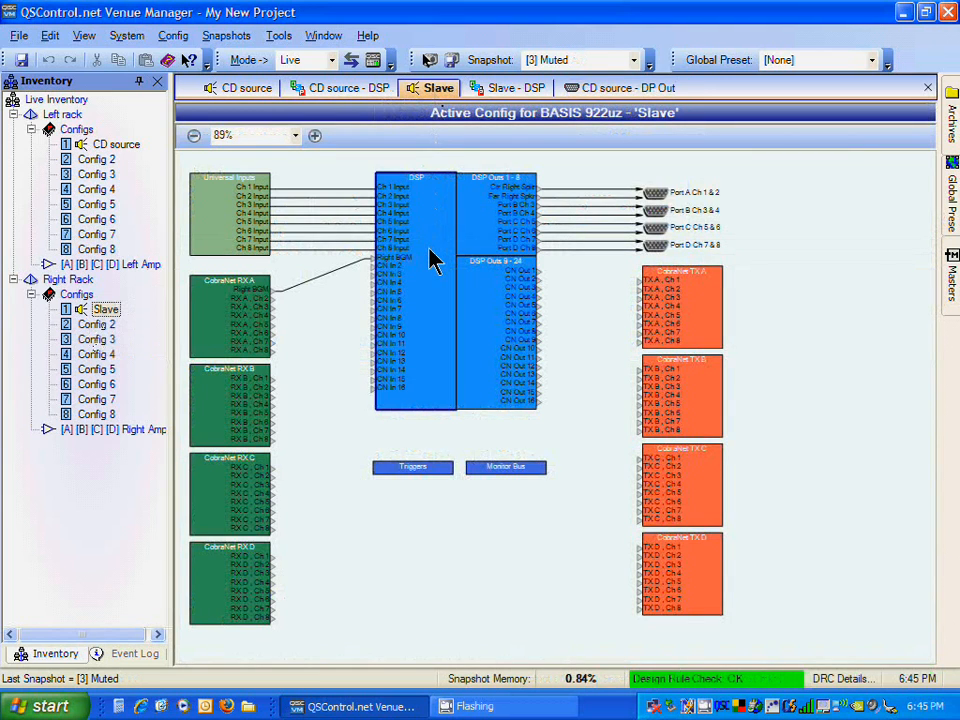
double_click(429, 257)
double_click(293, 241)
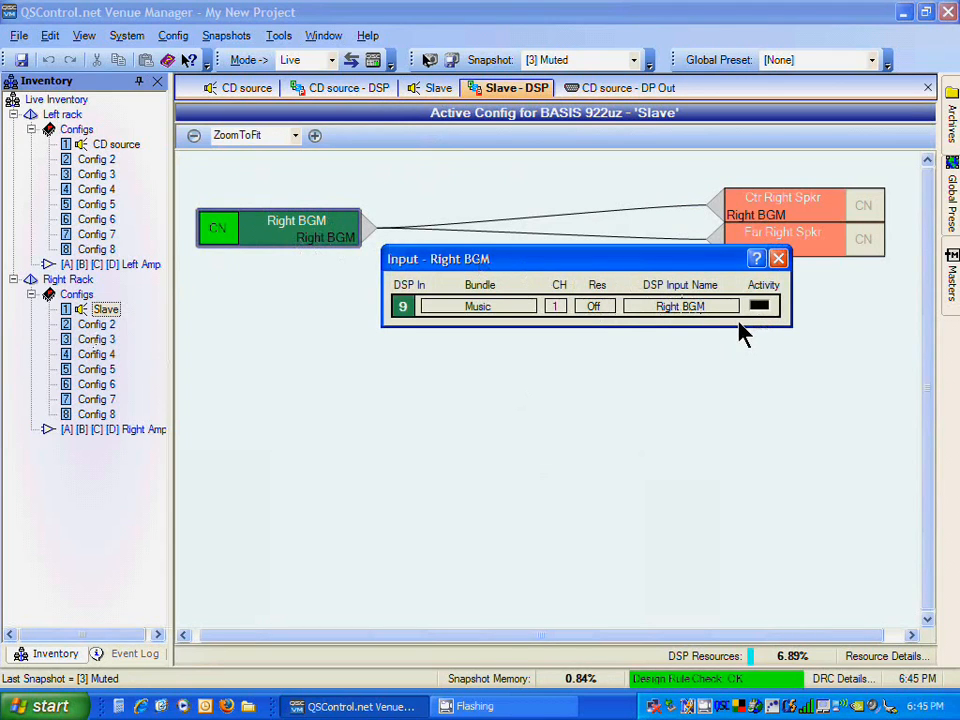
Step: Return to the CD source DSP view and close the gain, output and input windows
click(323, 88)
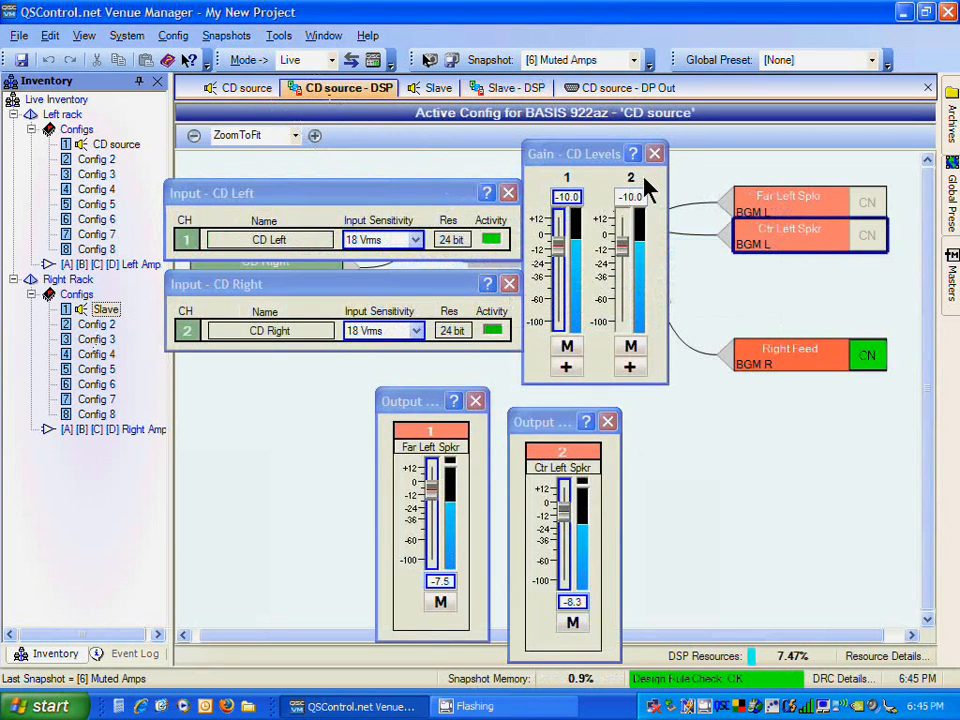
click(655, 154)
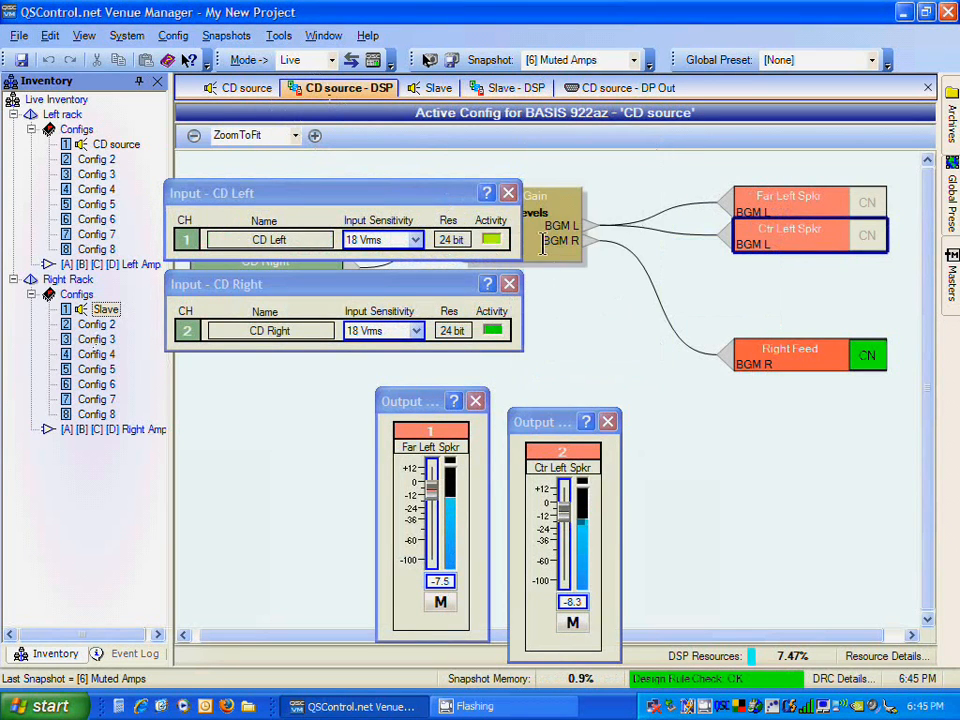
click(607, 421)
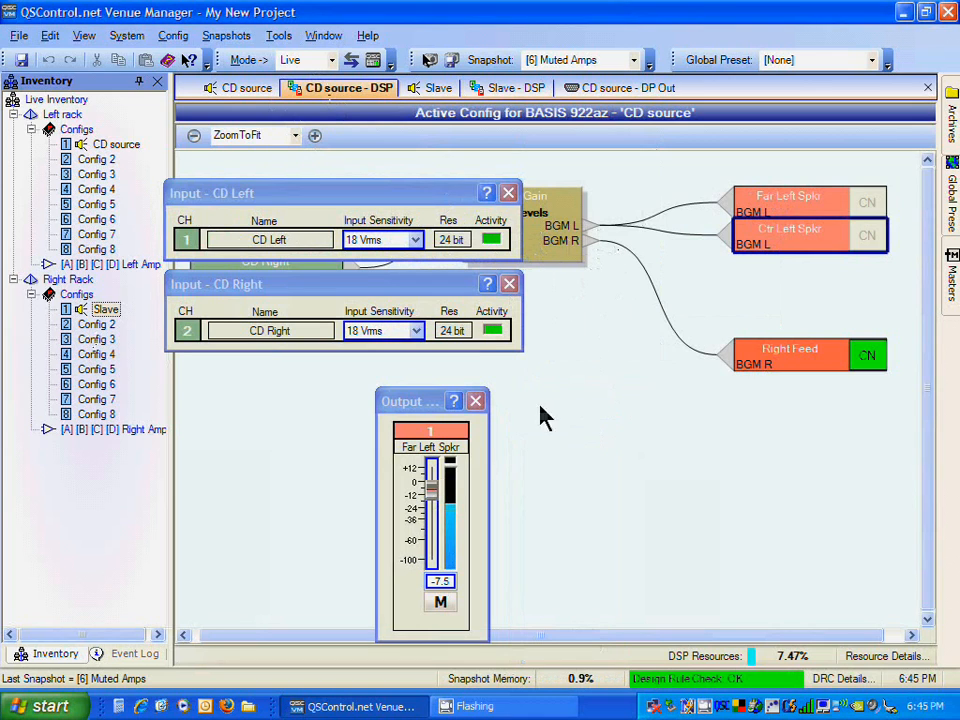
click(475, 401)
click(508, 284)
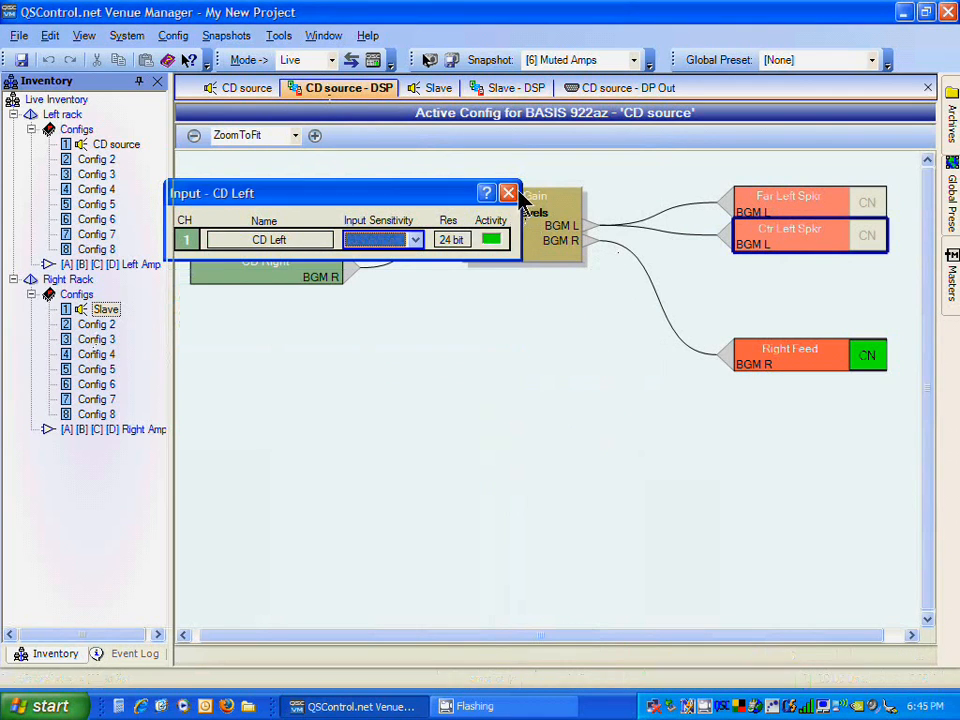
click(510, 195)
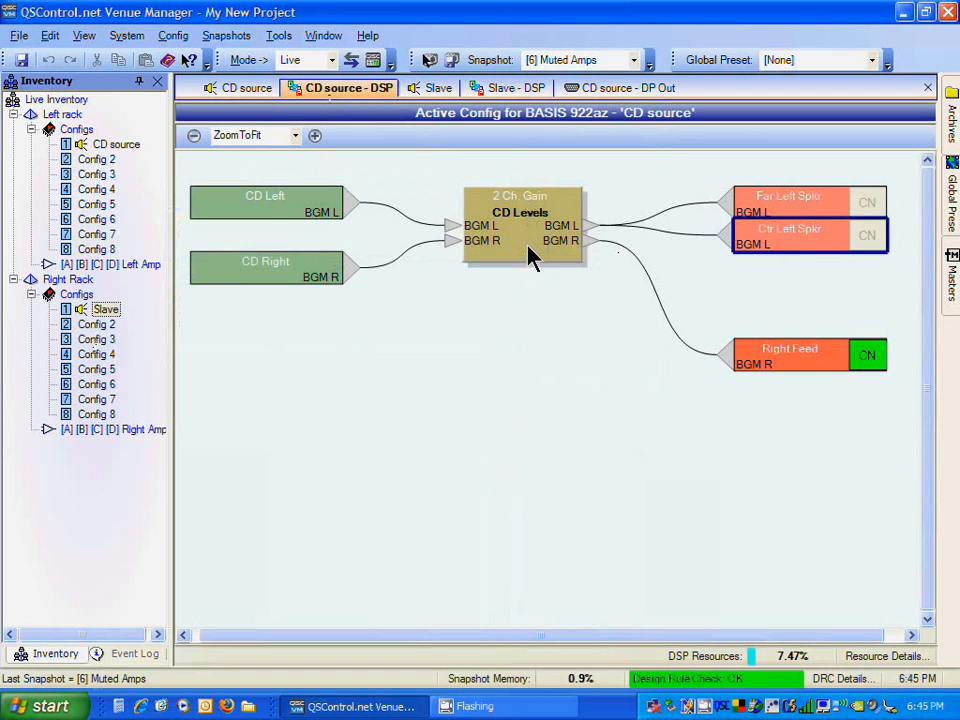
Step: Open the Right Feed output, then the CD source's CobraNet TX A bundle, and check channel 1's status
double_click(816, 362)
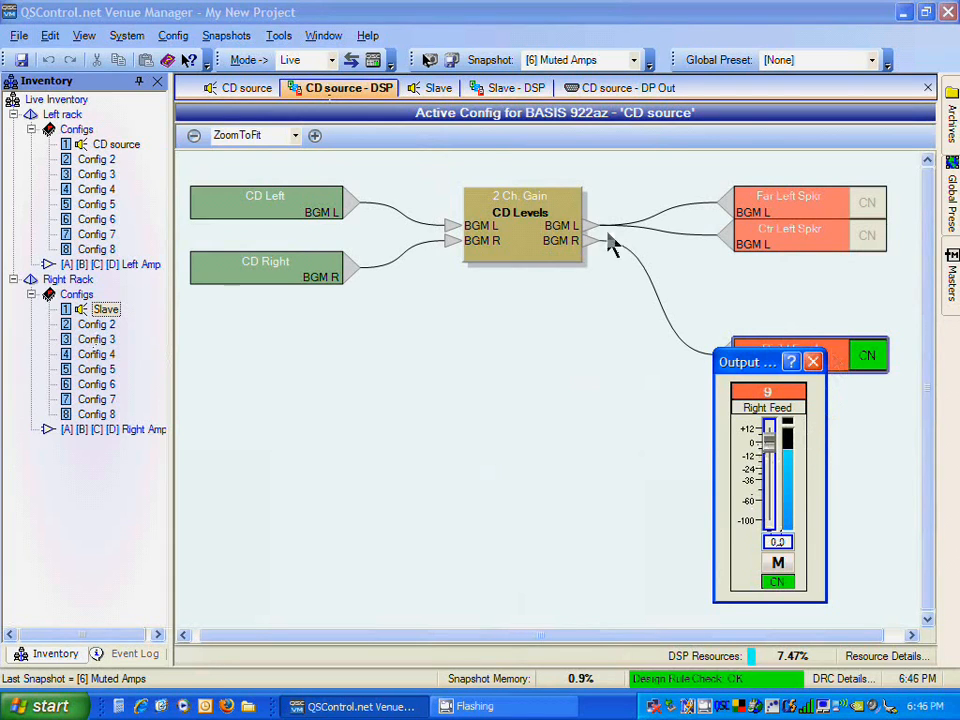
click(274, 90)
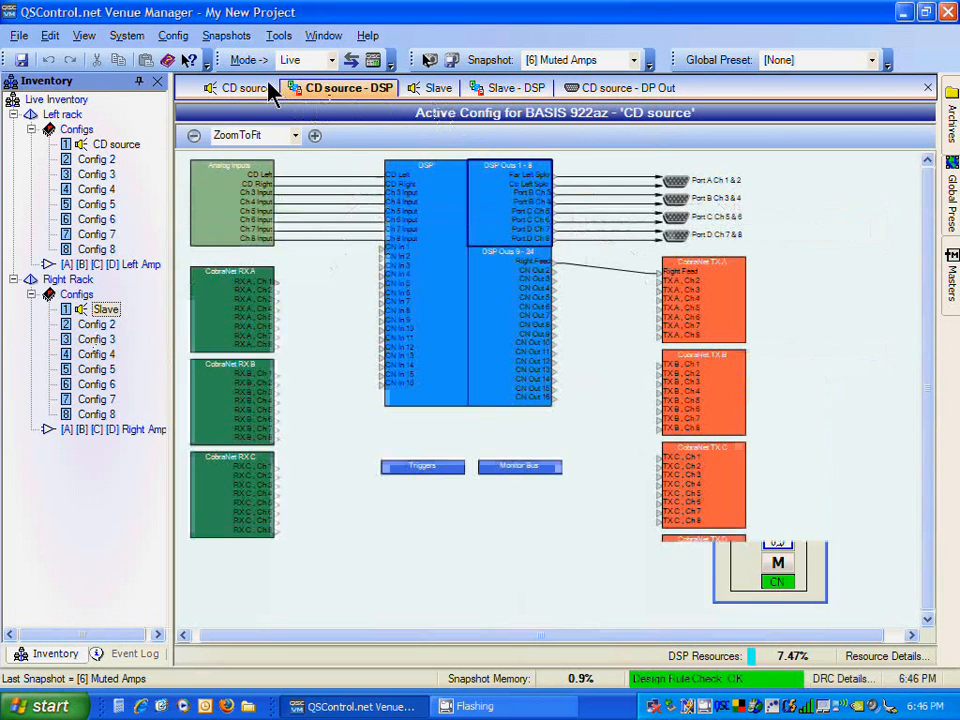
double_click(730, 298)
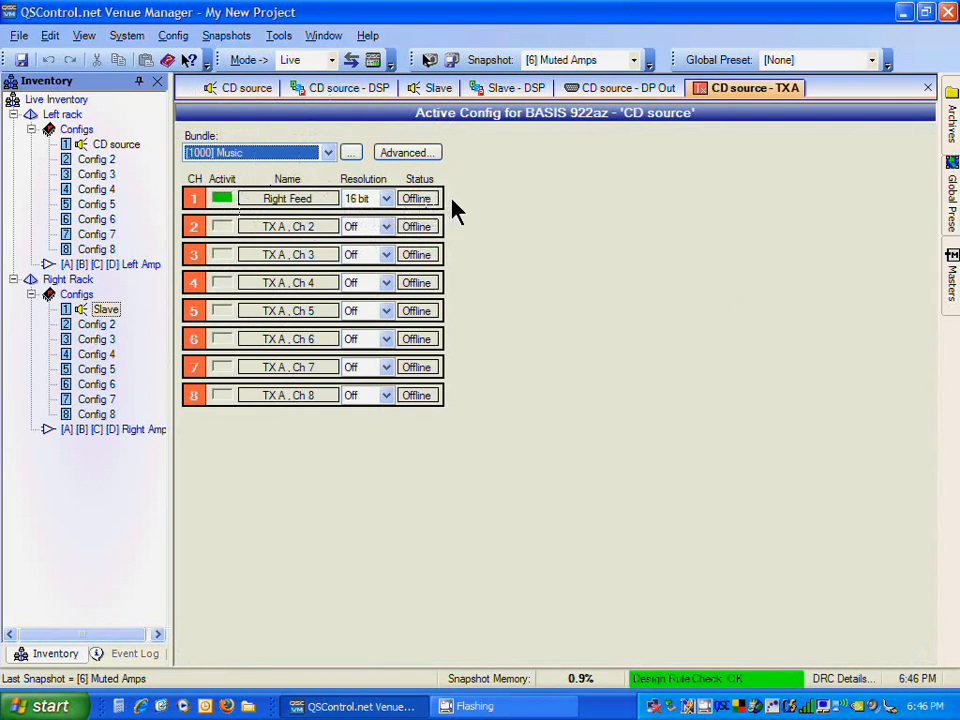
click(416, 199)
Step: Open the Slave config's CobraNet RX A bundle and review its CobraNet settings
click(105, 310)
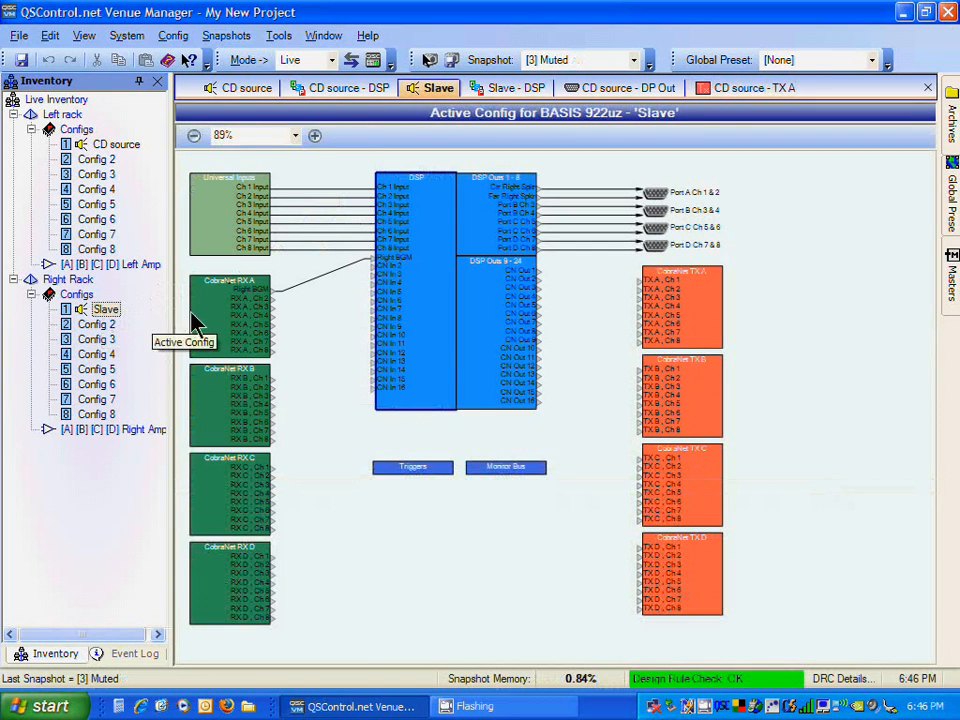
double_click(206, 321)
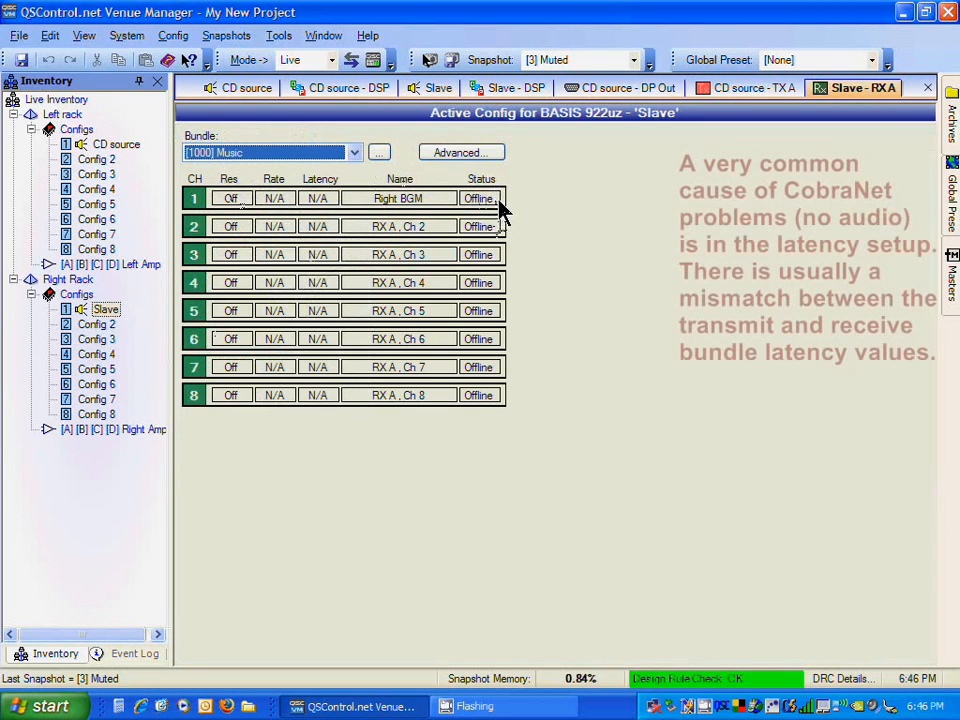
click(378, 153)
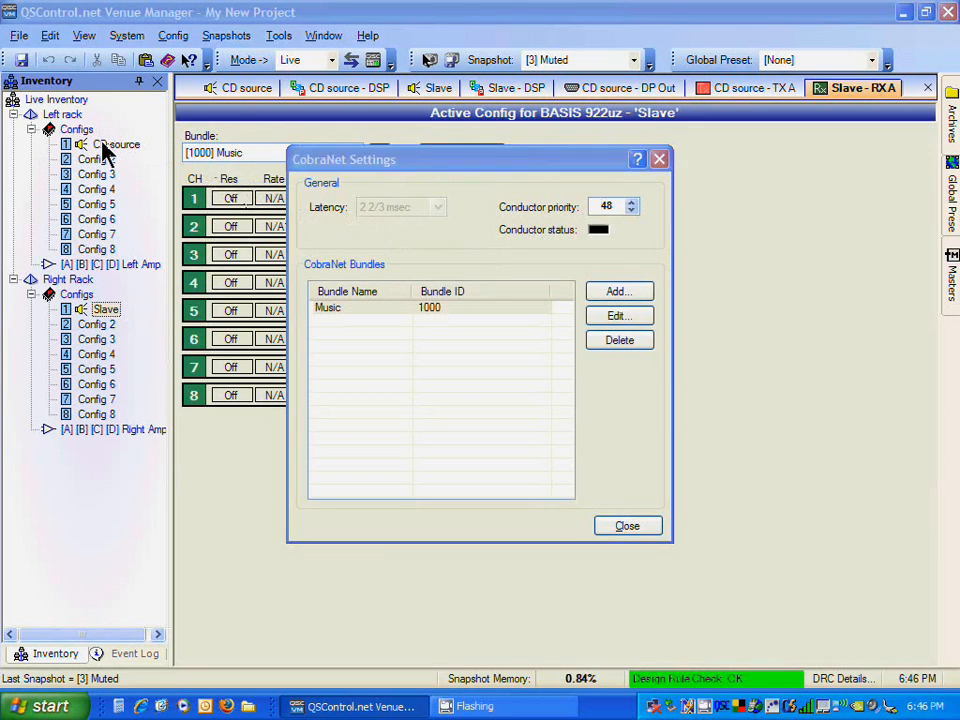
click(640, 526)
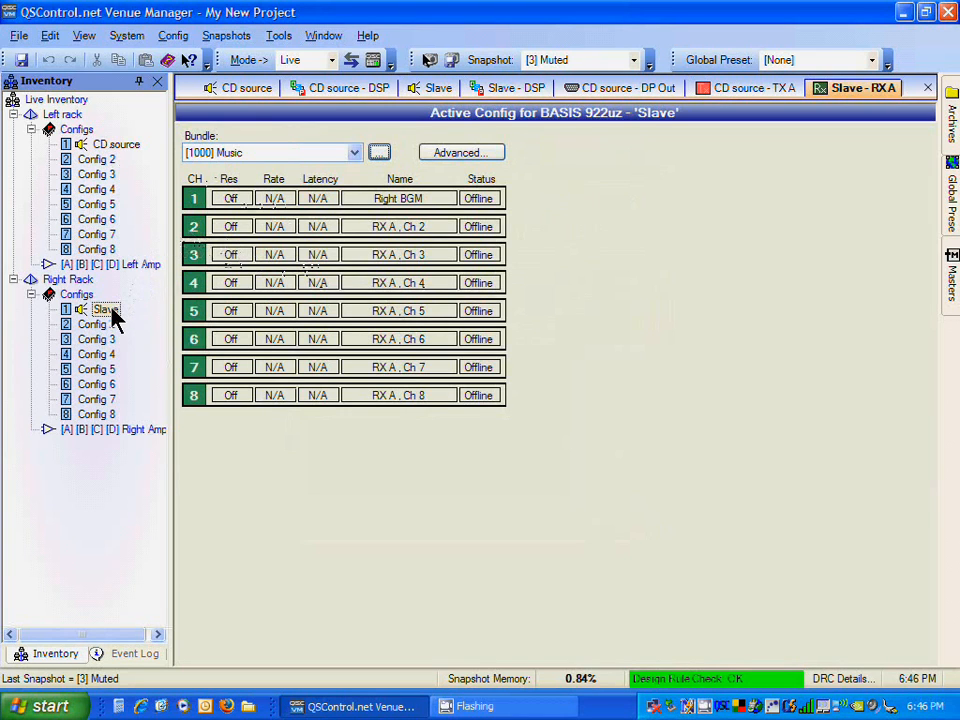
Step: Return to the CD source's TX A bundle, review its CobraNet settings, and open the bundle list
double_click(120, 145)
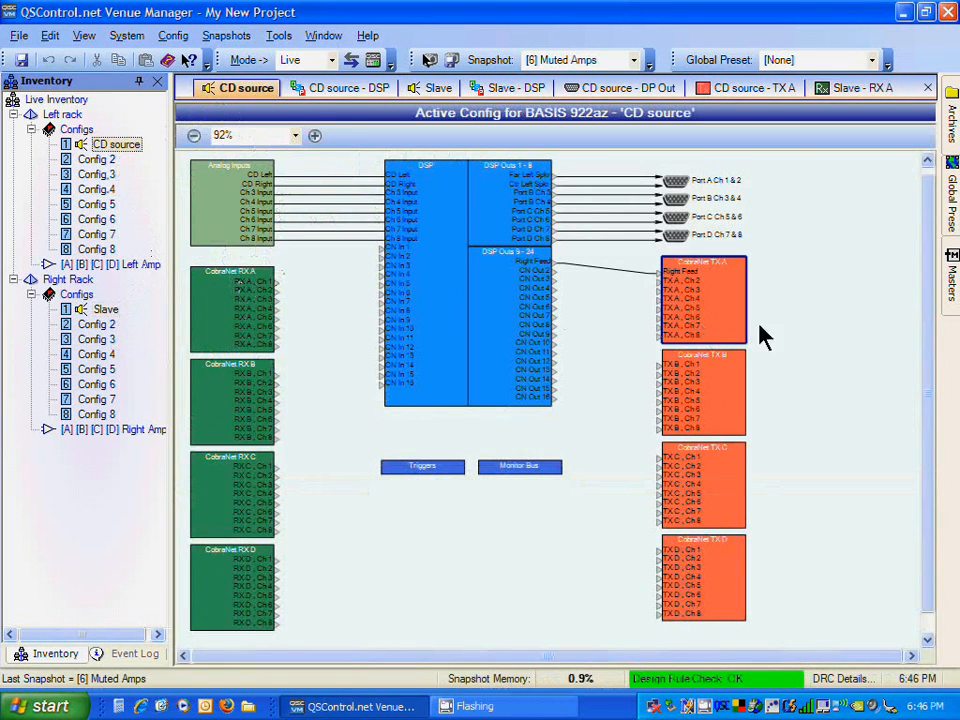
double_click(733, 303)
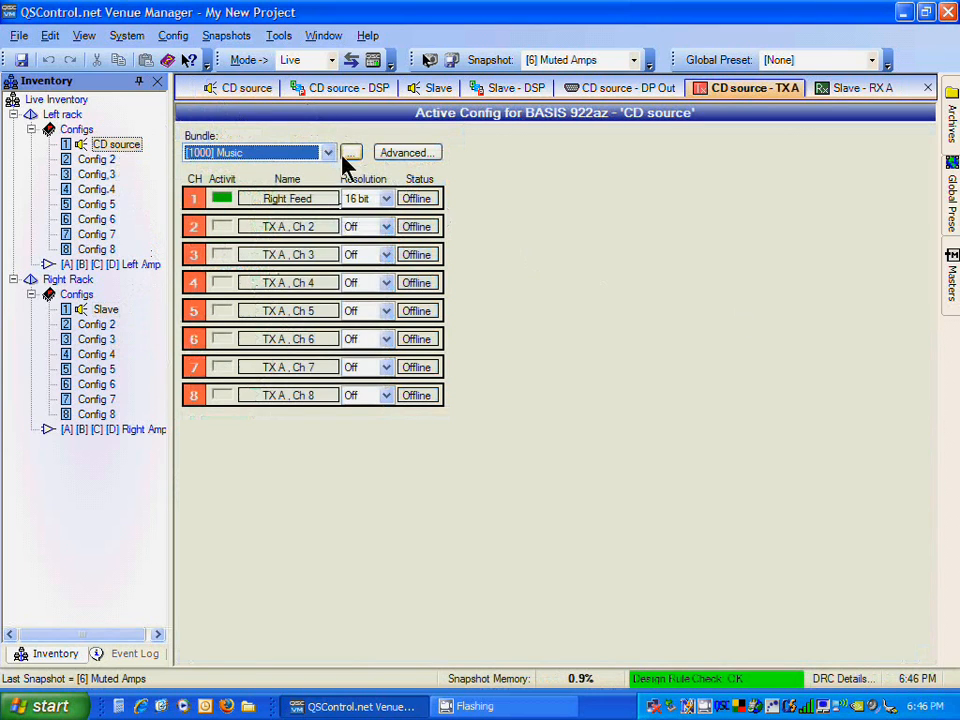
click(349, 153)
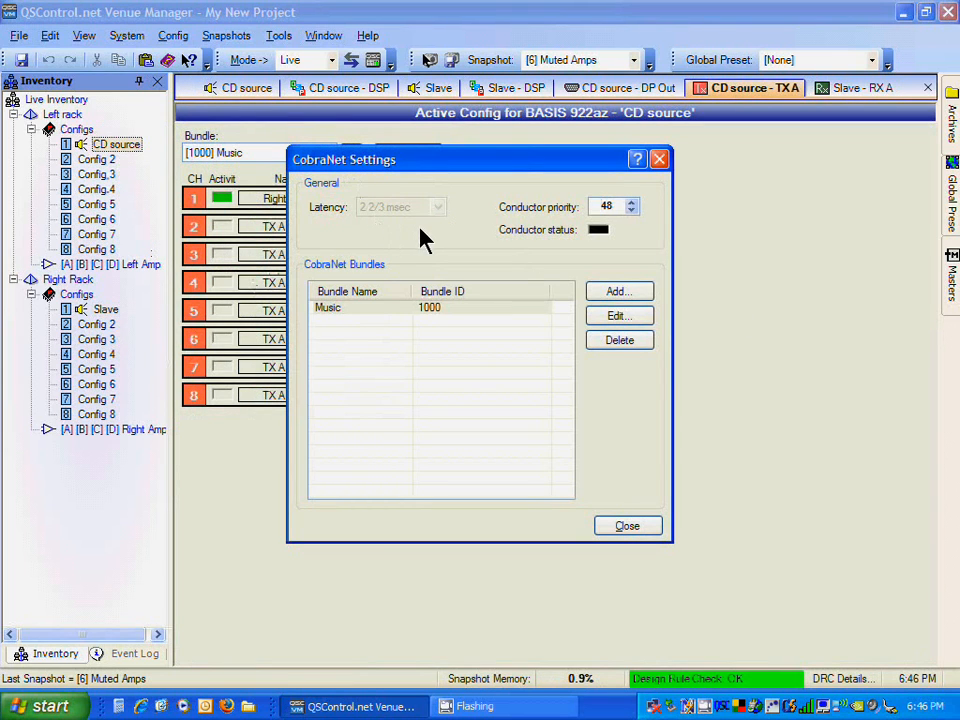
click(630, 527)
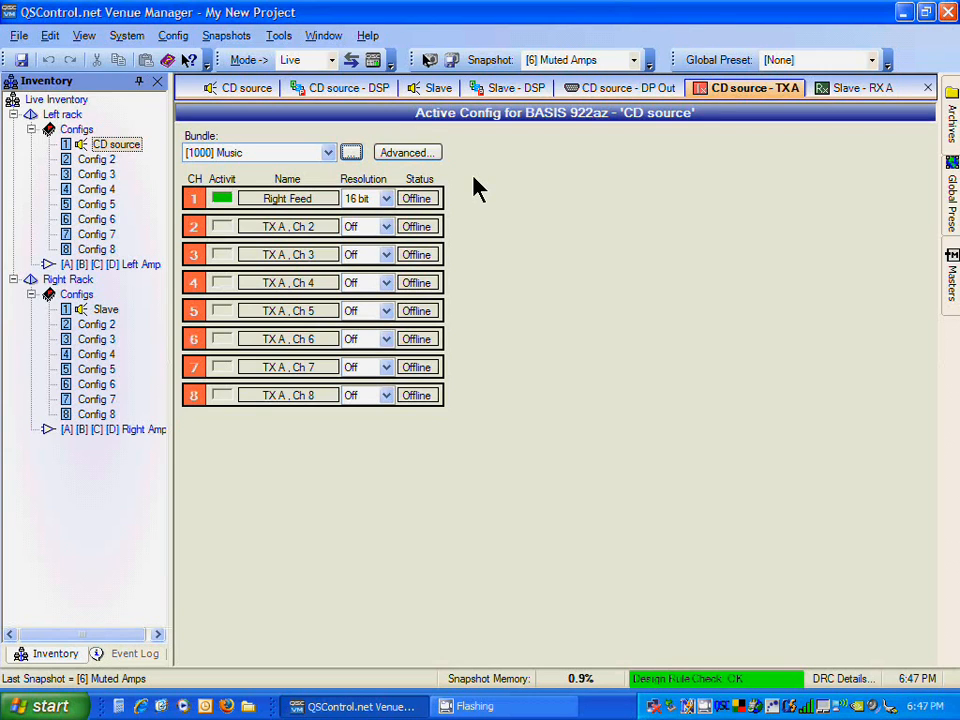
click(329, 158)
click(329, 158)
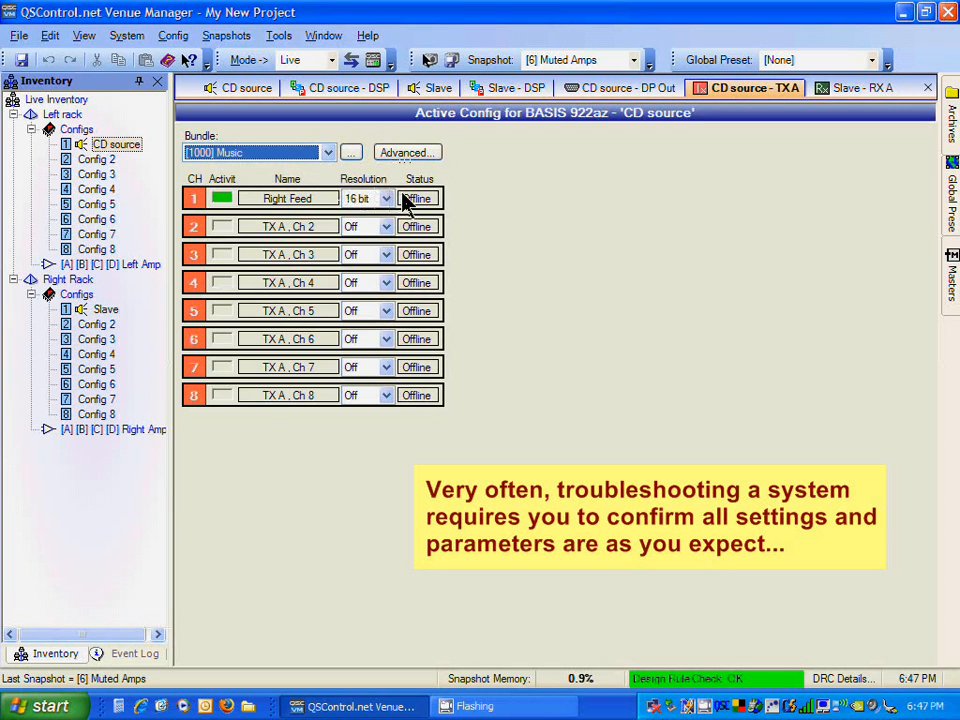
Step: Open the Slave config's CobraNet RX A bundle to check its channel resolution and status
click(110, 309)
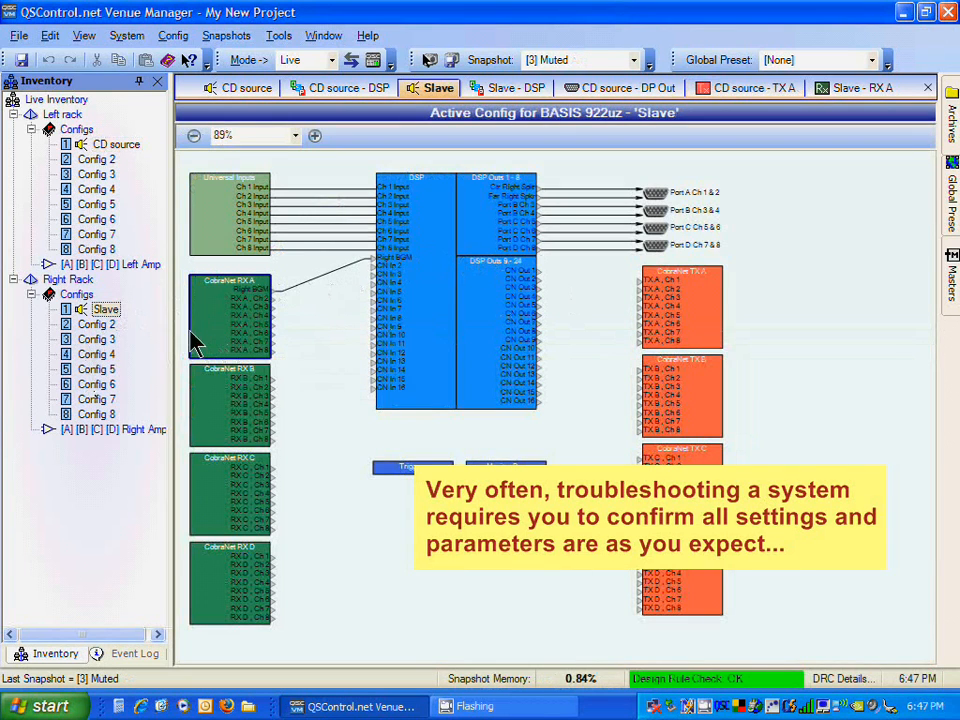
double_click(200, 340)
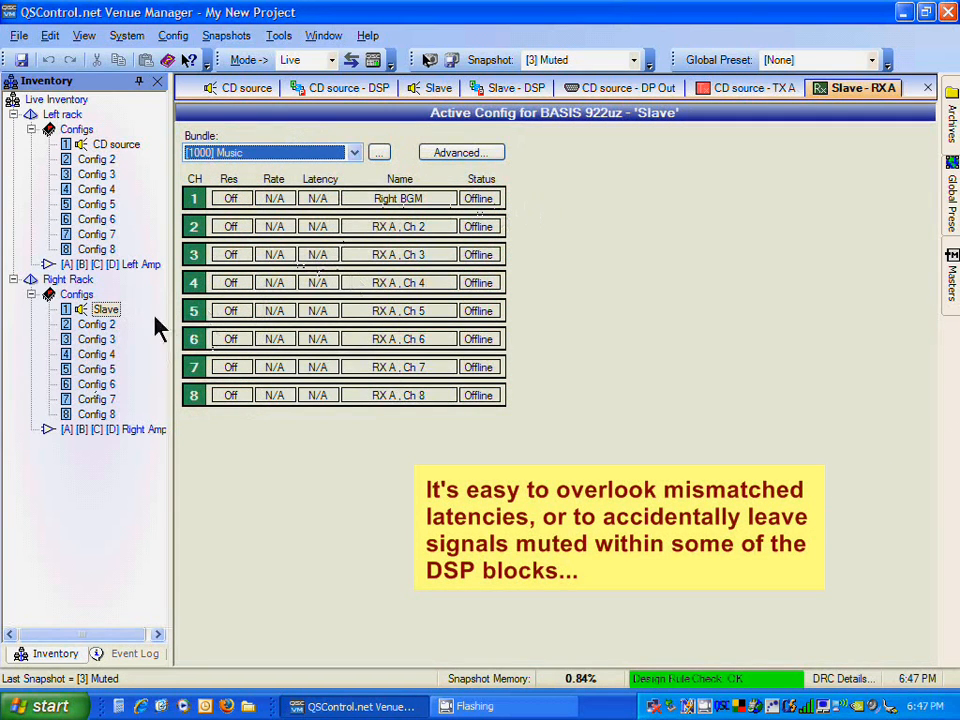
Step: Reboot the Right Rack device from its general properties, confirming the audio interruption
click(64, 281)
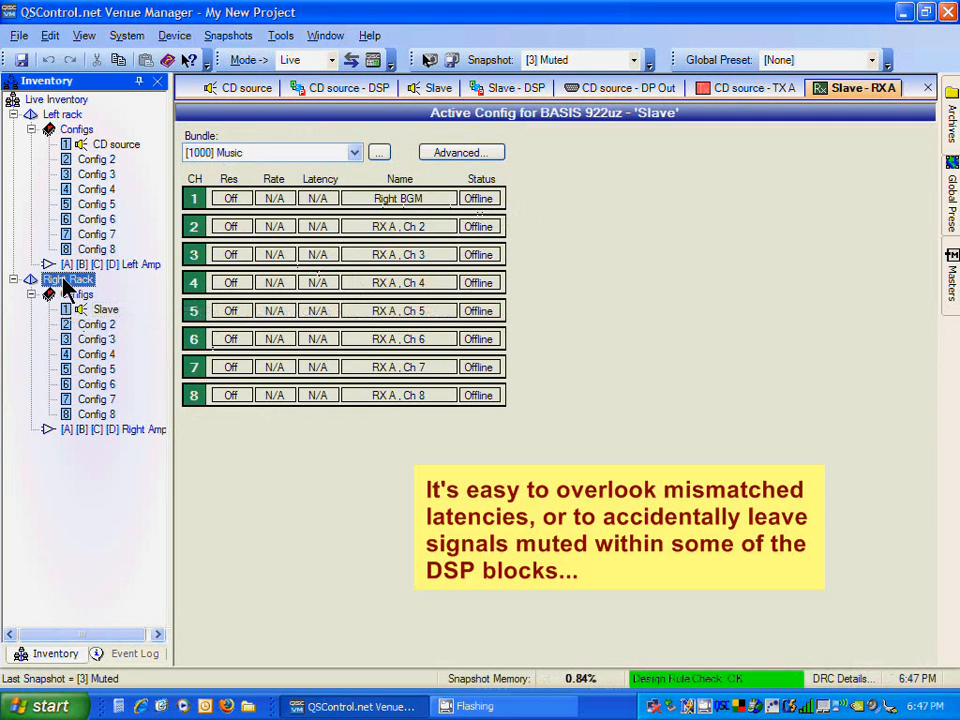
double_click(64, 285)
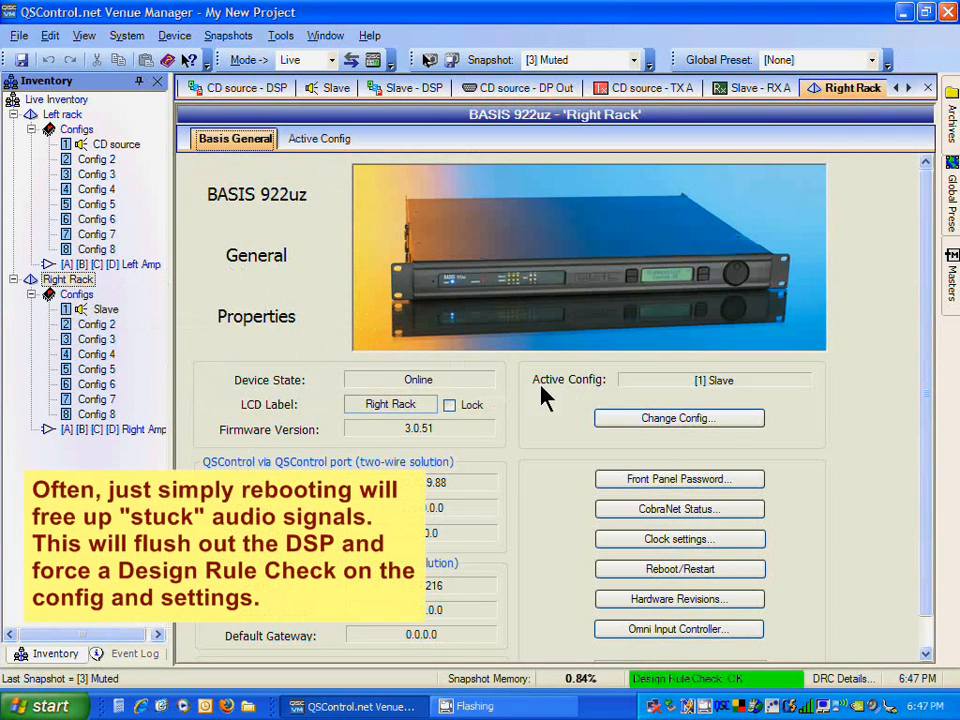
click(685, 572)
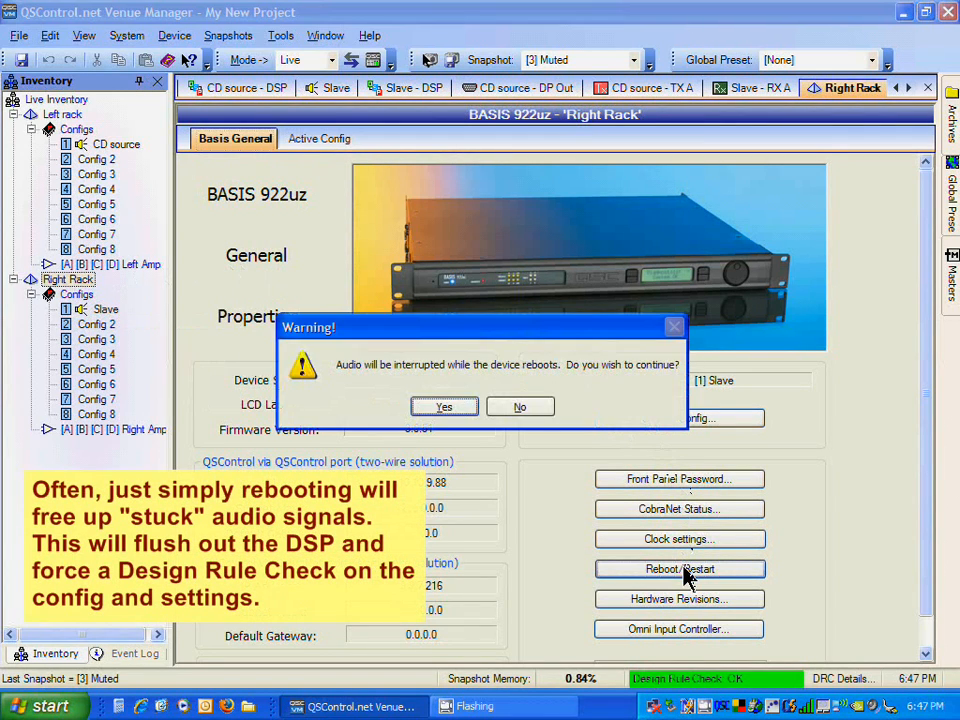
click(452, 414)
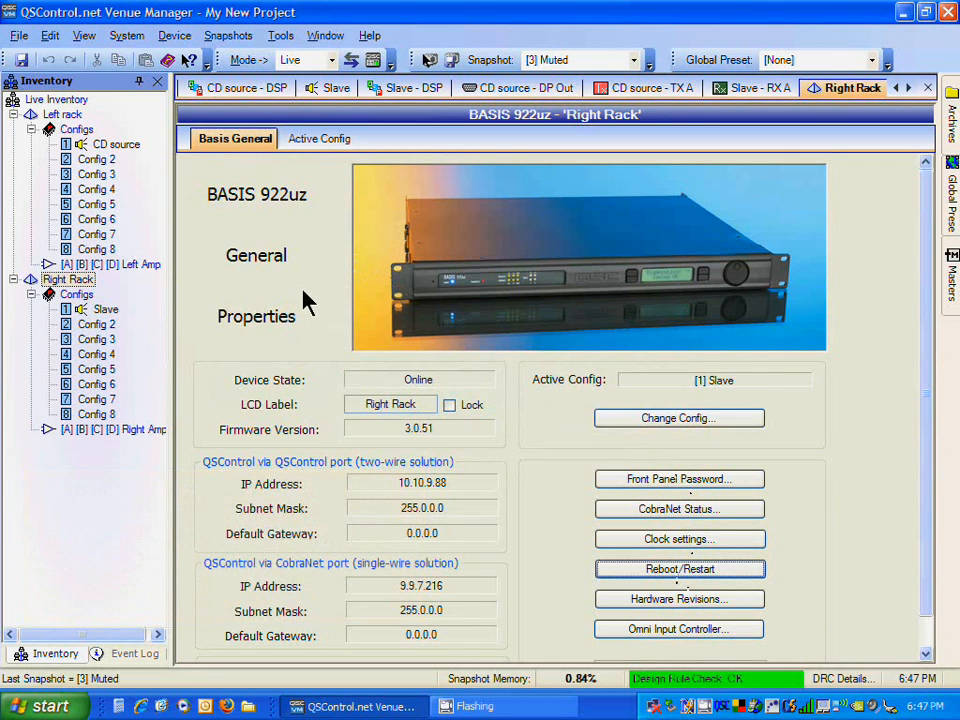
Step: Reboot the Left rack device from its general properties, confirming the audio interruption
click(70, 117)
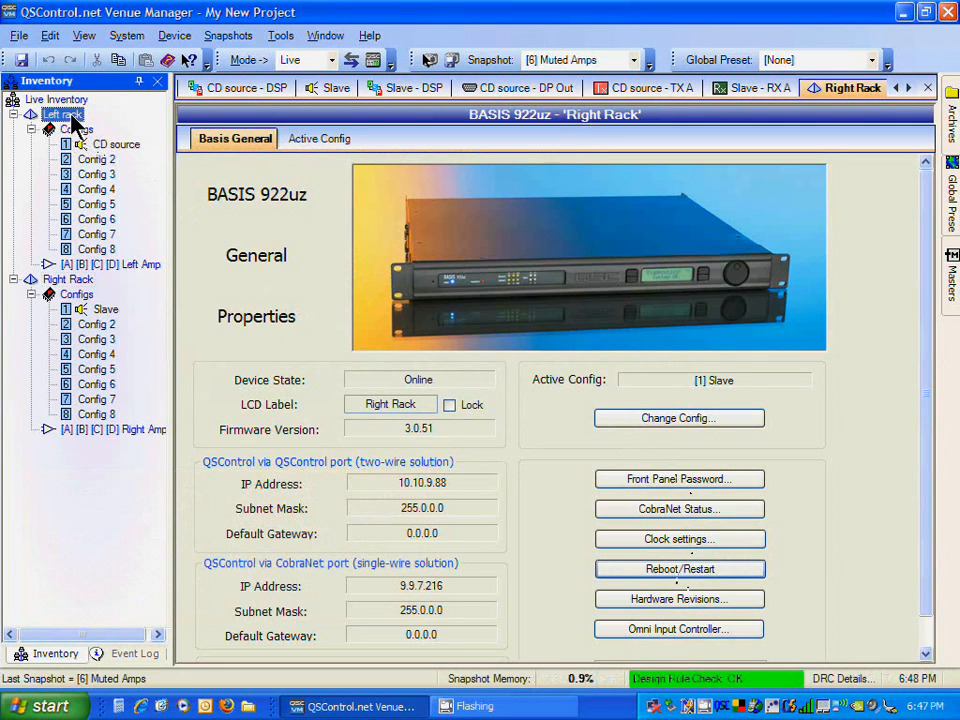
double_click(75, 120)
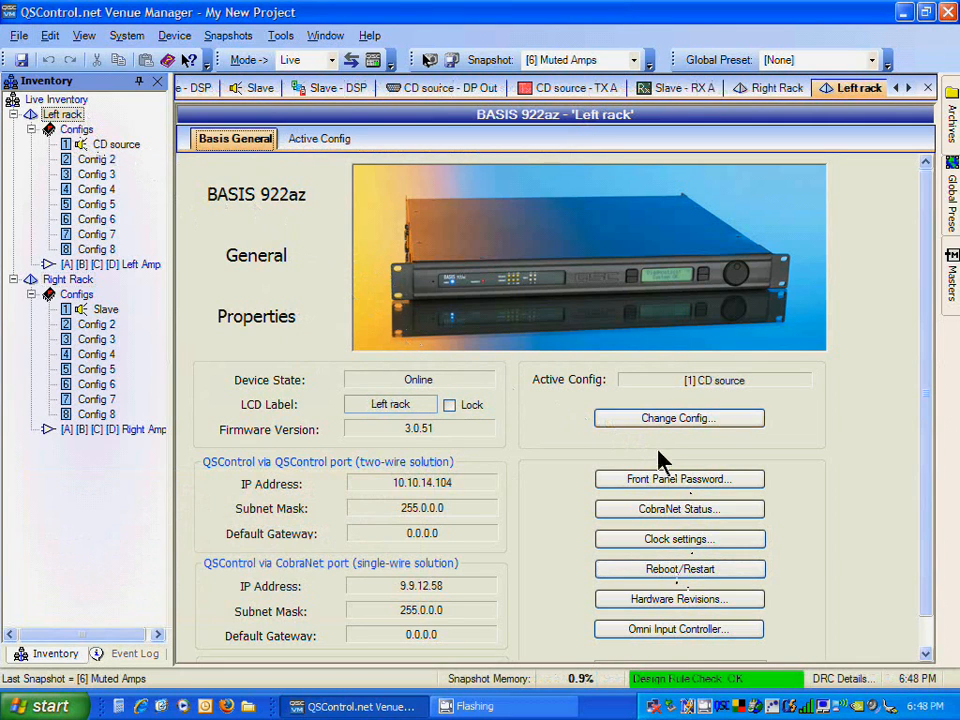
click(696, 574)
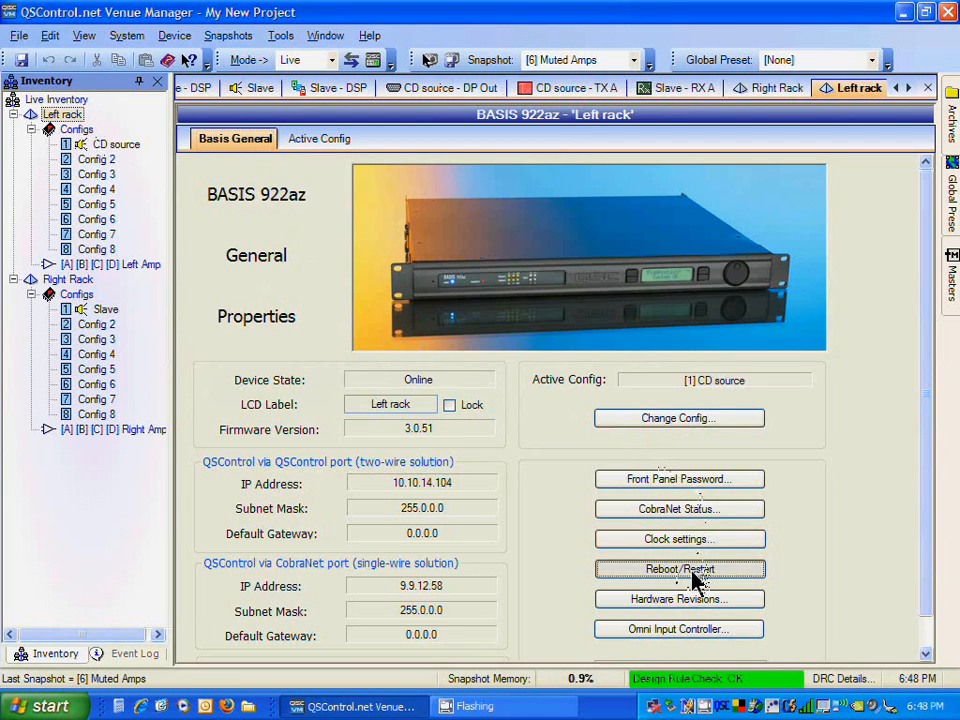
click(444, 404)
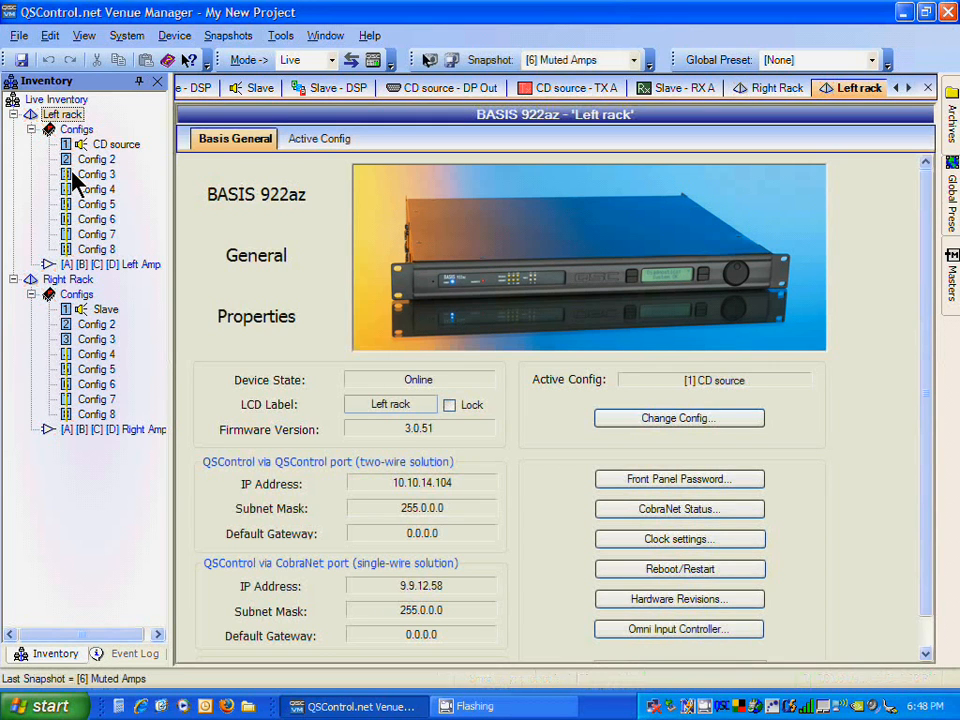
Step: Reopen the Slave config's CobraNet RX A bundle to recheck channel status after both reboots
click(96, 311)
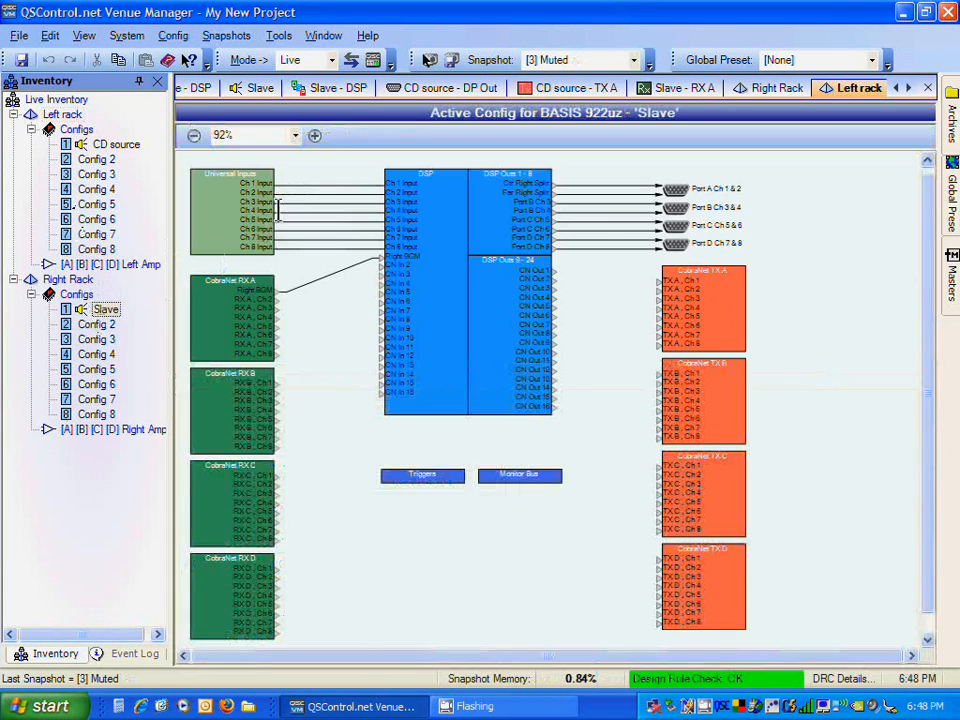
click(225, 352)
double_click(225, 352)
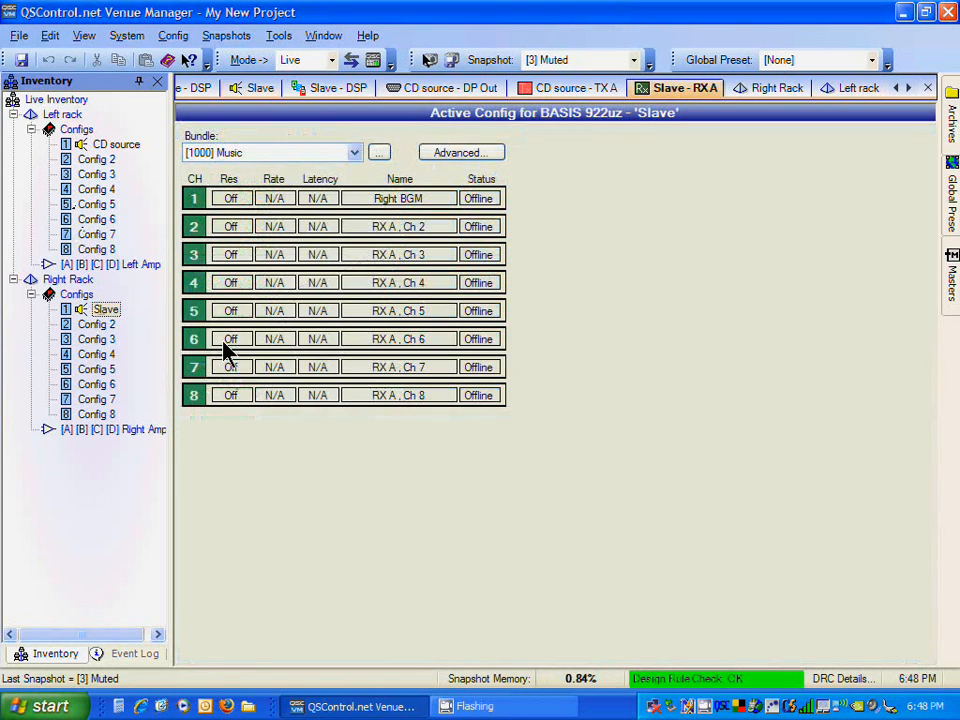
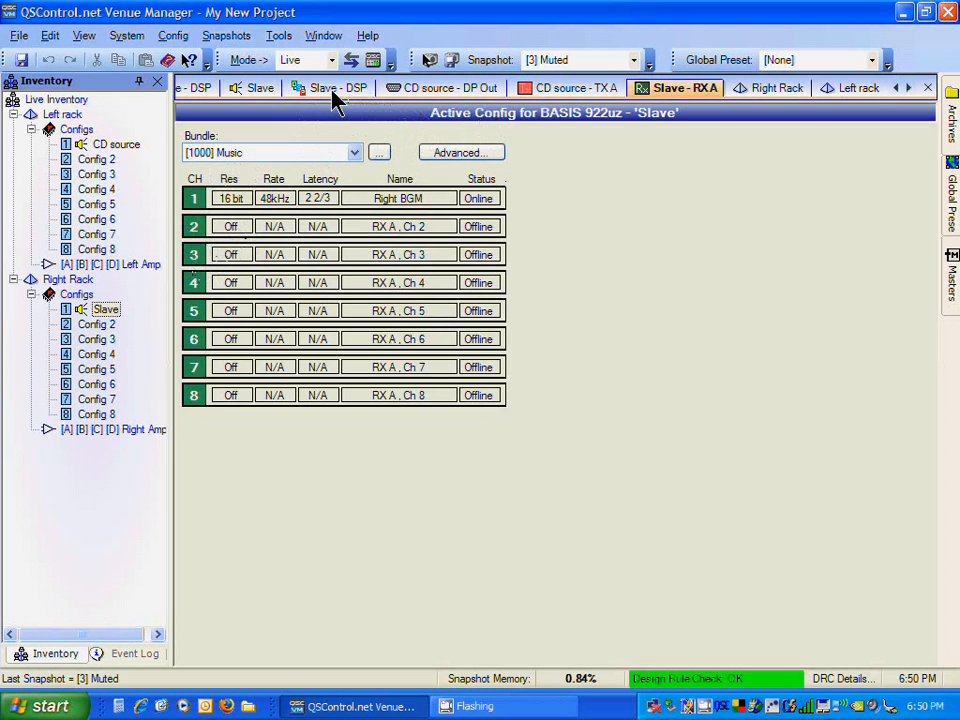
Step: Inspect the Slave config's CobraNet RX A block and the Right BGM input's bundle, channel and activity in the Slave DSP
click(261, 92)
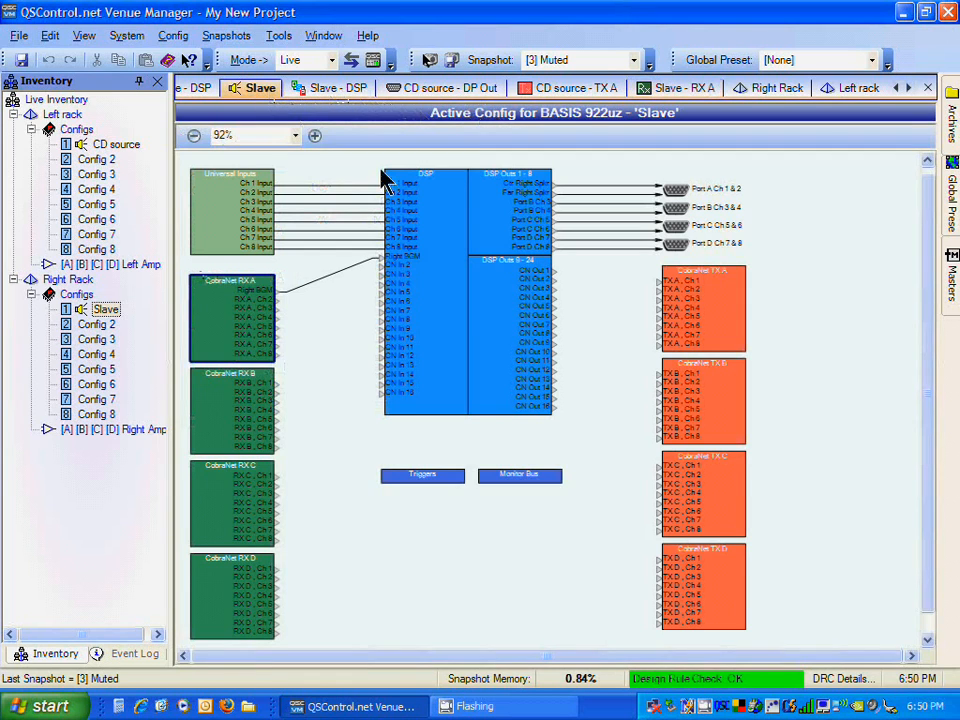
double_click(229, 302)
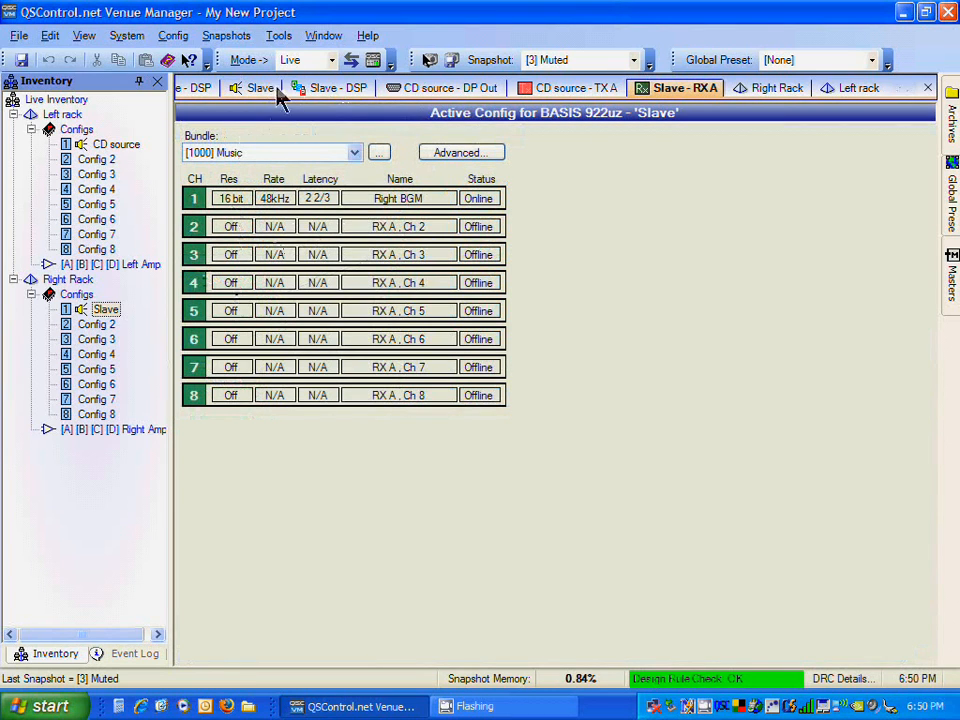
click(321, 89)
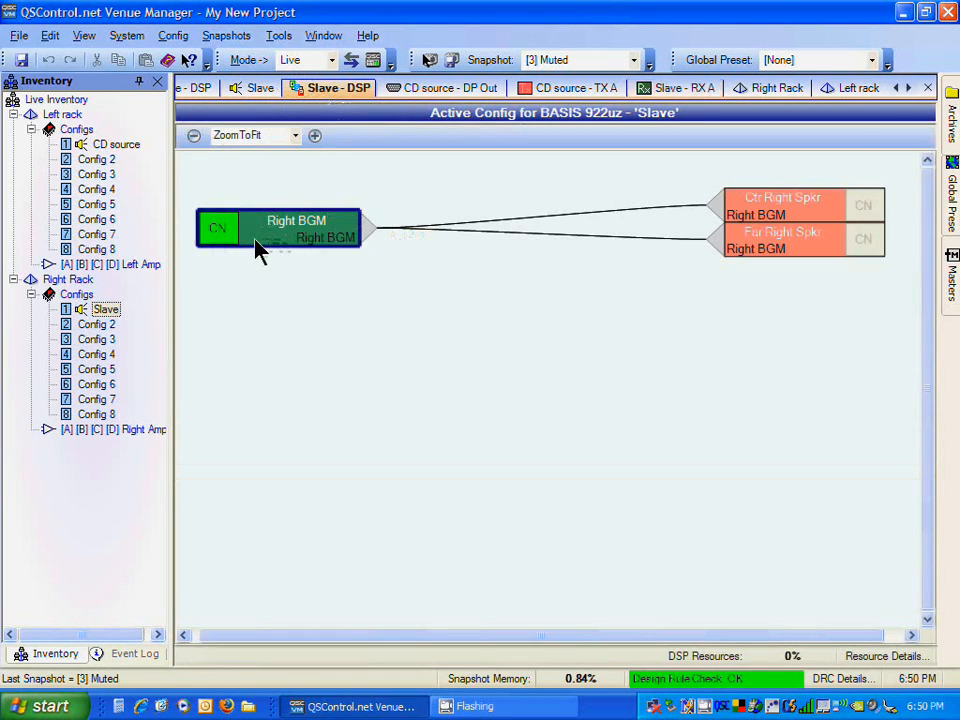
double_click(257, 250)
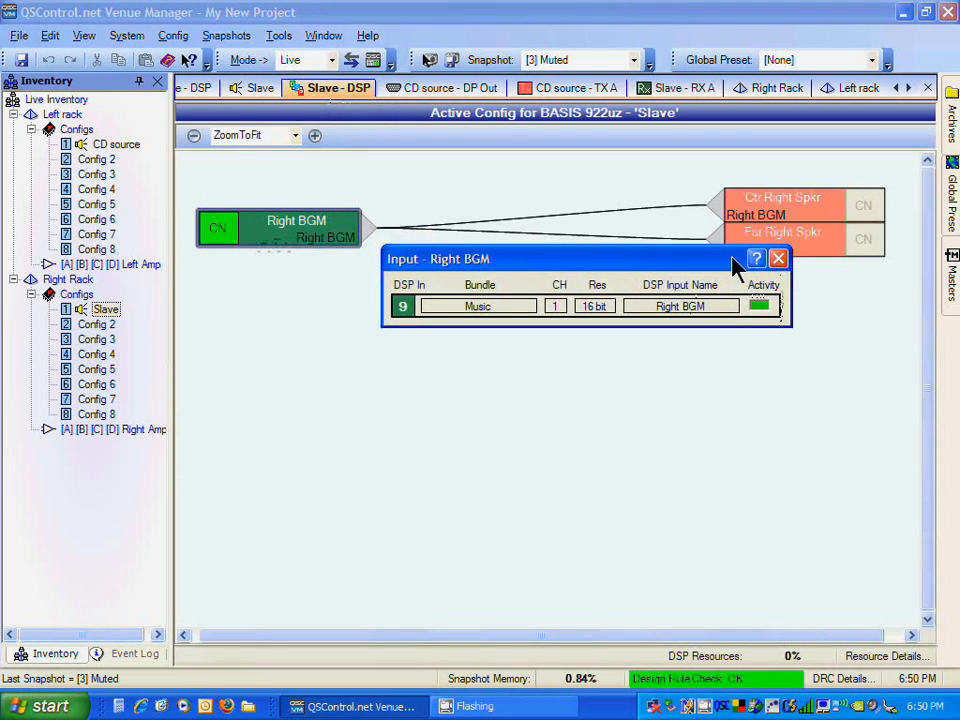
click(779, 259)
Step: Open the output gain controls for the Ctr Right Spkr and Far Right Spkr outputs
click(820, 213)
double_click(820, 213)
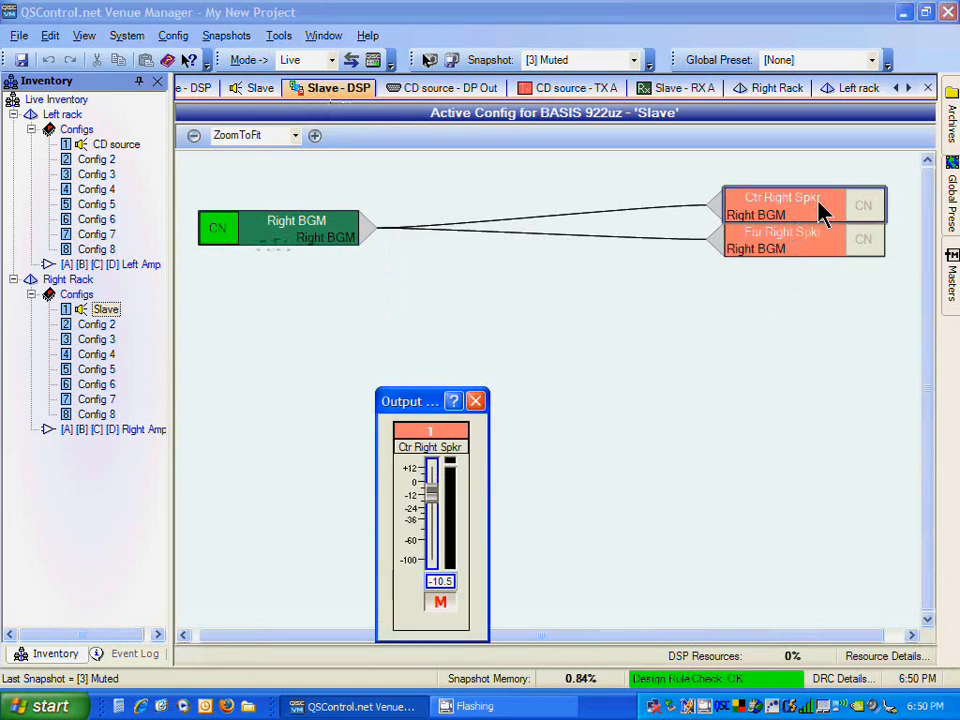
click(762, 245)
double_click(762, 245)
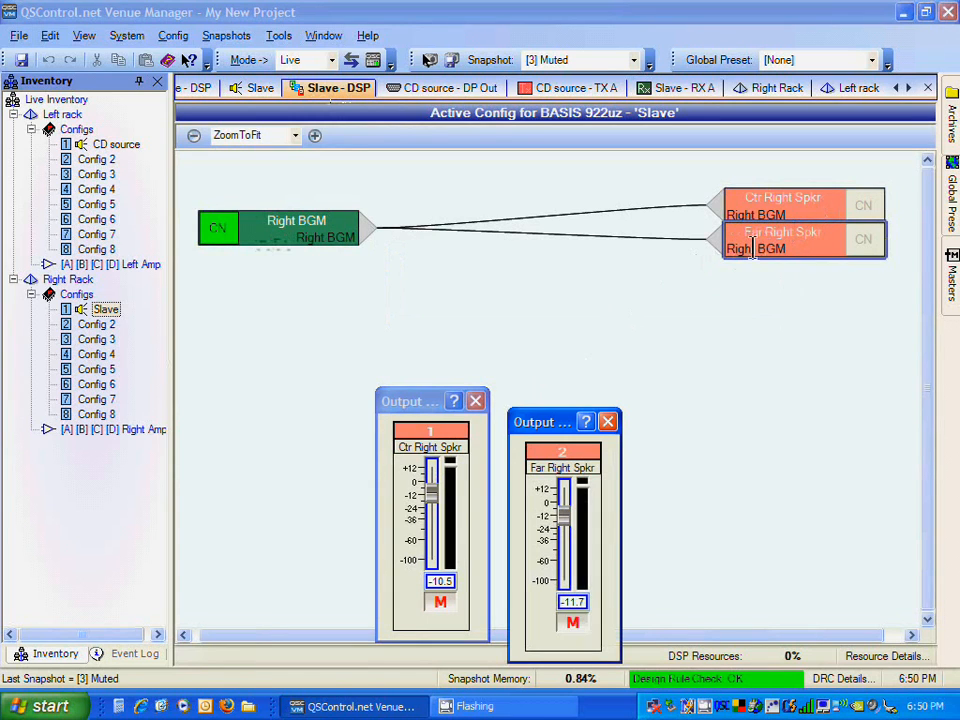
Step: Unmute both right speaker outputs and set Ctr Right Spkr to about -6.3 and Far Right Spkr to about -7.1
drag(572, 514, 568, 568)
drag(434, 506, 433, 543)
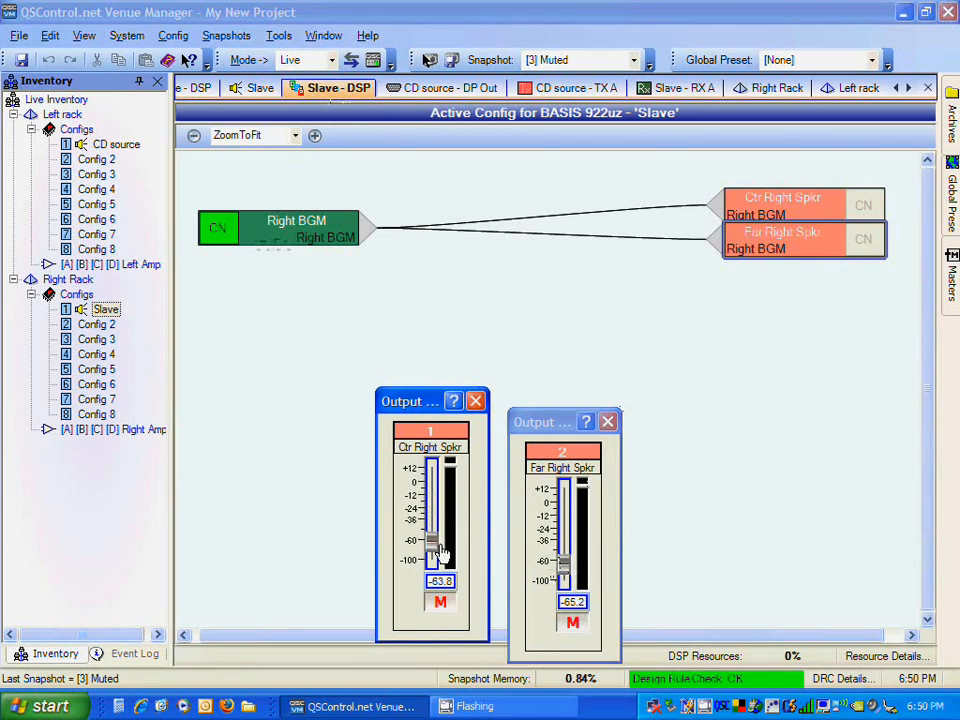
click(441, 601)
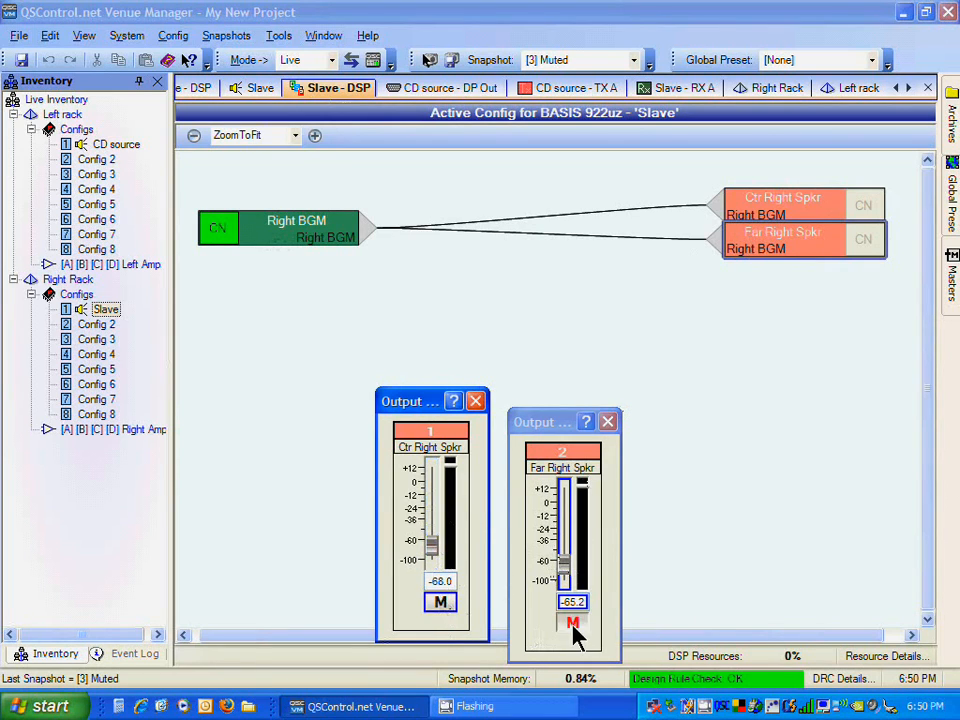
click(573, 625)
drag(566, 572, 562, 522)
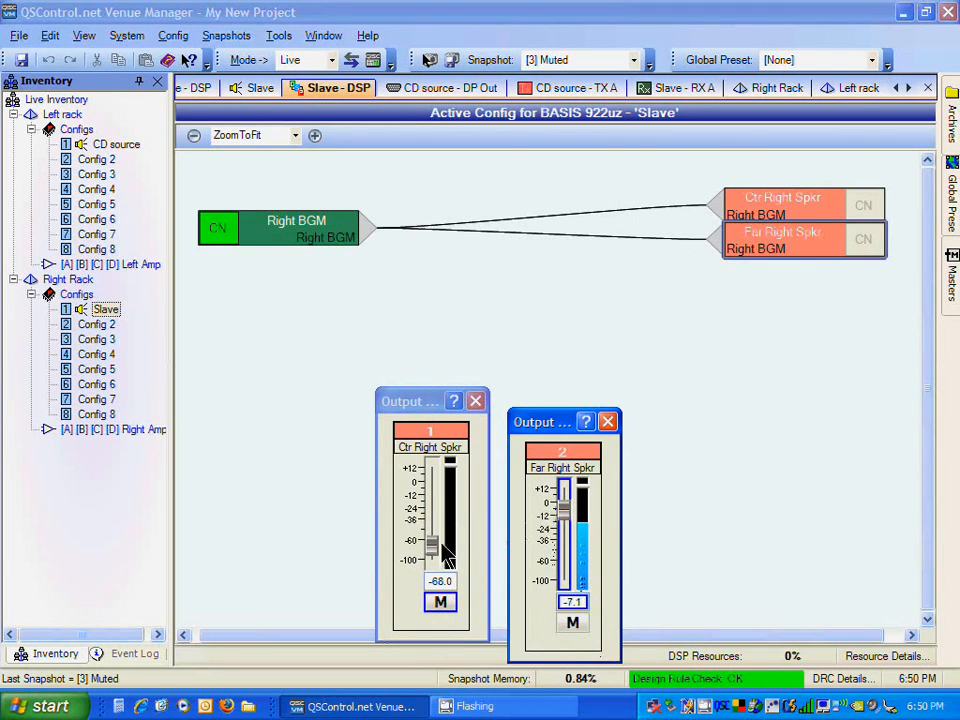
drag(433, 548, 432, 490)
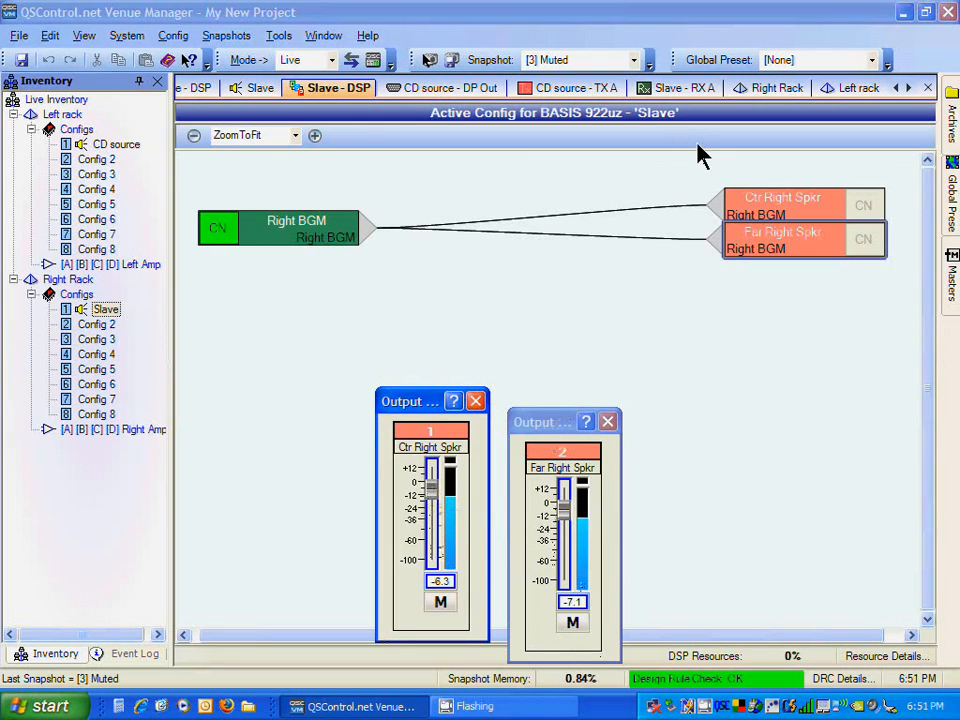
Step: Open the All Speaker Levels master and set all its slave levels equal to the master at about -30.3 dBu
click(953, 268)
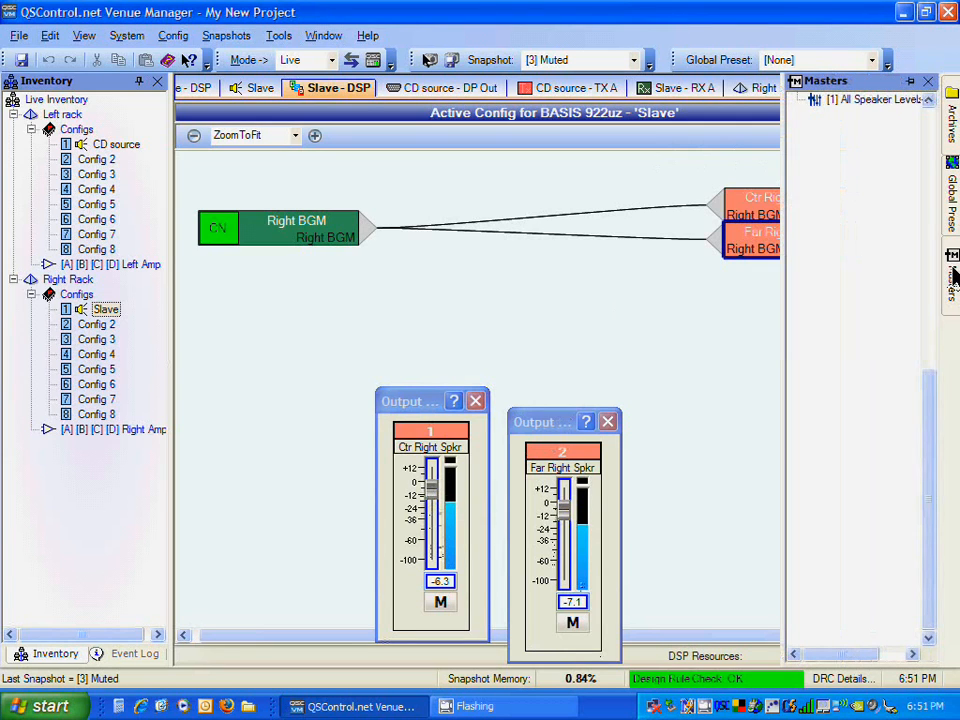
double_click(860, 101)
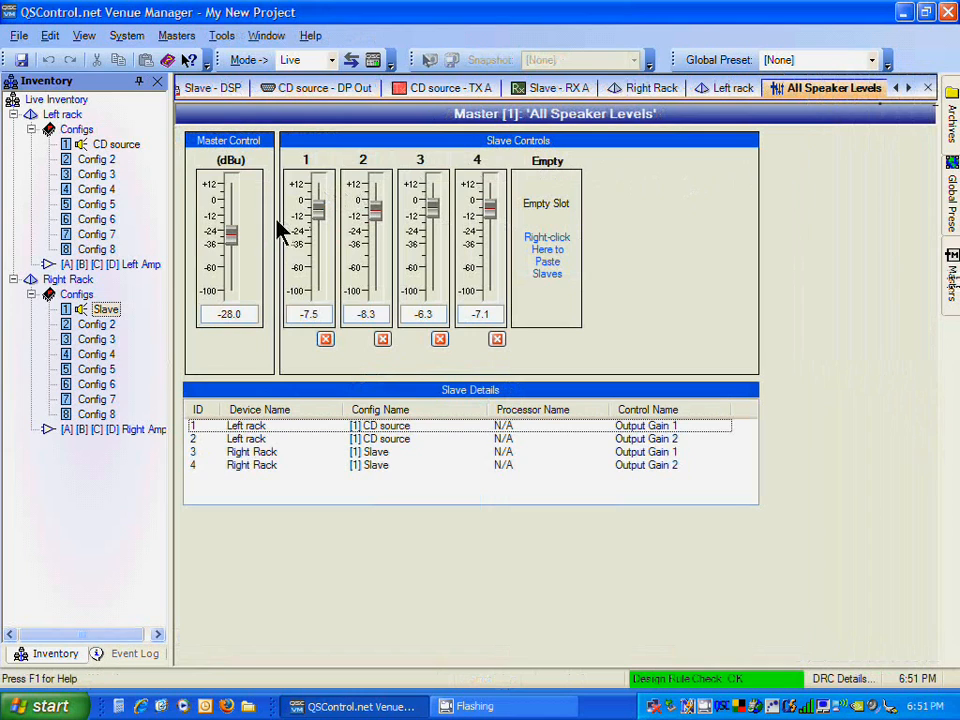
mouse_move(233, 248)
mouse_down()
mouse_move(231, 280)
mouse_move(231, 246)
mouse_up()
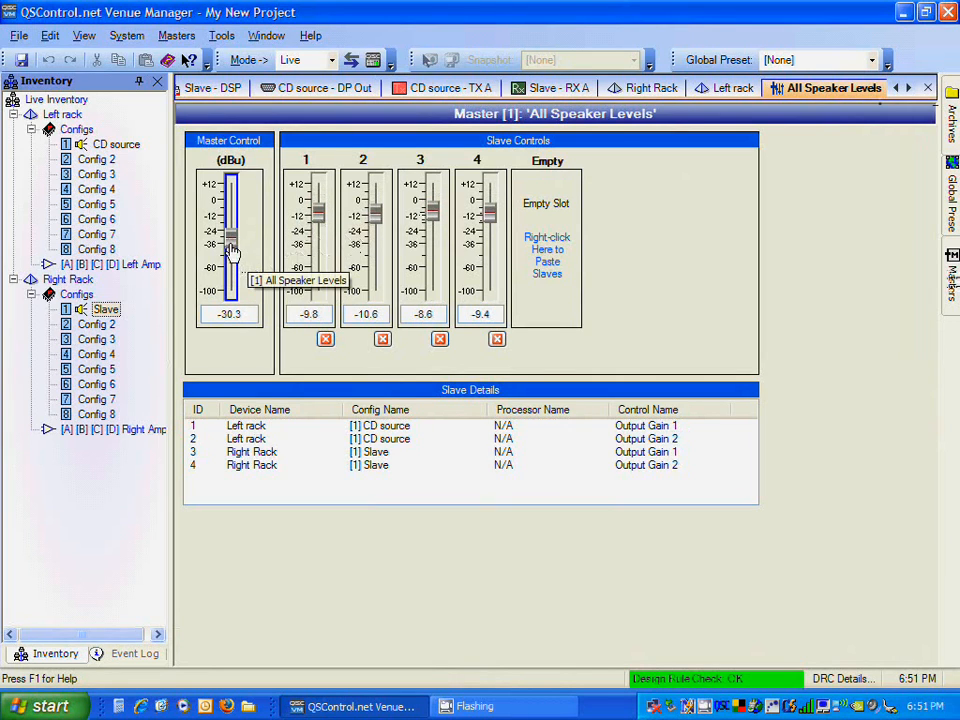
right_click(230, 247)
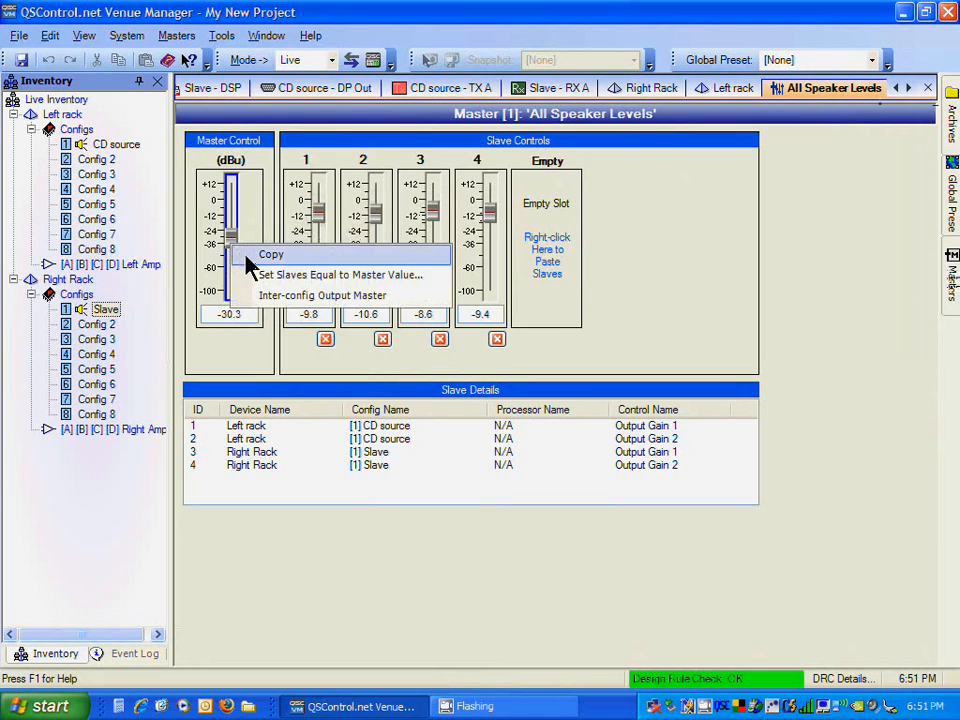
click(255, 276)
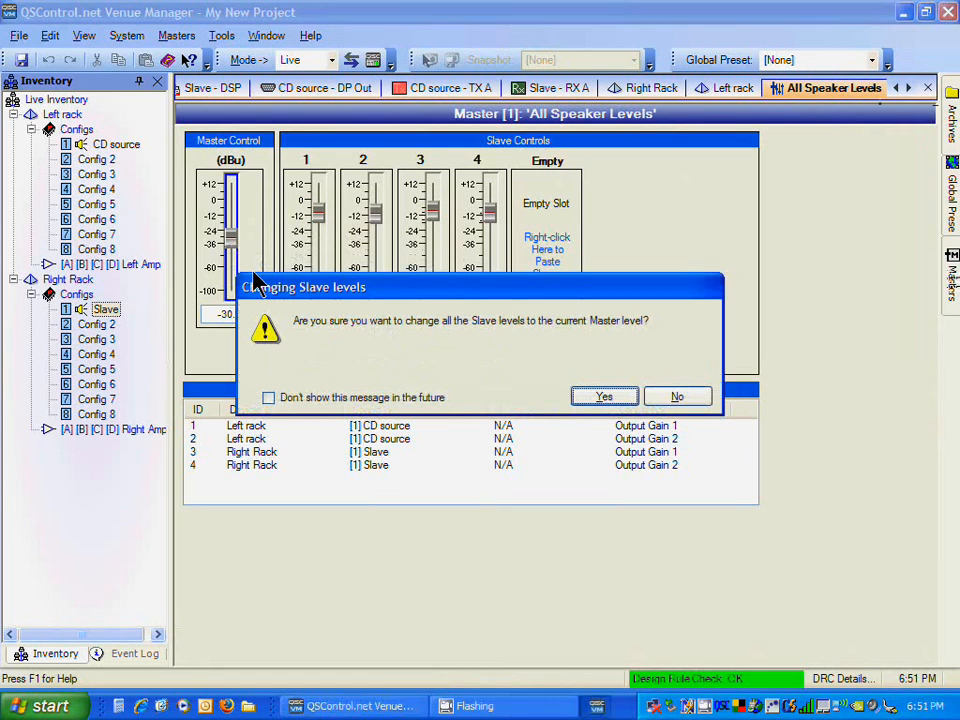
click(630, 403)
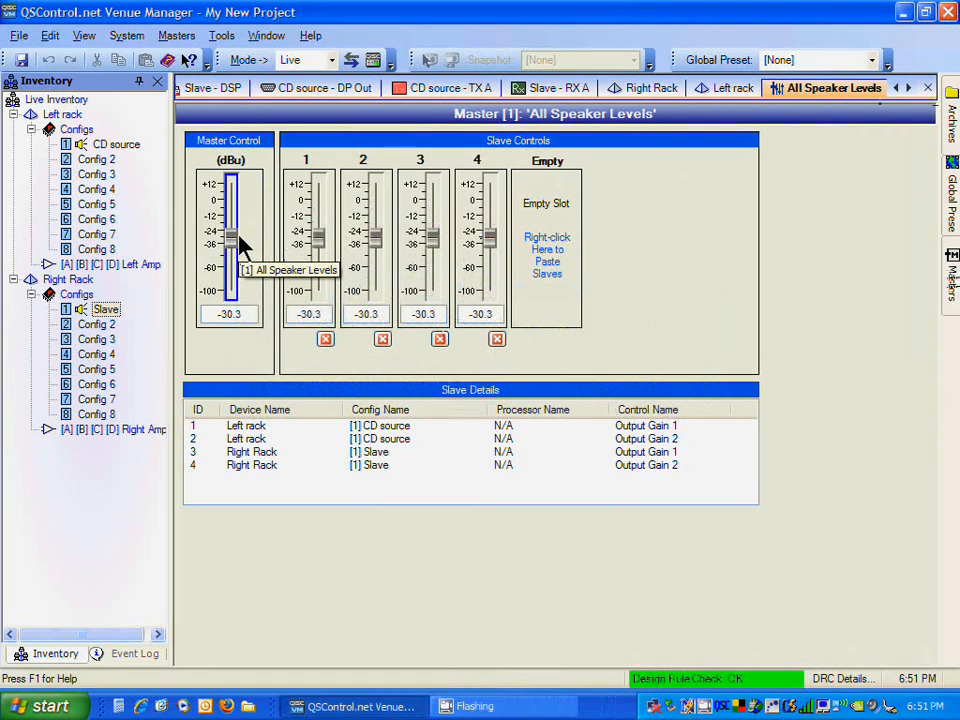
Step: Set slaves 1–4 individually to about -8.6, -12.3, -19.1 and -21.4 dBu, with the master at about -13.8 dBu
mouse_move(232, 240)
mouse_down()
mouse_move(232, 213)
mouse_move(232, 227)
mouse_up()
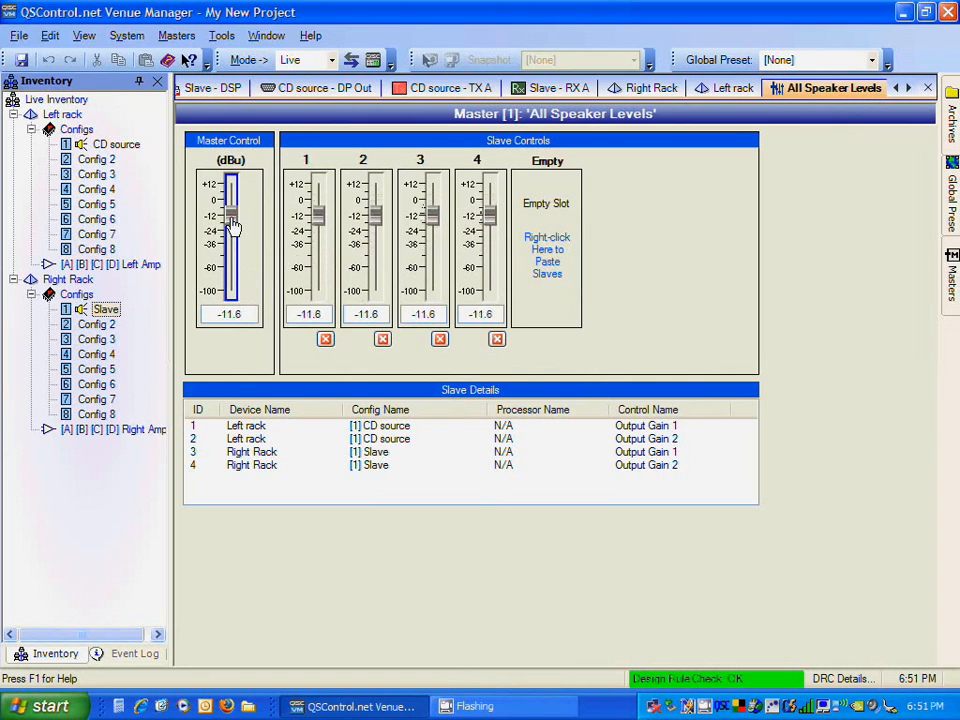
drag(377, 227, 377, 238)
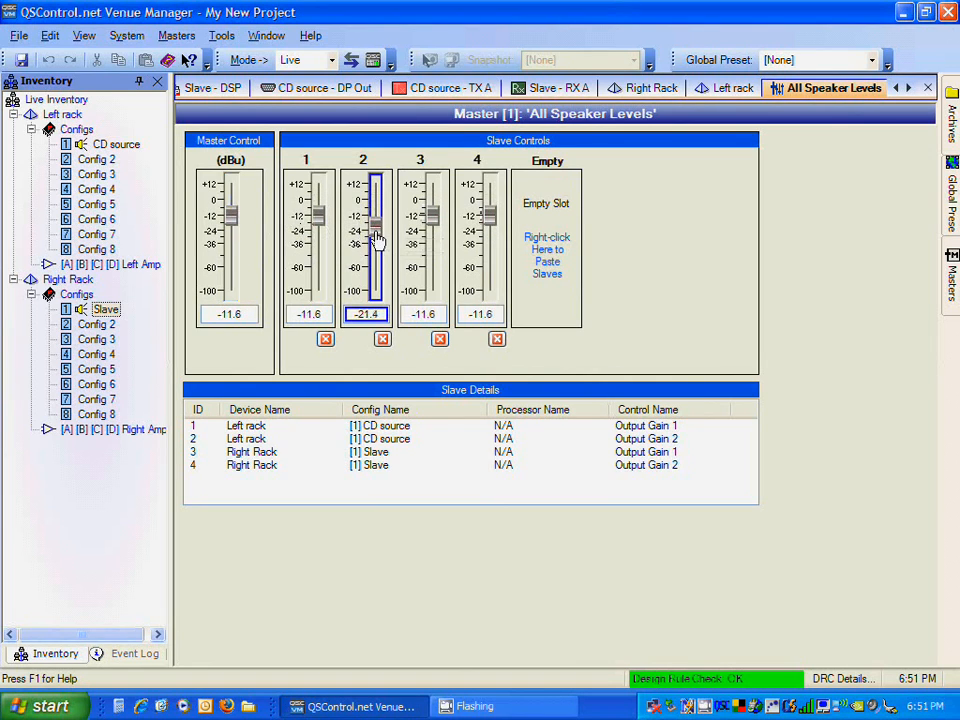
drag(433, 212, 433, 216)
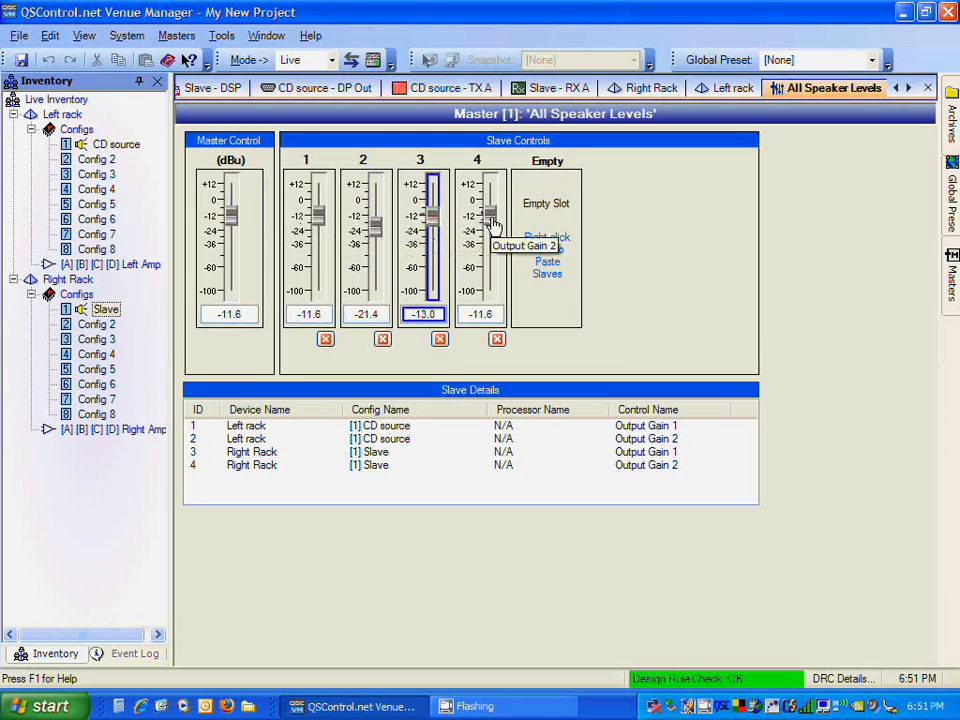
drag(493, 224, 492, 238)
drag(432, 226, 436, 236)
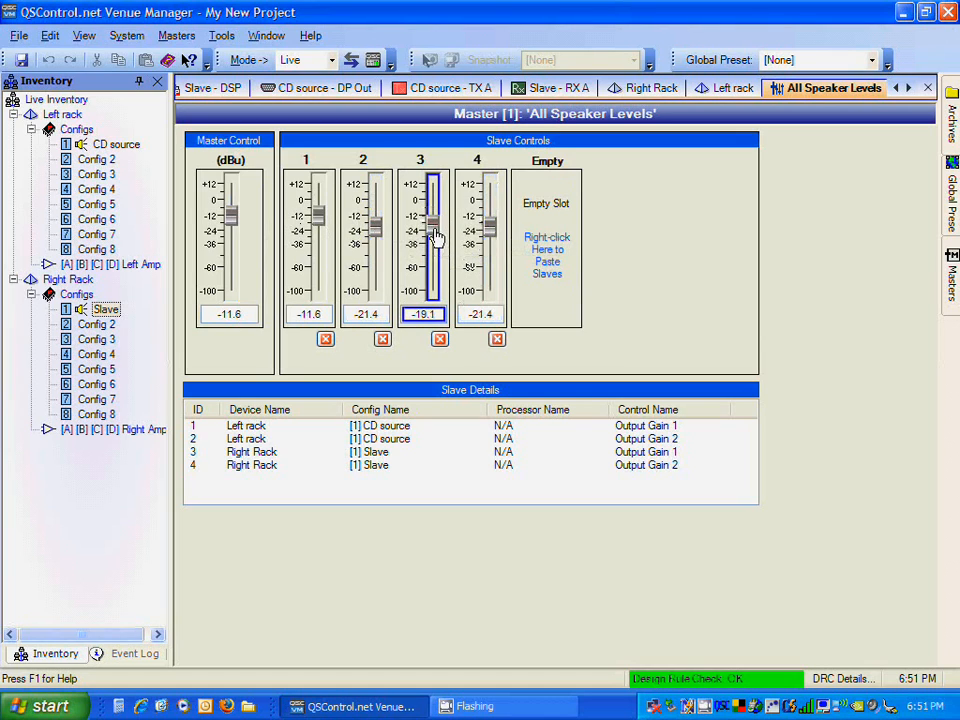
drag(316, 214, 317, 208)
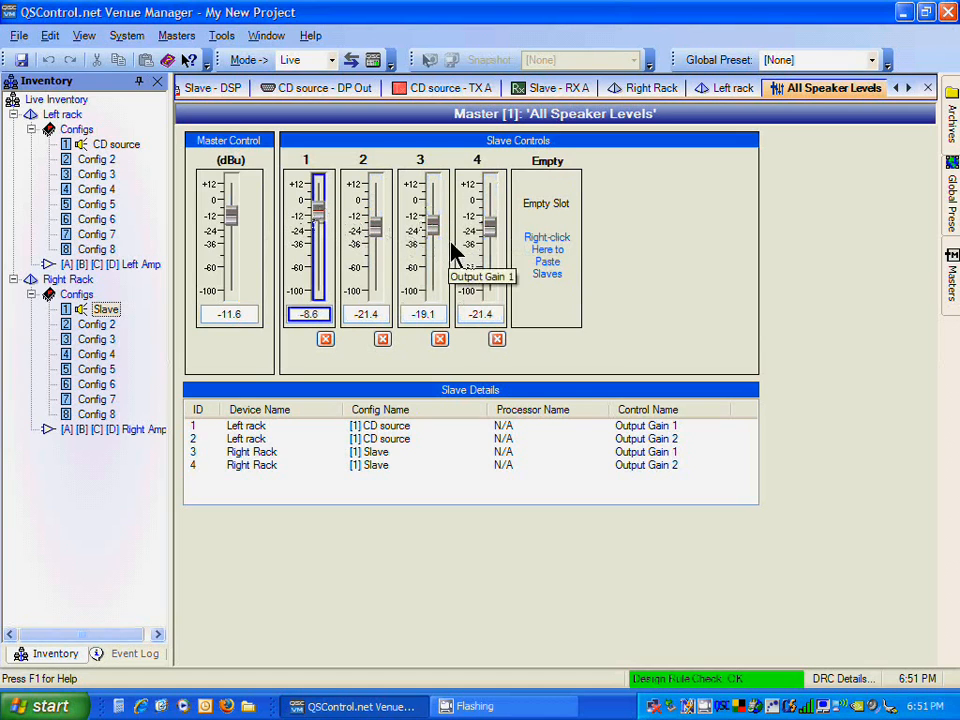
drag(374, 230, 374, 215)
click(231, 218)
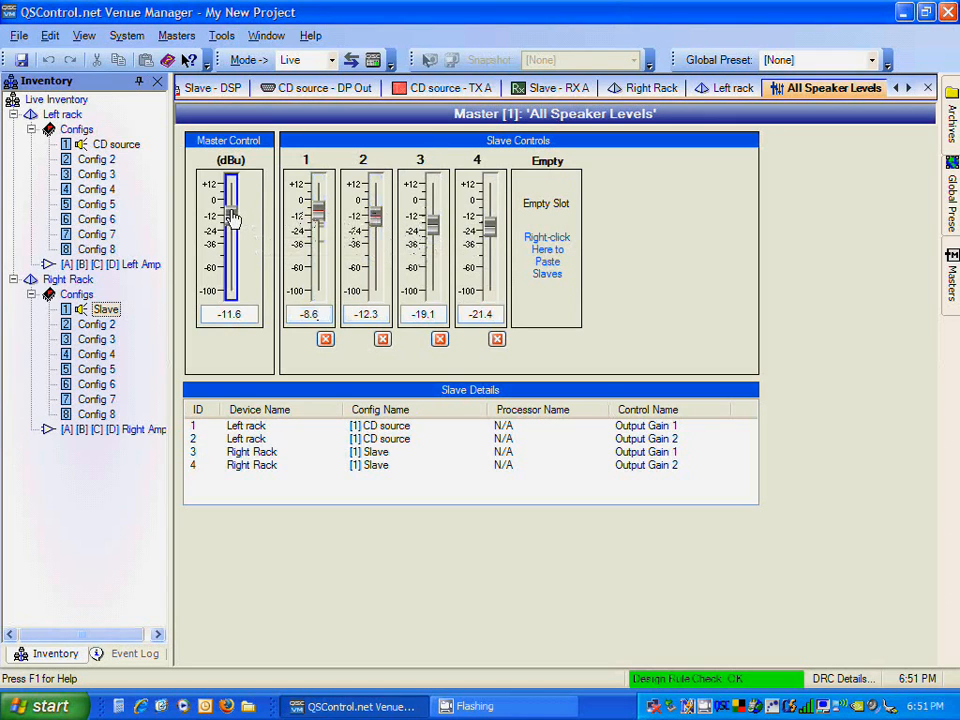
mouse_move(231, 218)
mouse_down()
mouse_move(231, 243)
mouse_move(232, 221)
mouse_up()
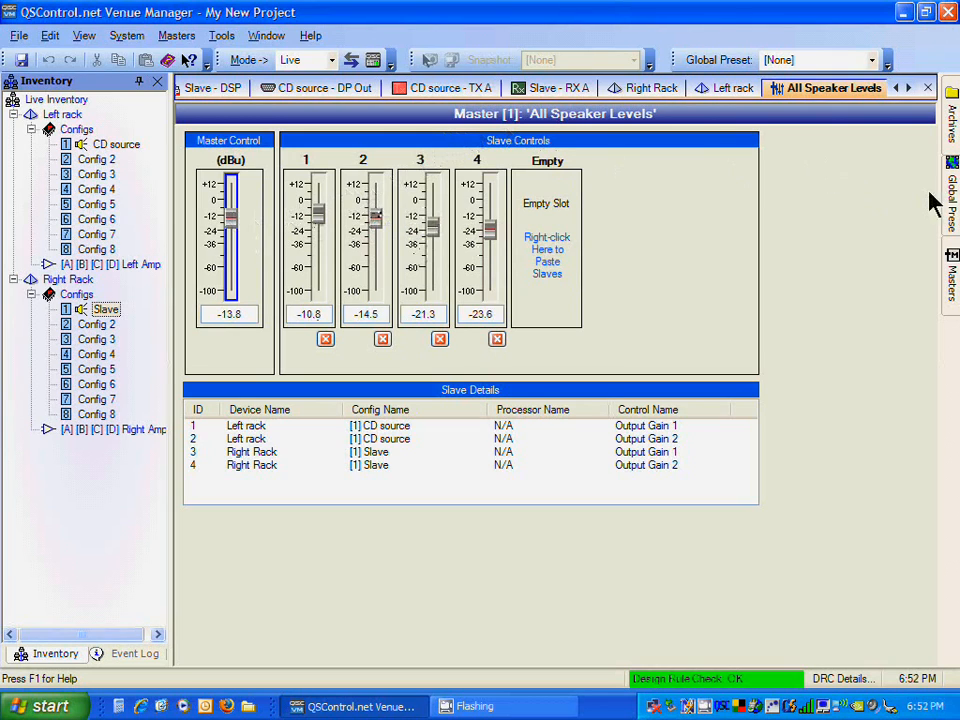
Step: Pin the Global Presets panel open beside the workspace
mouse_move(946, 205)
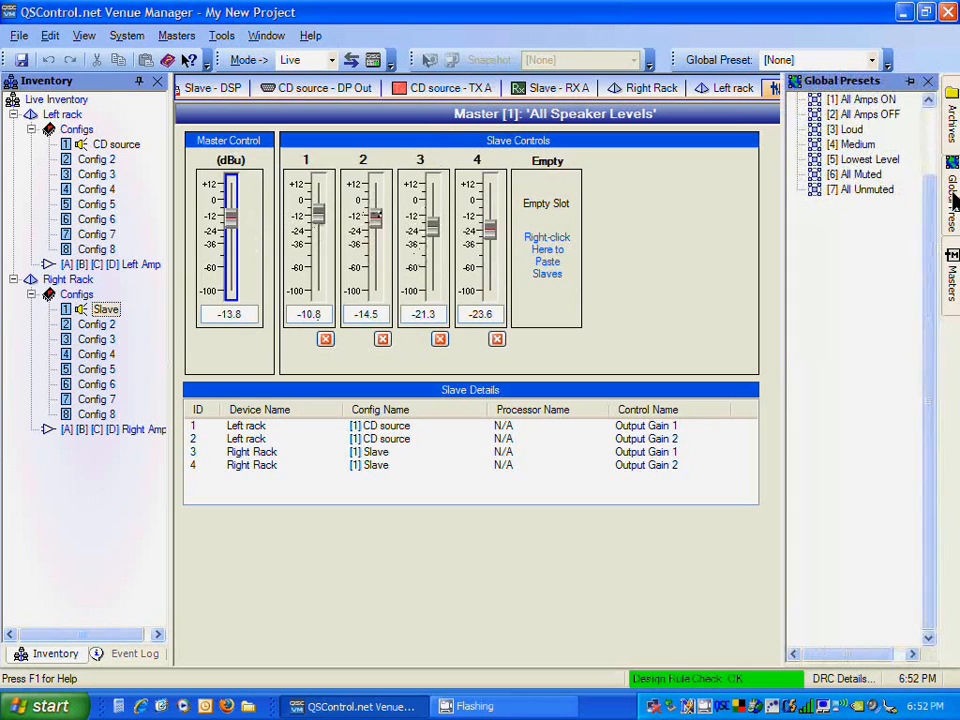
click(911, 82)
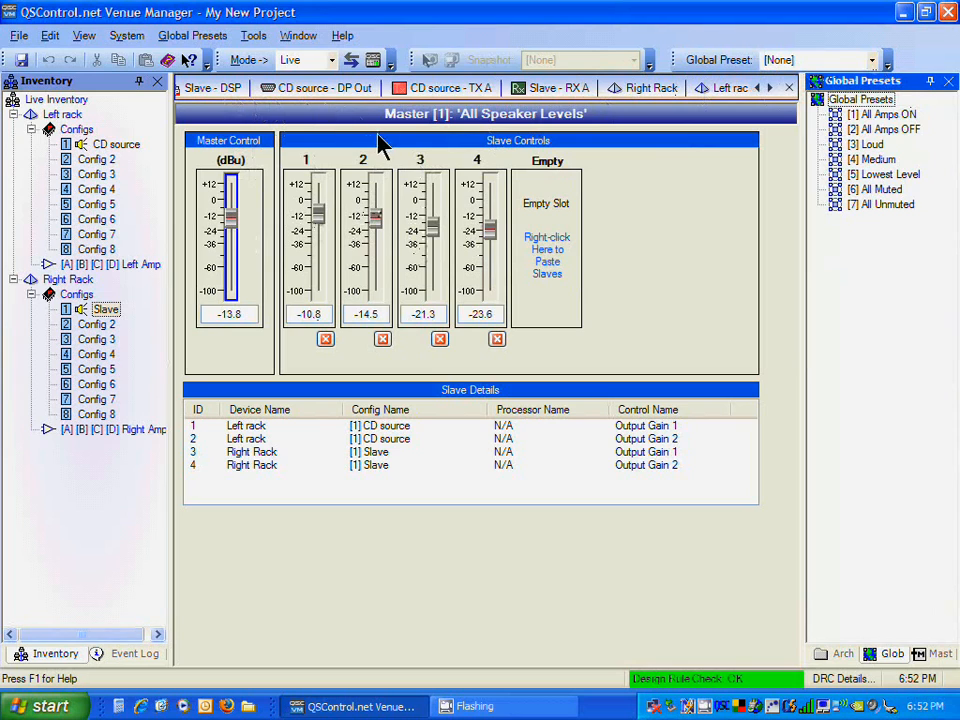
Step: Open the CD Levels gain control in the CD source DSP view
click(764, 89)
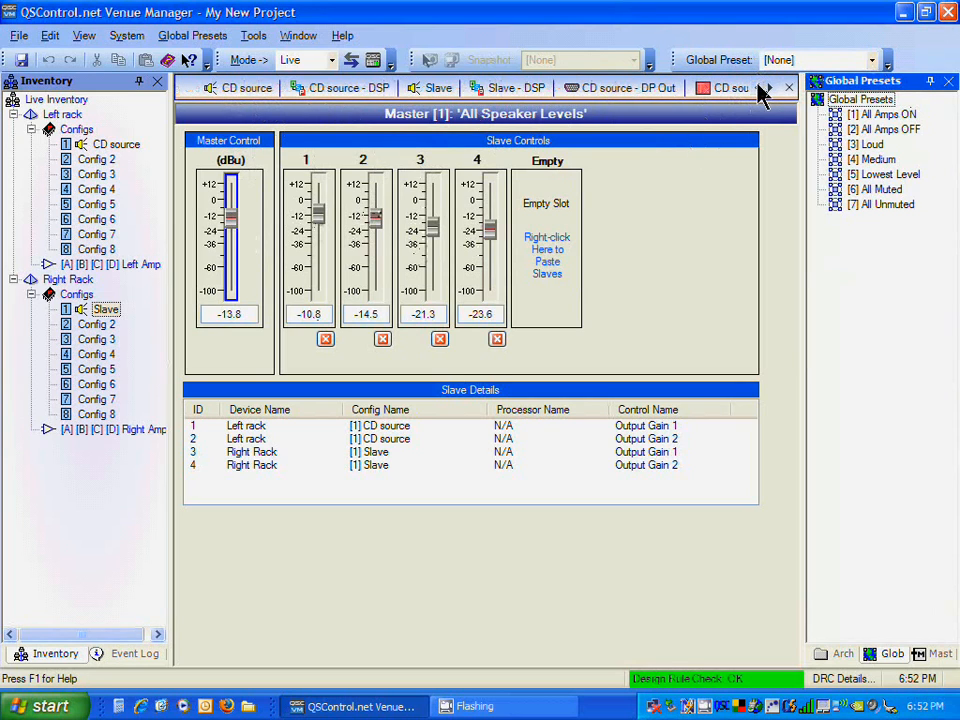
click(322, 92)
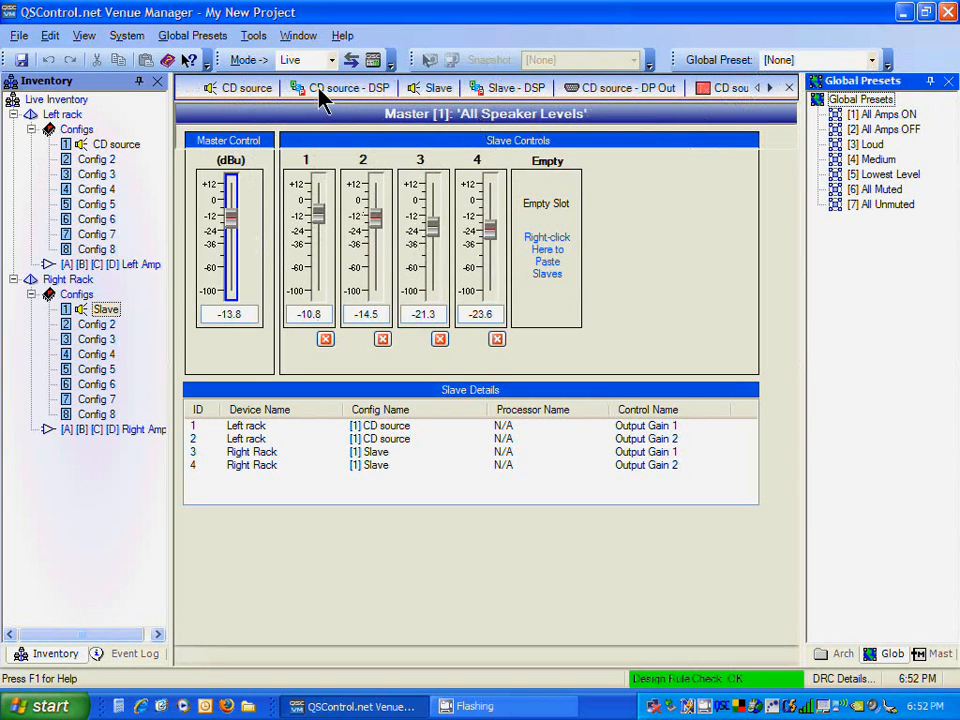
click(463, 229)
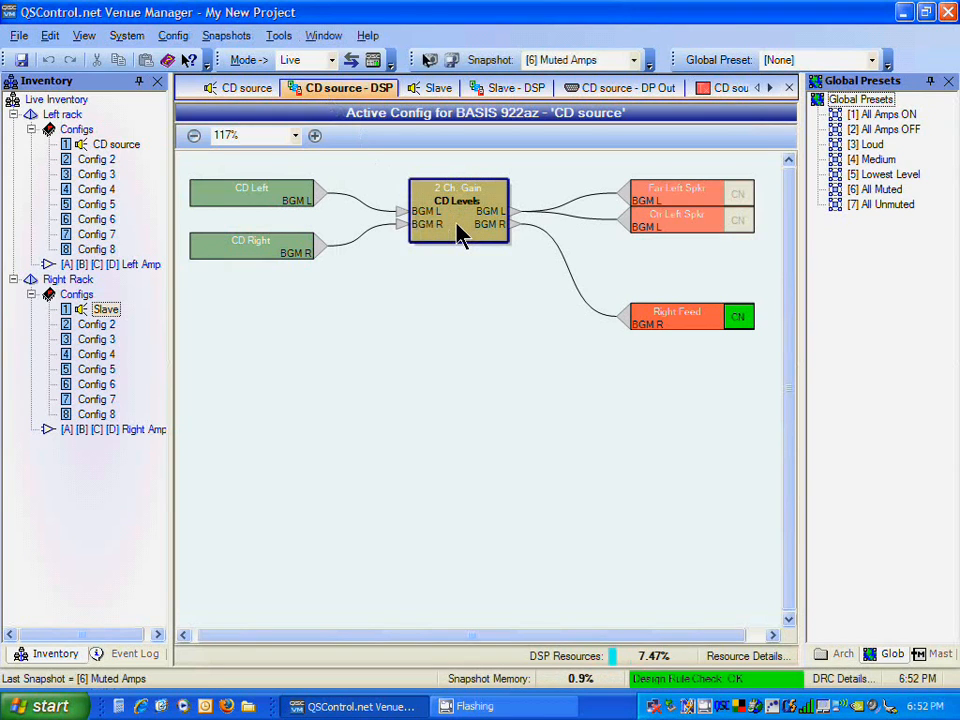
double_click(460, 230)
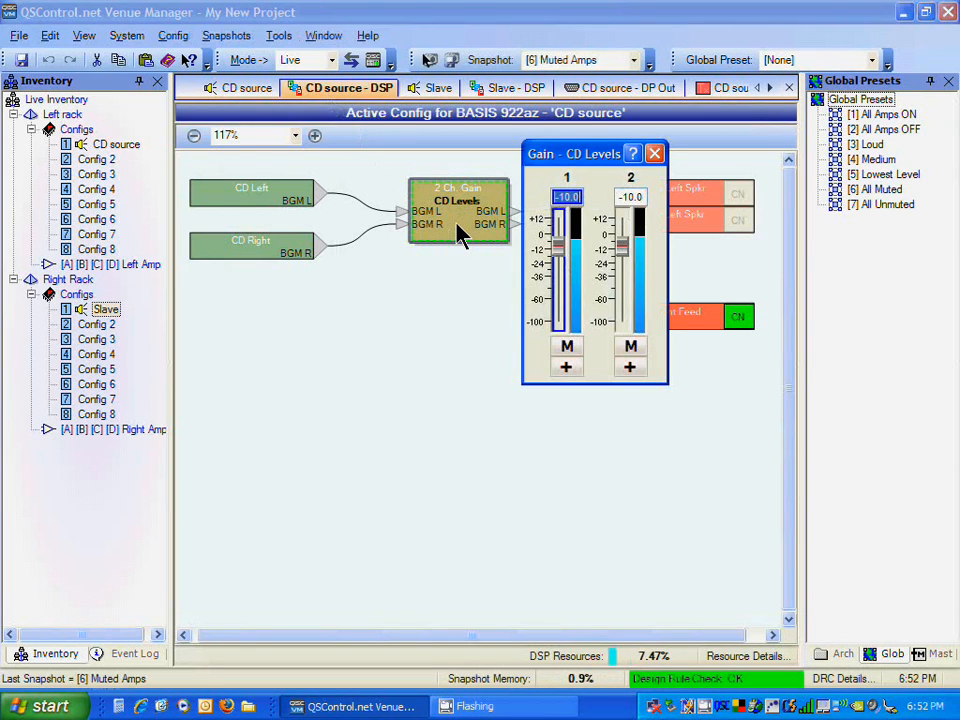
Step: Review the list of available snapshots without selecting one
click(633, 61)
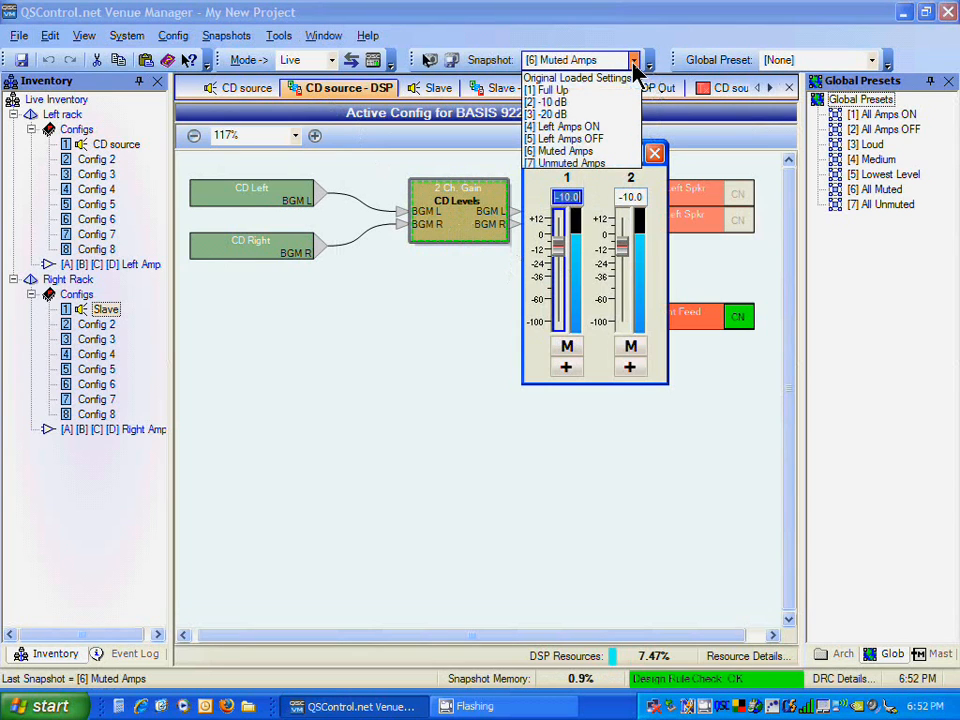
click(633, 62)
click(633, 62)
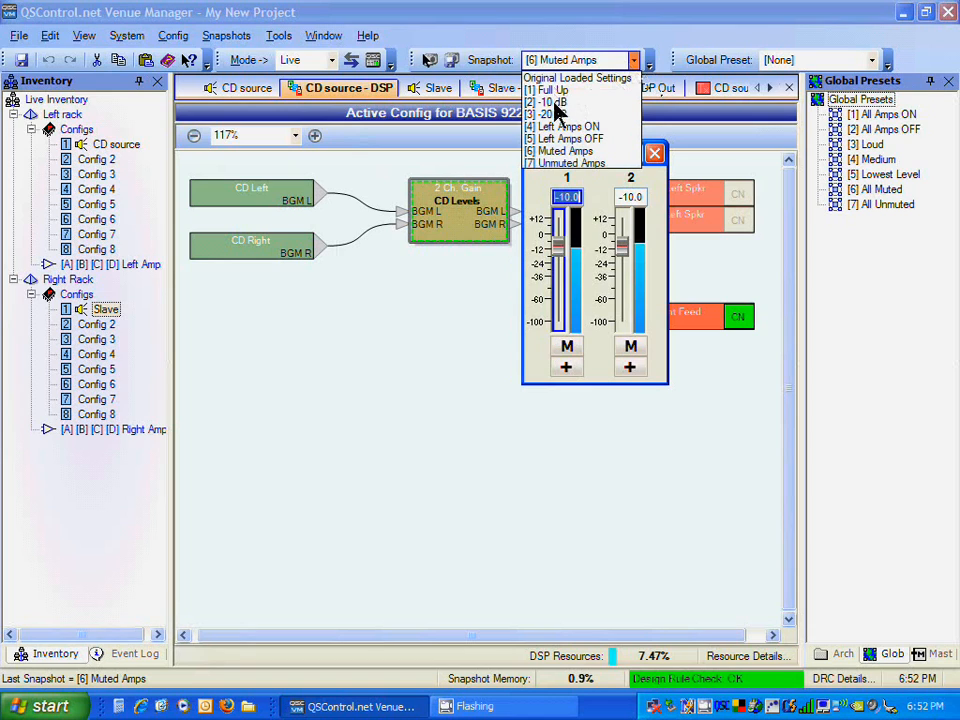
click(840, 38)
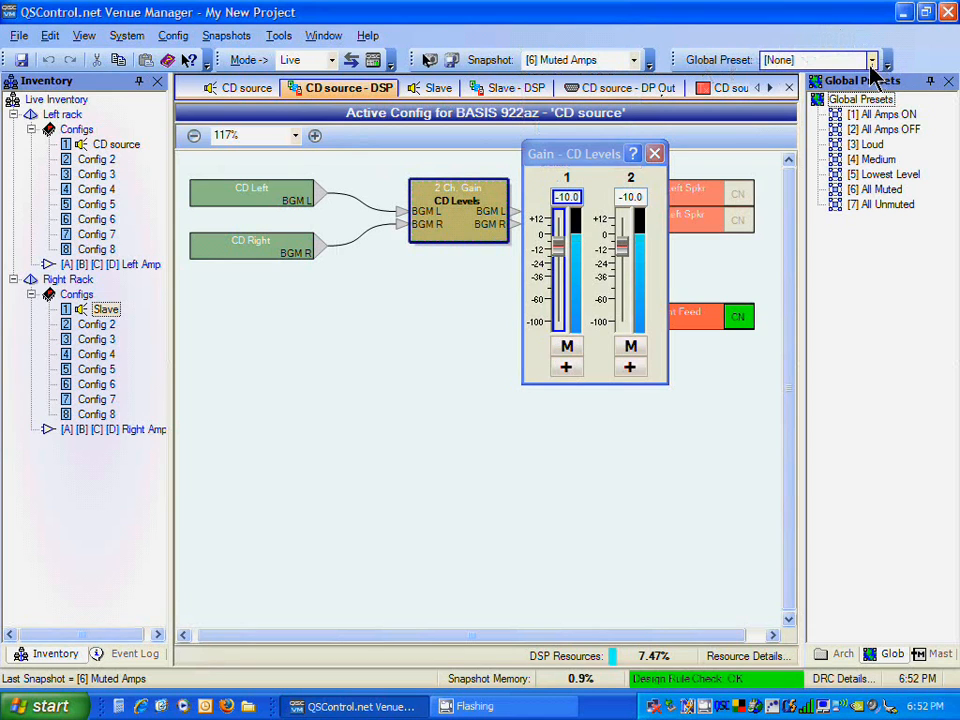
Step: Recall the Loud global preset
click(871, 60)
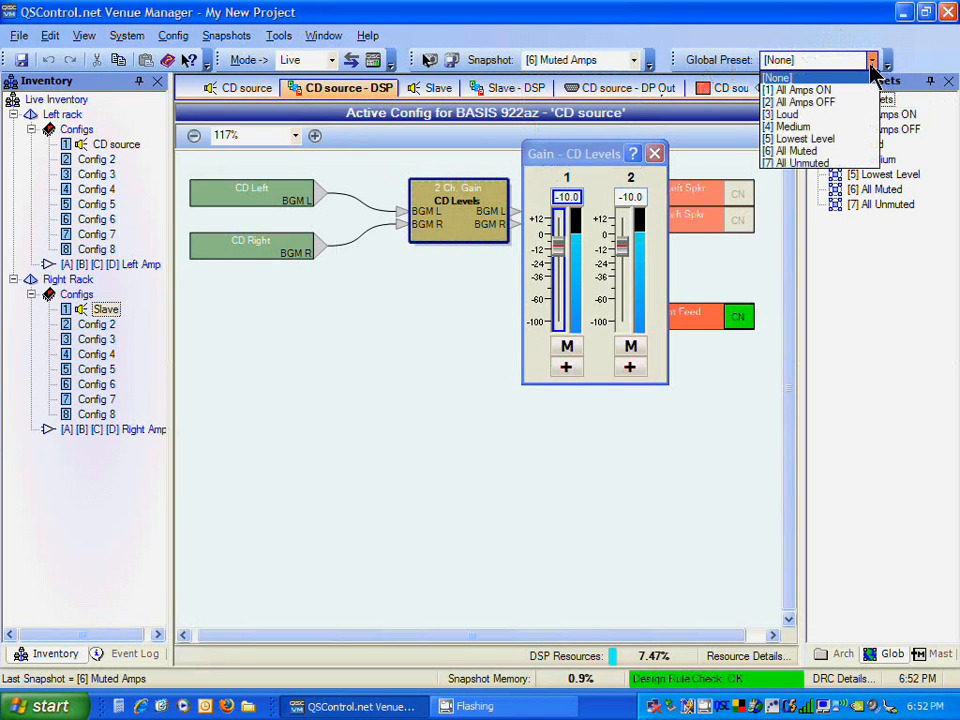
click(790, 115)
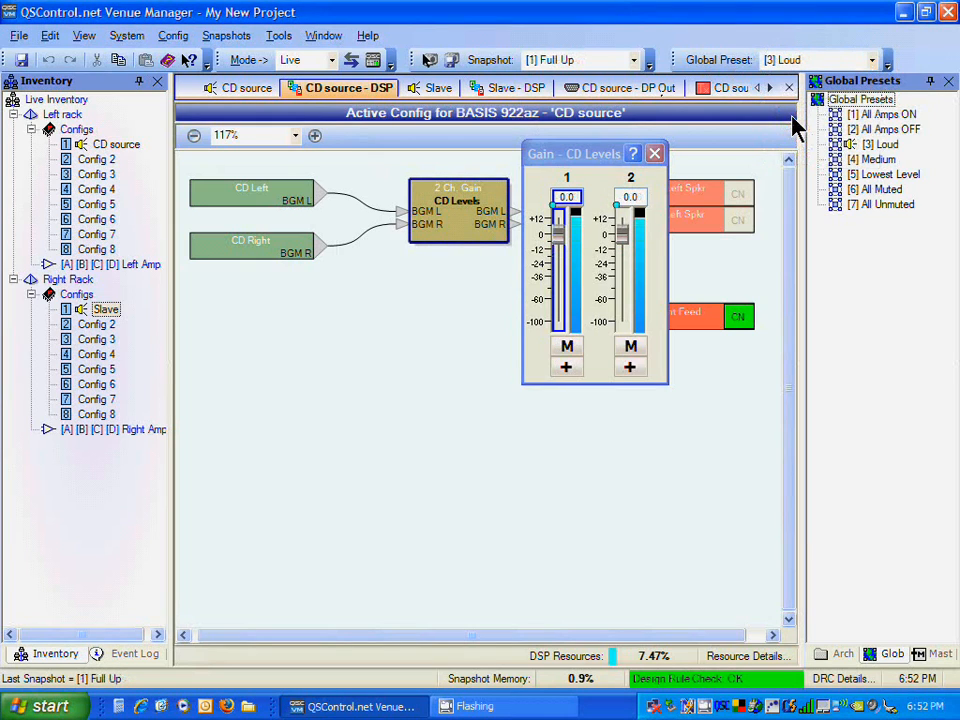
Step: Recall the Medium global preset followed by the Lowest Level global preset
click(873, 60)
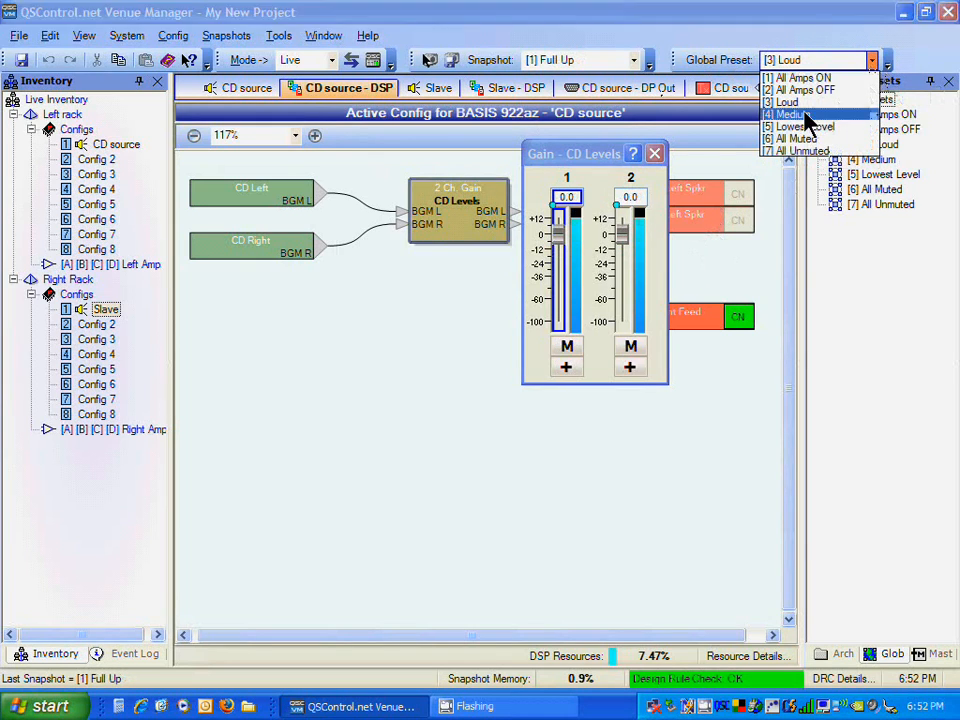
click(805, 114)
click(872, 60)
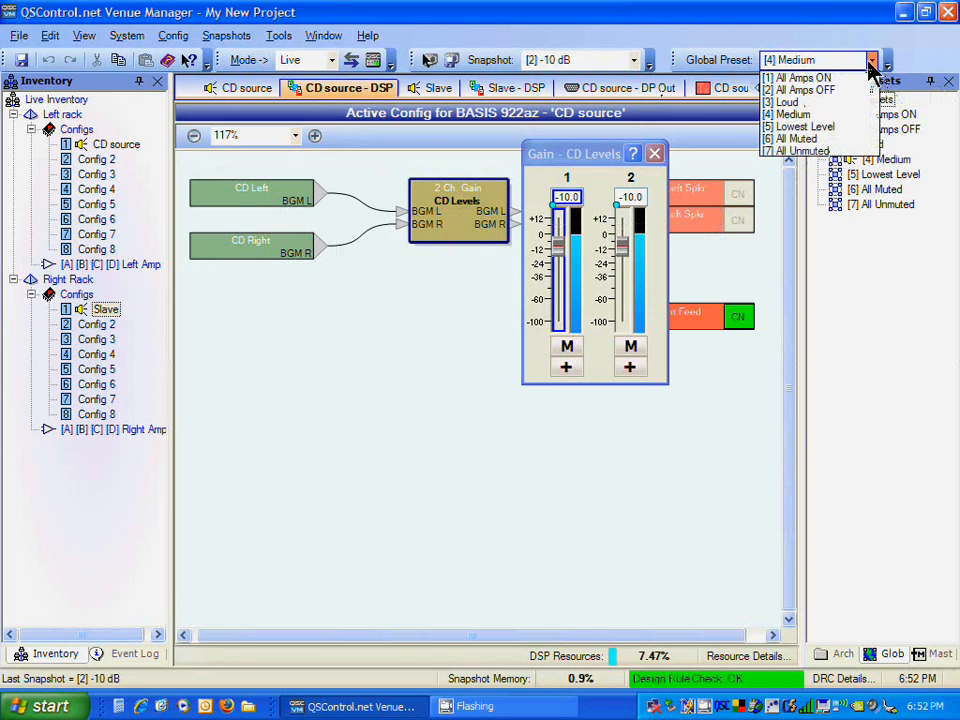
click(829, 128)
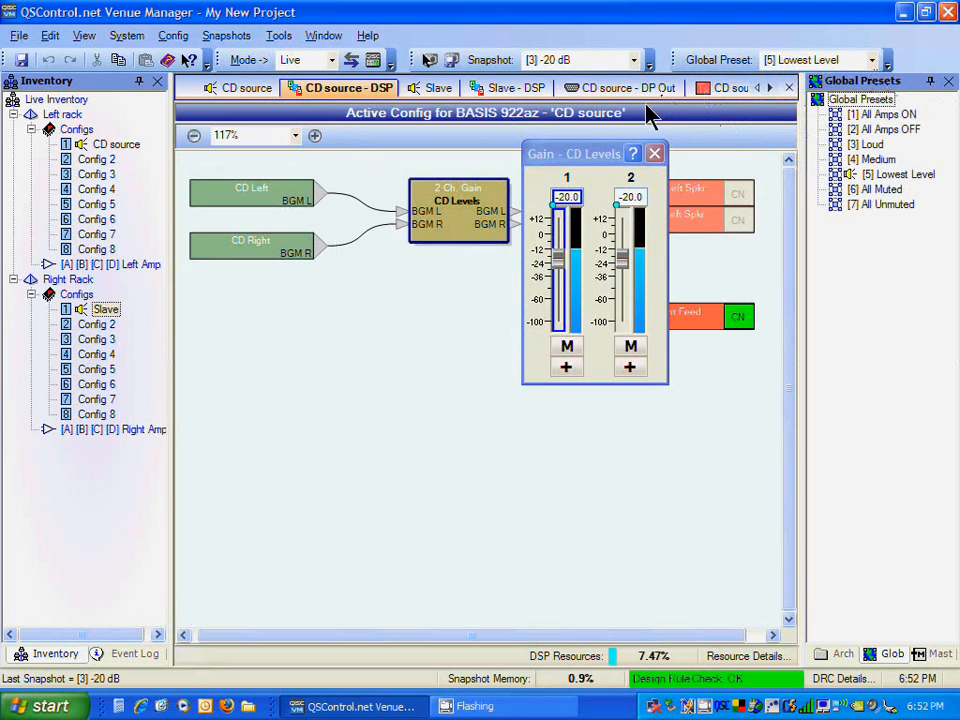
Step: Open the CD source - TXA tab in a new horizontal tab group and close that group
click(716, 98)
right_click(716, 100)
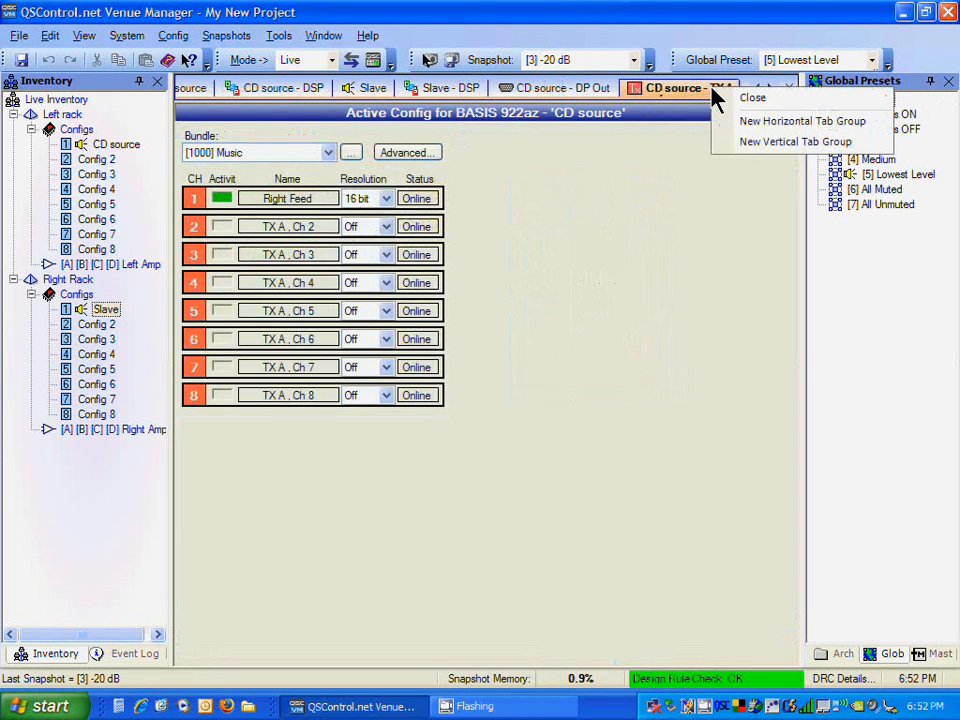
click(752, 122)
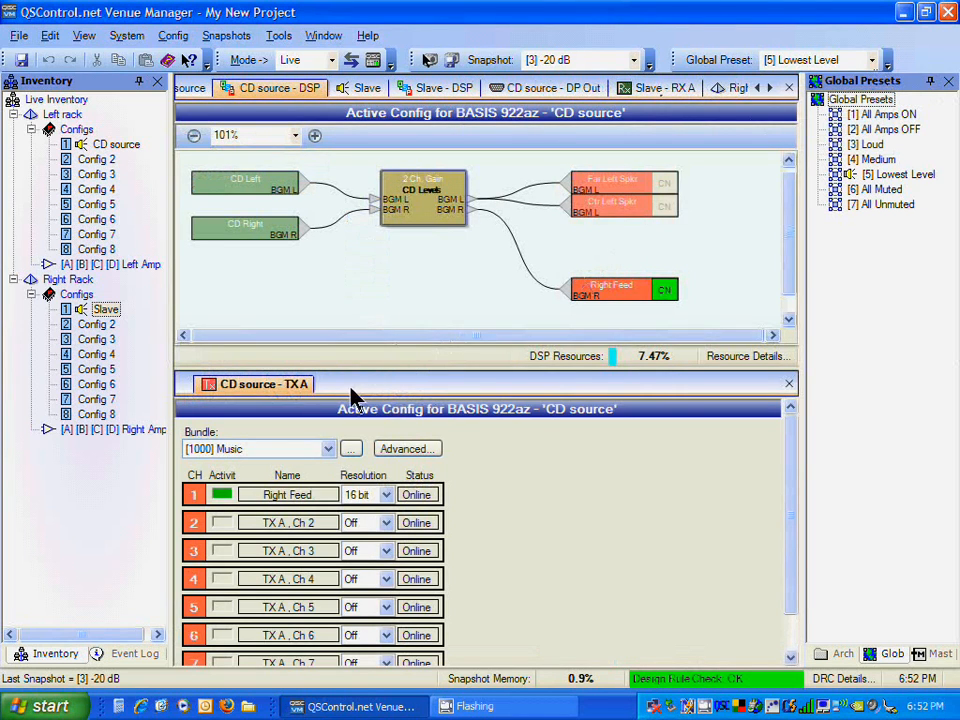
click(789, 383)
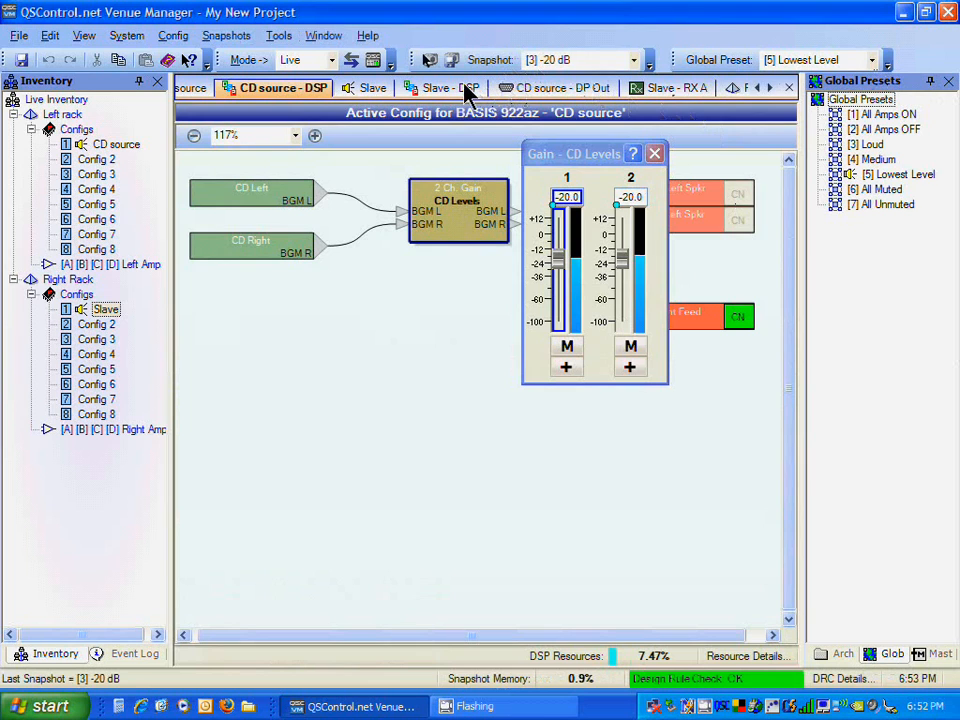
Step: Move the Slave and Slave - DSP tabs into a new lower horizontal tab group and close the output gain dialogs
right_click(377, 92)
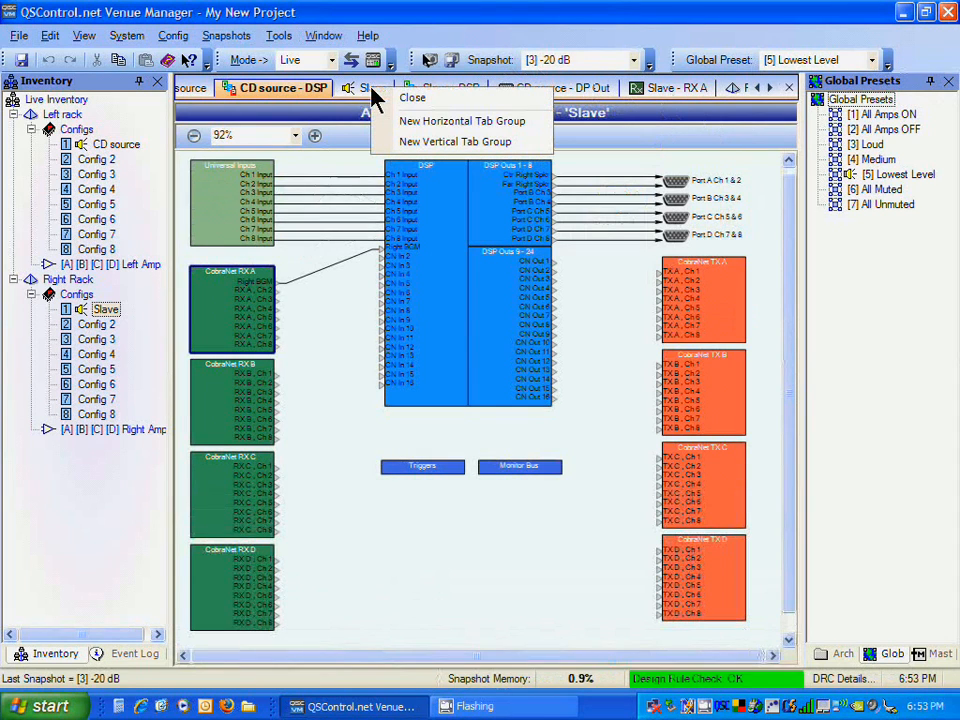
click(418, 127)
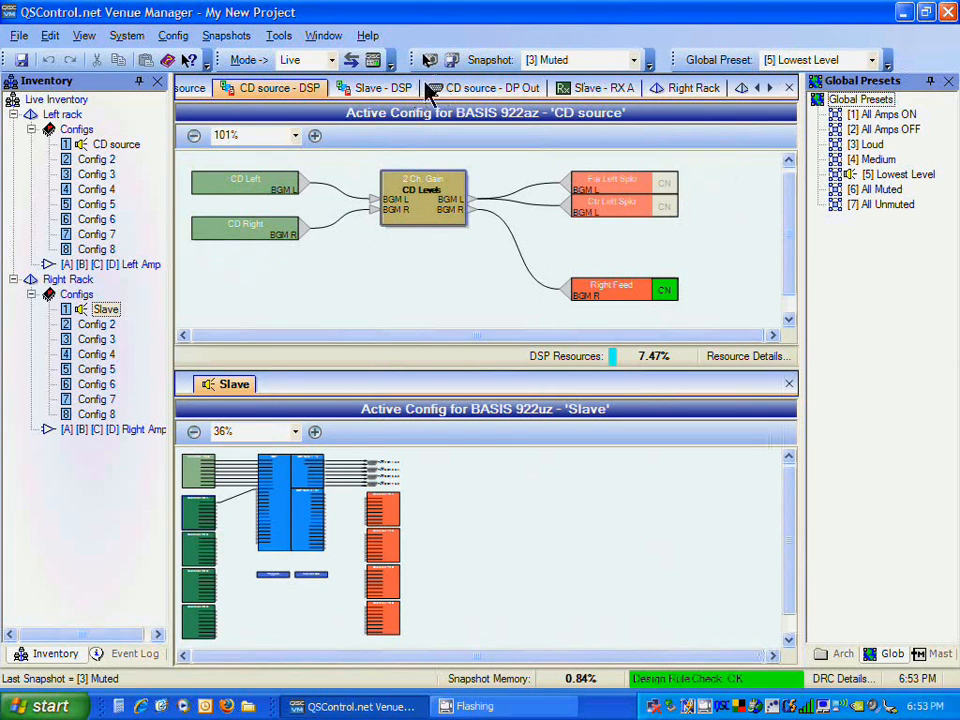
drag(280, 275, 236, 385)
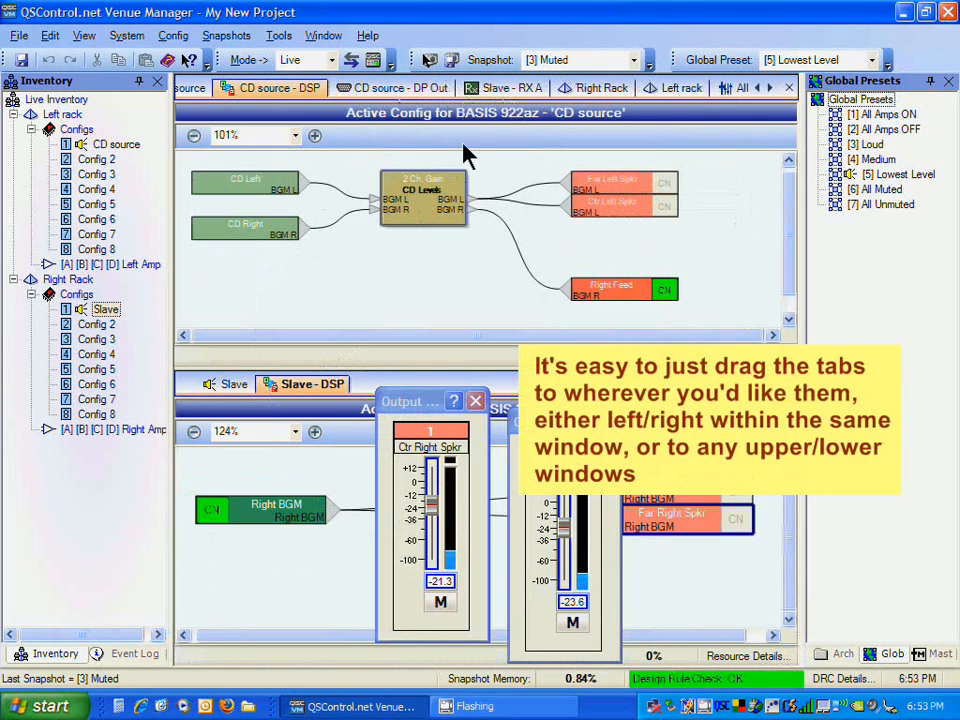
click(608, 422)
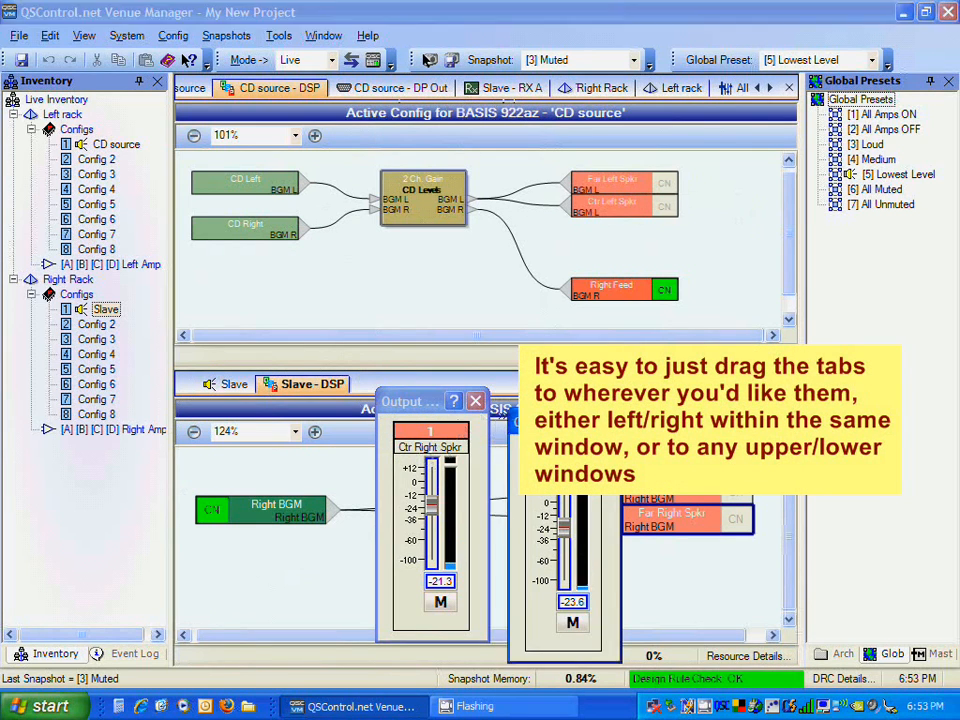
click(477, 398)
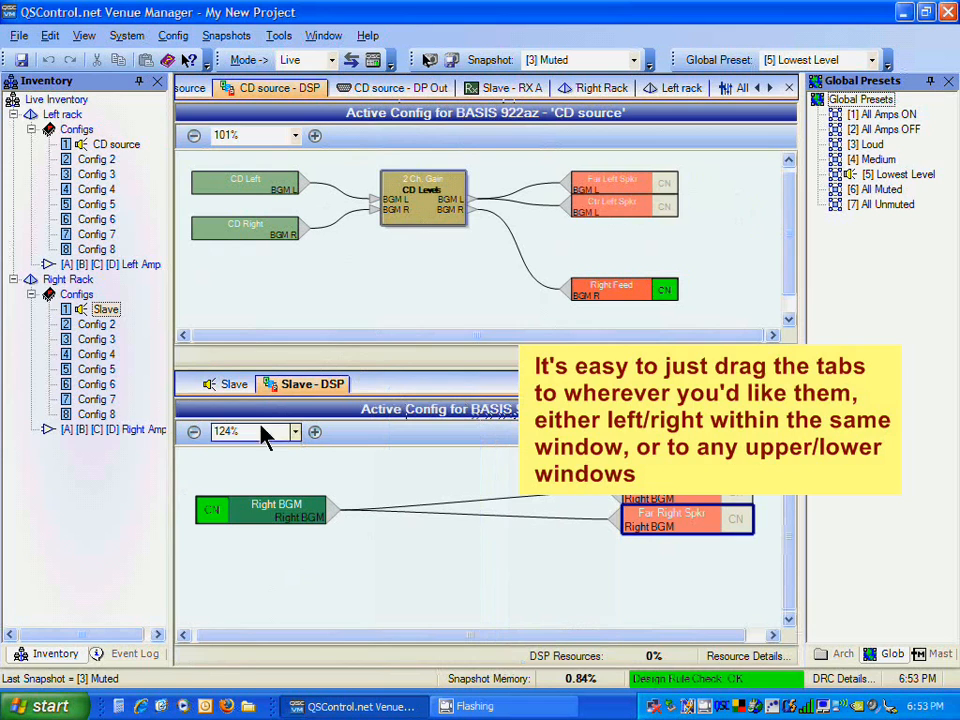
Step: Open the Slave configuration's DSP outputs block in the lower tab group to show its data port outputs
click(229, 386)
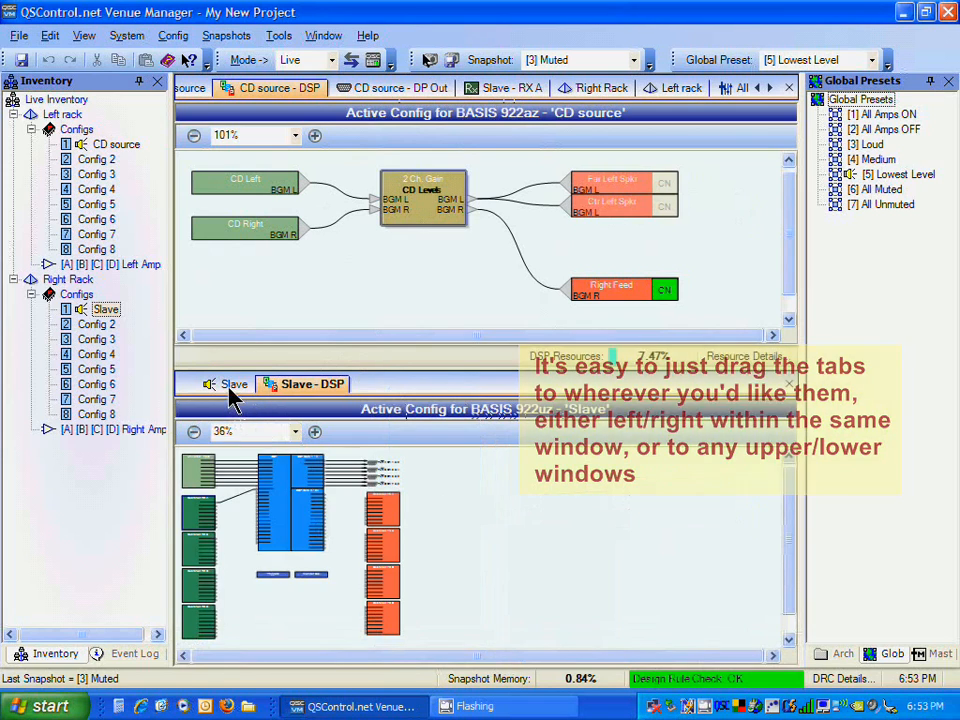
click(315, 432)
click(315, 432)
click(315, 432)
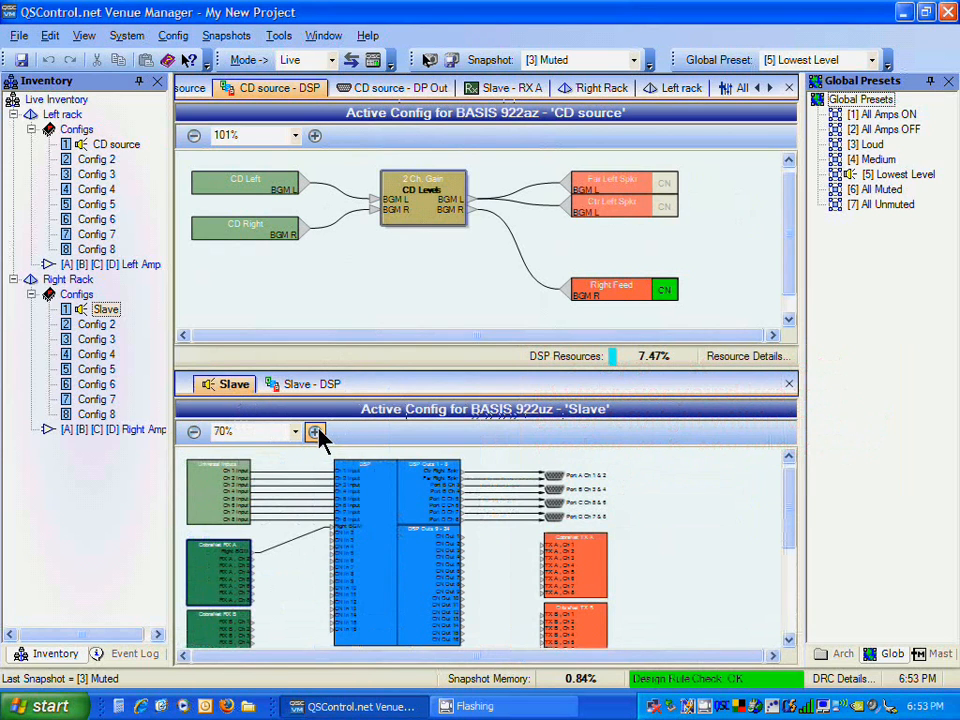
double_click(408, 493)
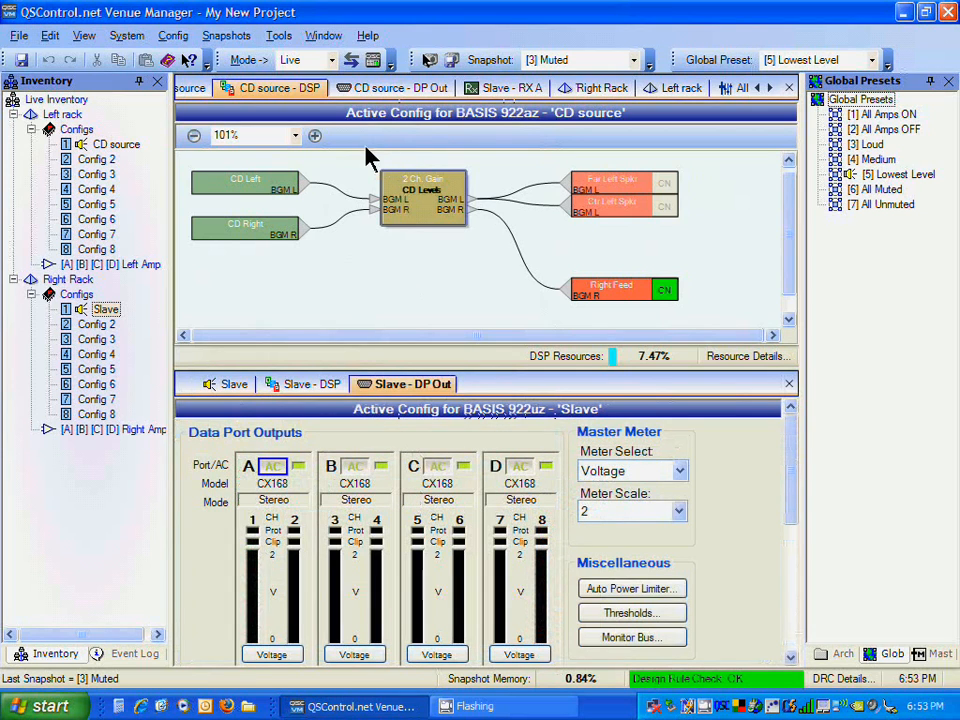
Step: Toggle AC power off and back on for the CD source and Slave amplifiers from their data port outputs
click(395, 90)
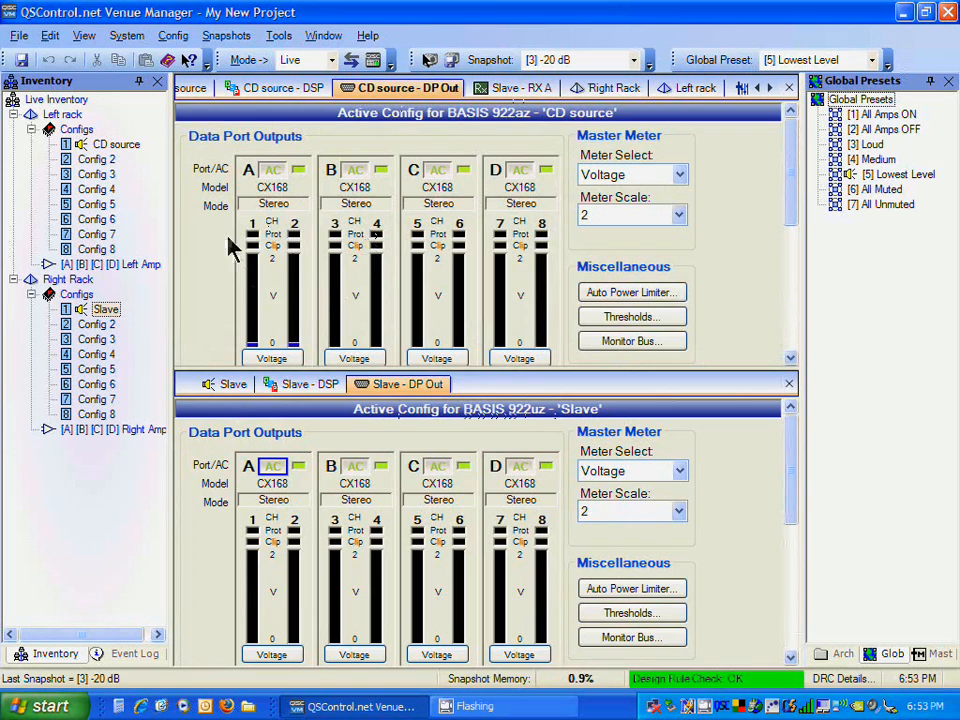
click(356, 174)
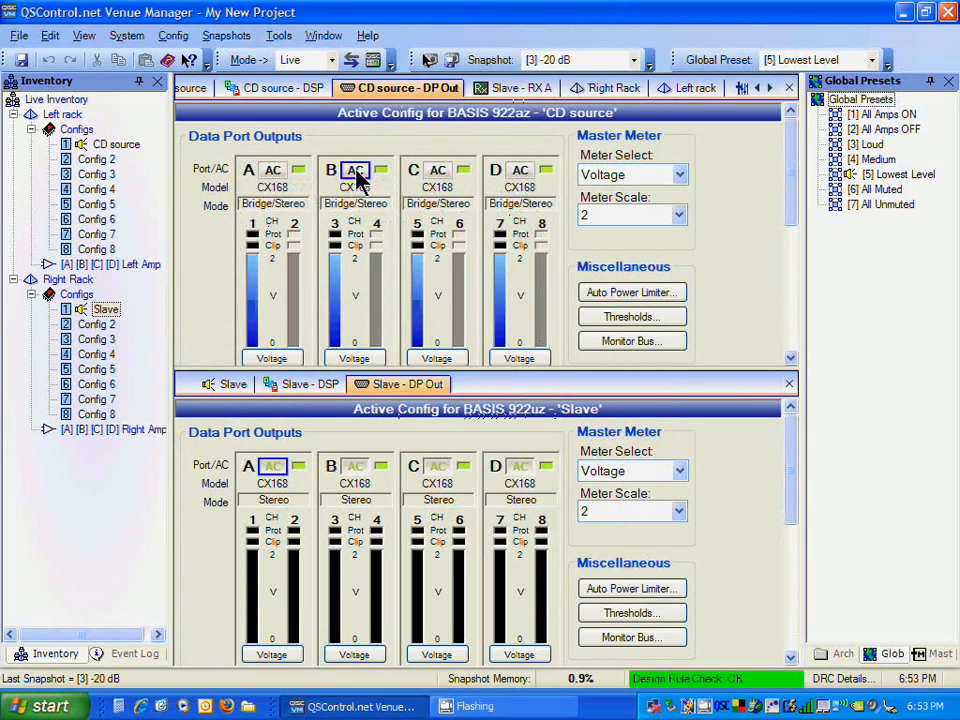
click(356, 468)
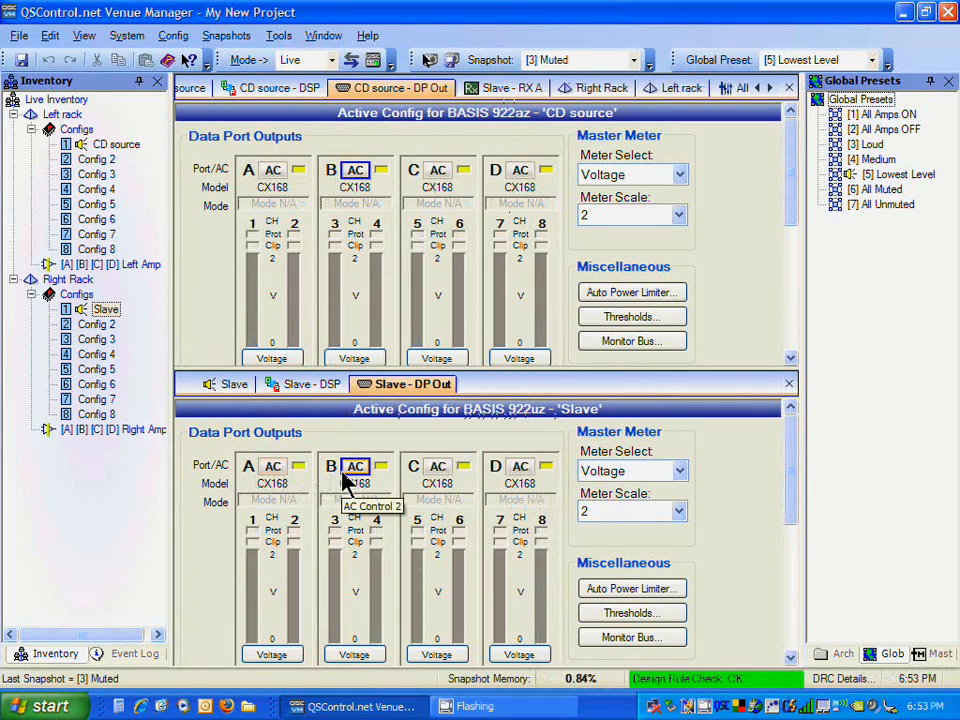
click(525, 470)
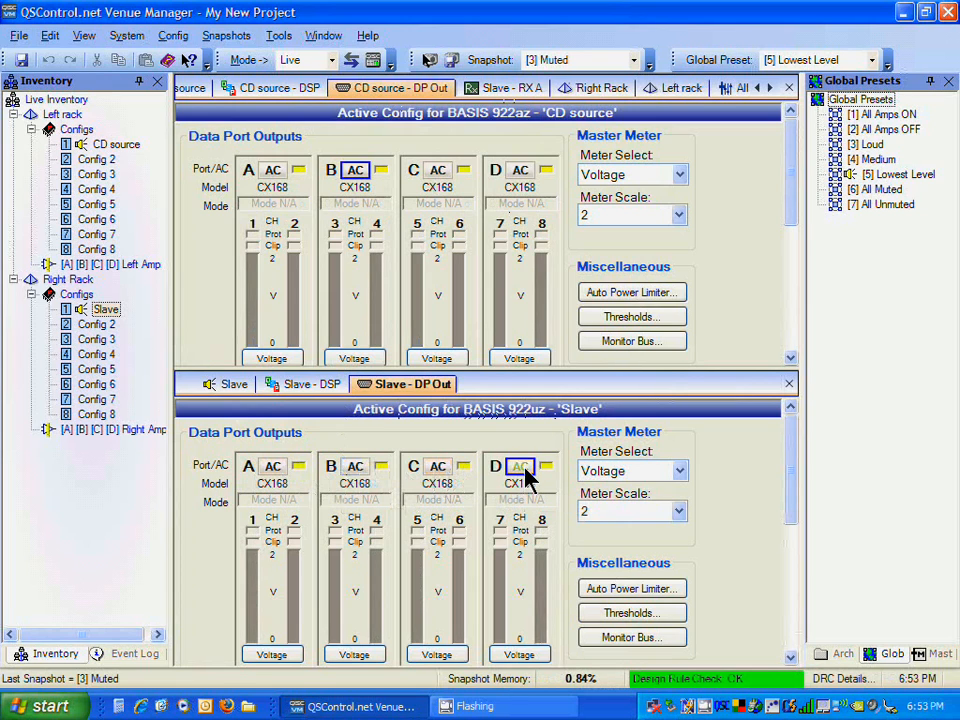
click(522, 172)
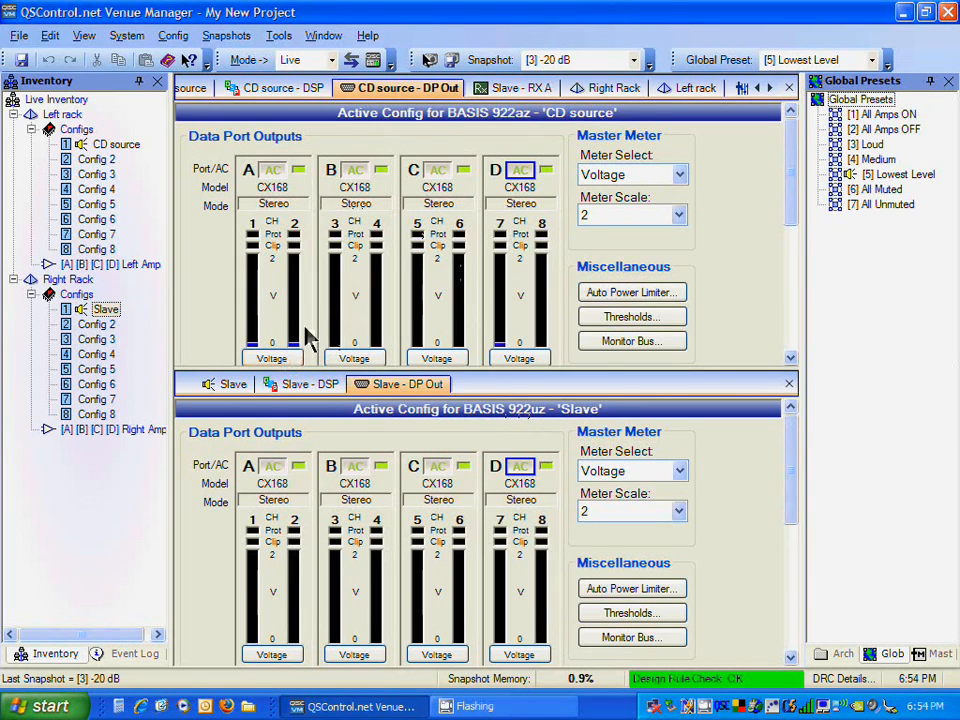
Step: Alternate the snapshot between -10 dB and Full Up, finishing on the -10 dB snapshot
click(634, 61)
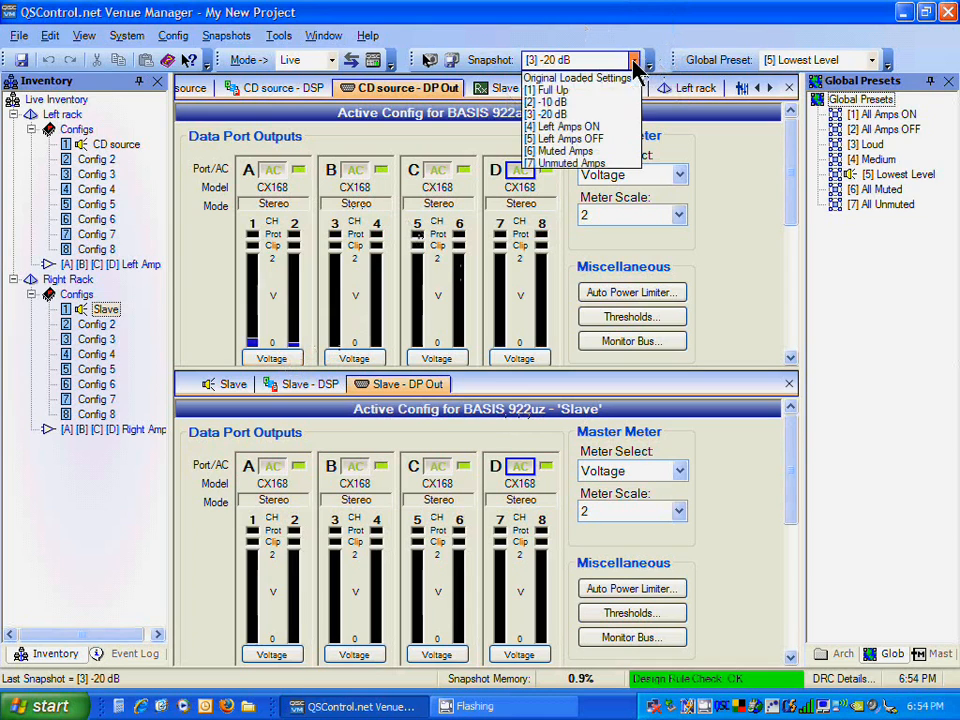
click(560, 102)
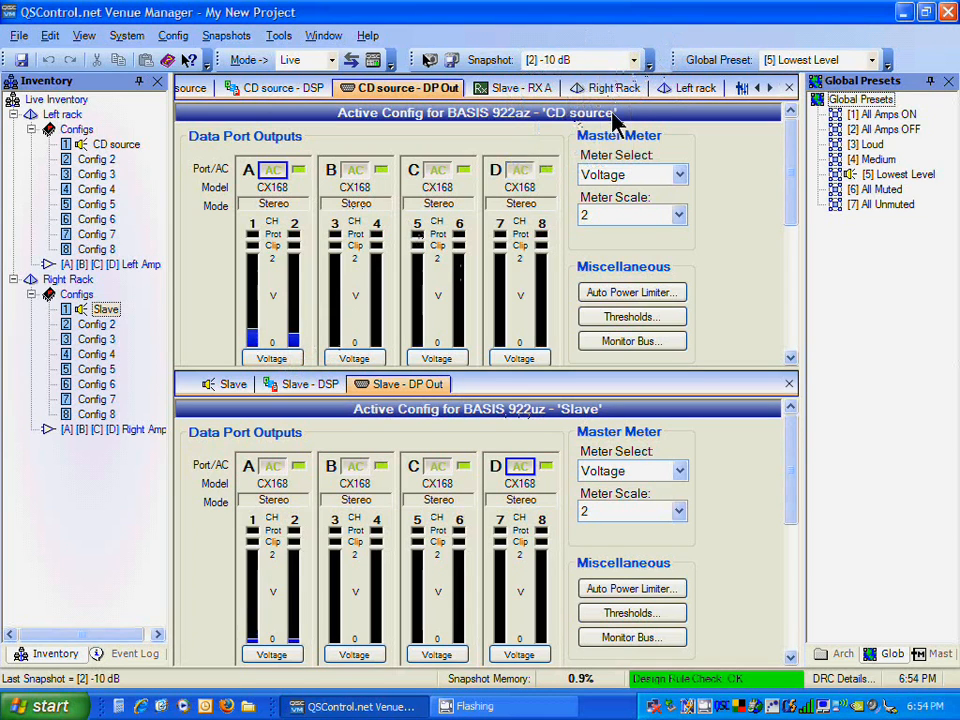
click(634, 61)
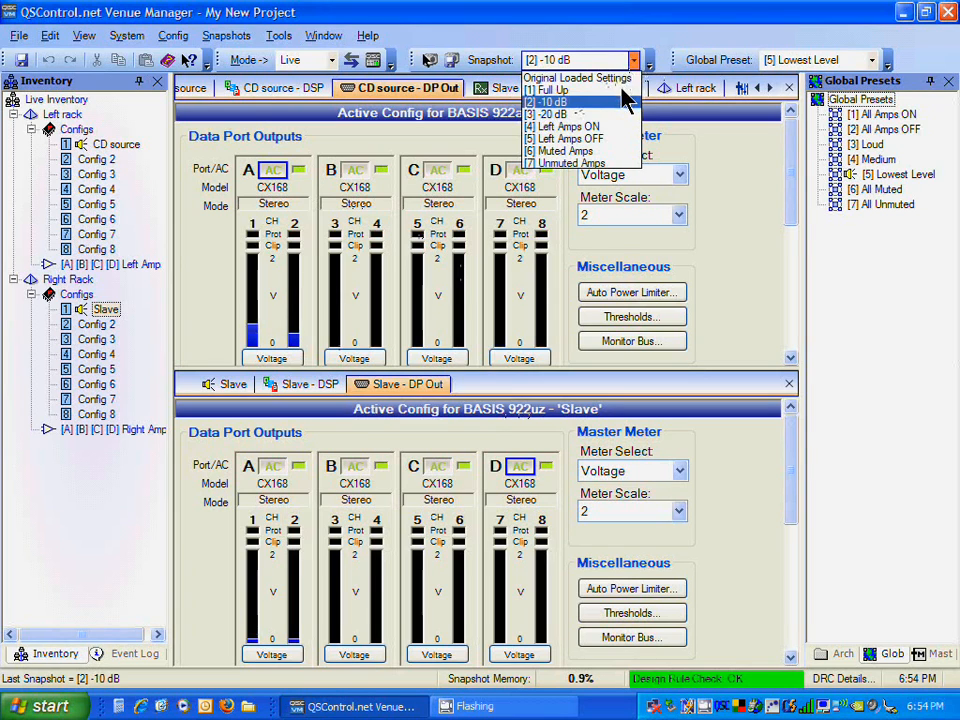
click(622, 90)
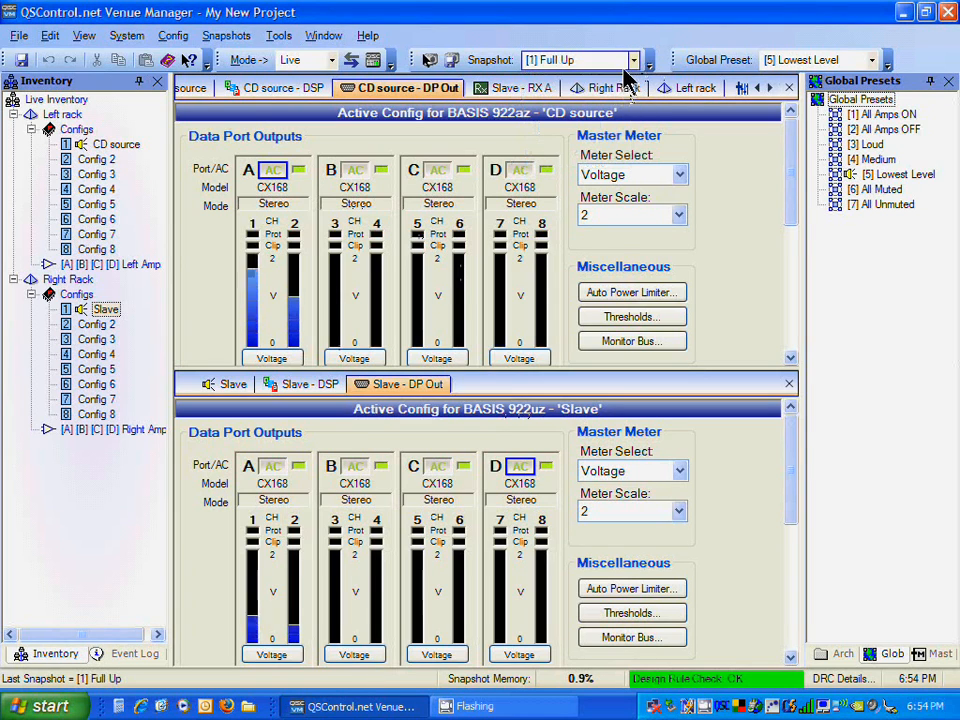
click(633, 61)
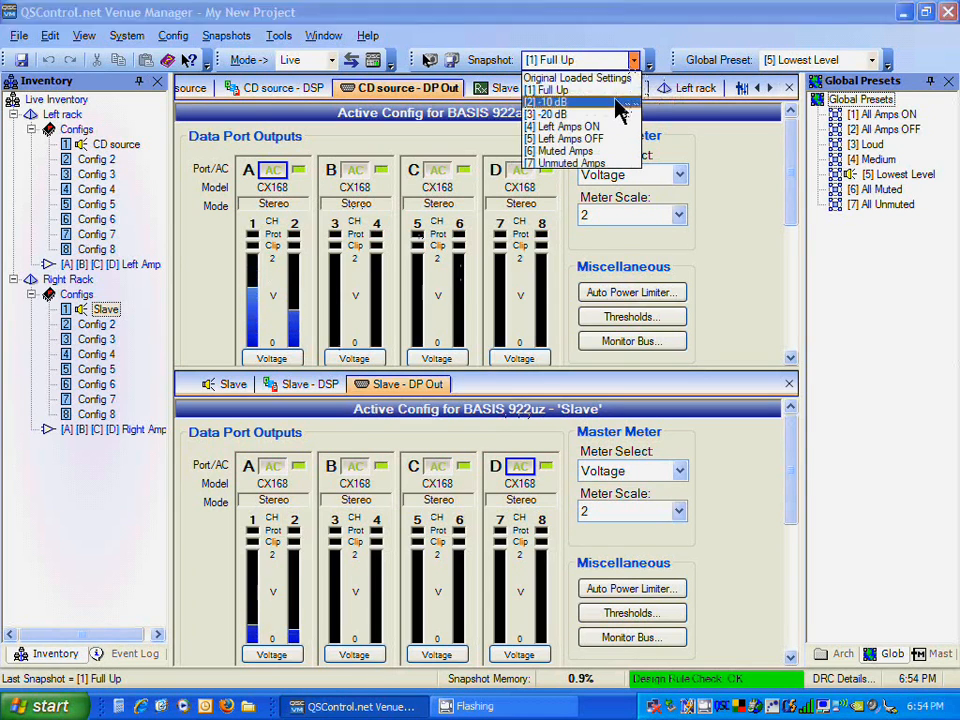
click(617, 102)
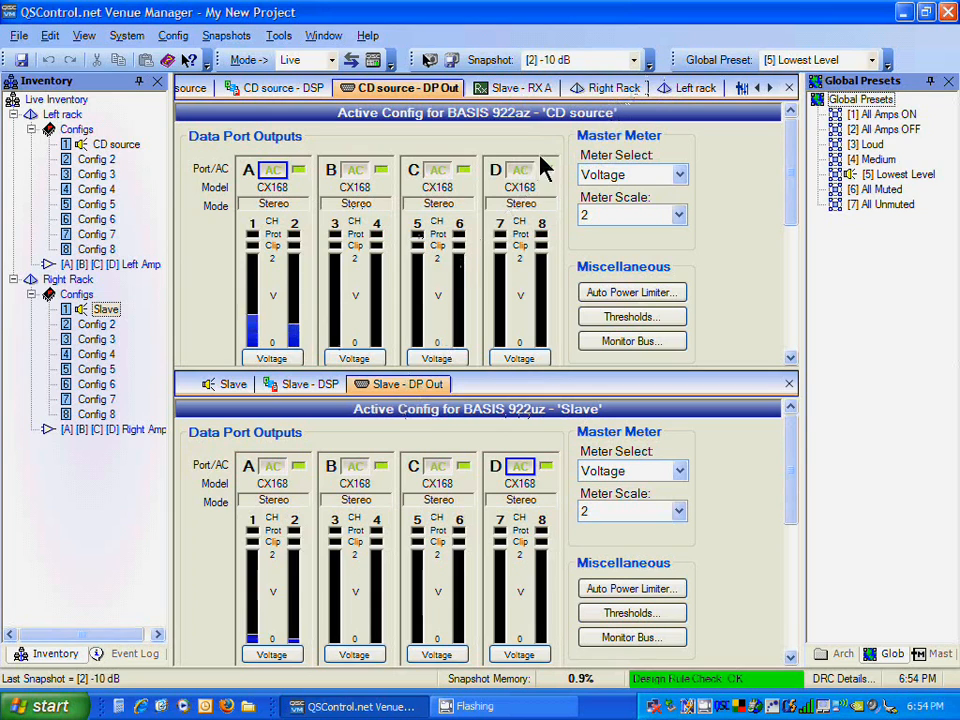
Step: Recall the All Amps OFF global preset followed by the All Amps ON global preset
click(815, 60)
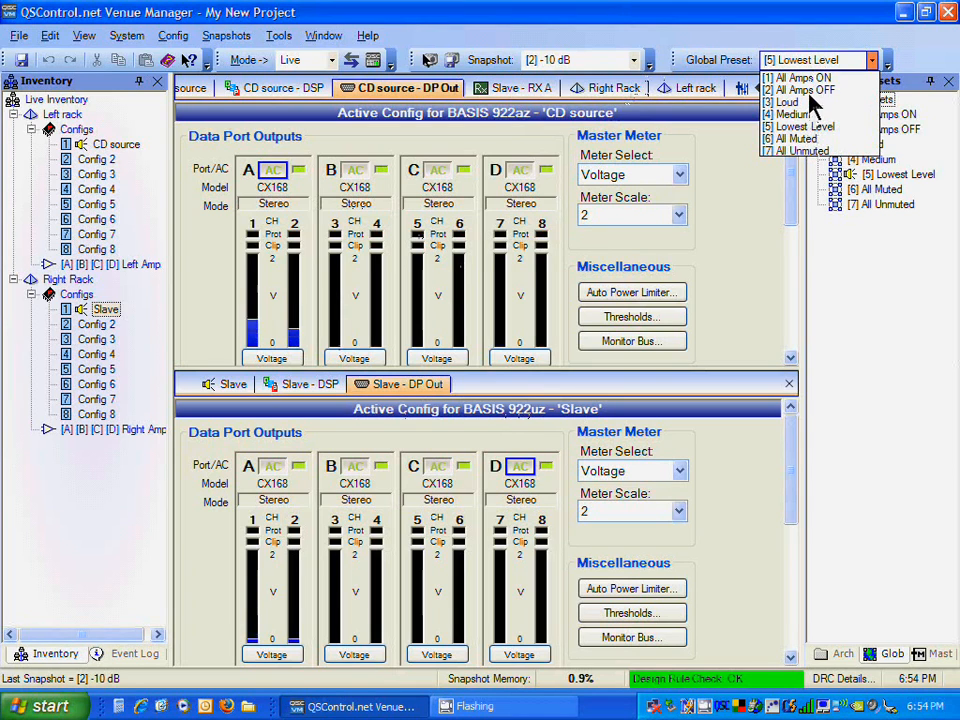
click(809, 90)
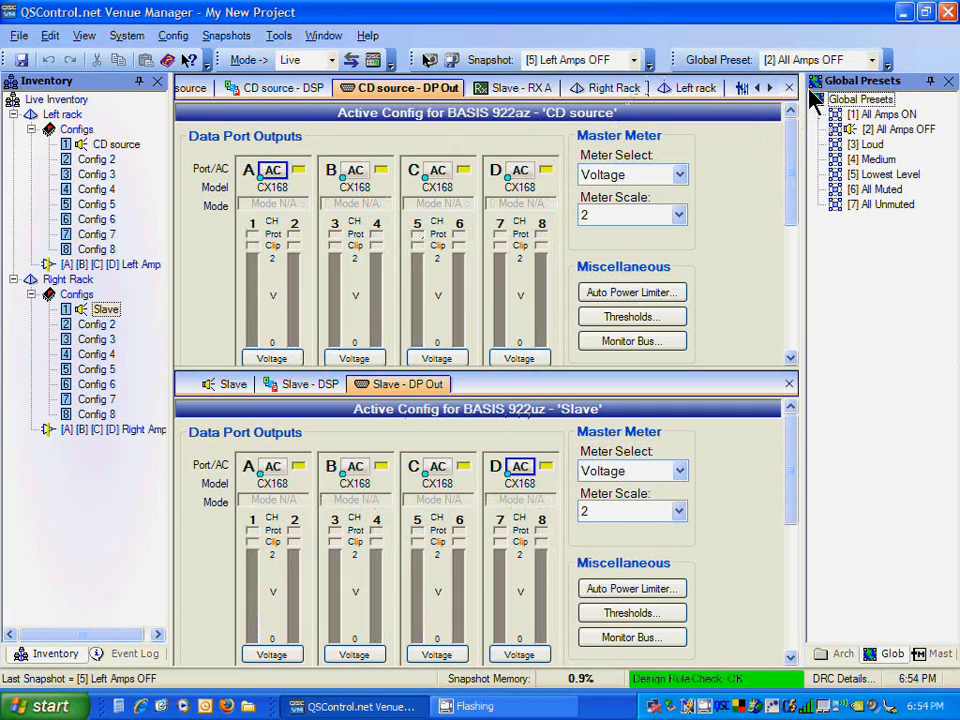
click(868, 61)
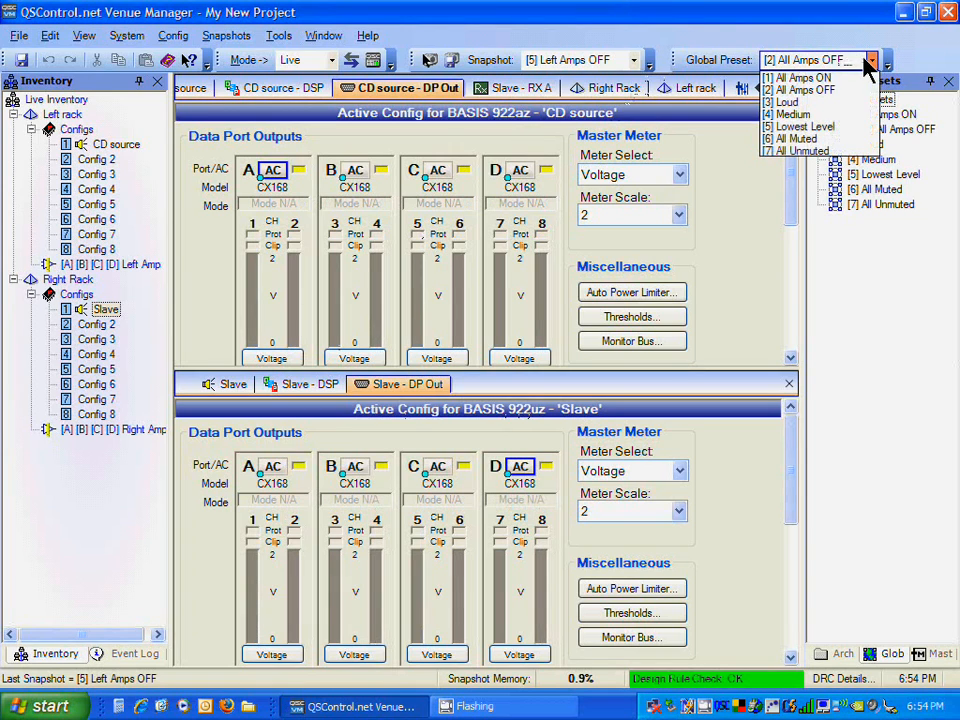
click(815, 79)
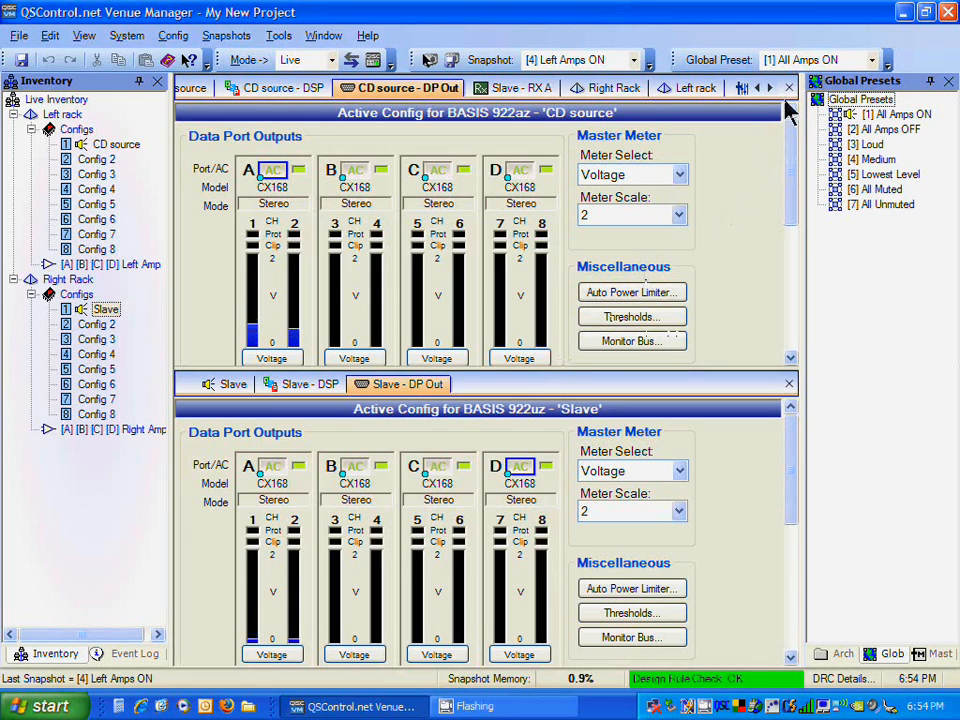
Step: Recall the All Muted global preset
click(804, 62)
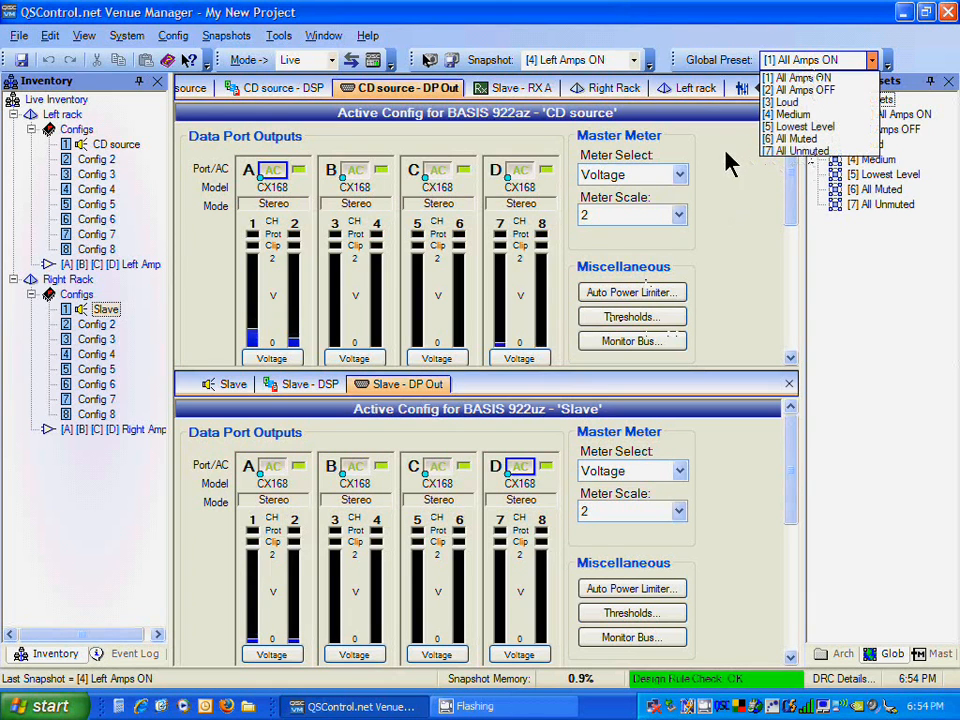
drag(791, 176, 797, 336)
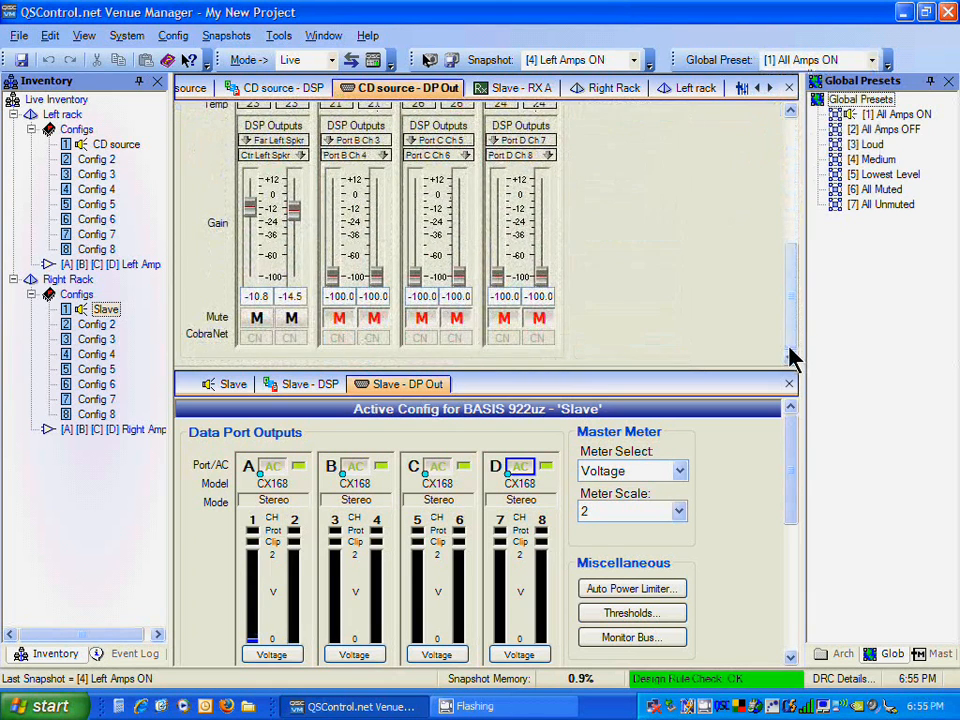
drag(795, 489, 797, 643)
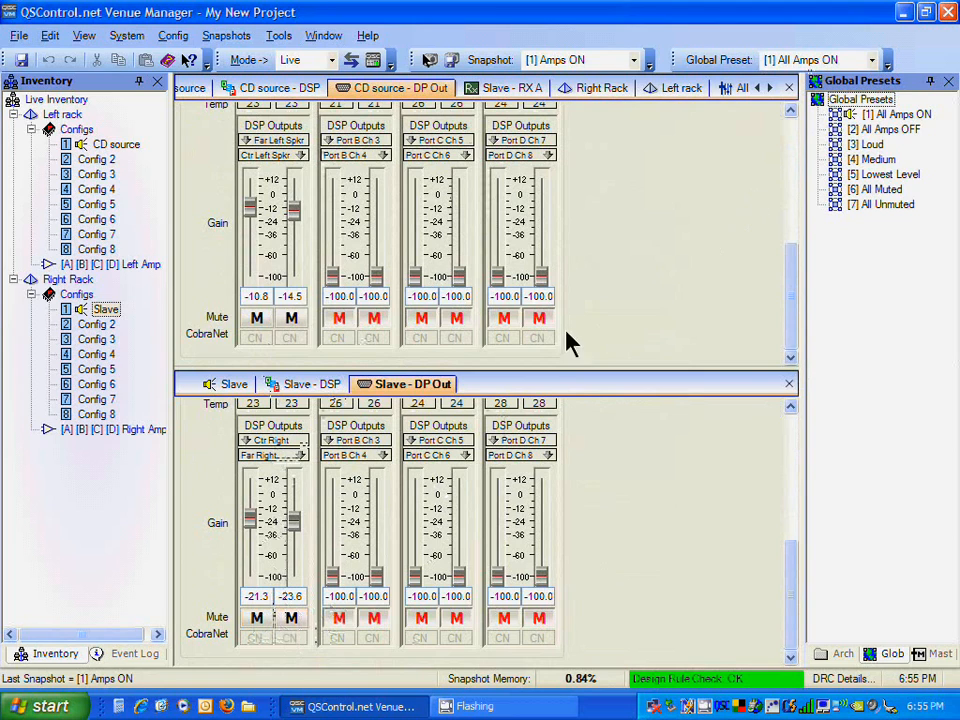
click(828, 62)
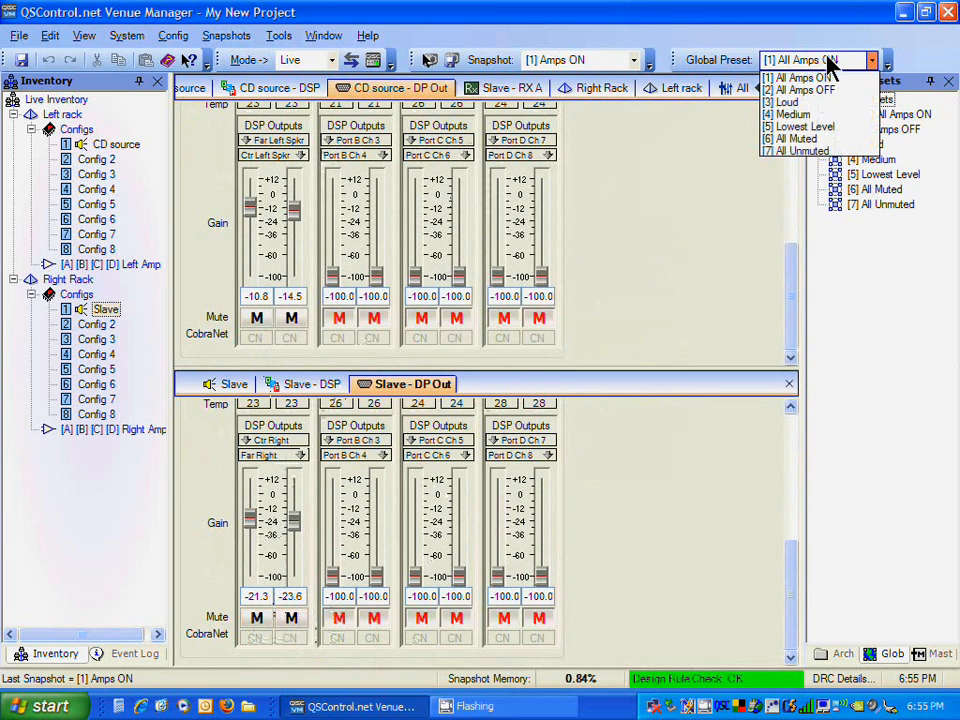
click(813, 141)
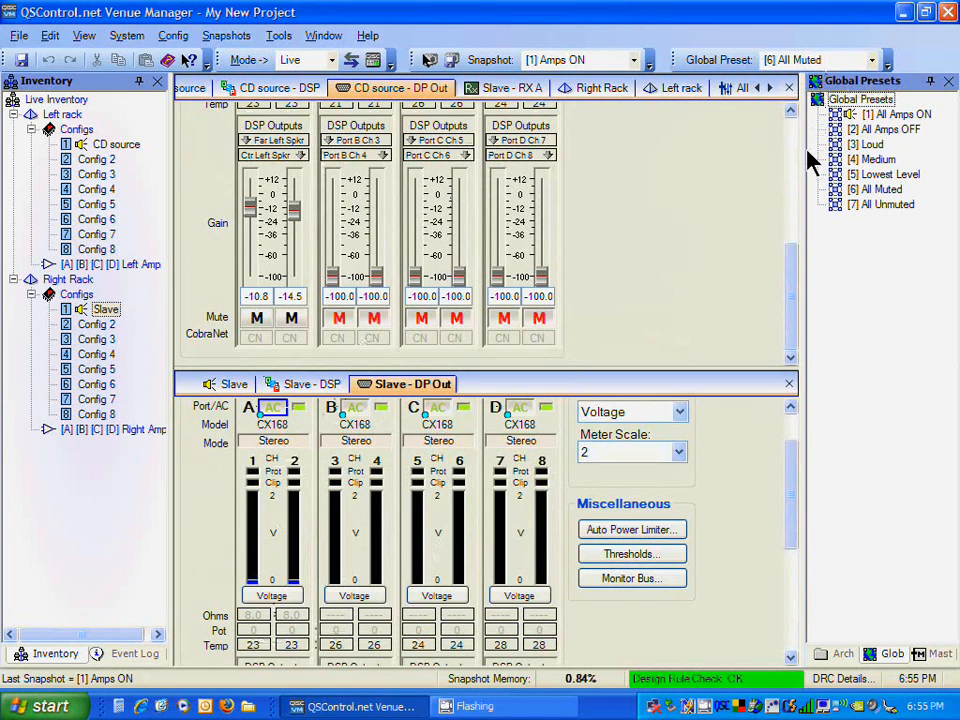
Step: Alternate between the All Muted and All Unmuted global presets, checking the output faders, and finish on All Unmuted
click(816, 62)
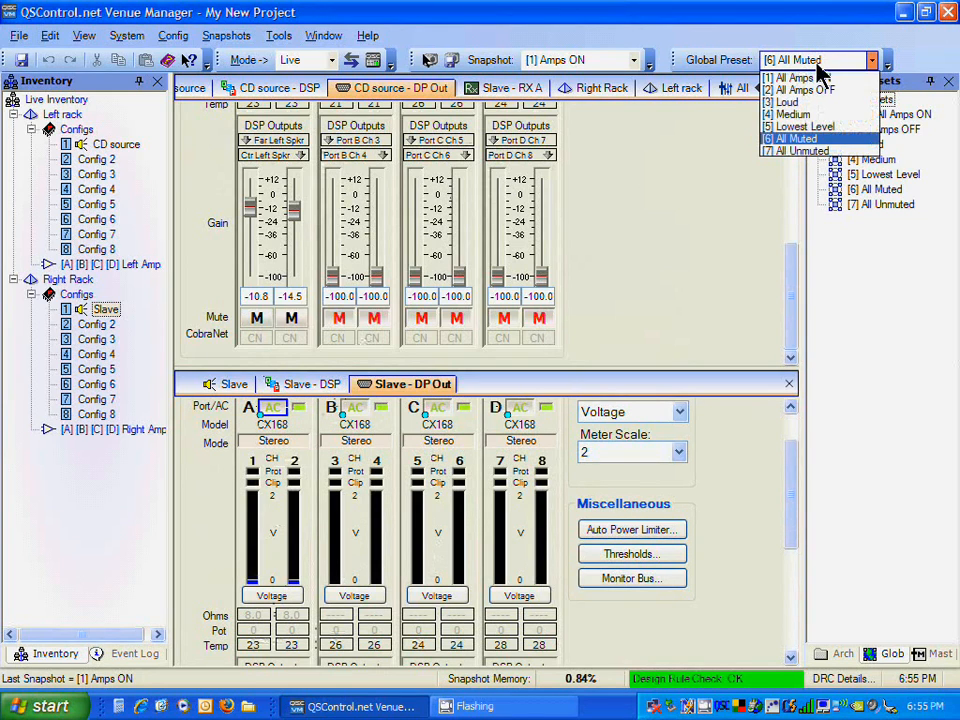
click(815, 140)
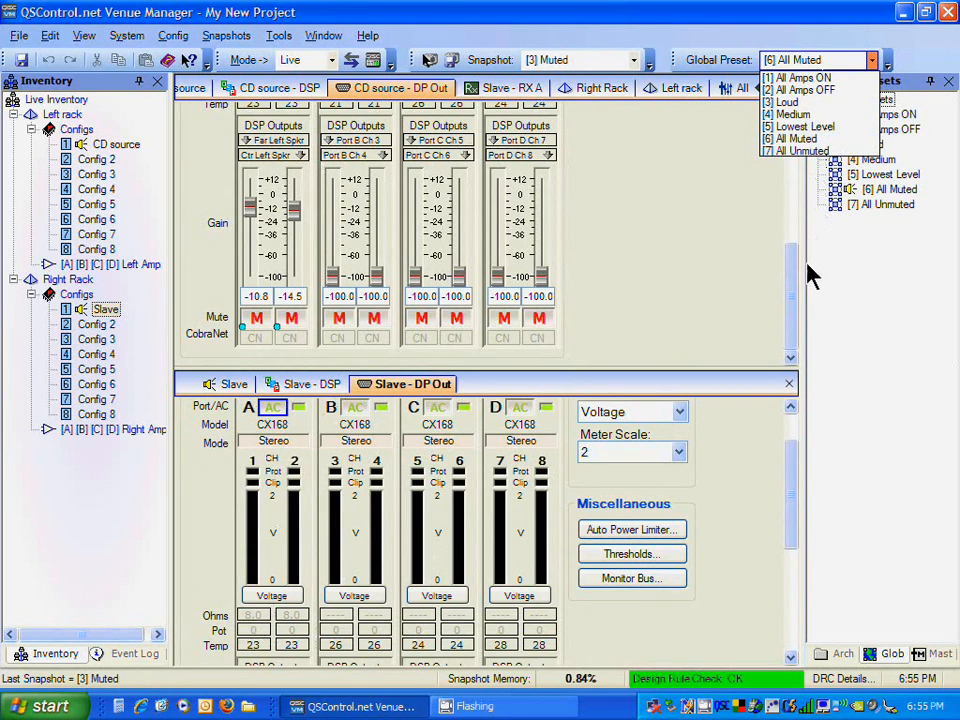
click(800, 151)
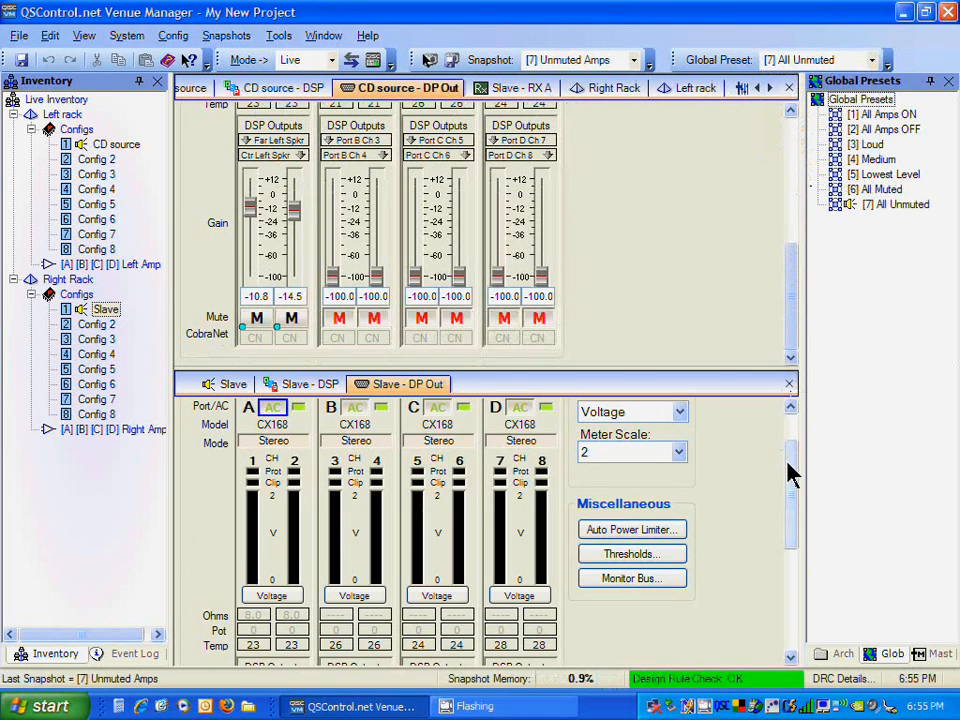
drag(789, 471, 801, 617)
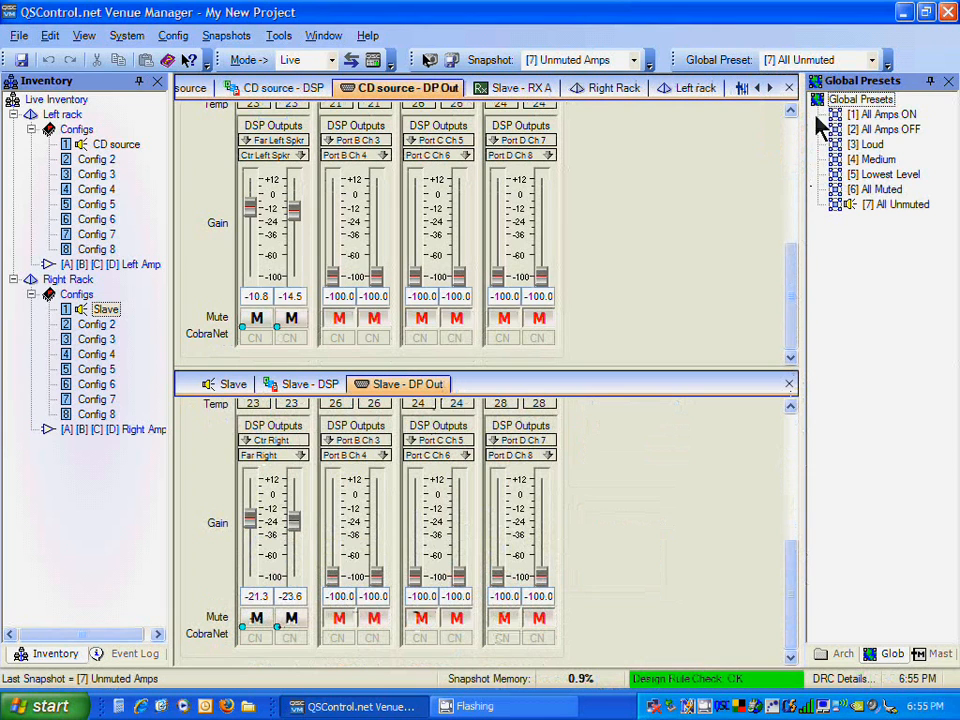
click(840, 64)
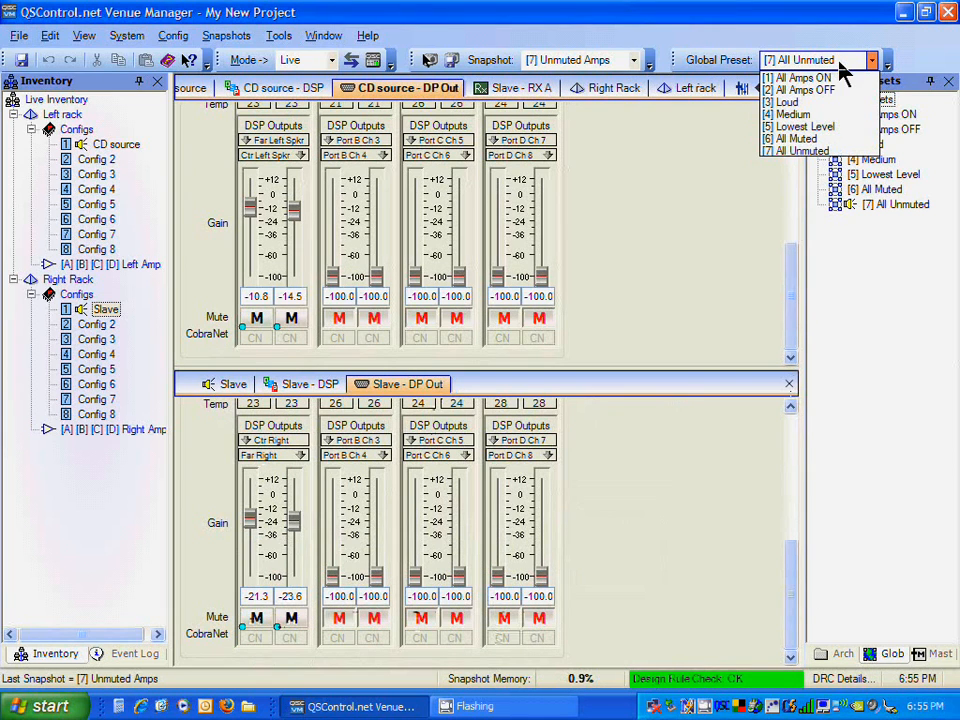
click(816, 139)
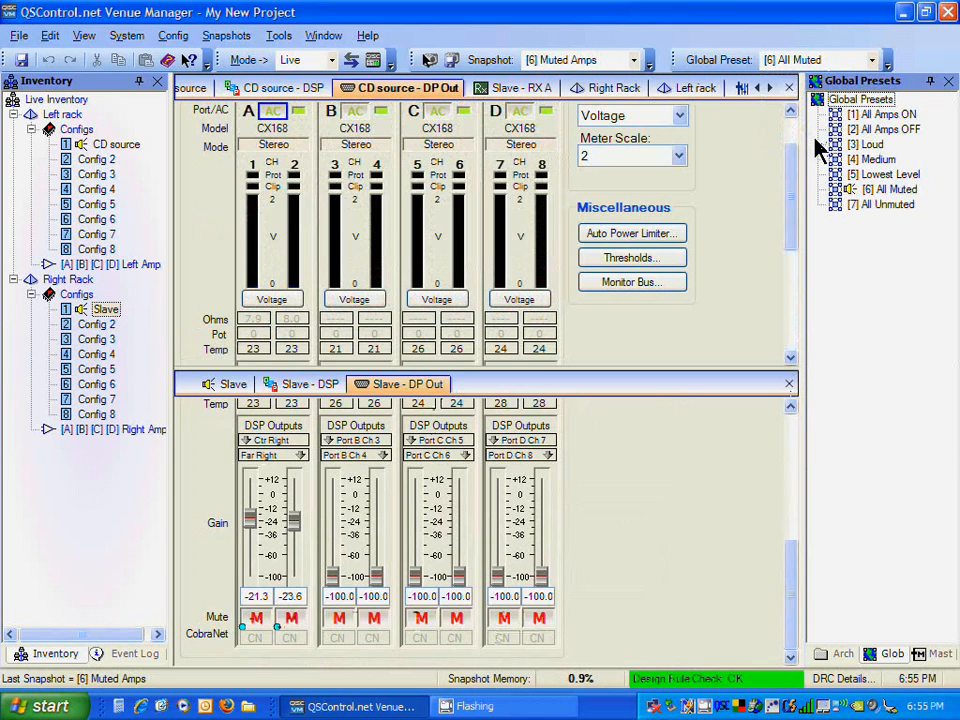
drag(793, 182, 789, 300)
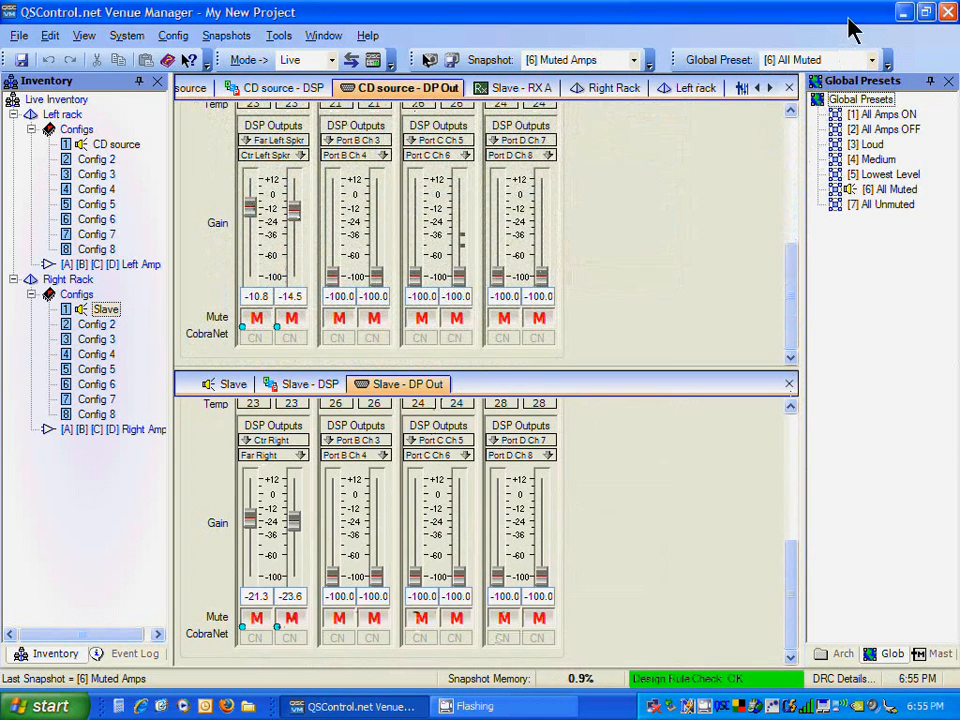
click(866, 60)
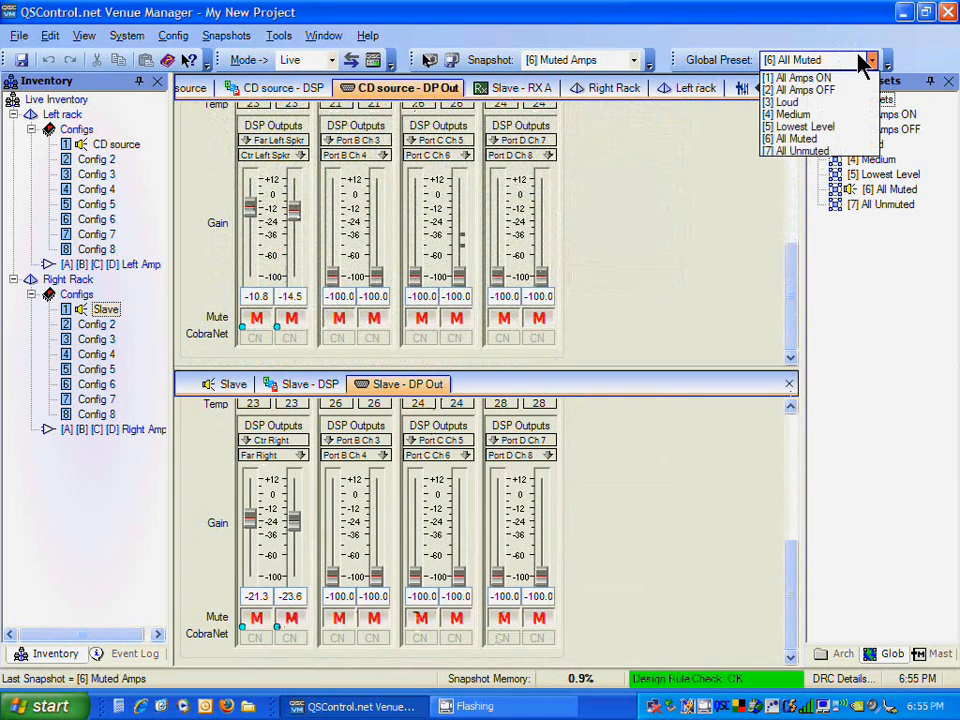
click(809, 152)
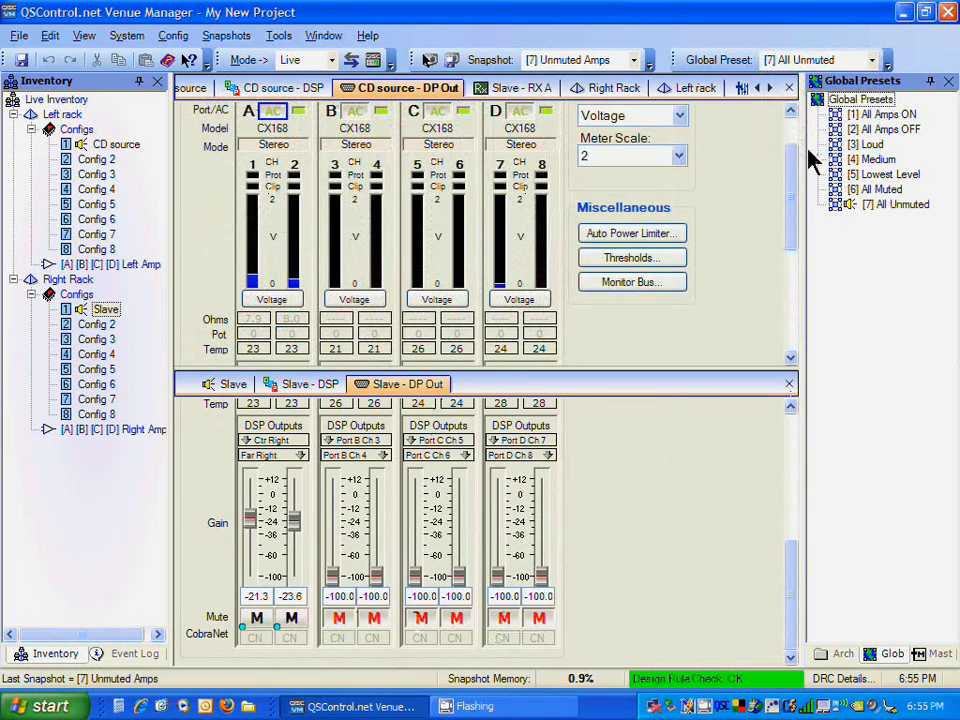
drag(793, 189, 789, 279)
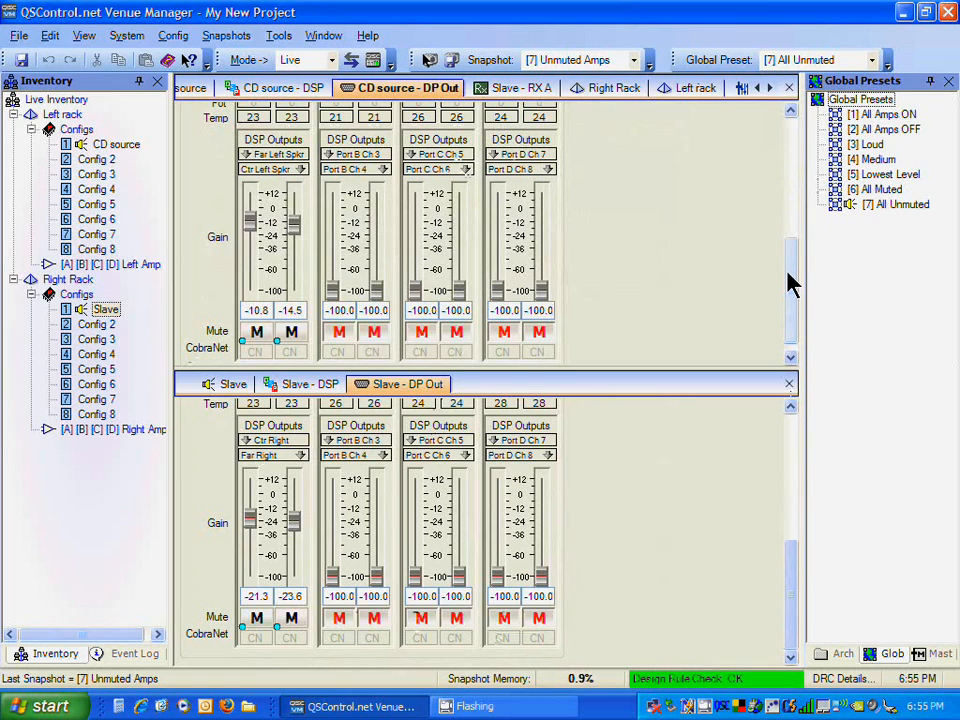
Step: Recall the All Muted and then the All Unmuted global presets from the Global Presets list
click(810, 295)
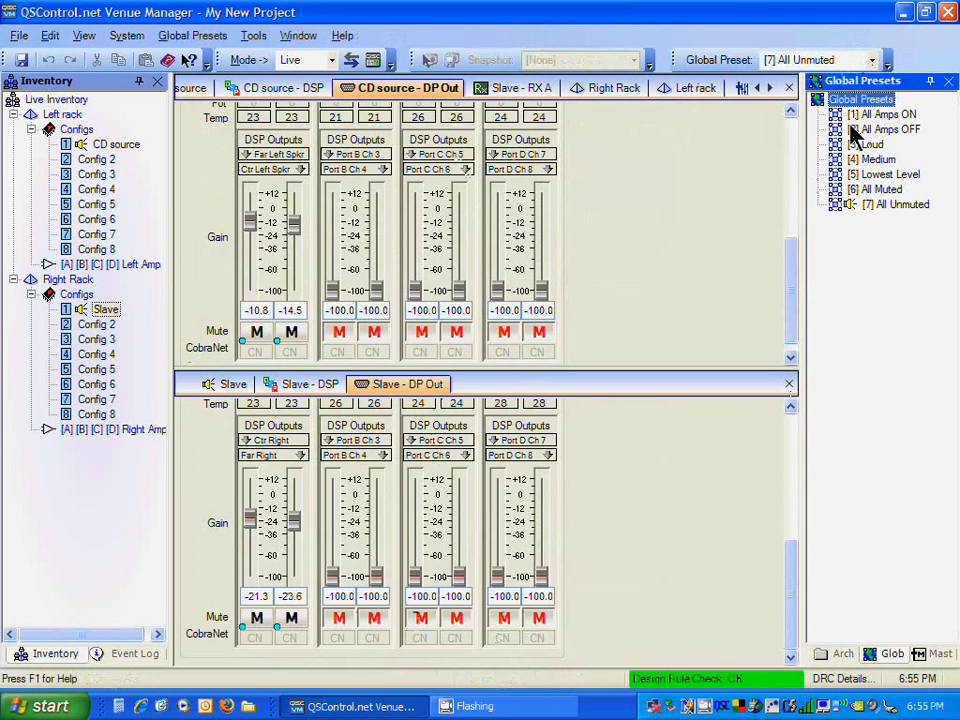
right_click(864, 196)
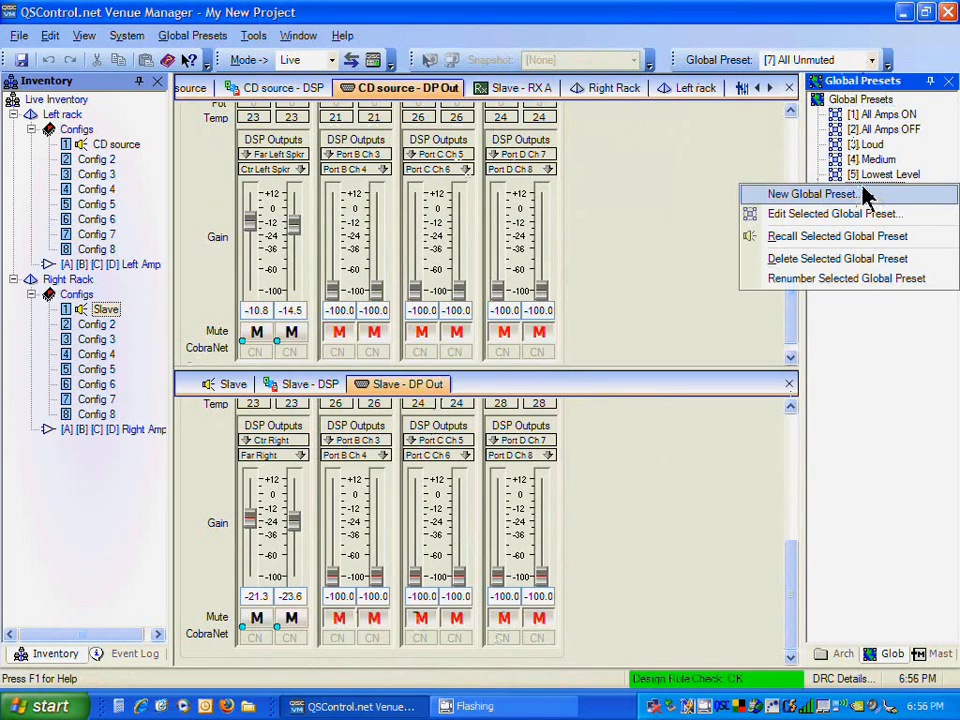
click(845, 237)
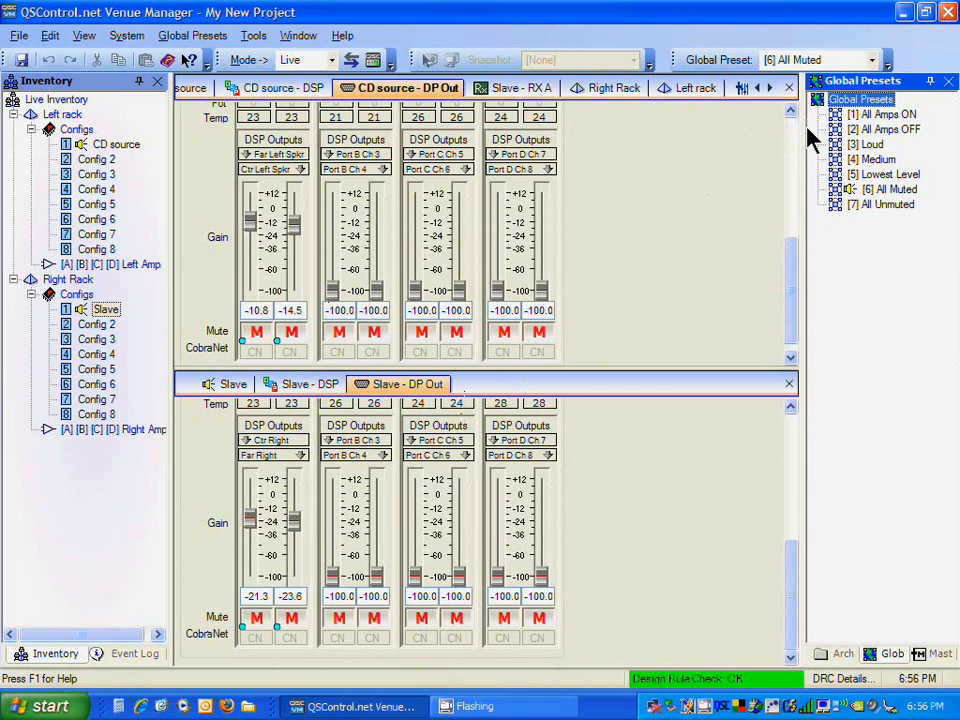
right_click(851, 206)
click(853, 256)
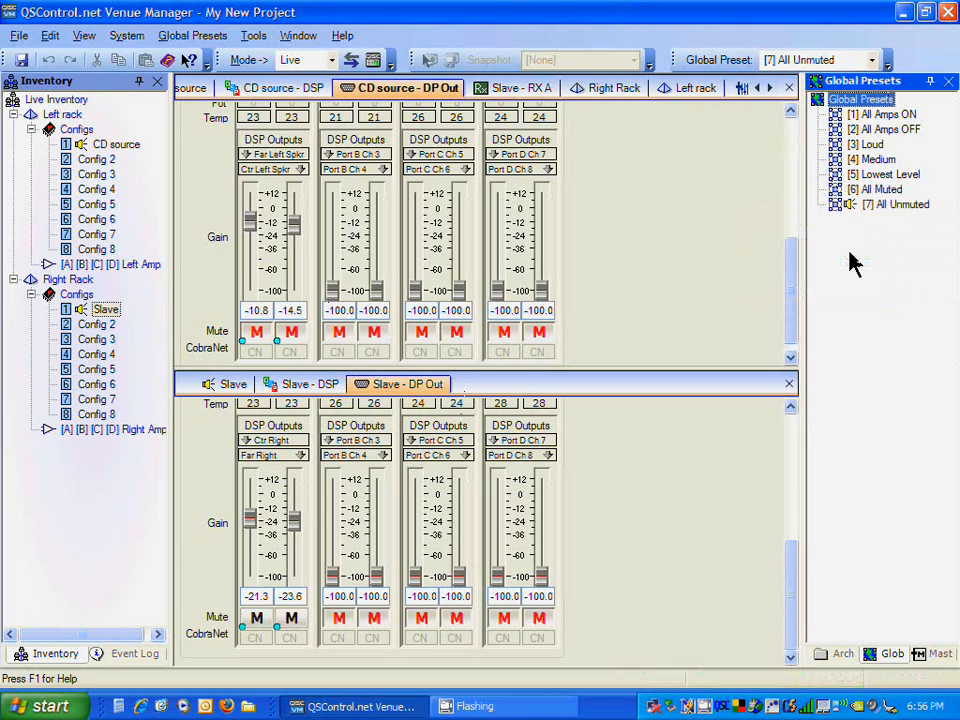
Step: Launch the QSCreator live control panel and move and resize its window beside the gain faders
click(370, 60)
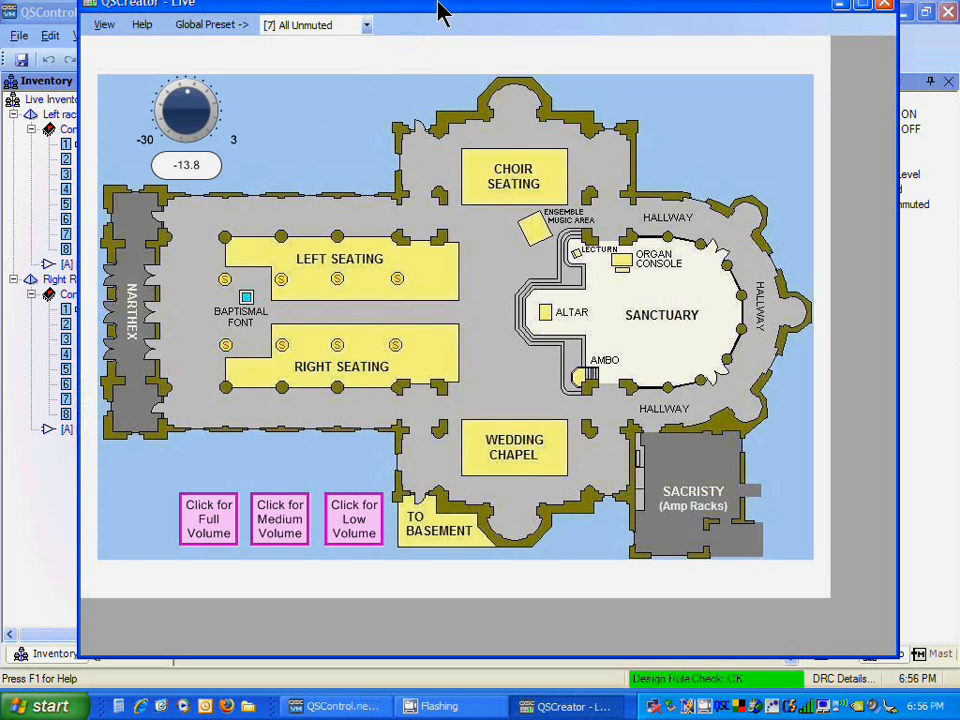
drag(439, 6, 442, 27)
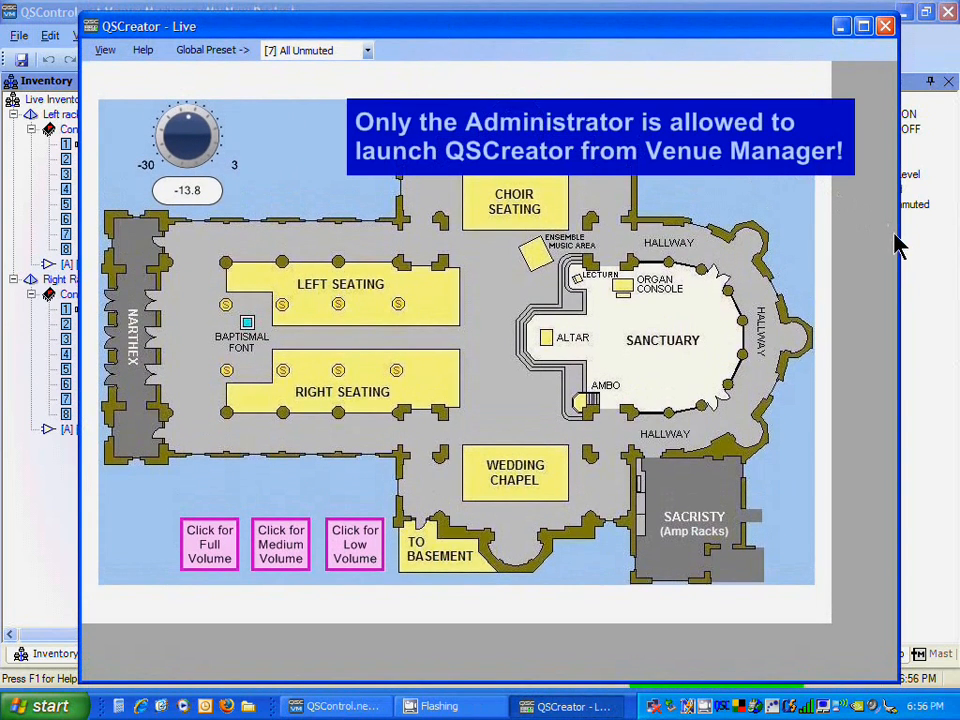
drag(897, 238, 847, 242)
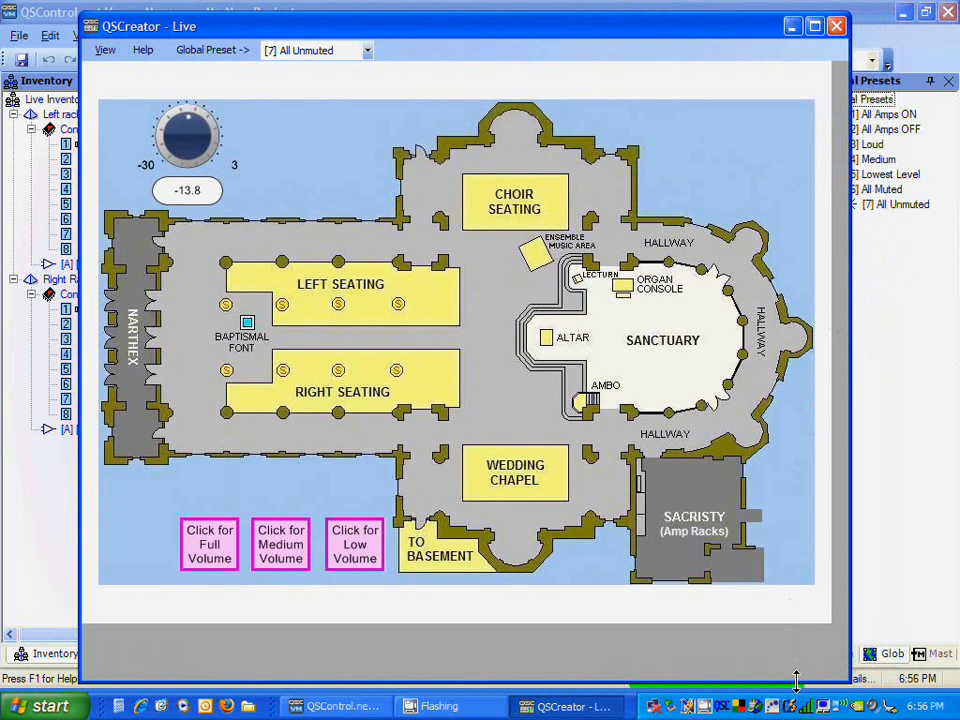
drag(797, 682, 786, 628)
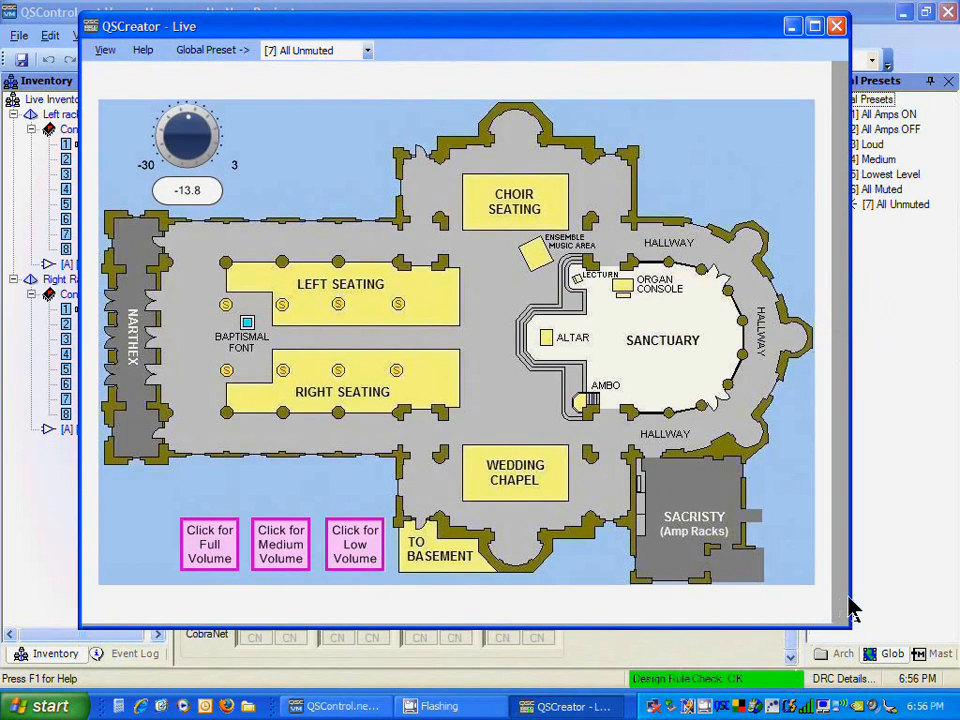
drag(850, 600, 833, 601)
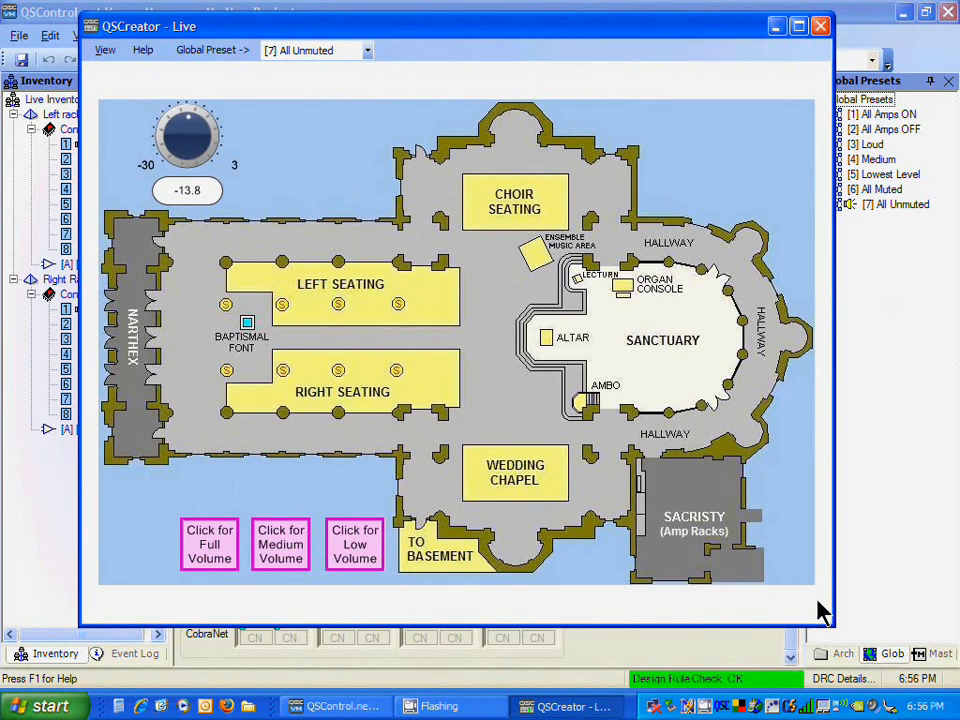
drag(583, 42, 916, 51)
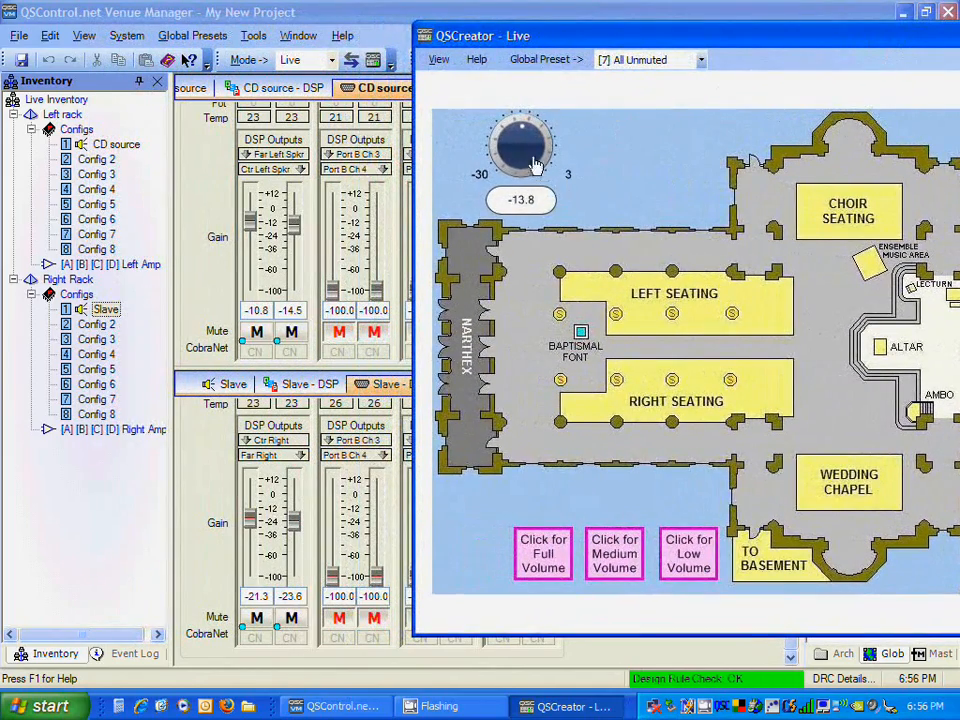
Step: Turn the QSCreator master volume knob up to -8.4
mouse_move(512, 138)
mouse_down()
mouse_move(516, 160)
mouse_move(506, 106)
mouse_move(507, 124)
mouse_up()
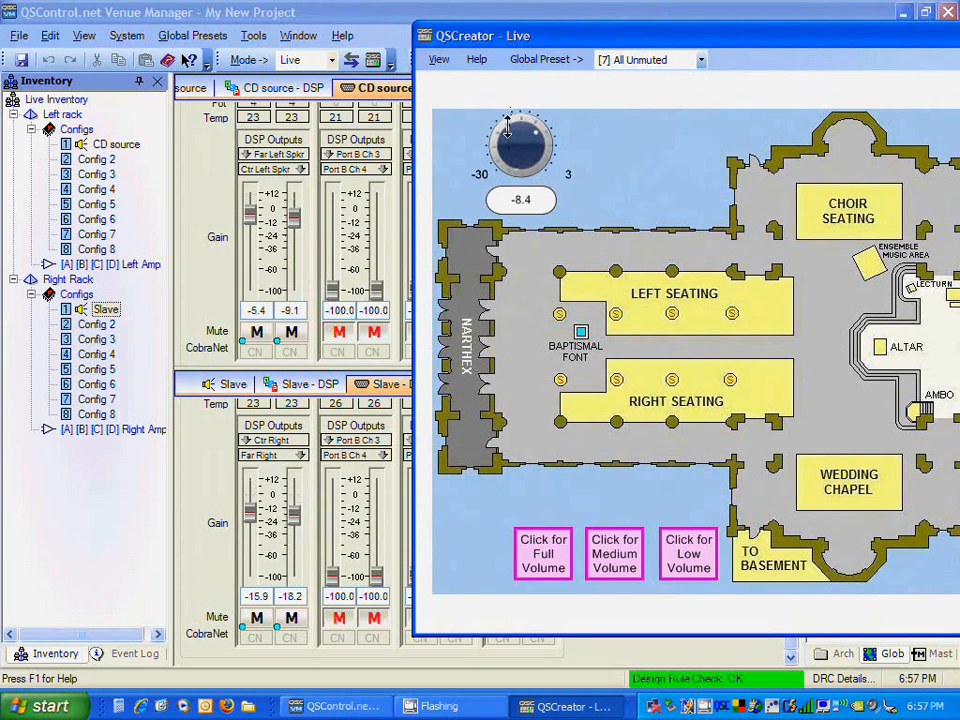
click(296, 514)
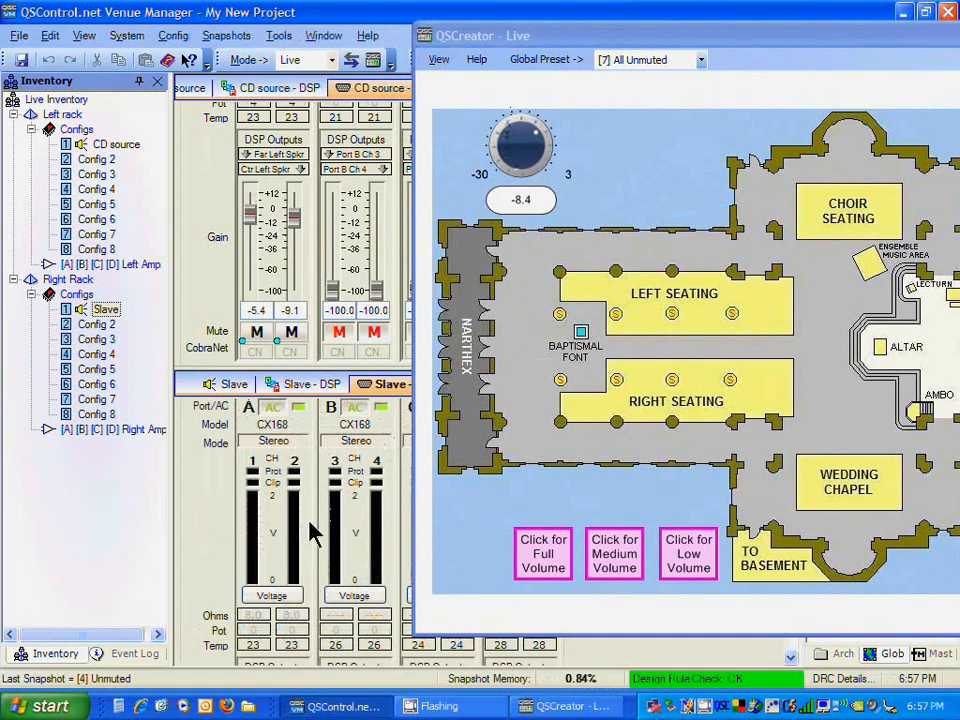
click(796, 636)
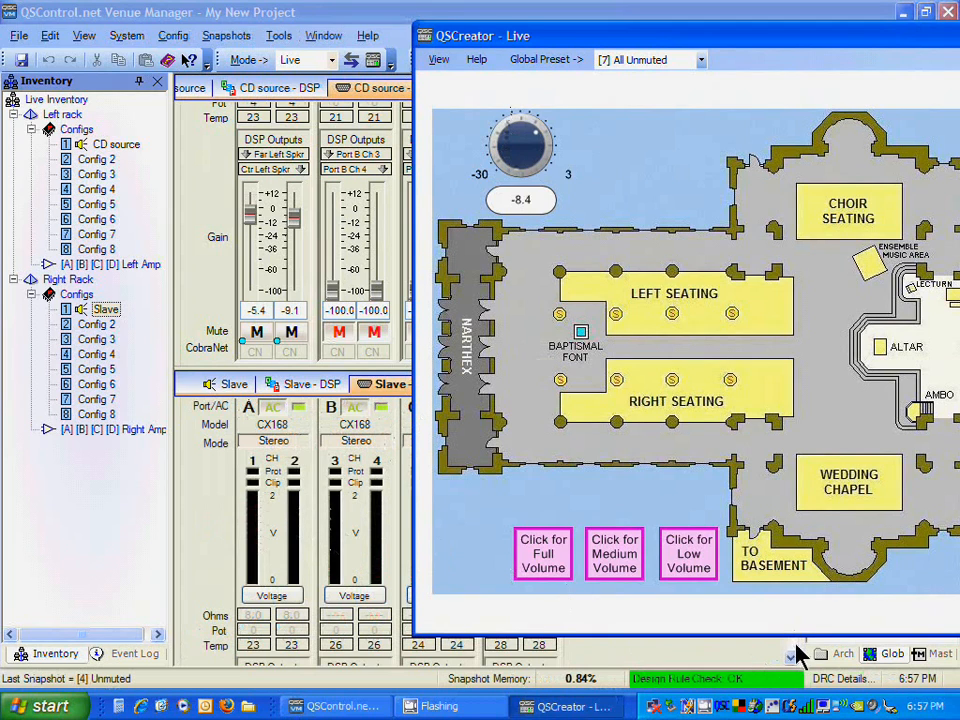
click(787, 646)
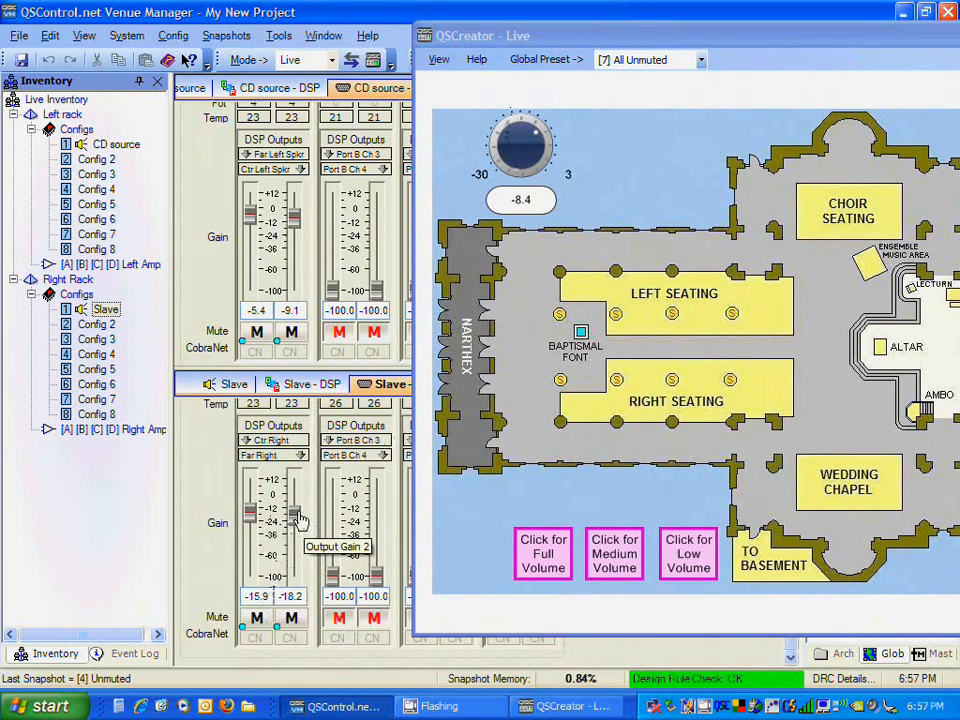
Step: Set both Slave DP Out channel 1 and 2 output gain faders to -6.8 dB
drag(296, 516, 253, 520)
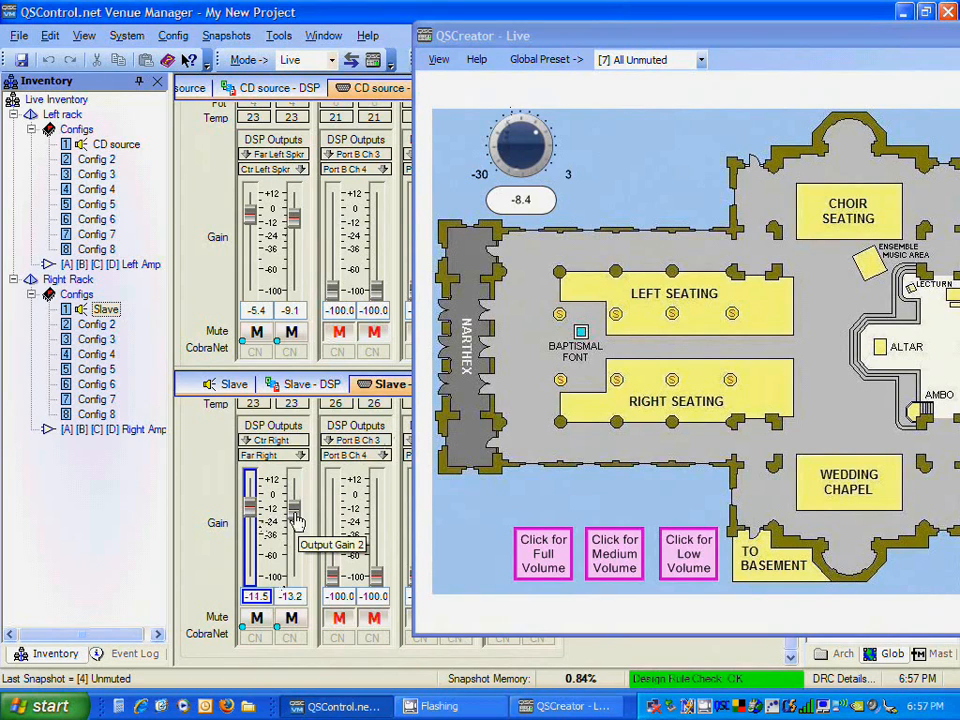
click(296, 518)
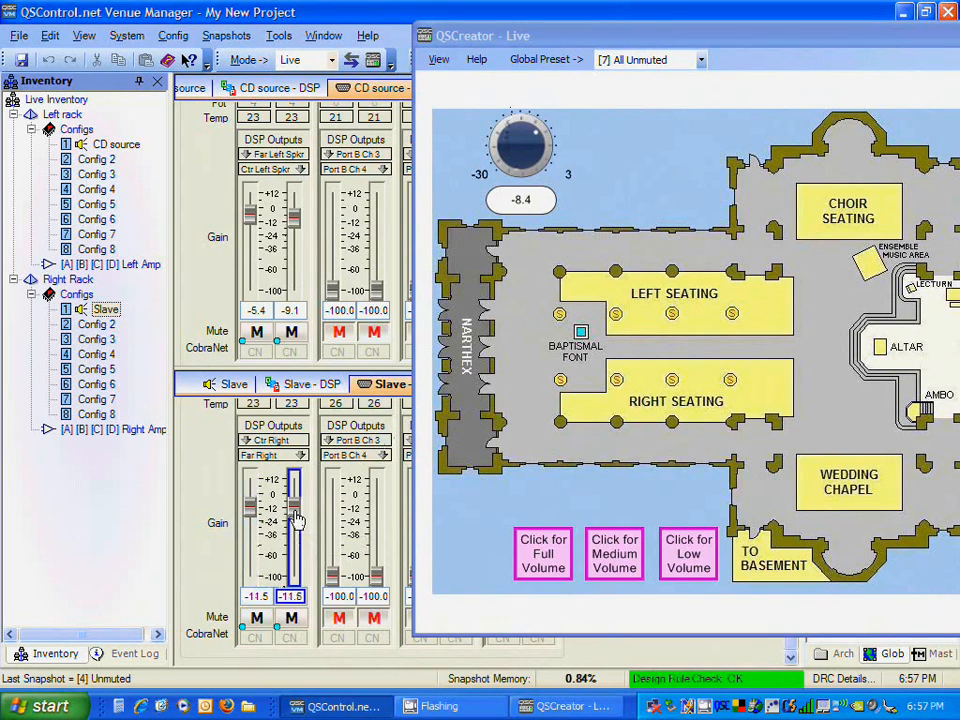
drag(296, 518, 256, 516)
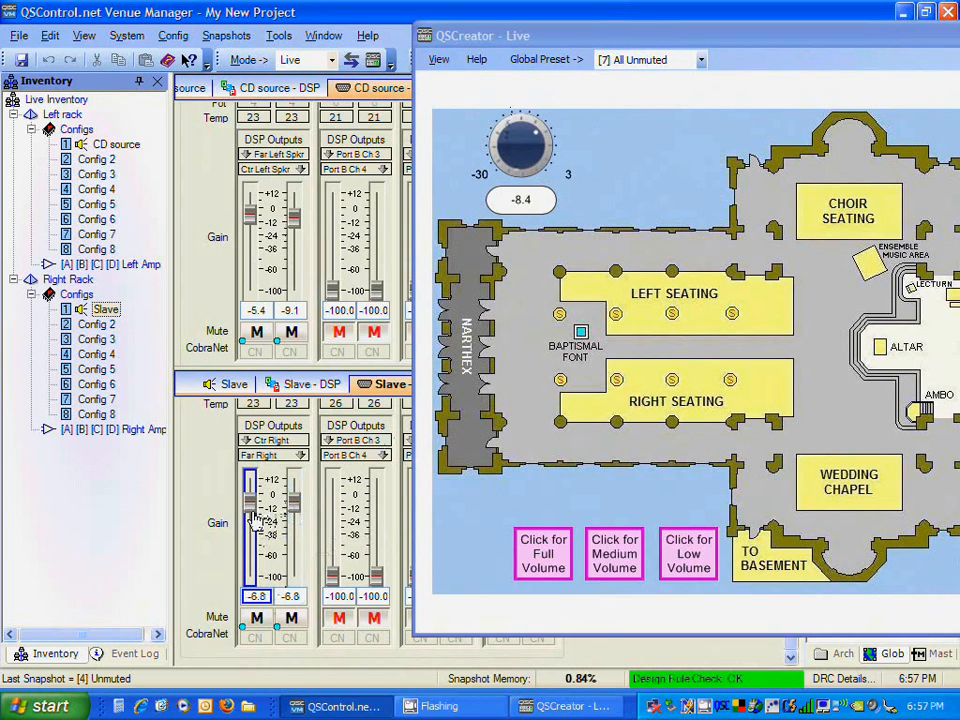
Step: Turn the QSCreator master volume knob down to -11.8
drag(506, 144, 383, 112)
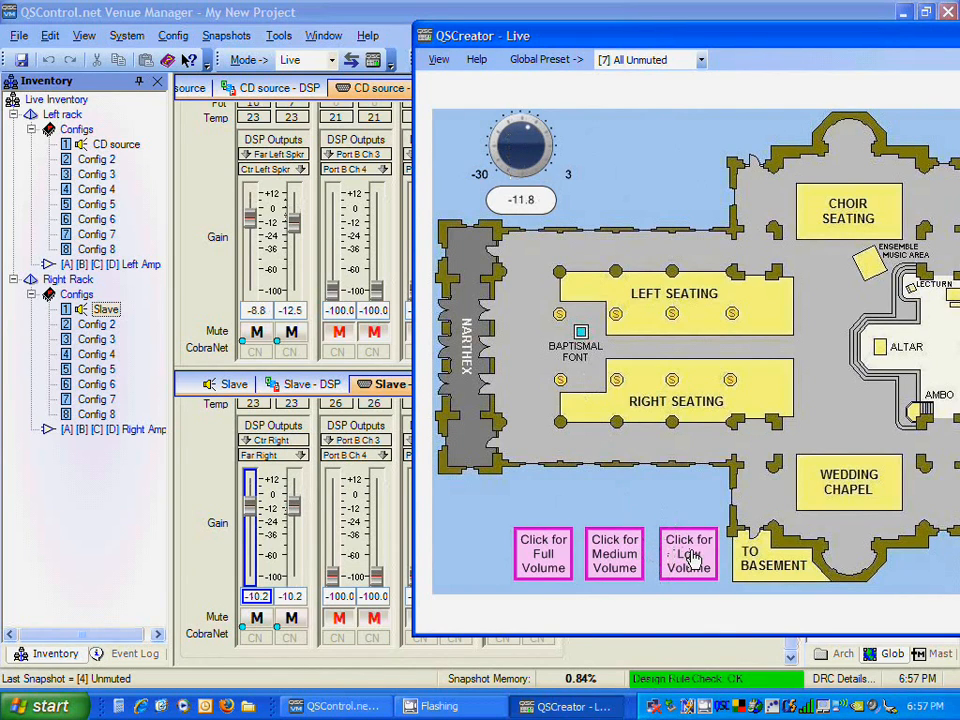
Step: Trigger the Low, Medium, Full, Medium and Low volume buttons on the floor plan in turn
click(690, 556)
click(622, 557)
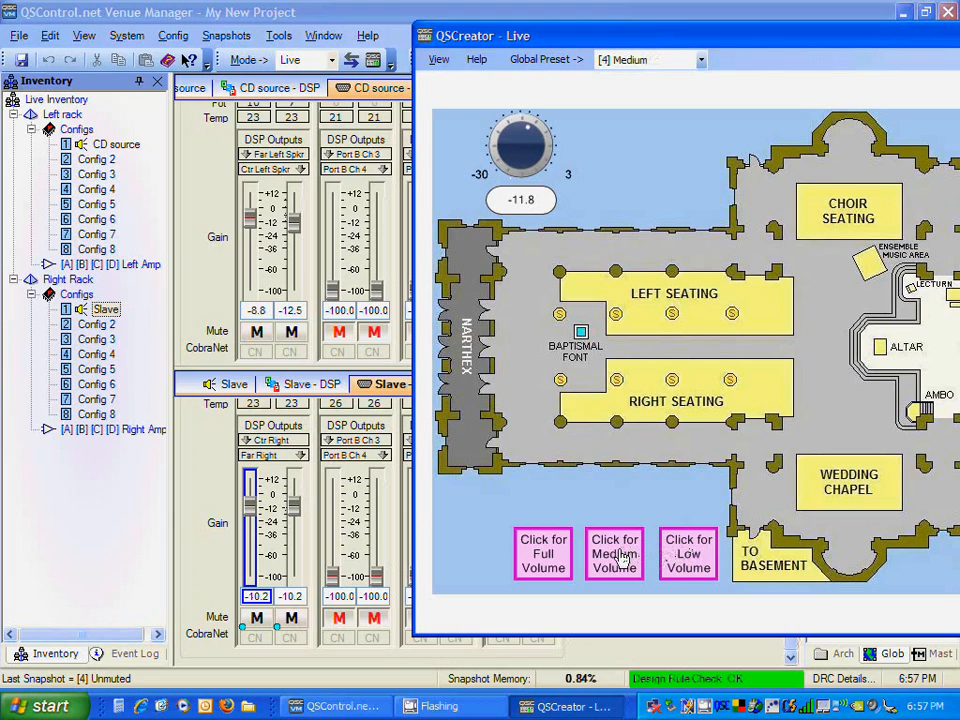
click(541, 543)
click(618, 550)
click(684, 569)
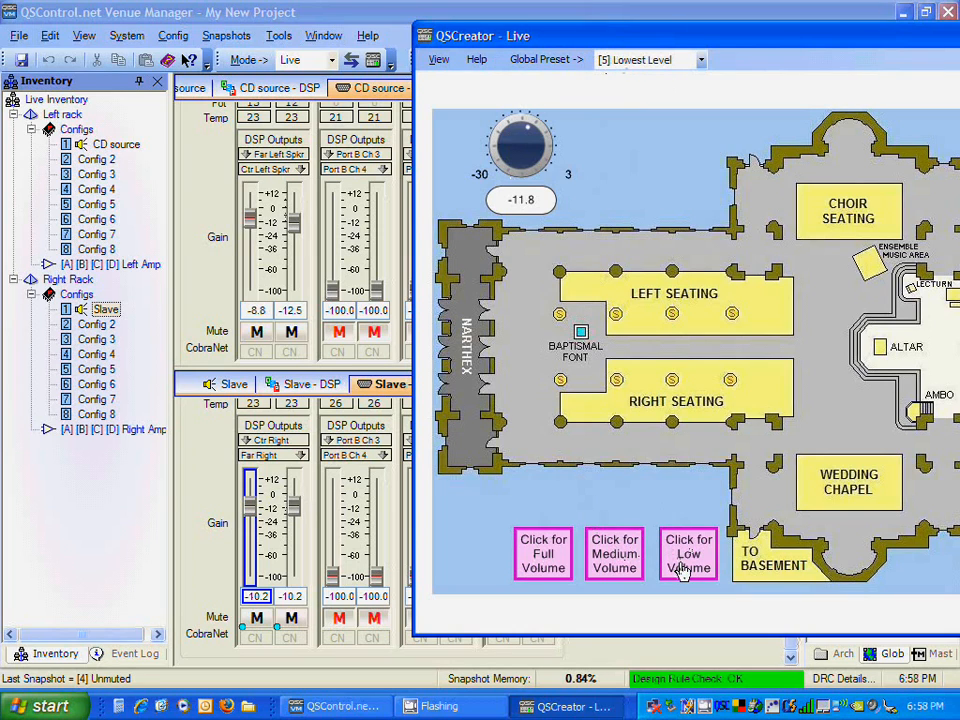
Step: Recall the Loud global preset, then the All Amps OFF global preset, from the QSCreator panel
click(701, 60)
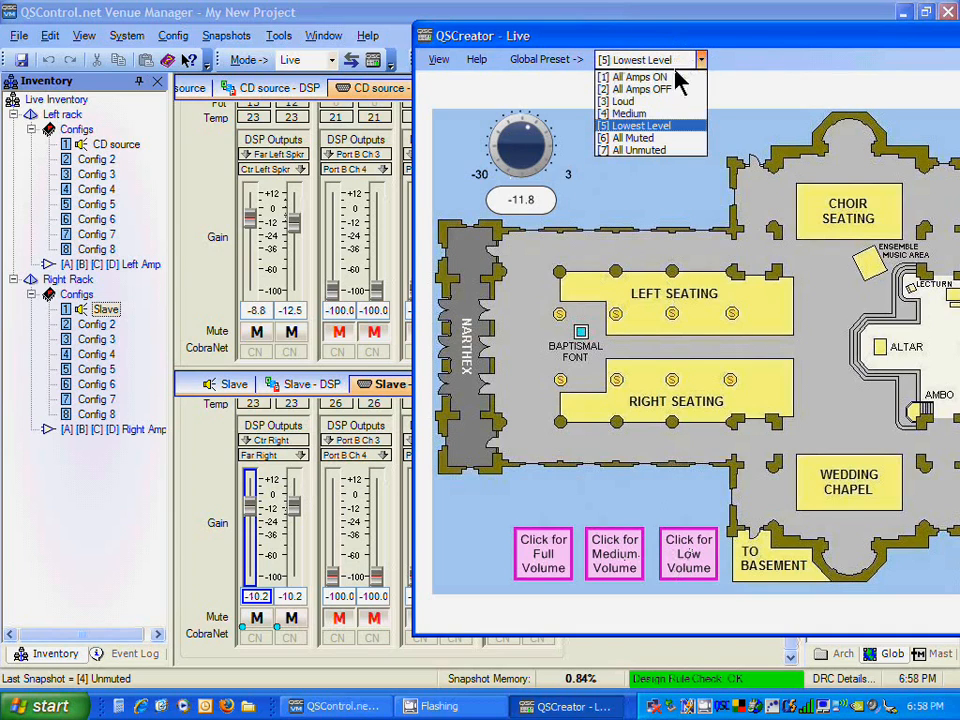
click(634, 101)
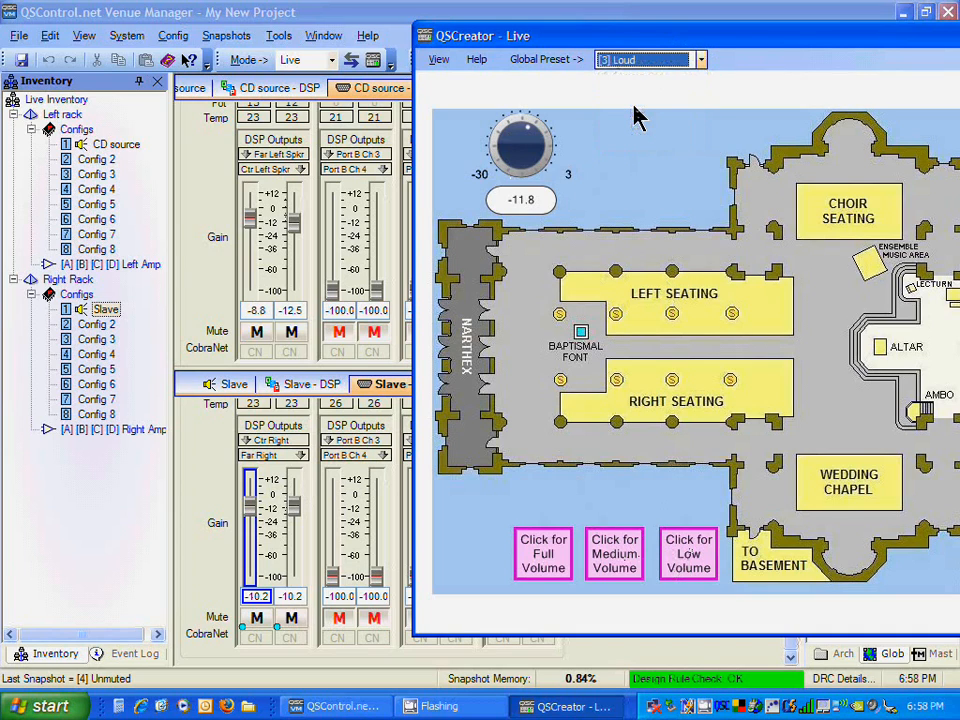
click(701, 60)
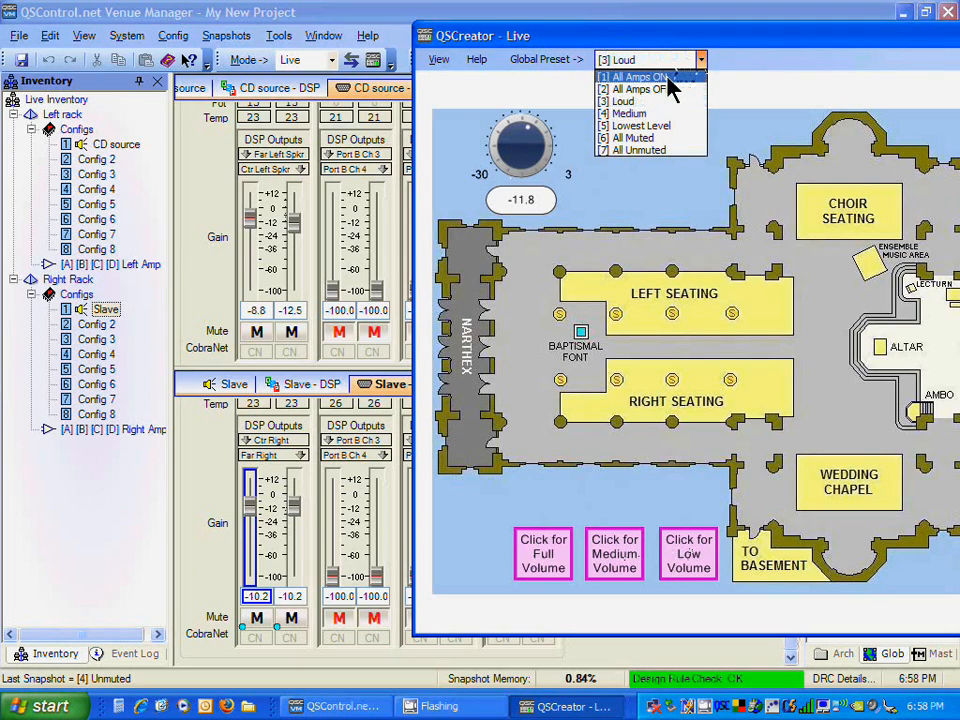
click(667, 90)
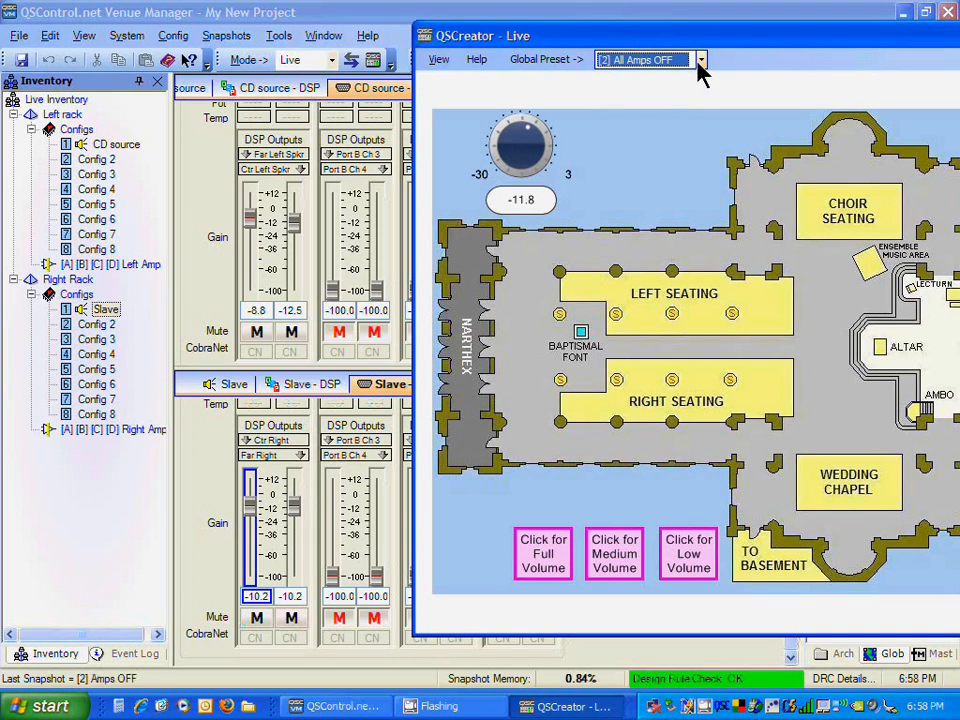
Step: Switch the global preset between All Amps ON and All Amps OFF, ending on All Amps ON
click(701, 62)
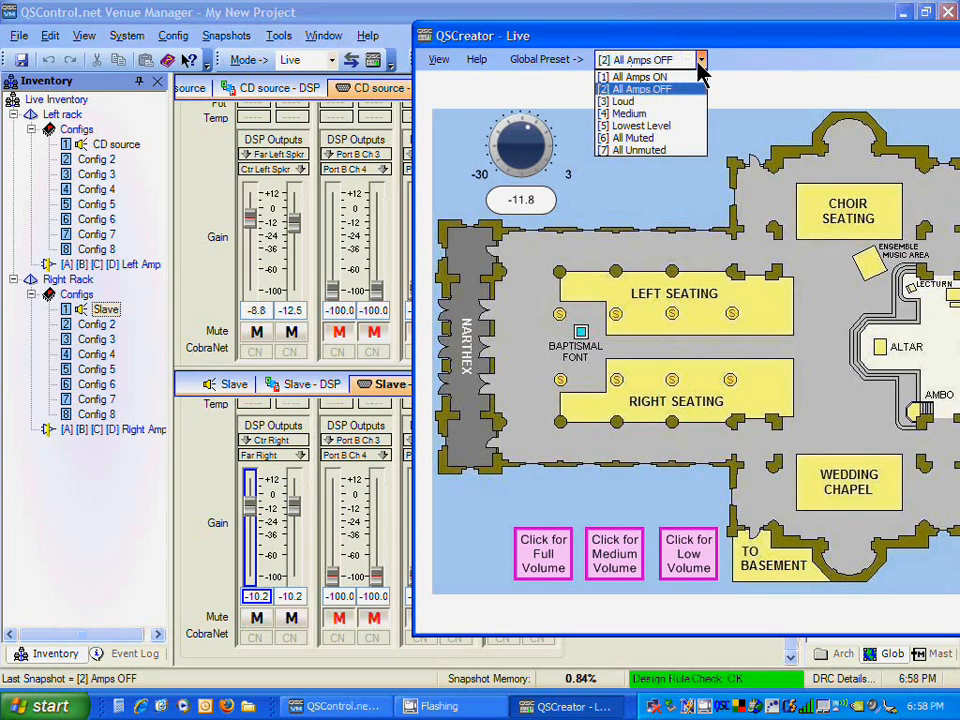
click(682, 78)
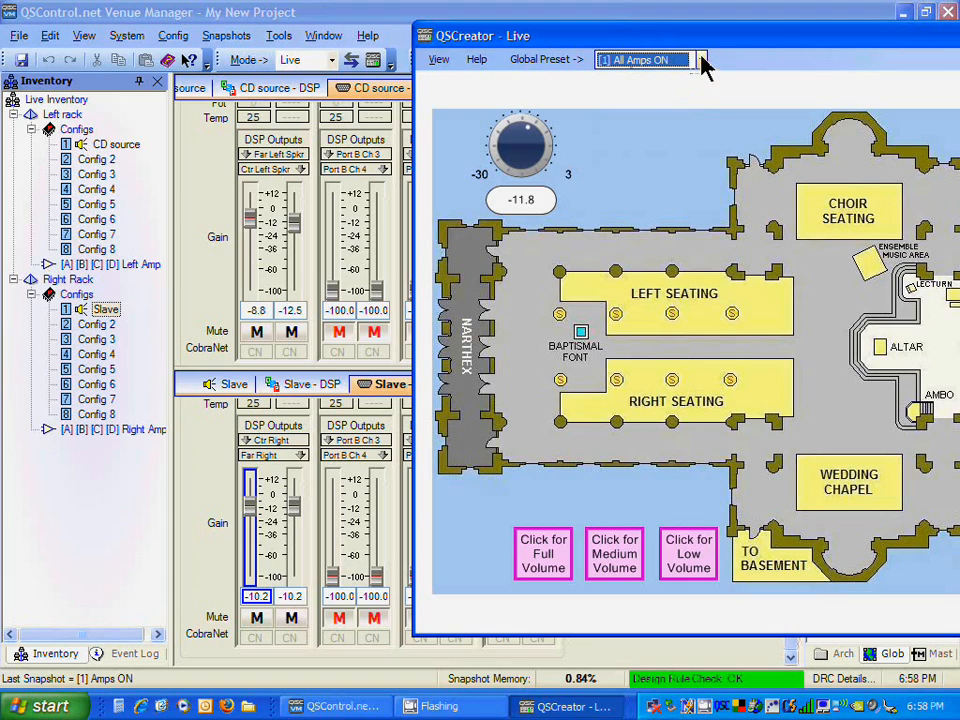
click(701, 61)
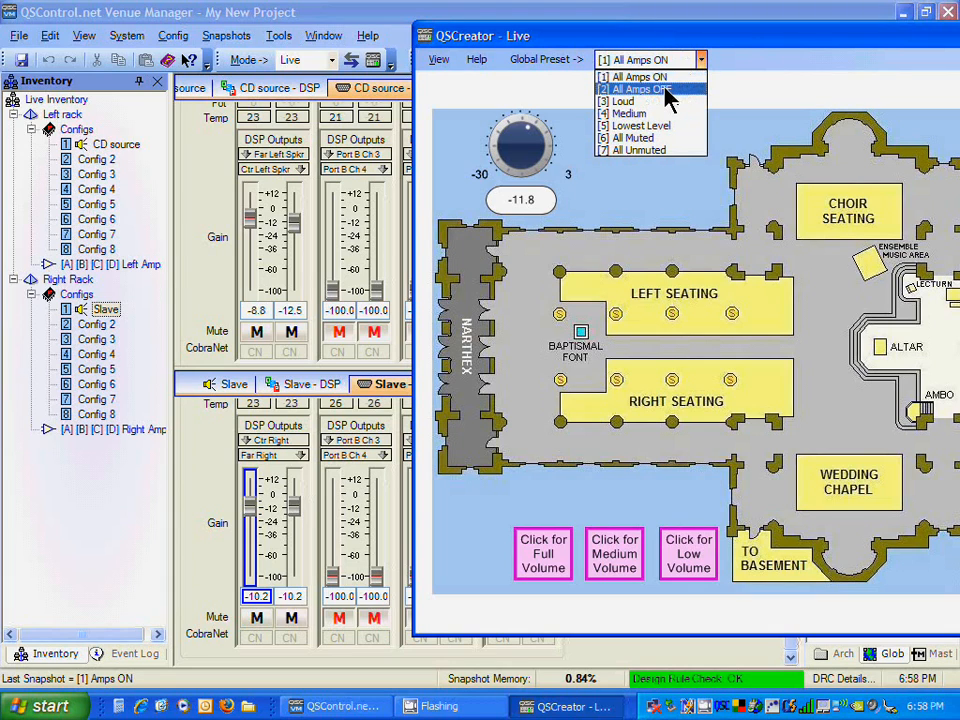
click(667, 90)
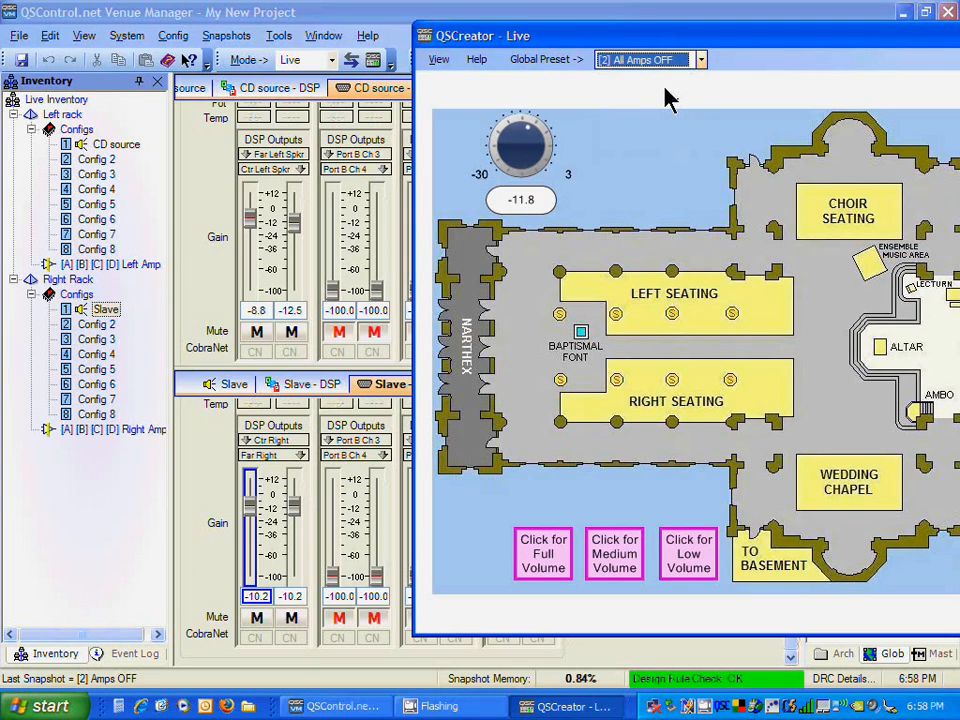
click(701, 61)
click(669, 80)
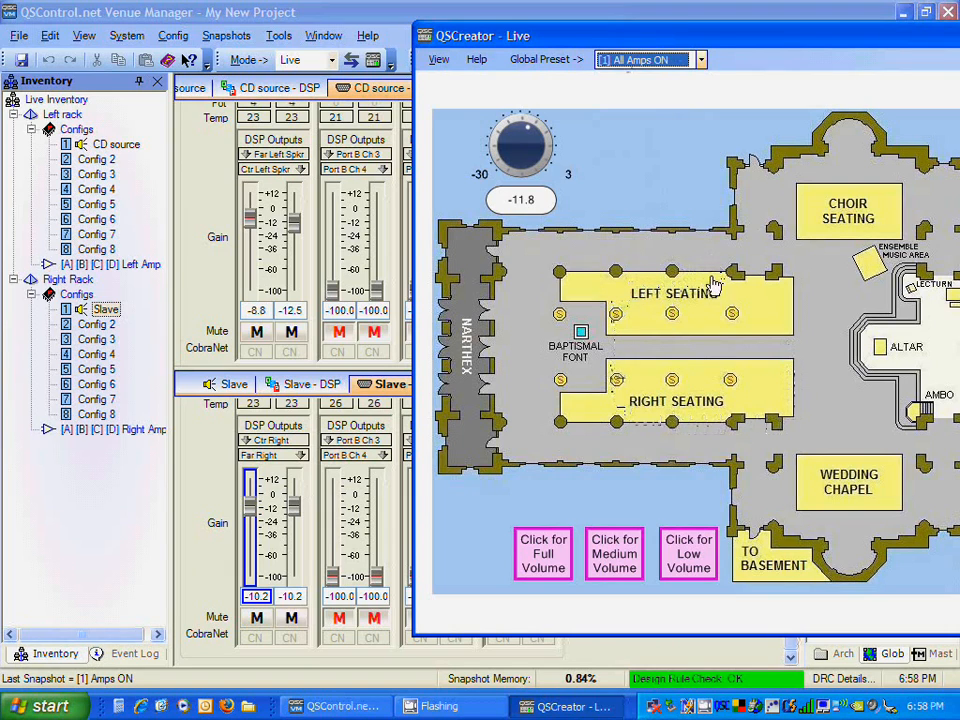
Step: Open the Speaker Levels panel from the seating area and move the MASTER fader up, down and back up
click(677, 335)
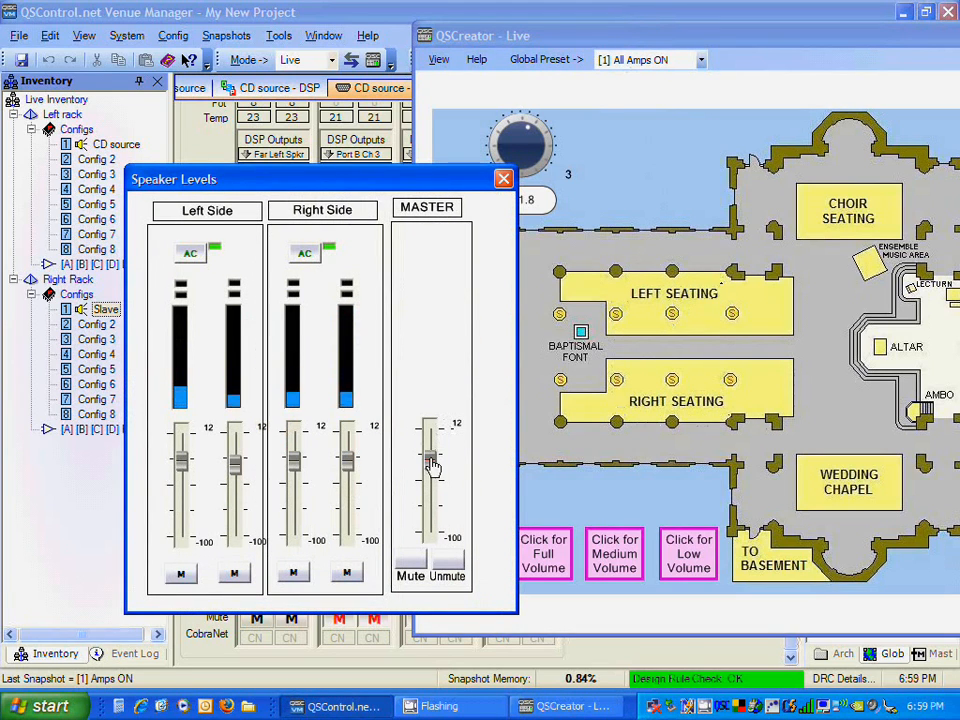
drag(432, 462, 429, 452)
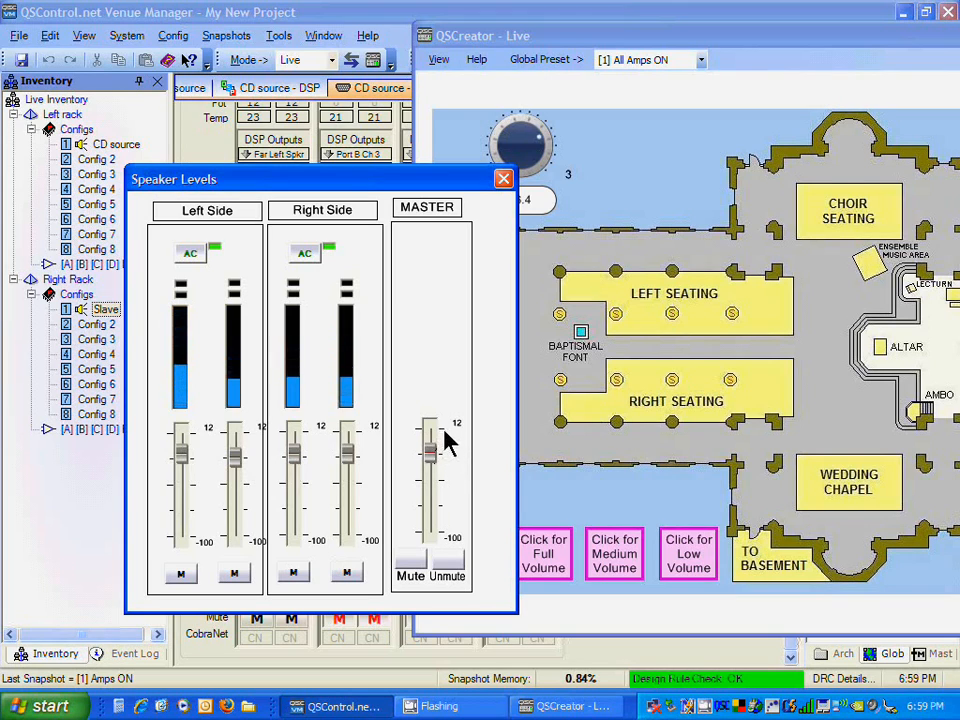
drag(433, 450, 431, 486)
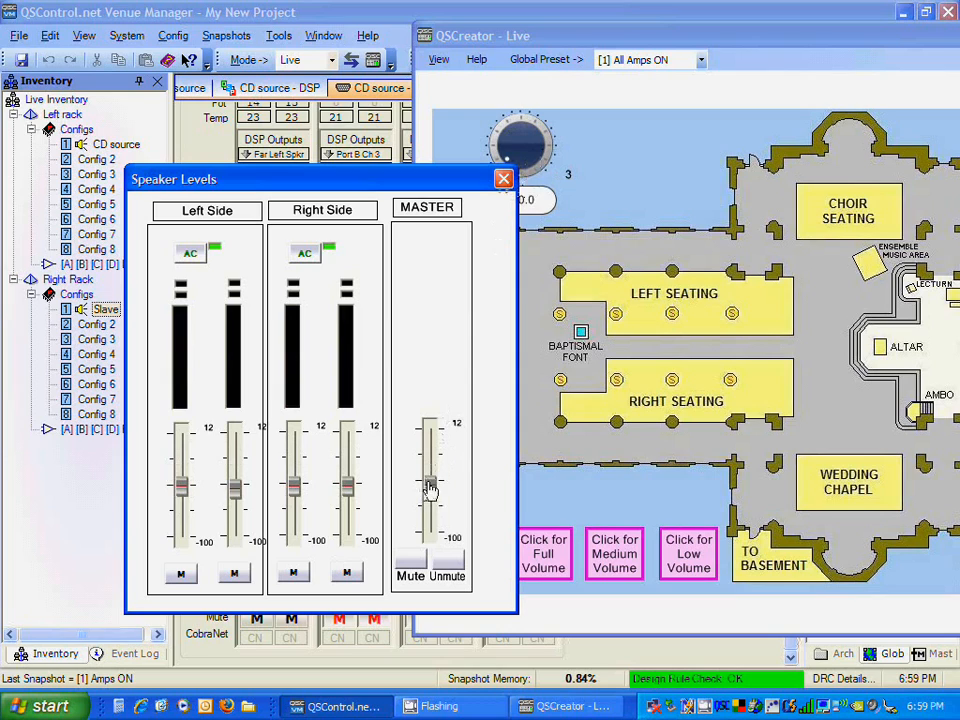
drag(429, 485, 429, 461)
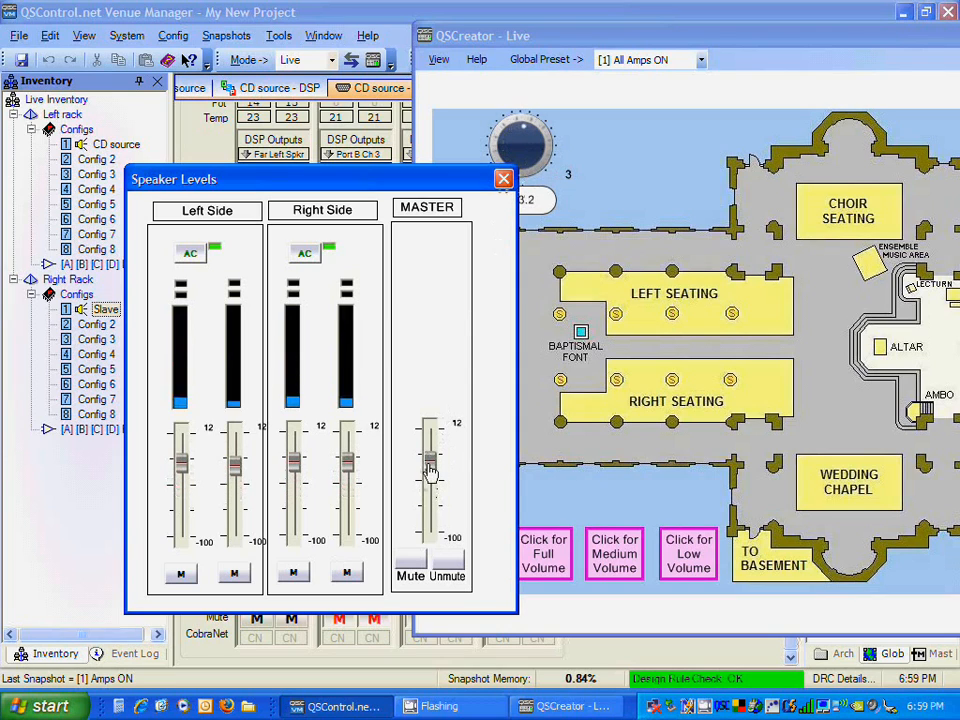
Step: Mute and then unmute all speakers with the MASTER controls
click(415, 567)
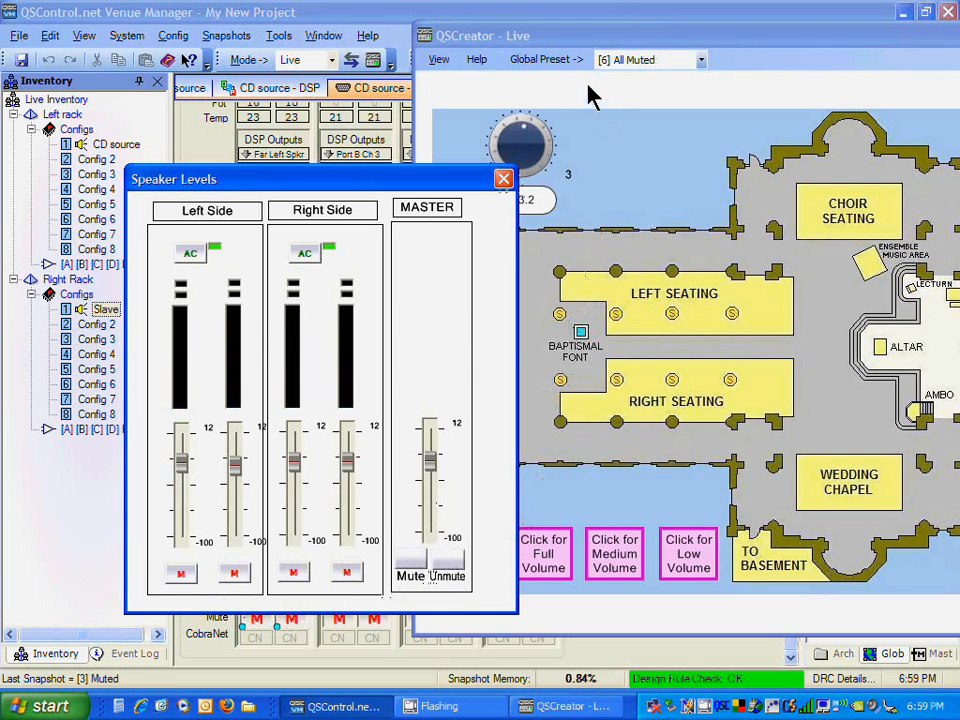
click(452, 563)
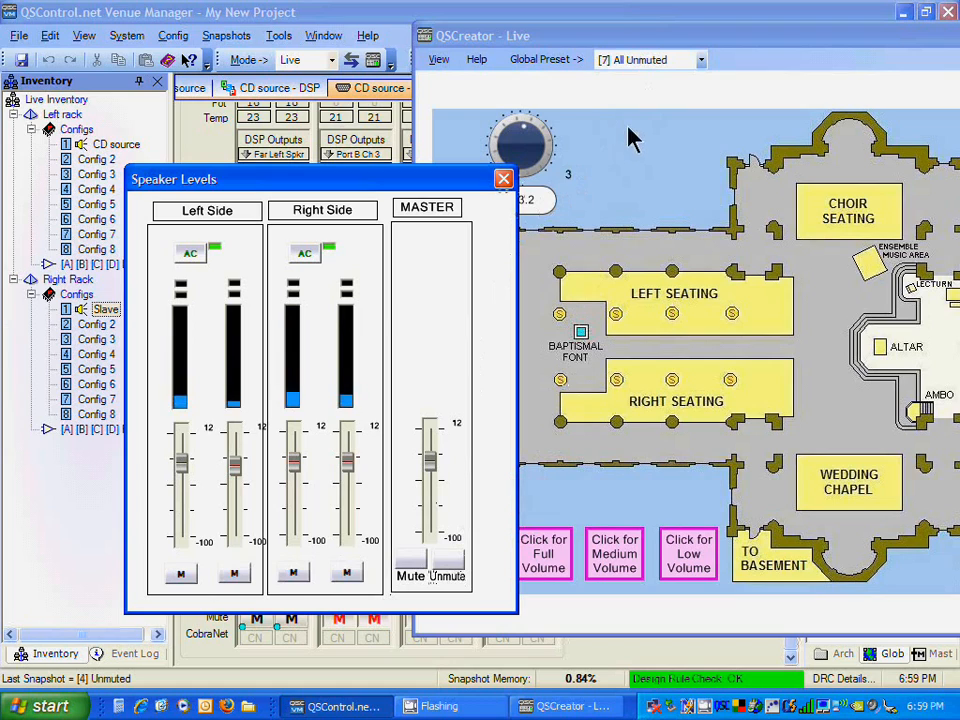
Step: Toggle AC power off for the Right Side amplifiers and switch the Left Side AC power off and on
click(312, 256)
click(188, 257)
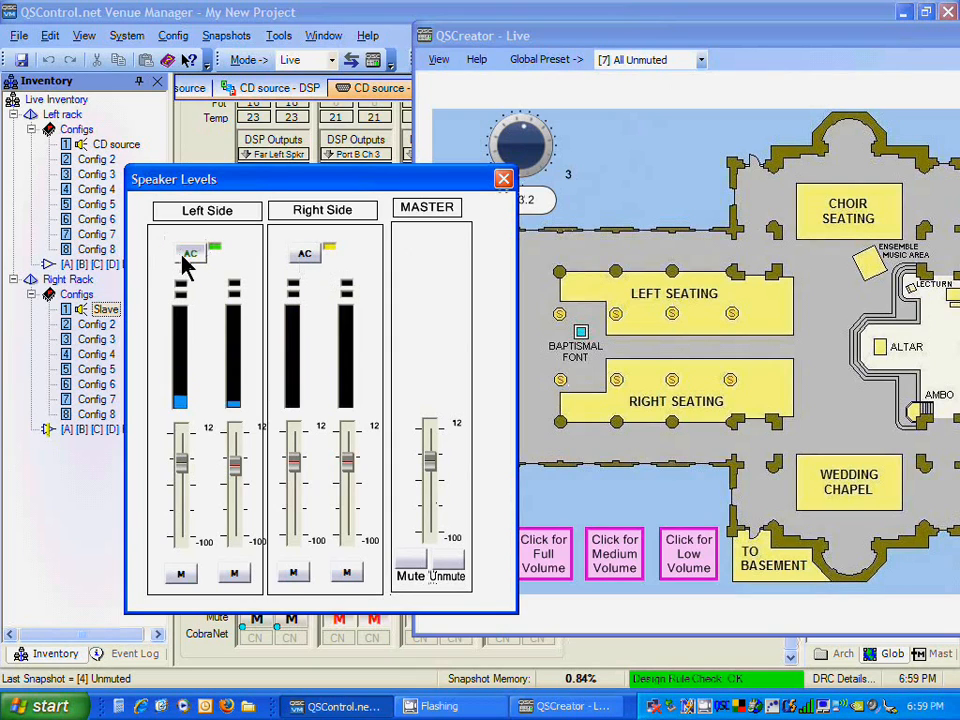
click(183, 257)
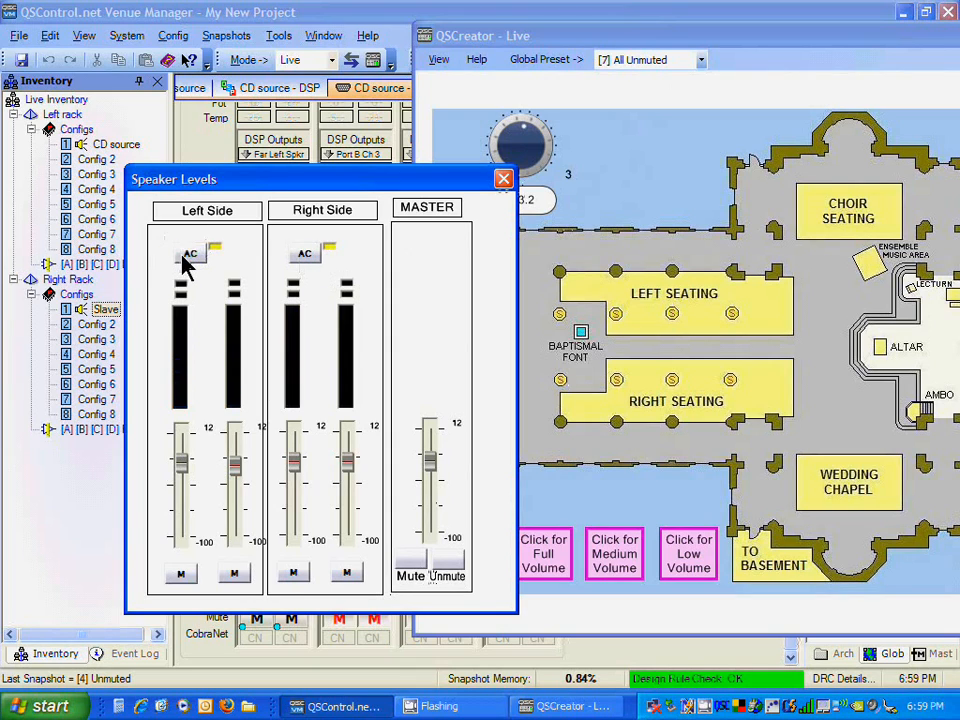
click(183, 257)
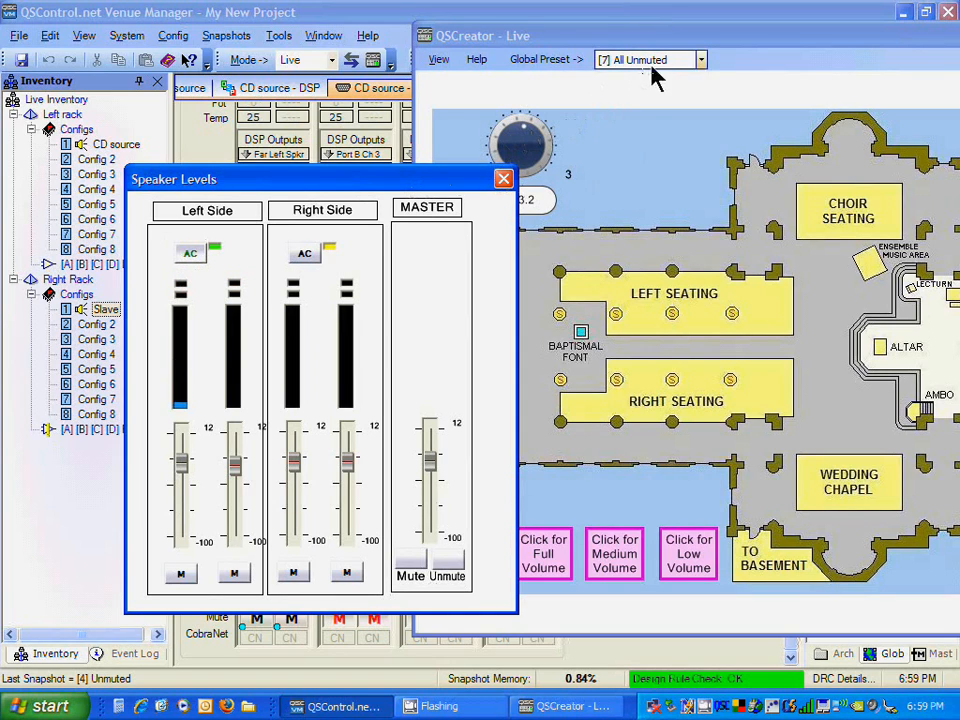
Step: Recall the All Amps ON global preset to restore amplifier power
click(701, 61)
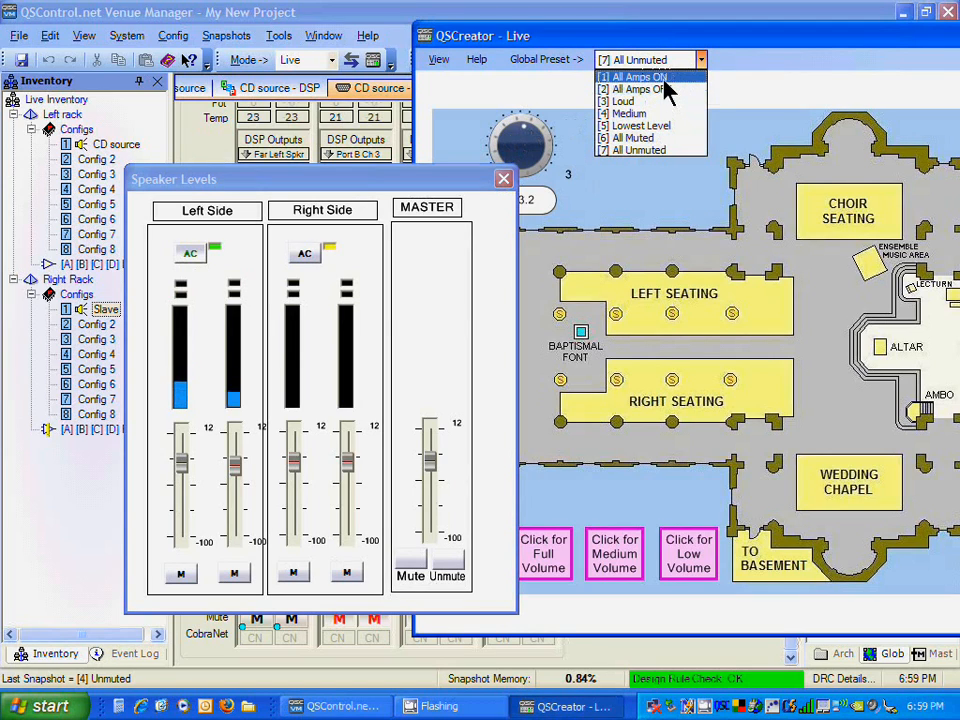
click(663, 78)
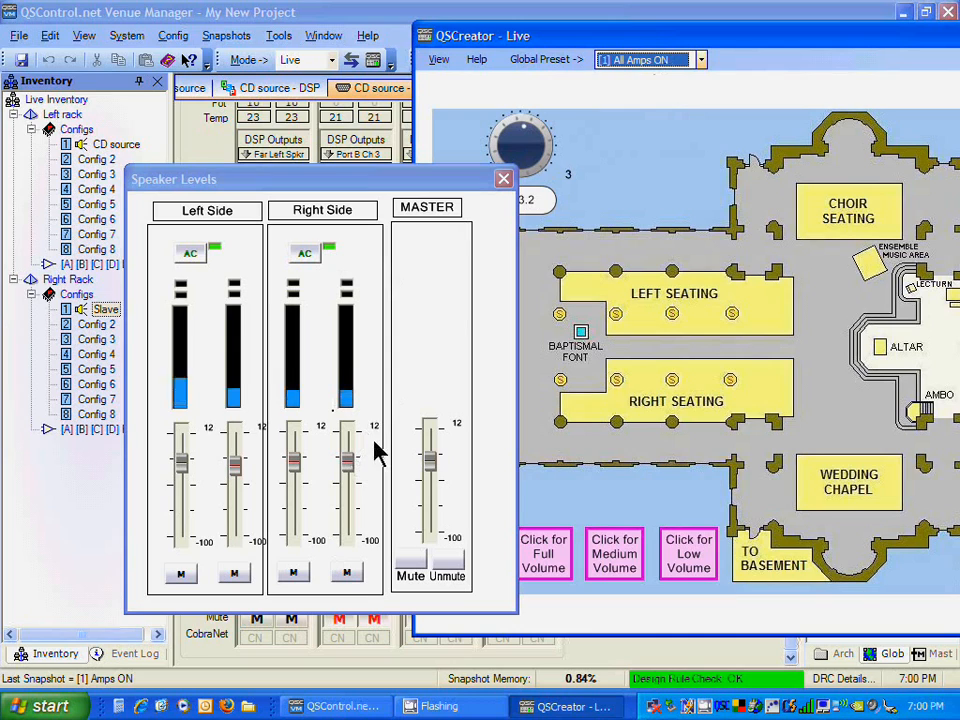
Step: Turn the master volume knob down to -19.1 and close the Speaker Levels panel
mouse_move(509, 147)
mouse_down()
mouse_move(511, 138)
mouse_move(513, 151)
mouse_up()
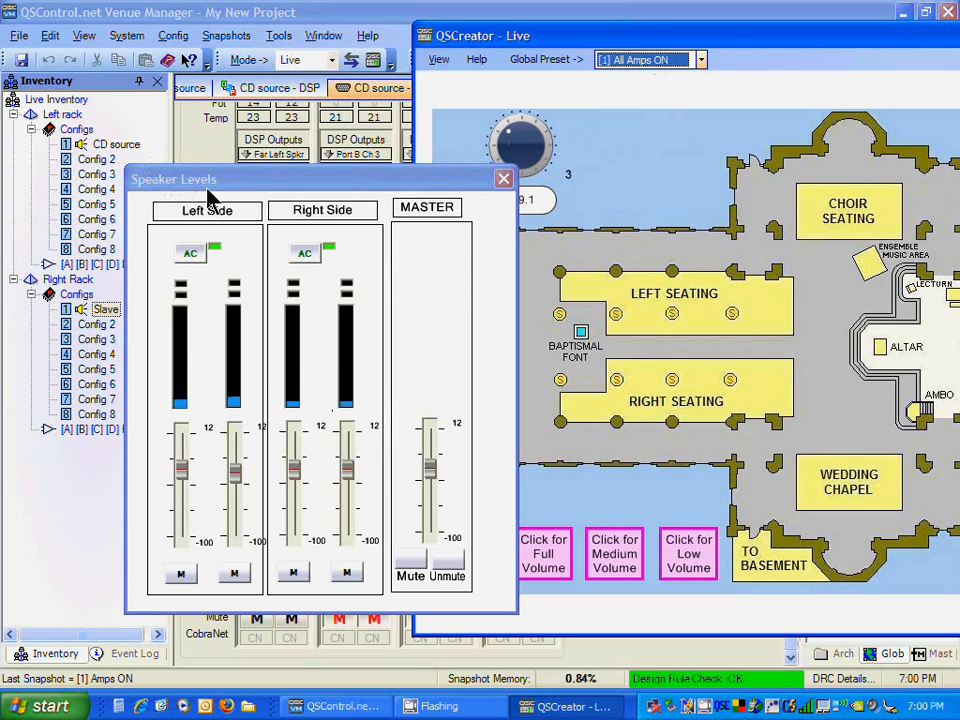
click(503, 180)
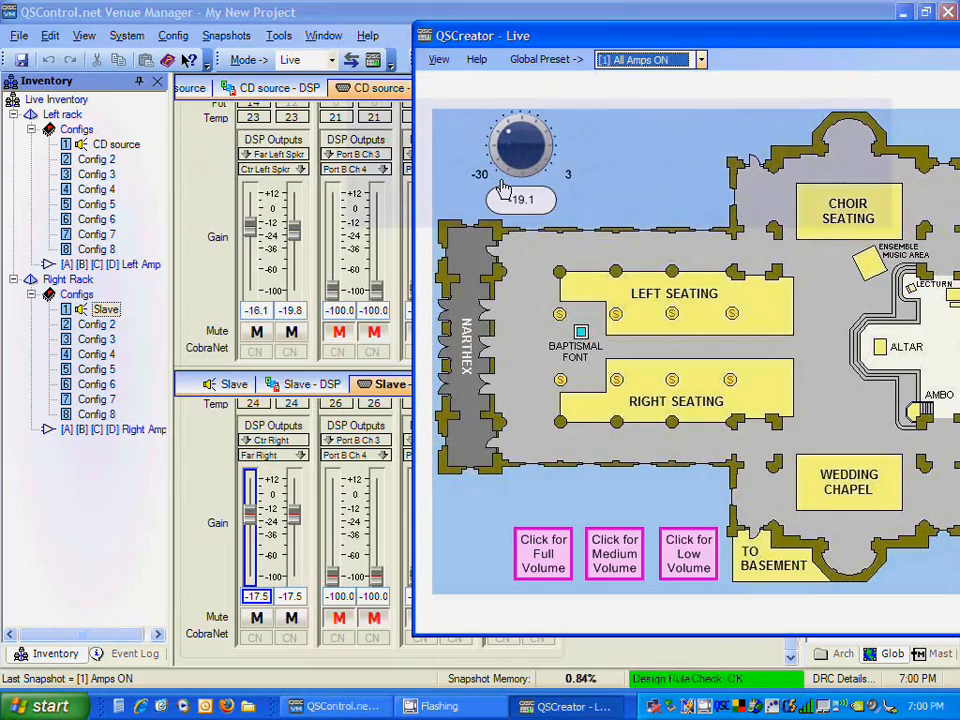
Step: Close the QSCreator window and exit Venue Manager, answering the save-design-changes prompt
drag(670, 43, 409, 38)
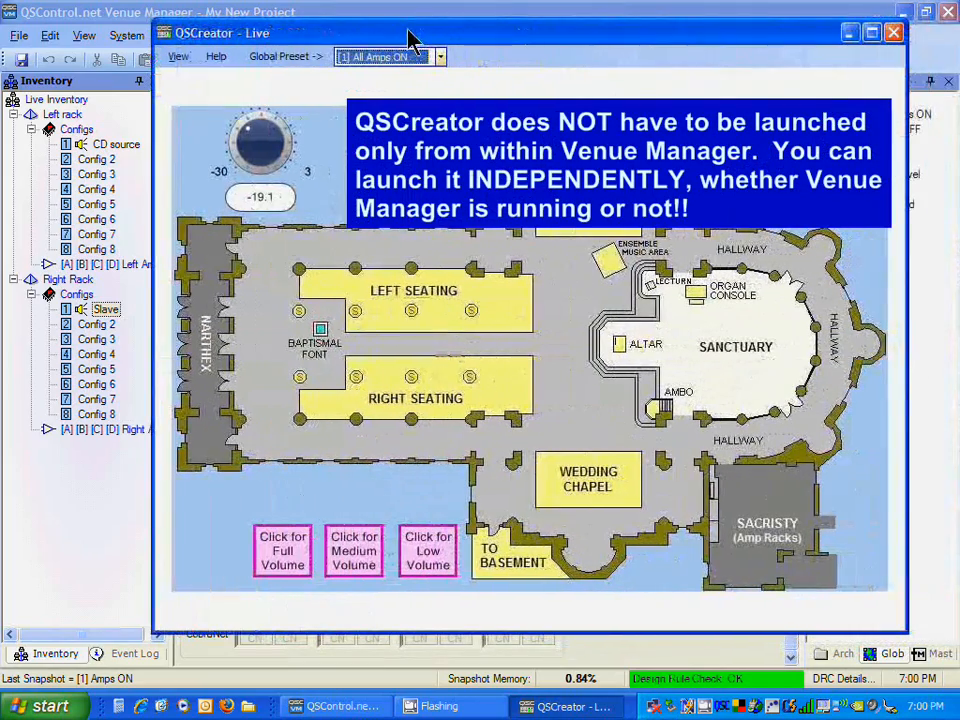
click(895, 33)
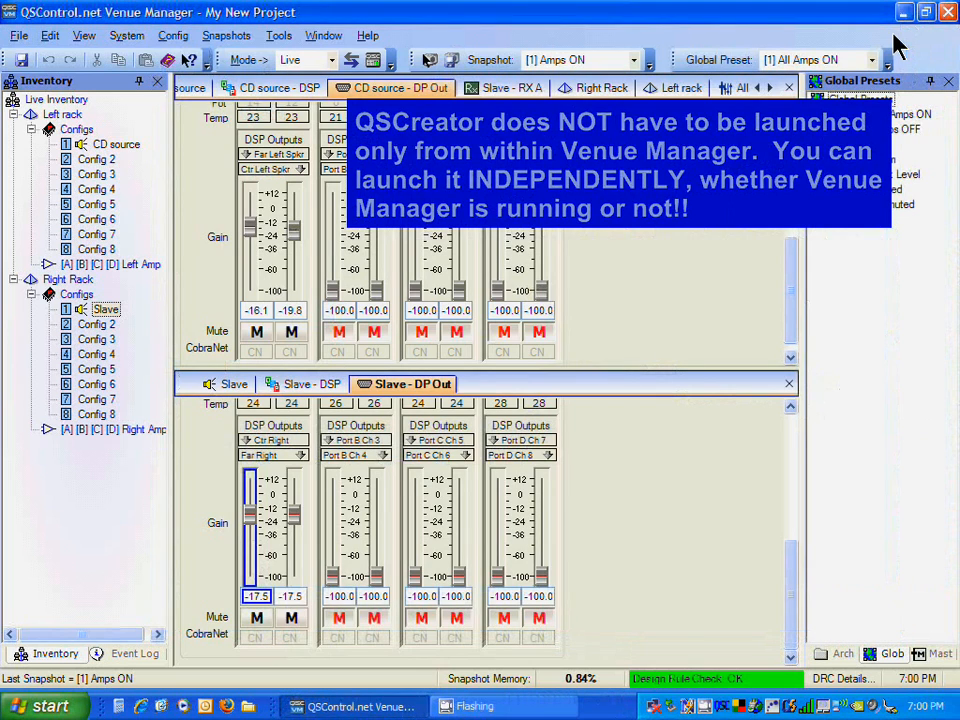
click(948, 12)
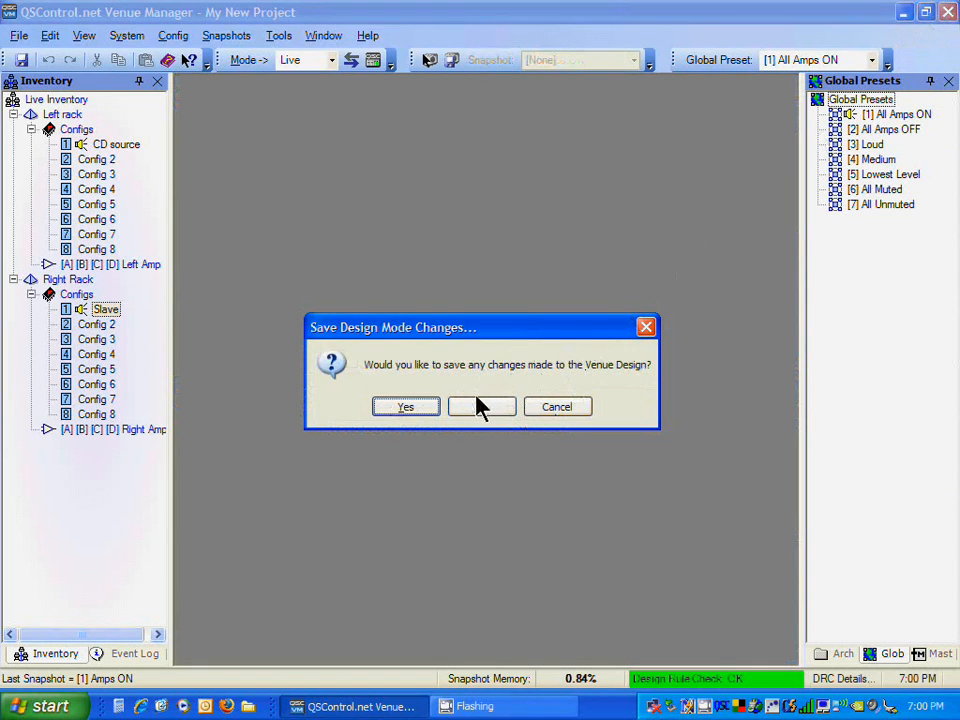
click(425, 410)
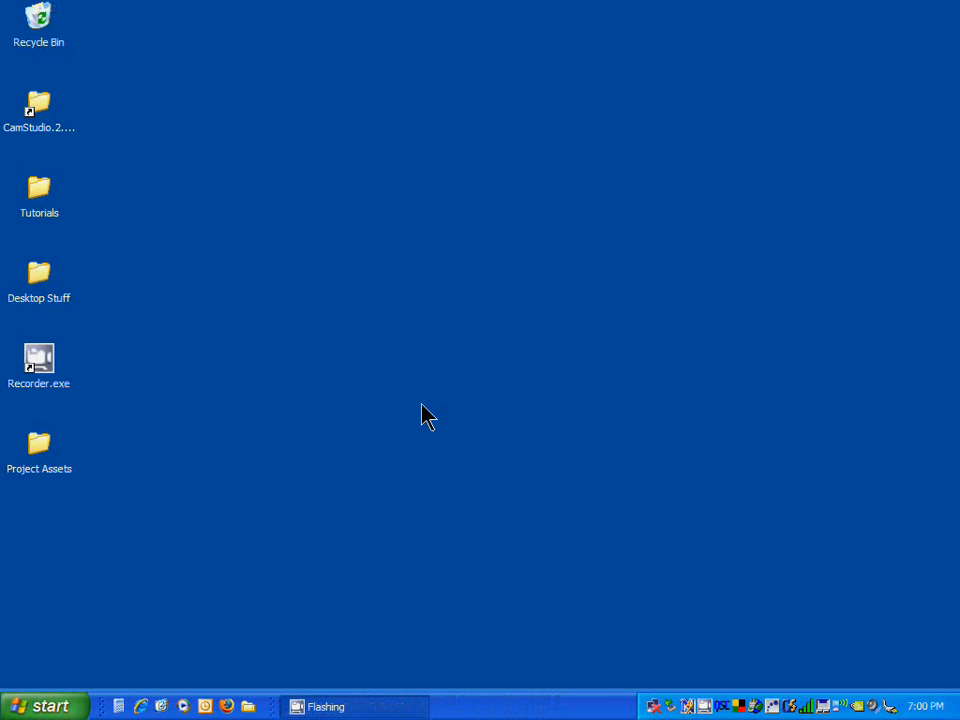
Step: Copy the QSCreator shortcut from the QSControl.net program group onto the desktop
click(30, 712)
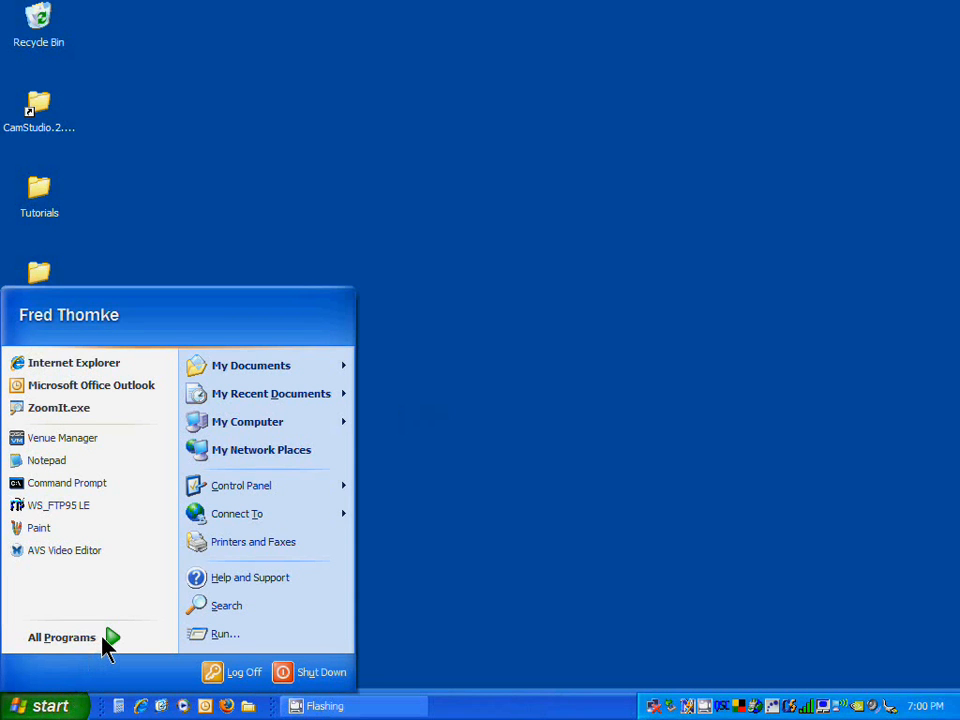
mouse_move(103, 638)
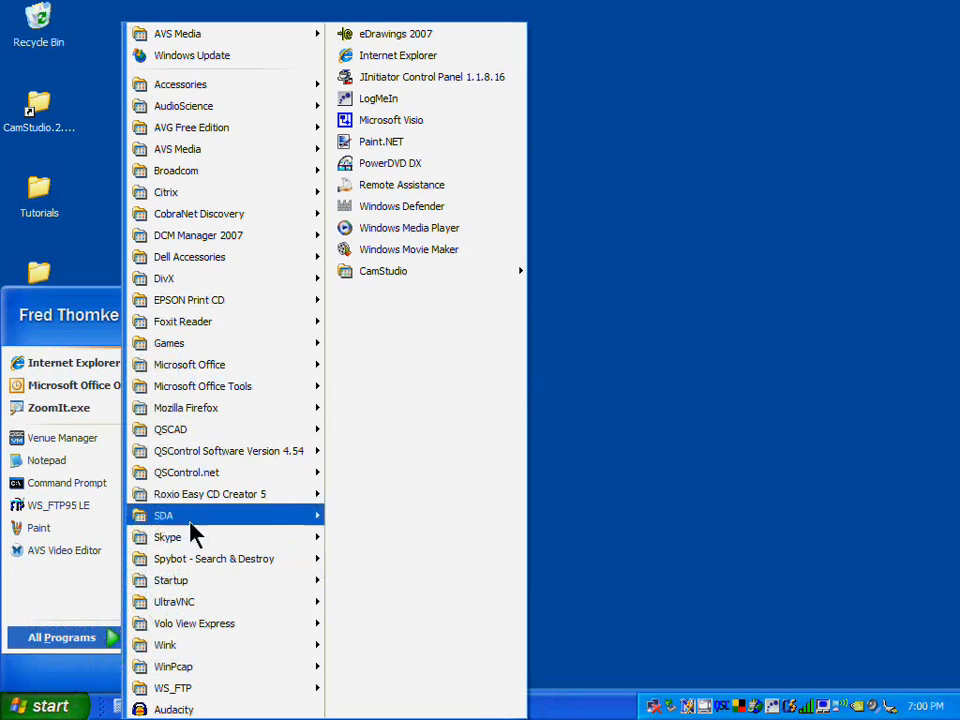
mouse_move(228, 480)
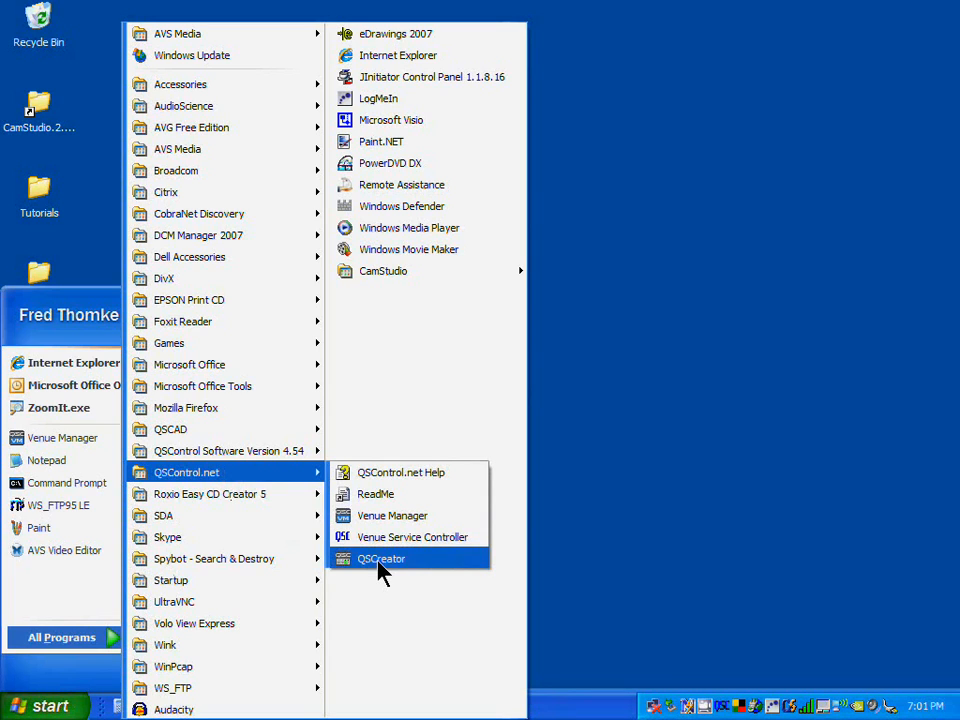
drag(378, 561, 659, 222)
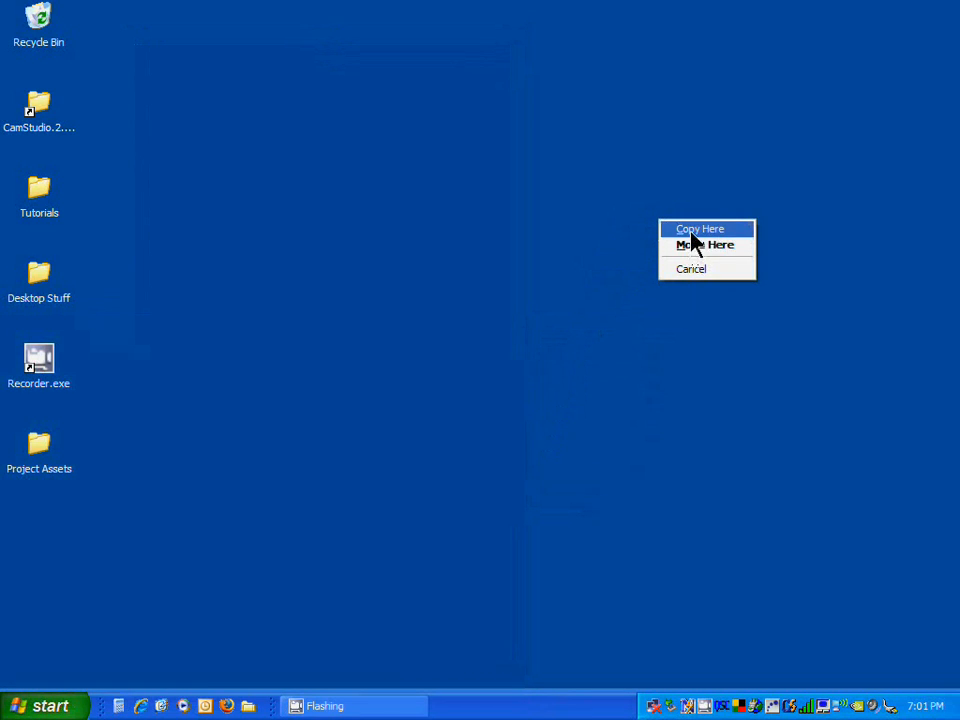
click(692, 230)
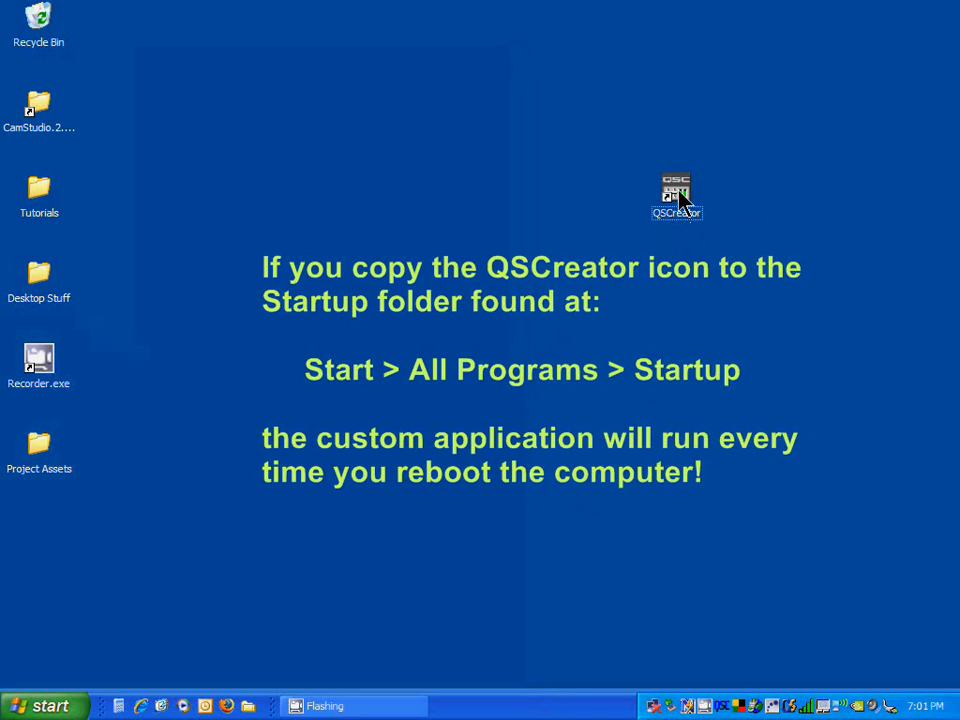
Step: Launch QSCreator from the desktop shortcut and log in with user name admin and the account password
click(678, 198)
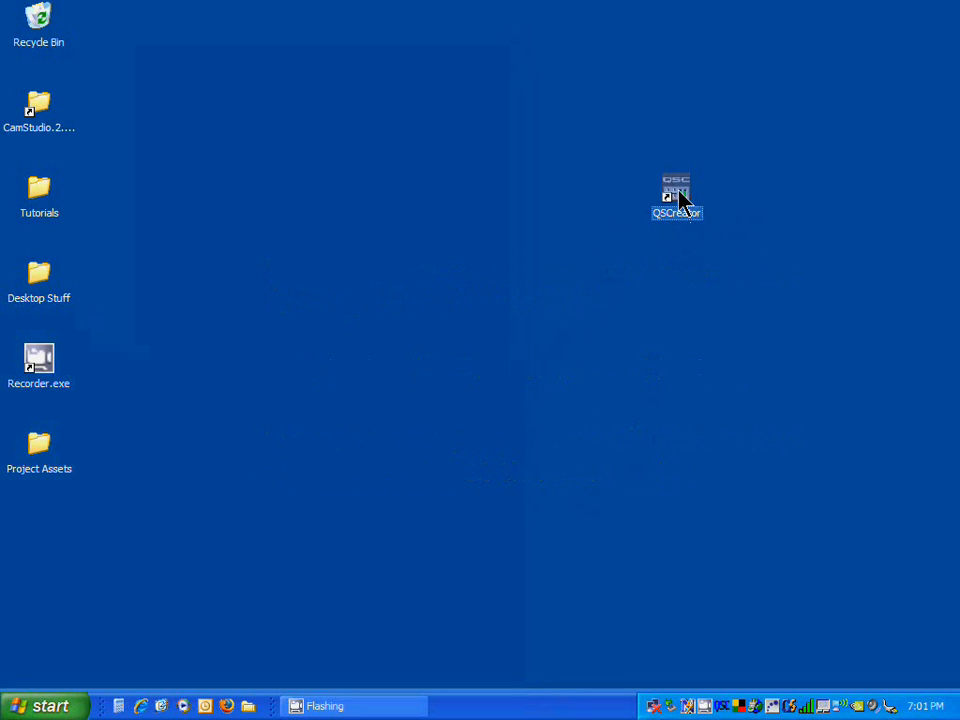
double_click(679, 191)
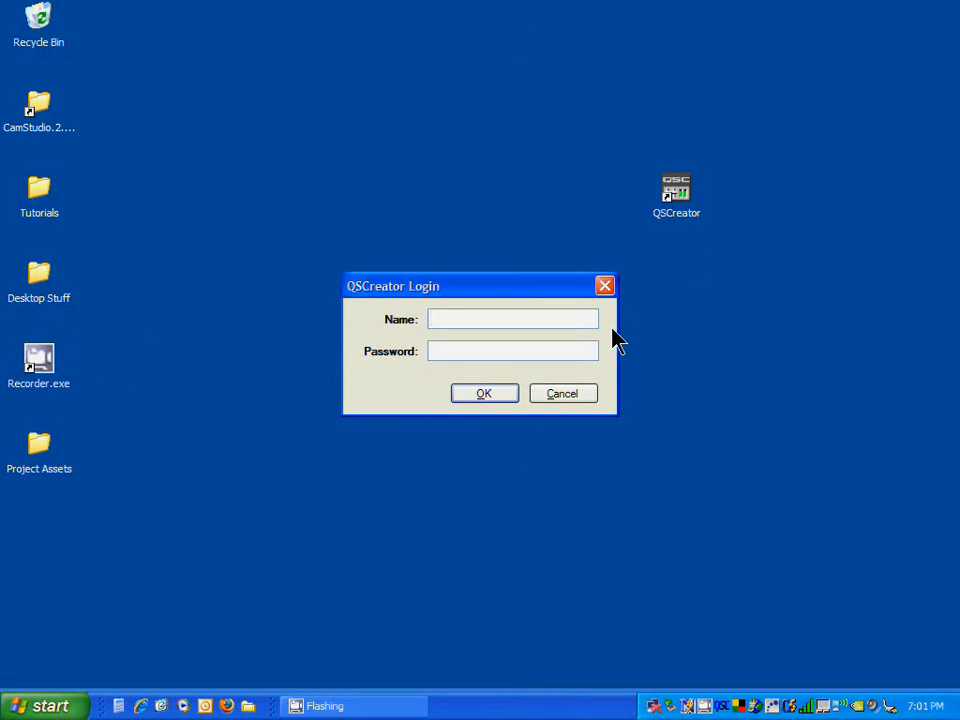
text(admin)
key(Tab)
text(***)
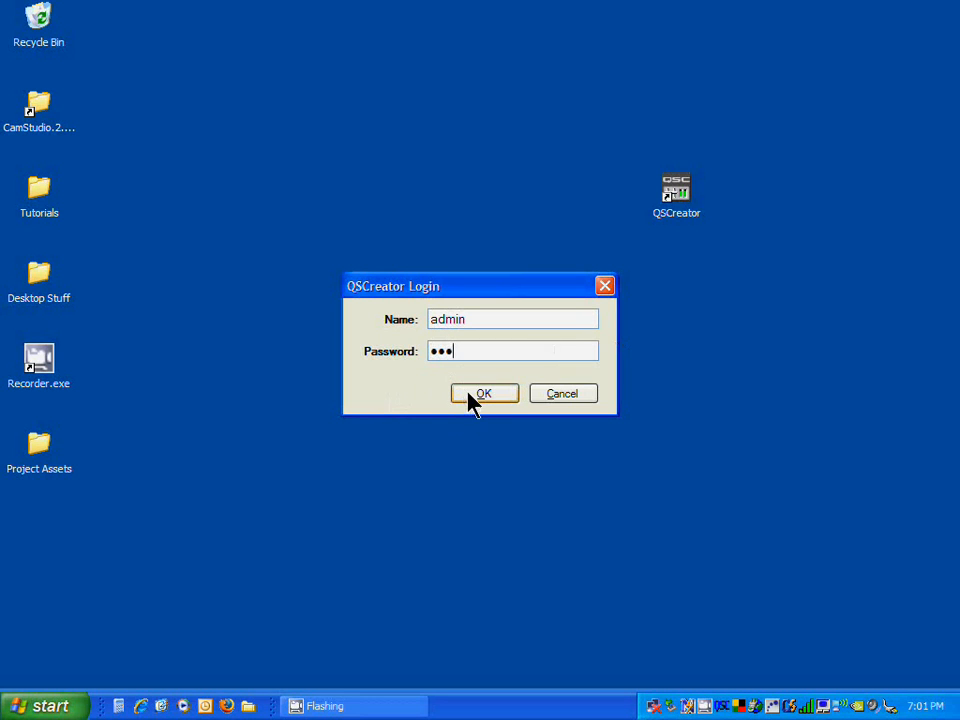
click(476, 396)
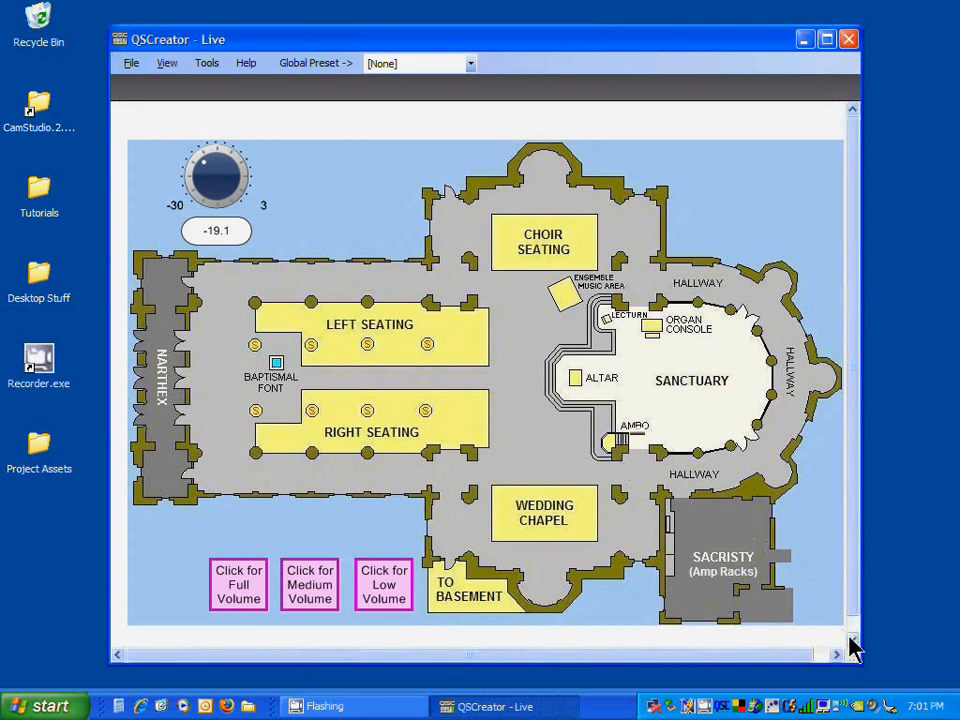
Step: Resize the QSCreator window slightly, then open the help contents and close the help window
drag(858, 656, 862, 667)
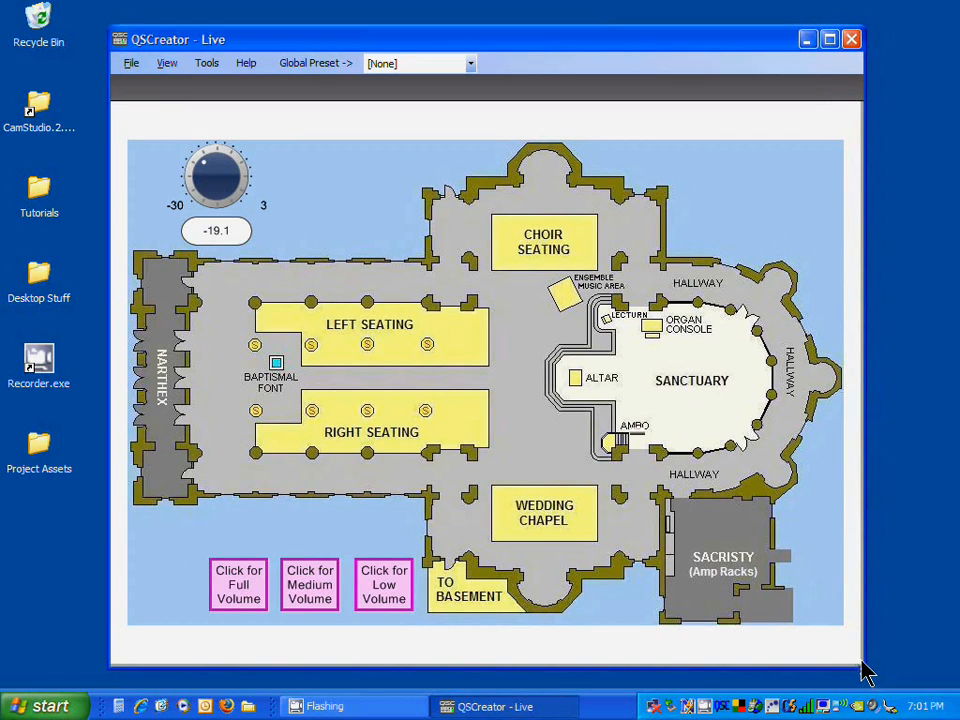
click(252, 66)
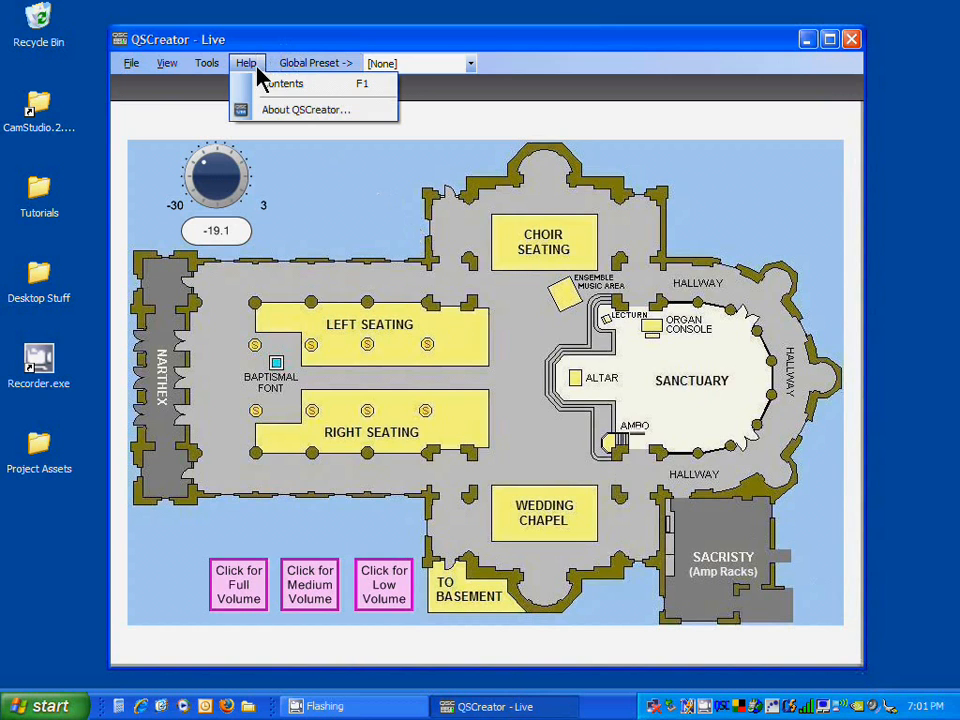
click(268, 88)
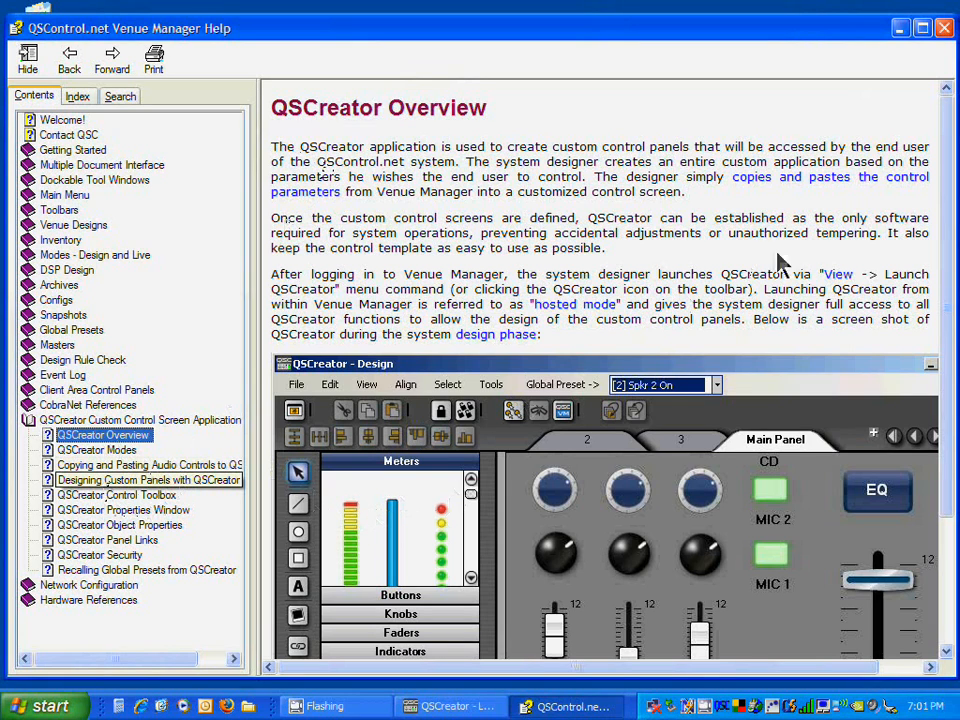
click(944, 28)
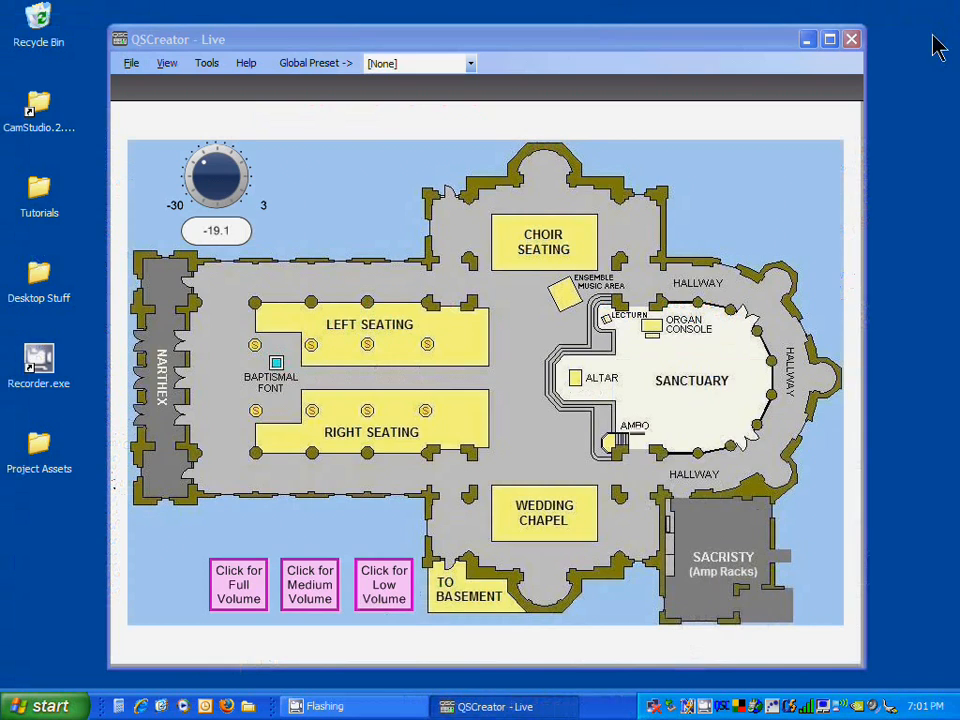
Step: Open the Options and Security dialogs to review their settings, cancelling each without changes
click(211, 70)
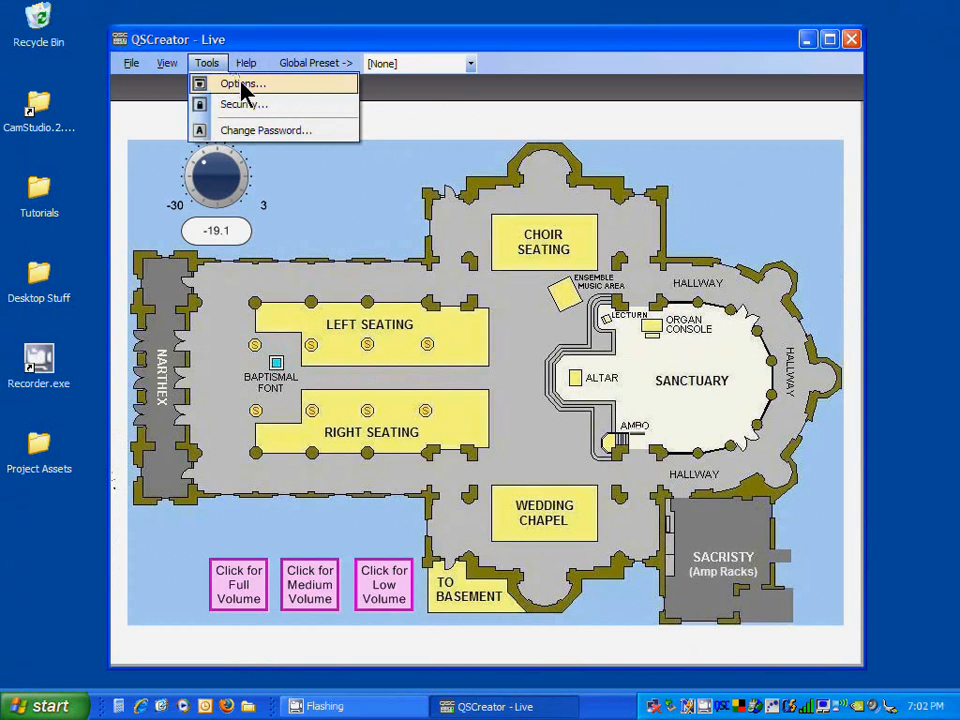
click(244, 86)
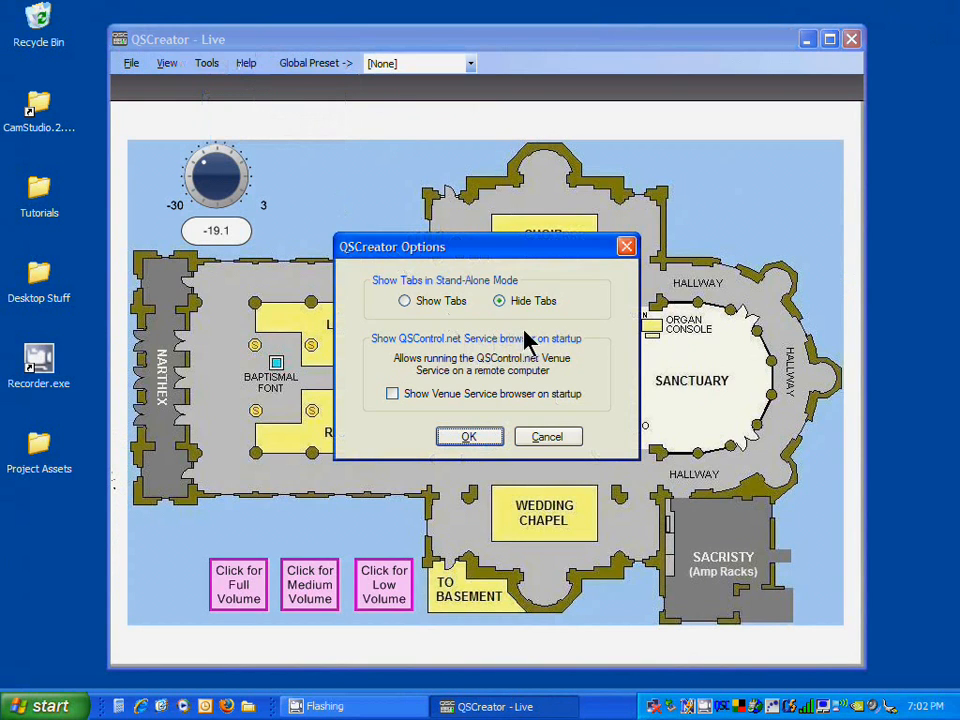
click(550, 438)
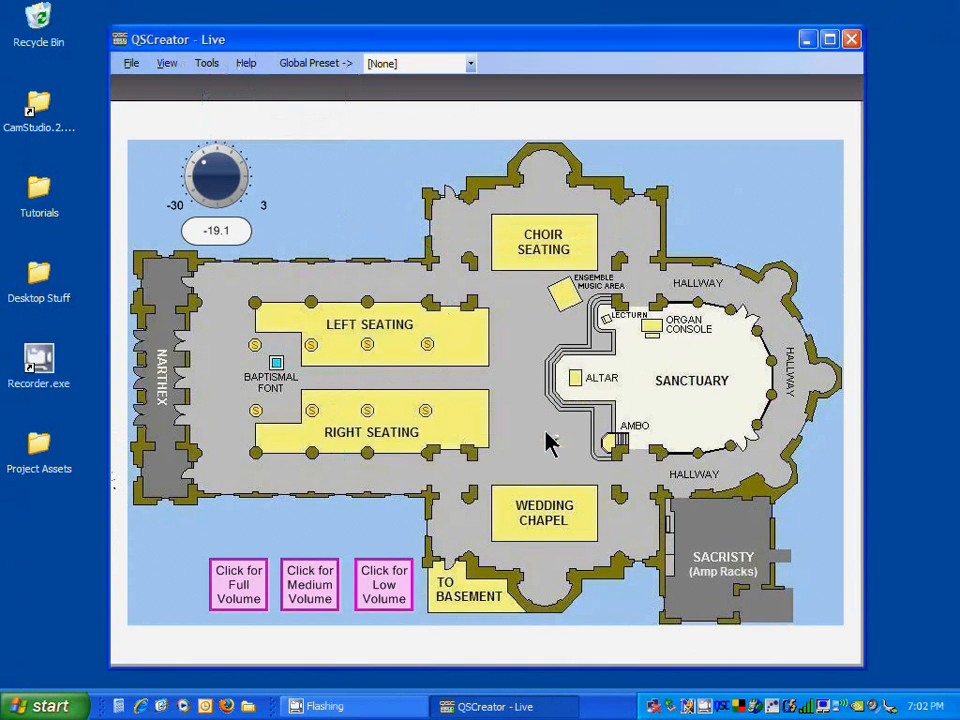
click(211, 70)
click(230, 104)
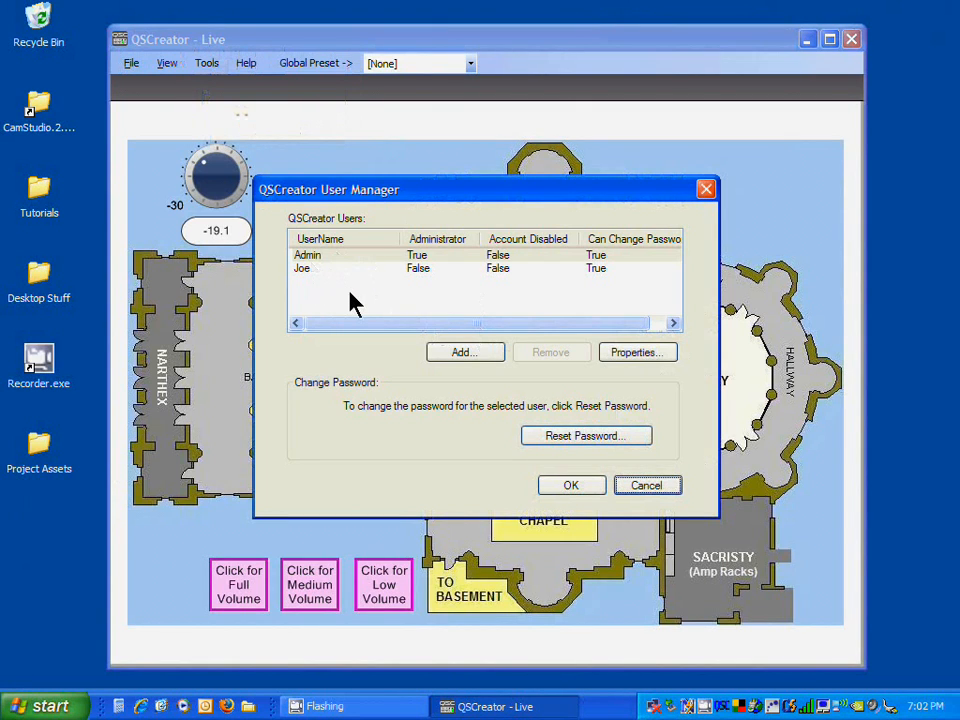
click(650, 489)
Step: Open the Event Log, move its window and scroll through the entries, then close it
click(208, 66)
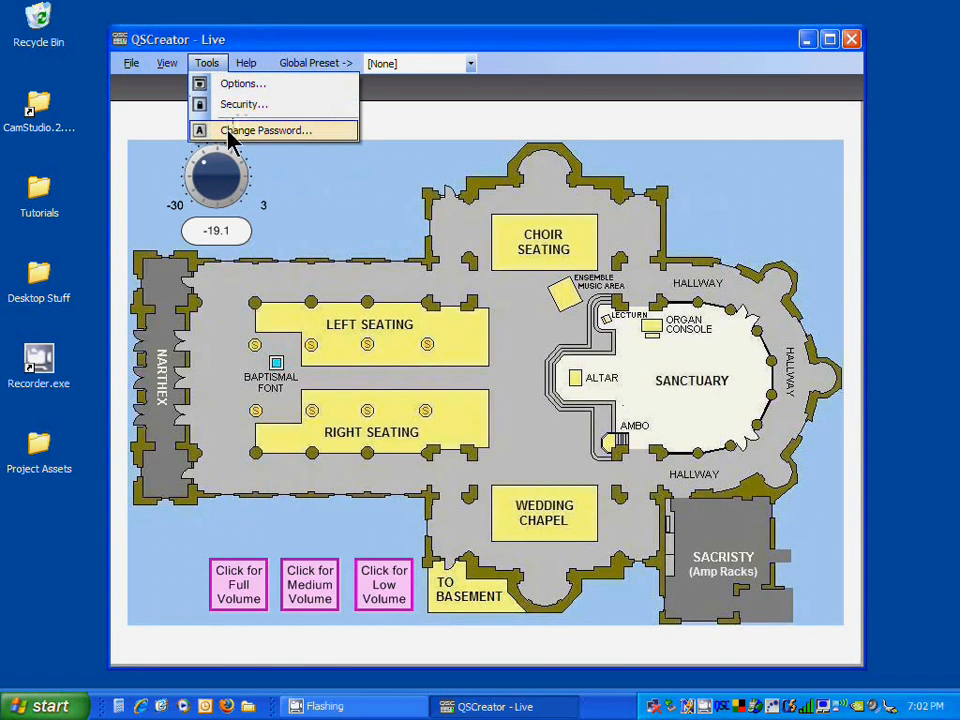
mouse_move(181, 67)
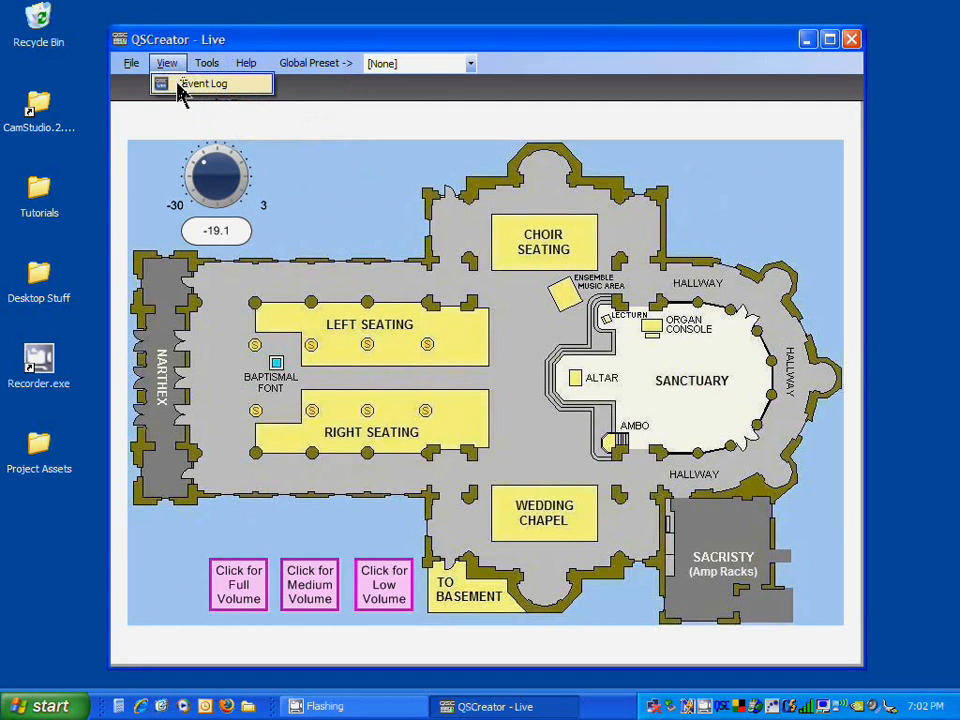
click(188, 84)
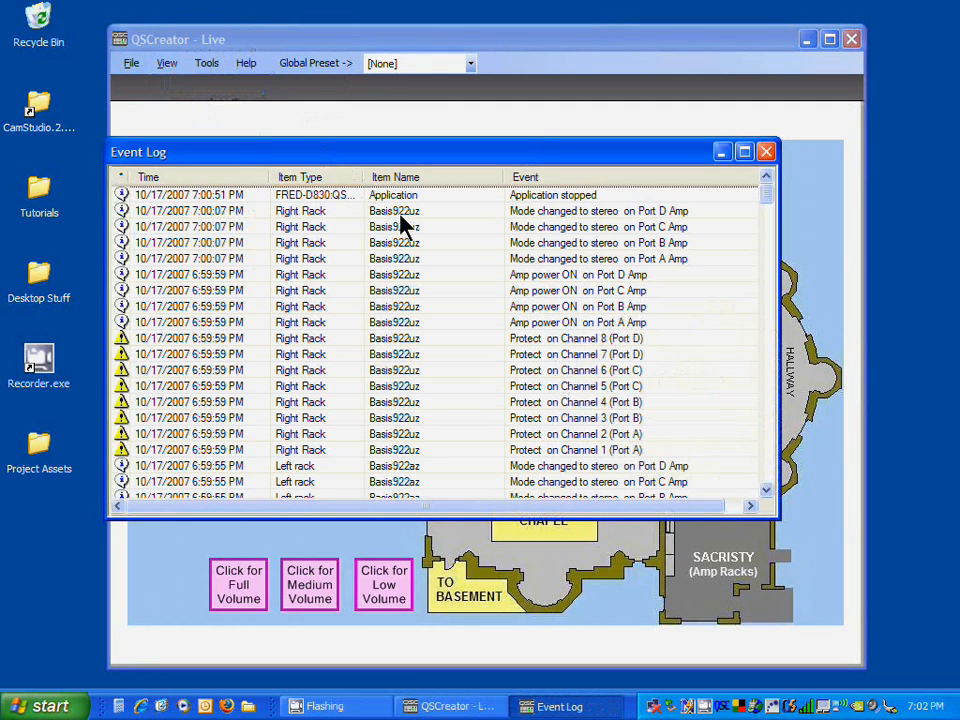
drag(379, 151, 310, 170)
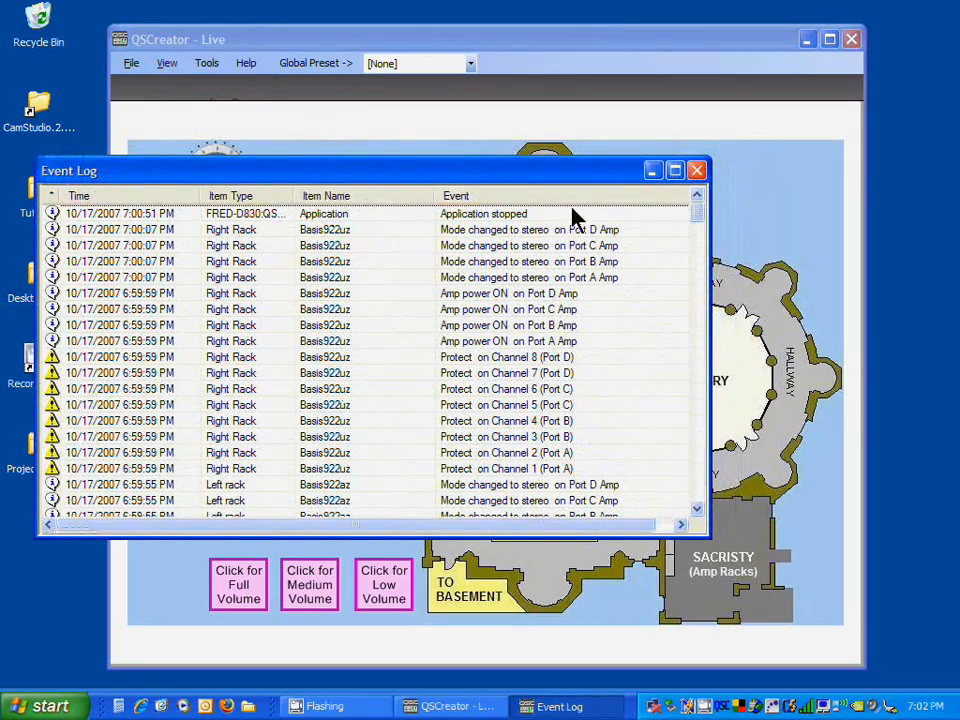
mouse_move(698, 214)
mouse_down()
mouse_move(699, 242)
mouse_move(699, 197)
mouse_up()
click(697, 172)
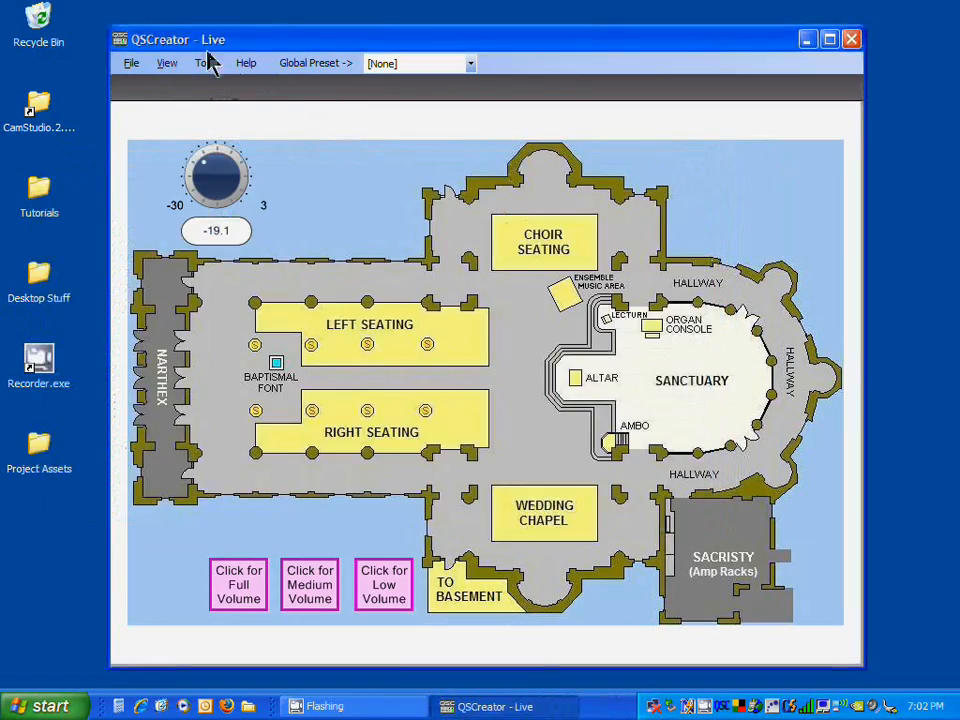
Step: Exit QSCreator, relaunch it from the desktop shortcut and log in as the non-administrator user with the account password
click(131, 64)
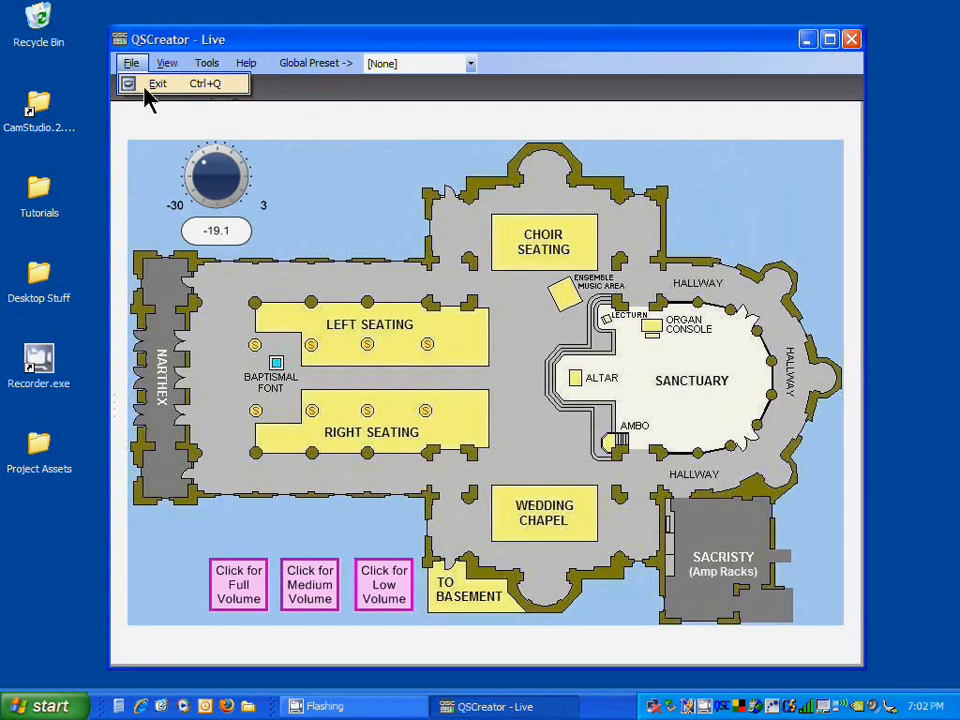
click(148, 86)
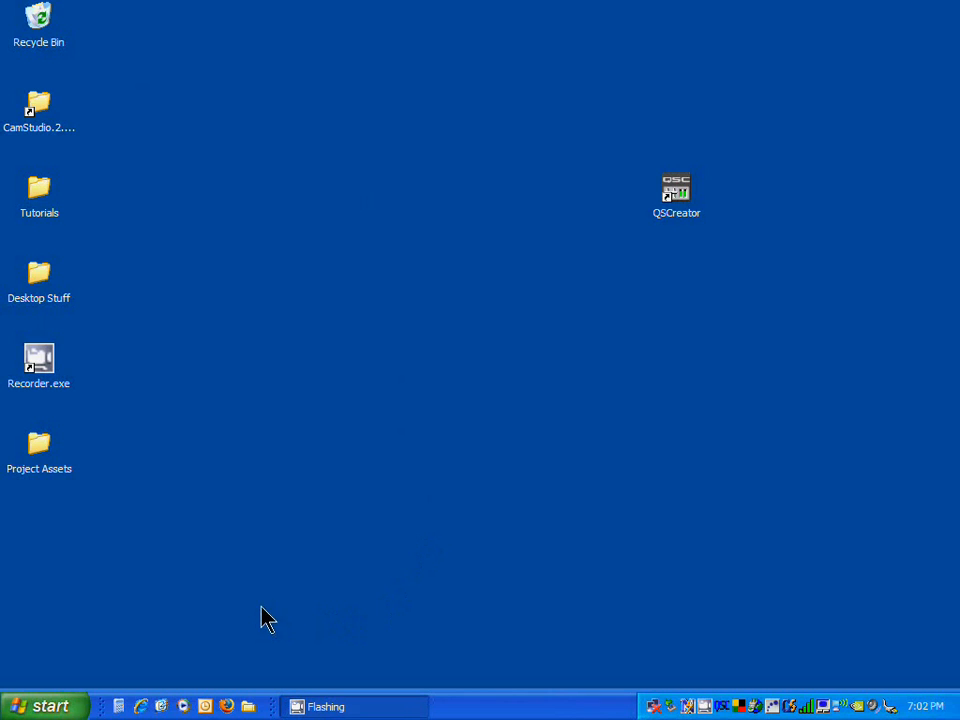
click(677, 190)
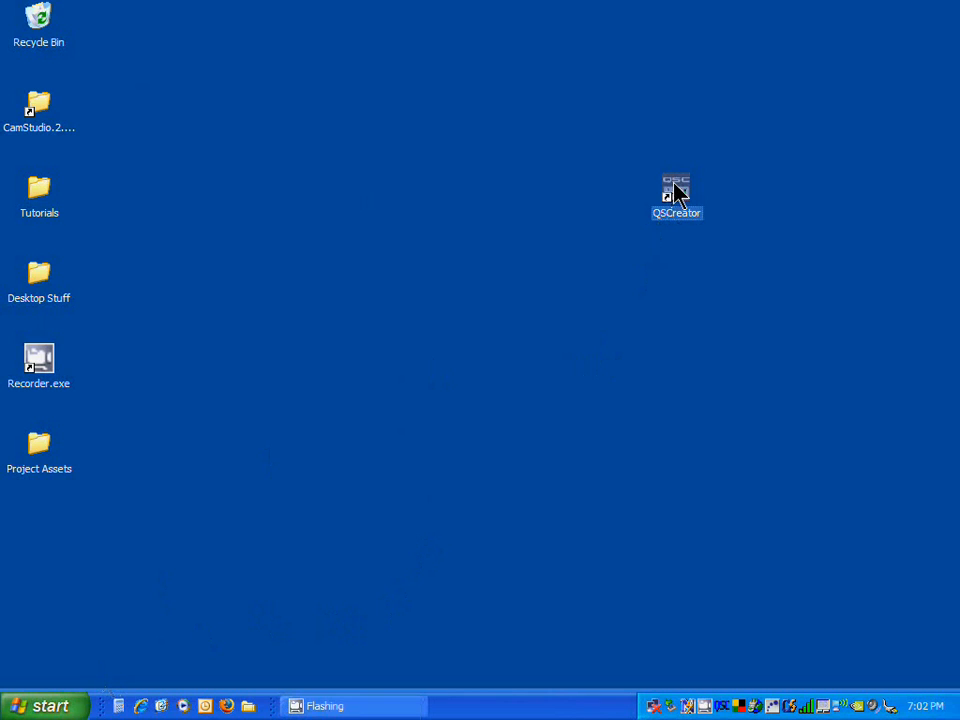
double_click(677, 190)
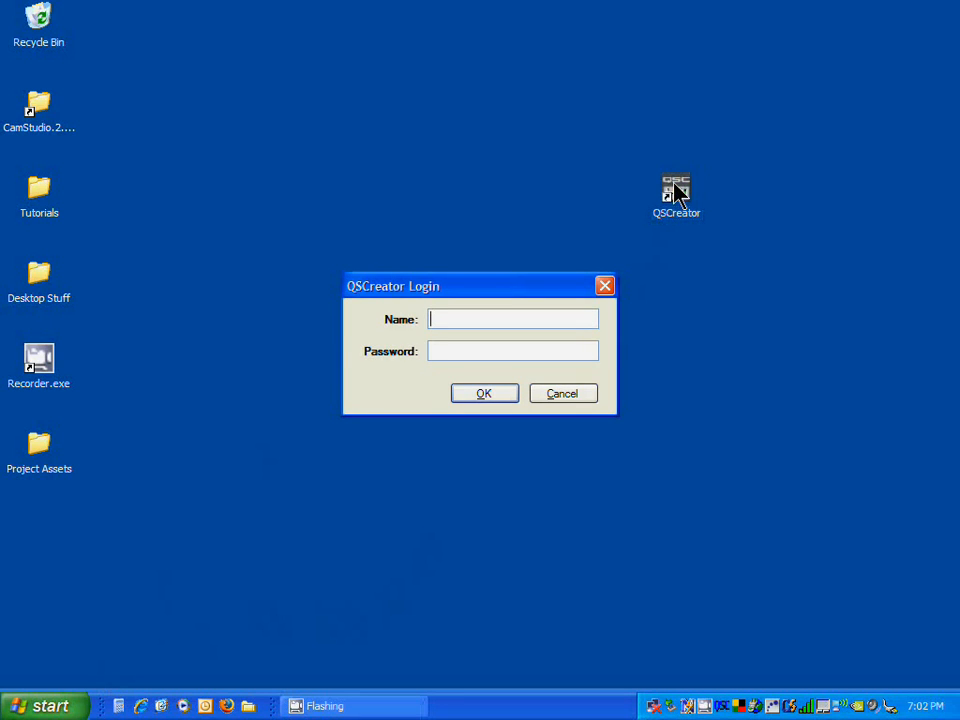
text(joe)
key(Tab)
text(***)
click(509, 400)
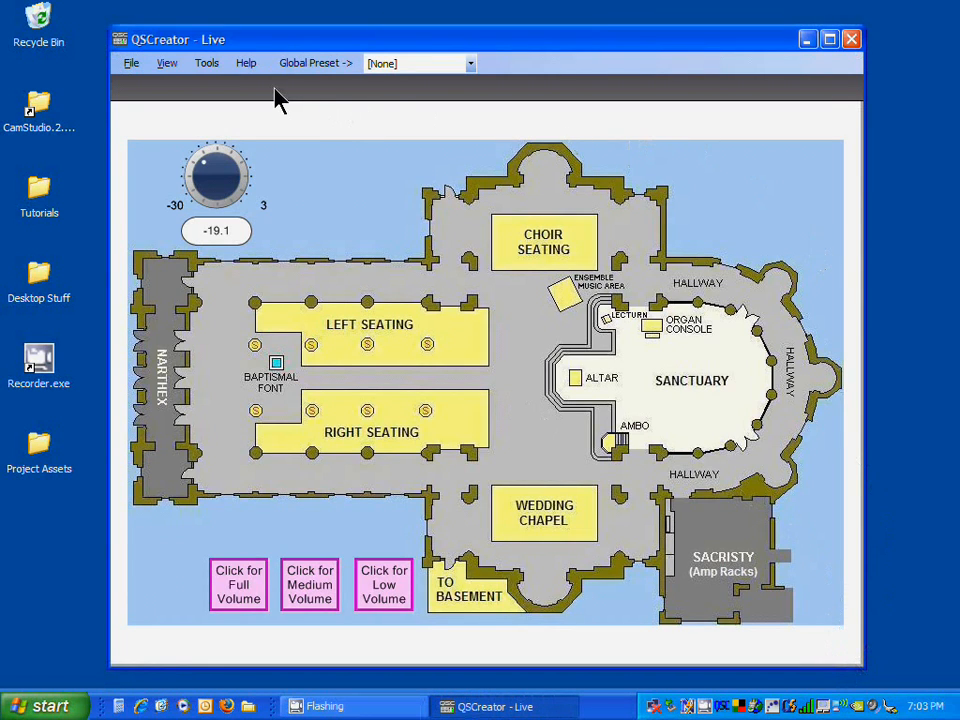
Step: Apply the Medium, Full and Low volume presets in turn using the panel's volume buttons
mouse_move(216, 170)
mouse_down()
mouse_move(210, 202)
mouse_move(199, 150)
mouse_move(208, 199)
mouse_move(206, 173)
mouse_up()
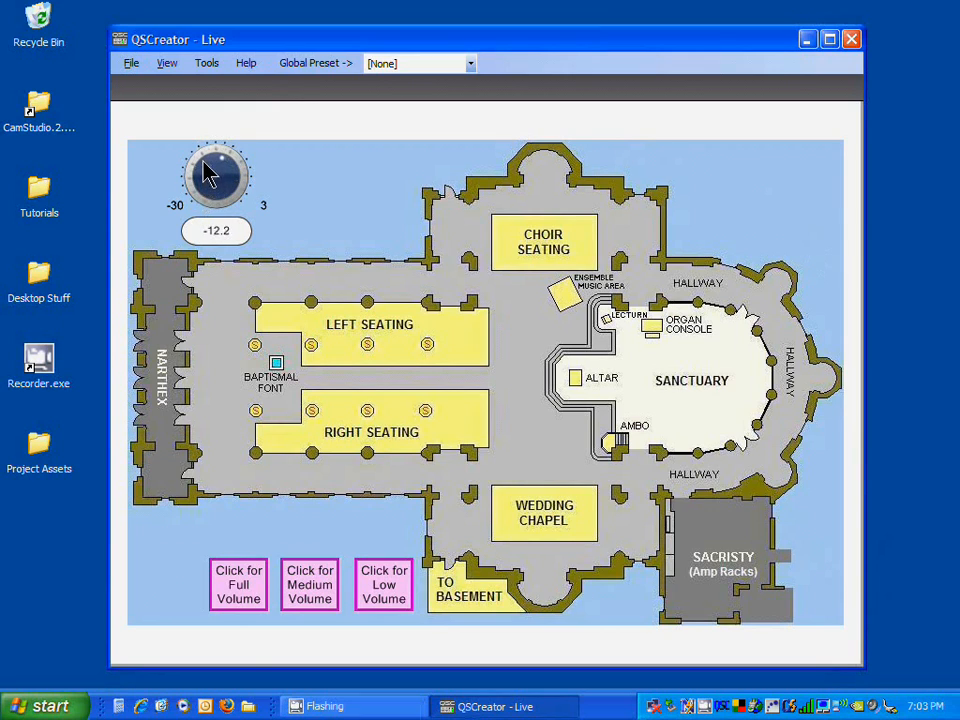
click(318, 590)
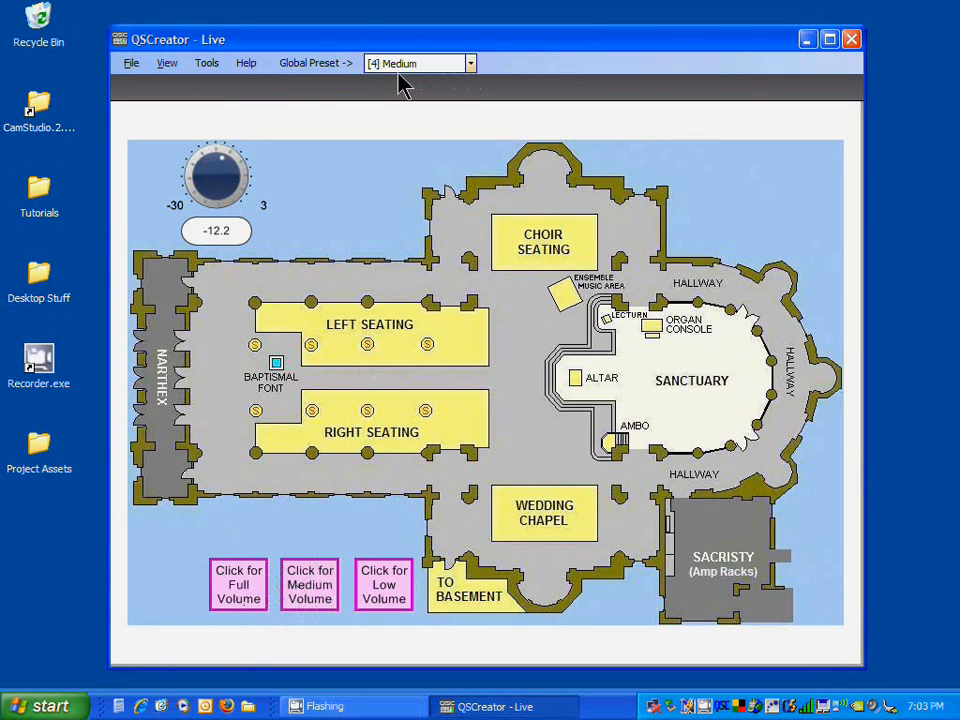
click(231, 613)
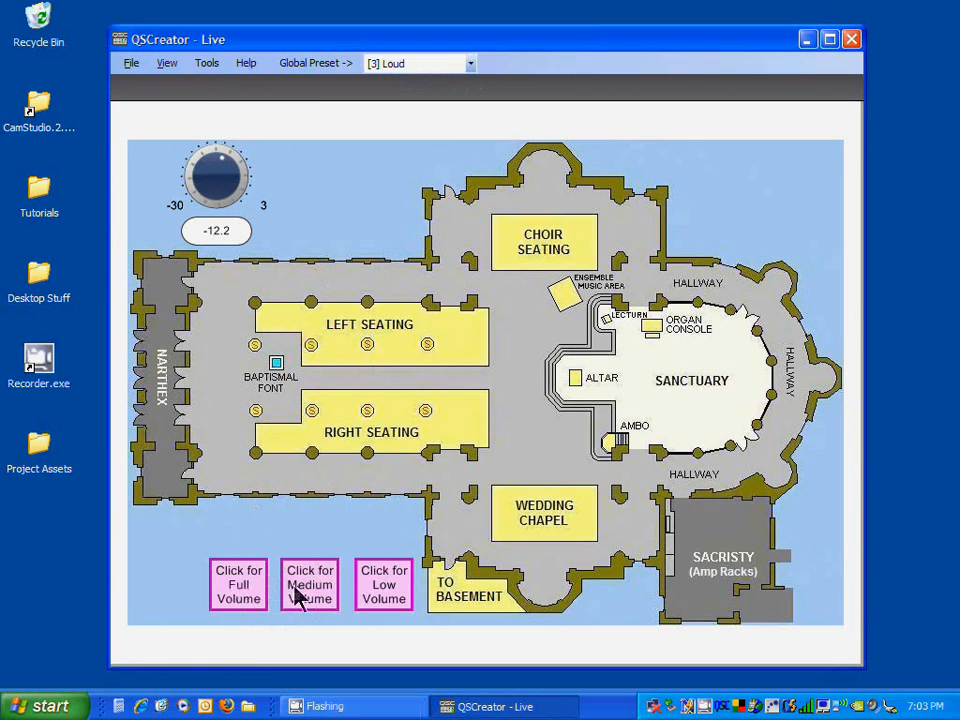
click(400, 588)
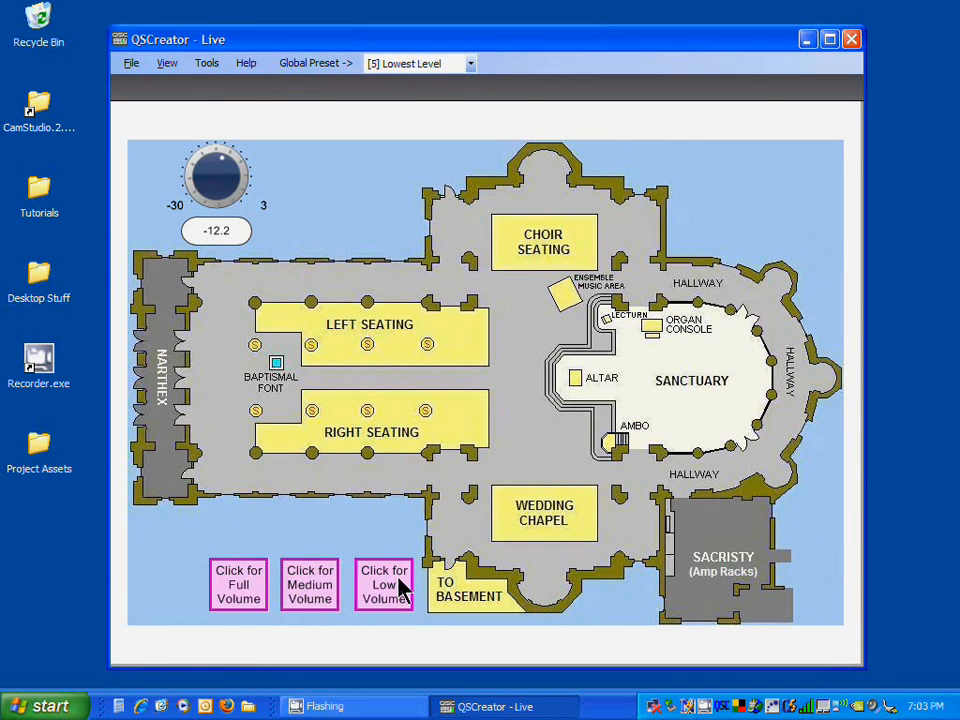
Step: Recall the All Amps OFF global preset, then the All Amps ON global preset
click(472, 66)
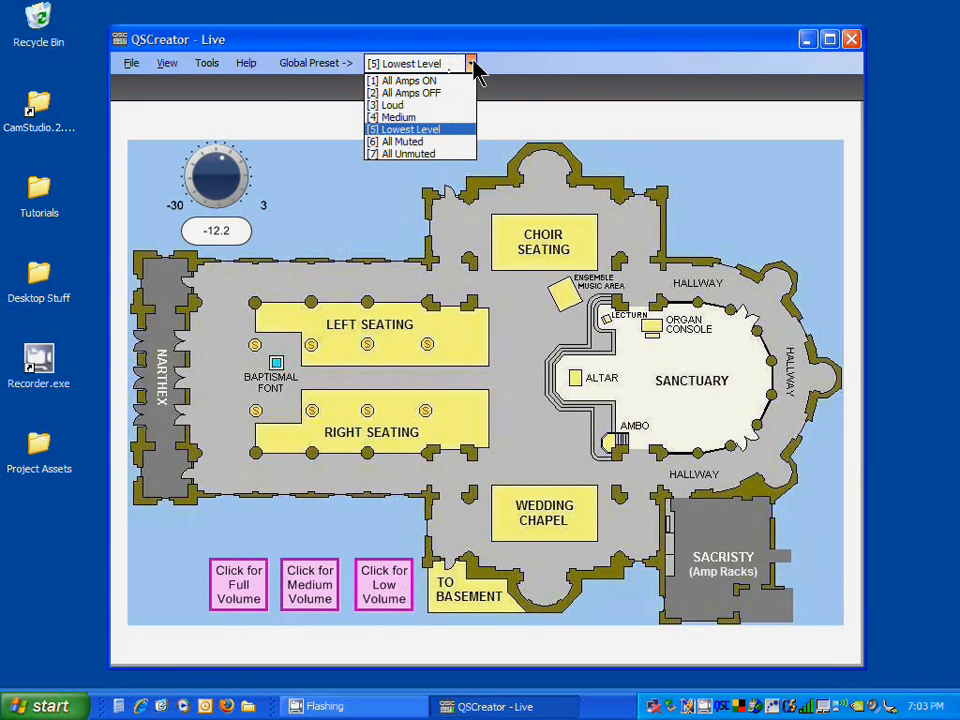
click(474, 64)
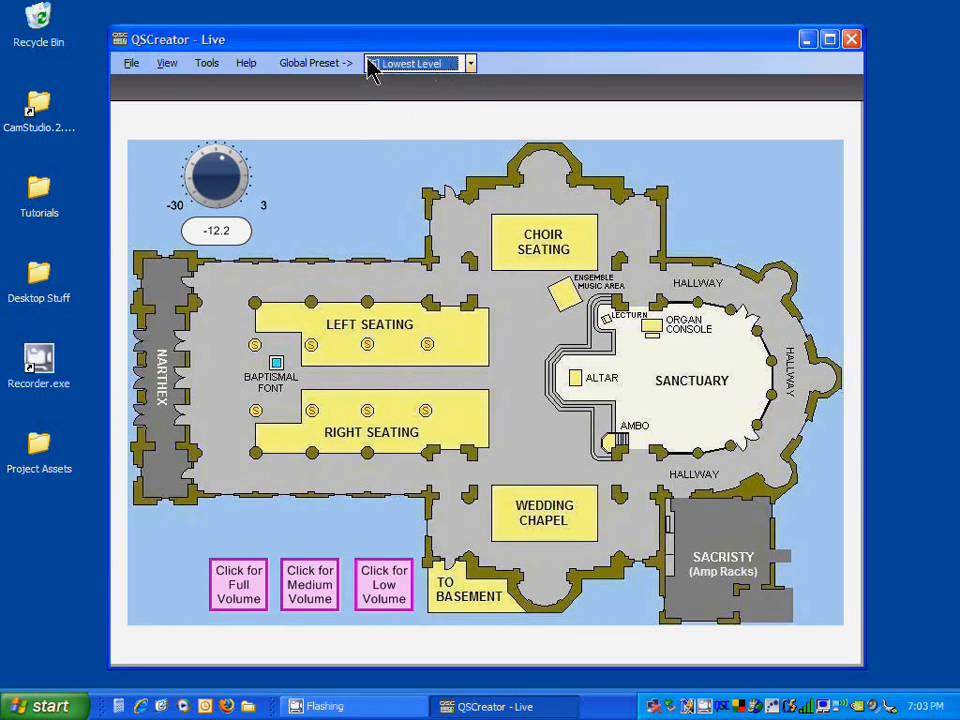
click(405, 65)
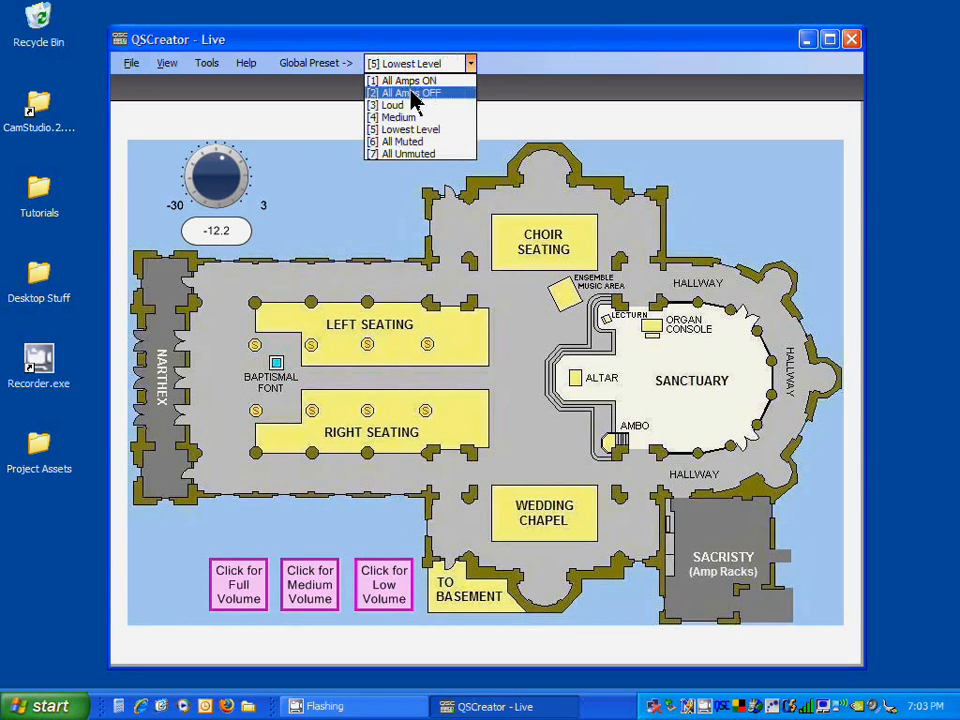
click(410, 92)
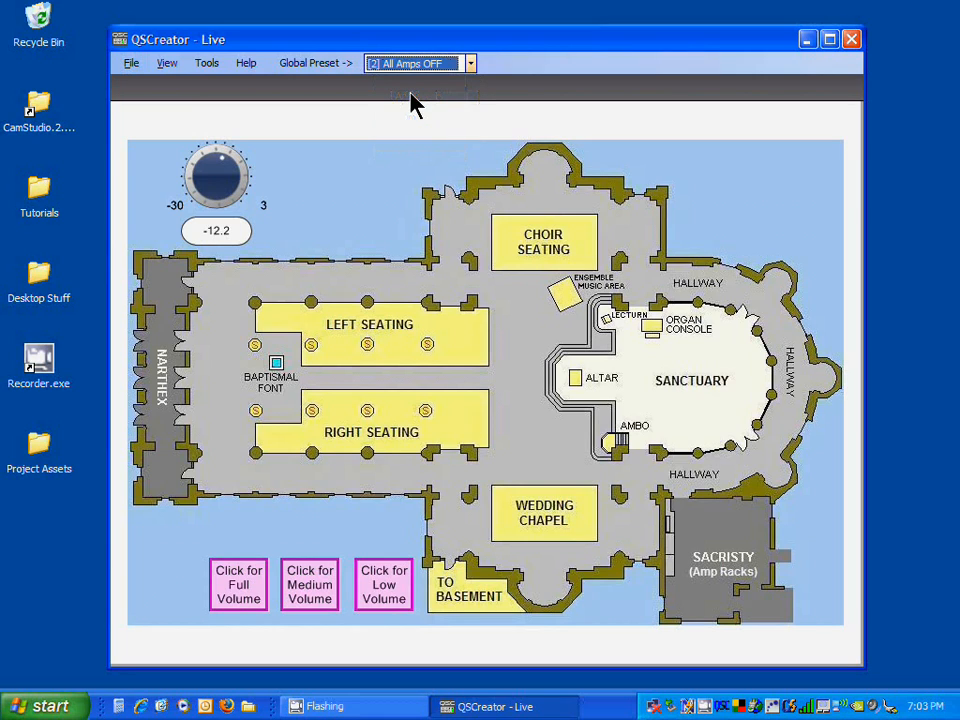
click(455, 66)
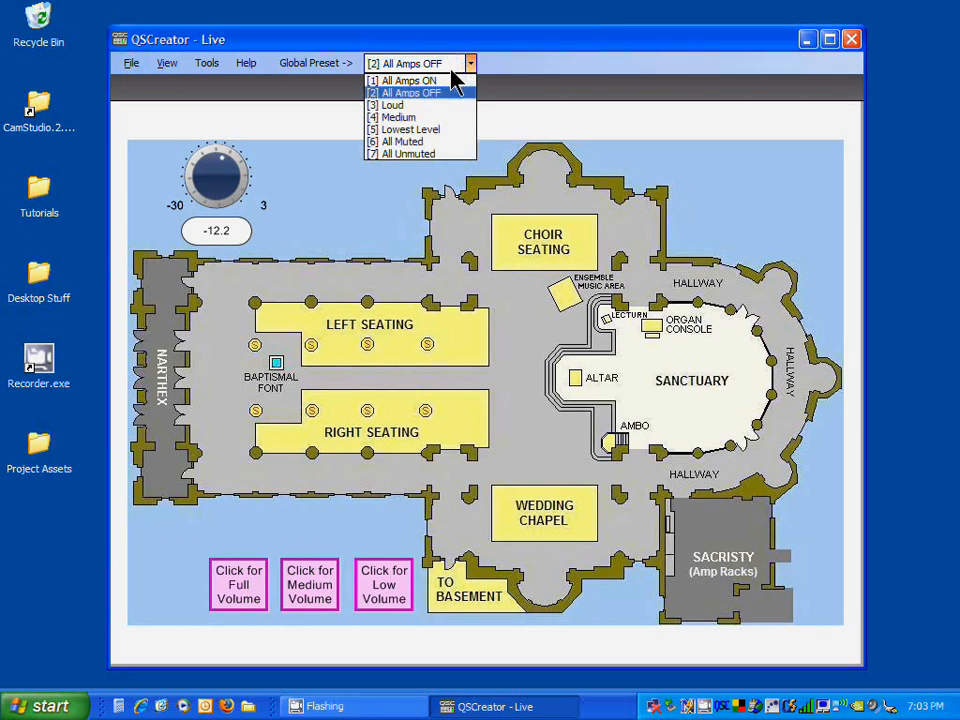
click(441, 82)
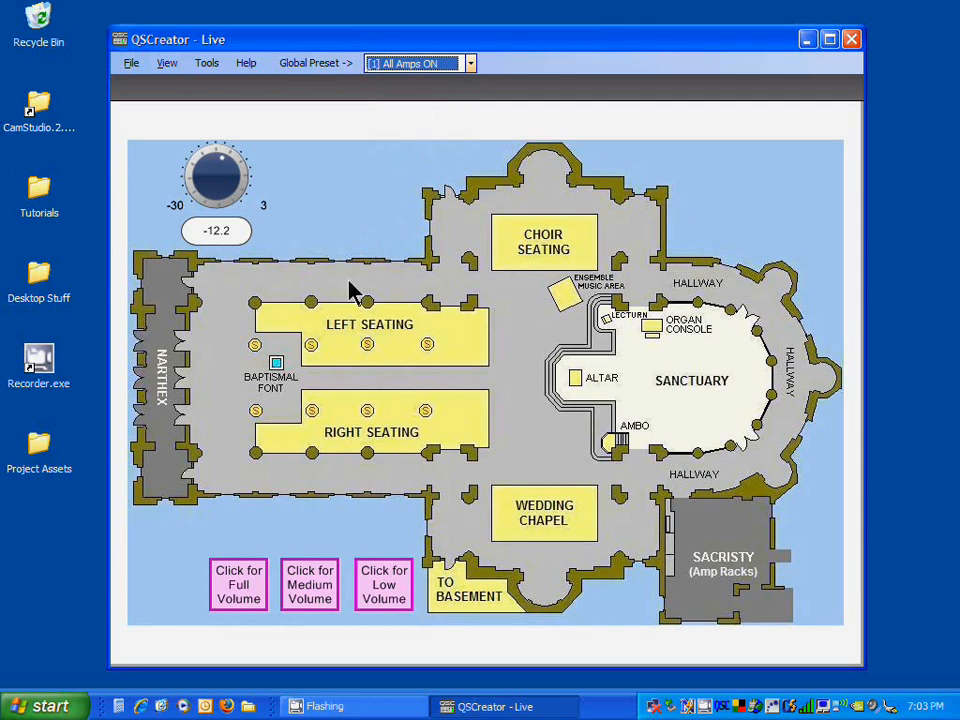
Step: Apply the Full Volume preset and turn the master volume knob down to -20.6
click(250, 605)
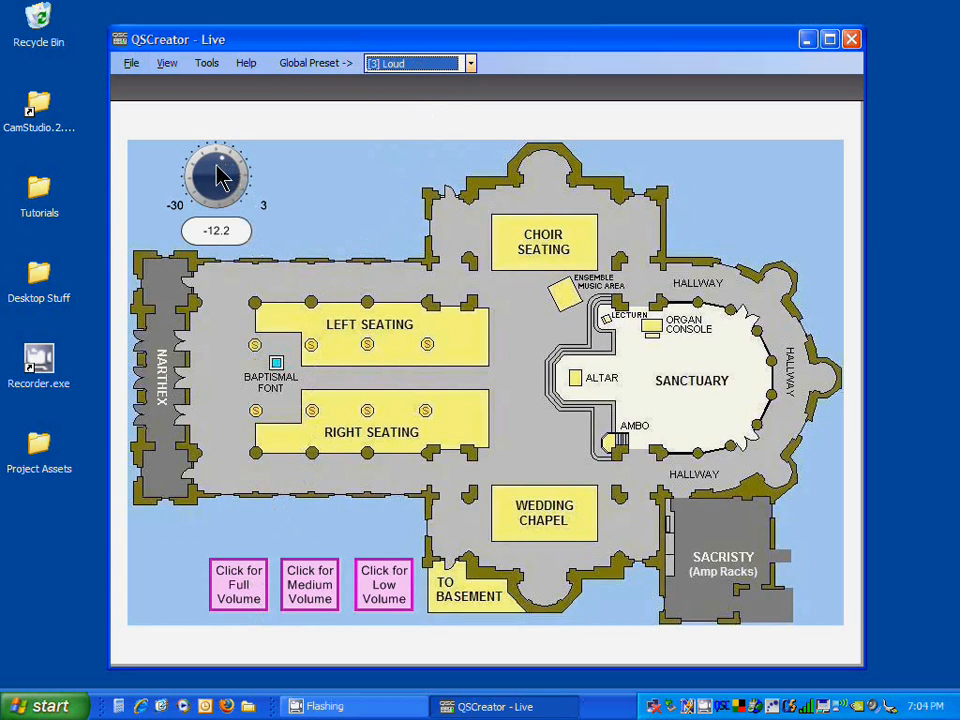
mouse_move(216, 165)
mouse_down()
mouse_move(222, 195)
mouse_move(221, 180)
mouse_up()
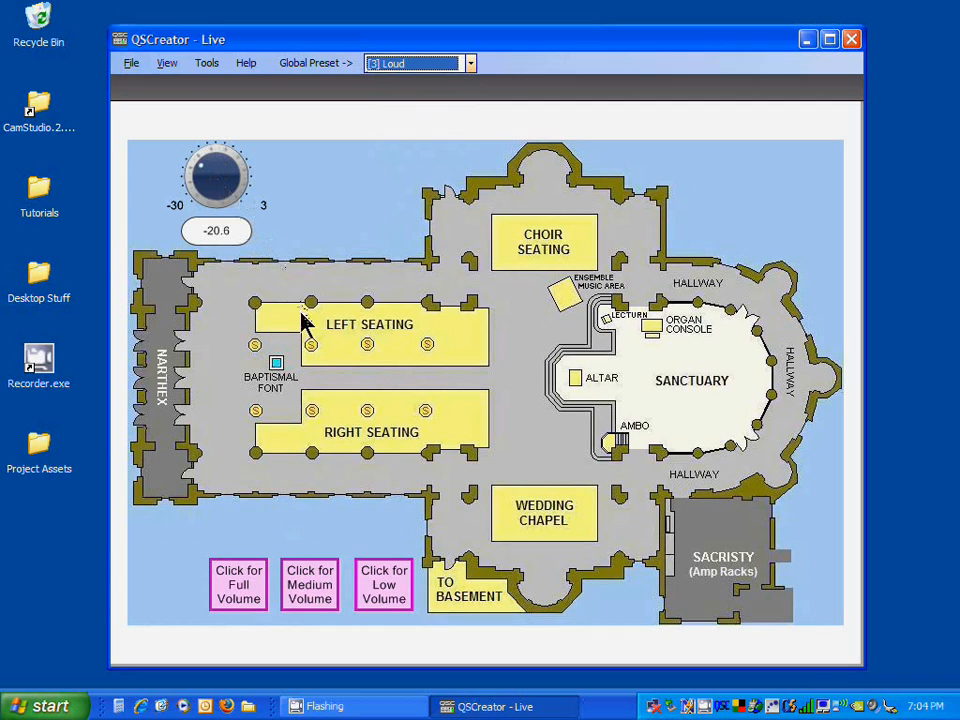
Step: Try to open the Right Seating panel and dismiss the access message
click(365, 391)
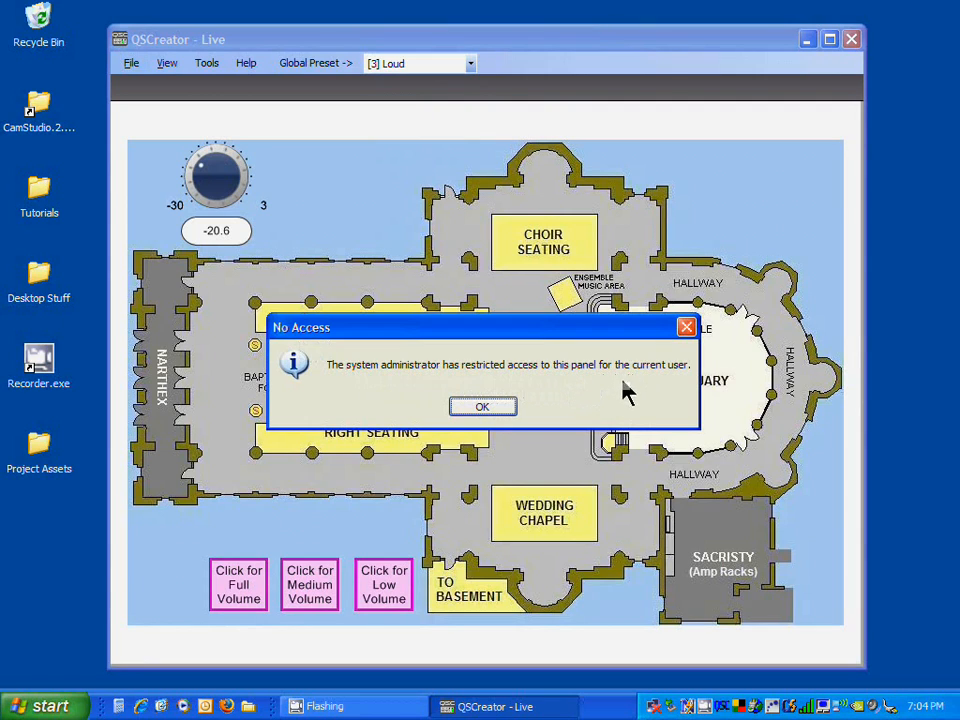
click(512, 414)
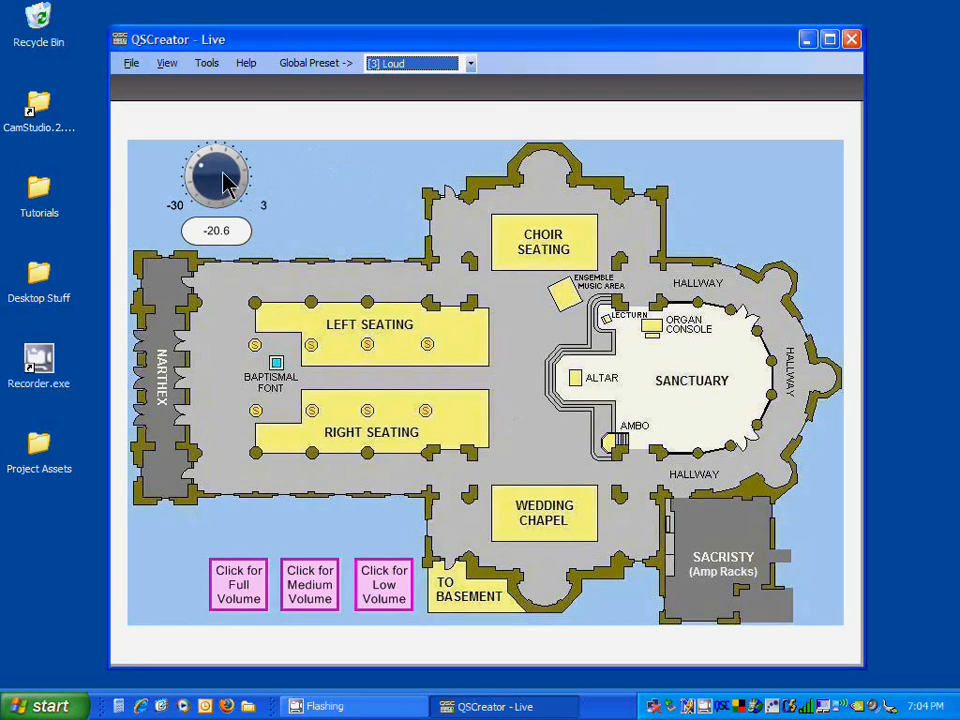
Step: Turn the master volume knob down to -25.0, then up to -6.3
drag(223, 173, 224, 181)
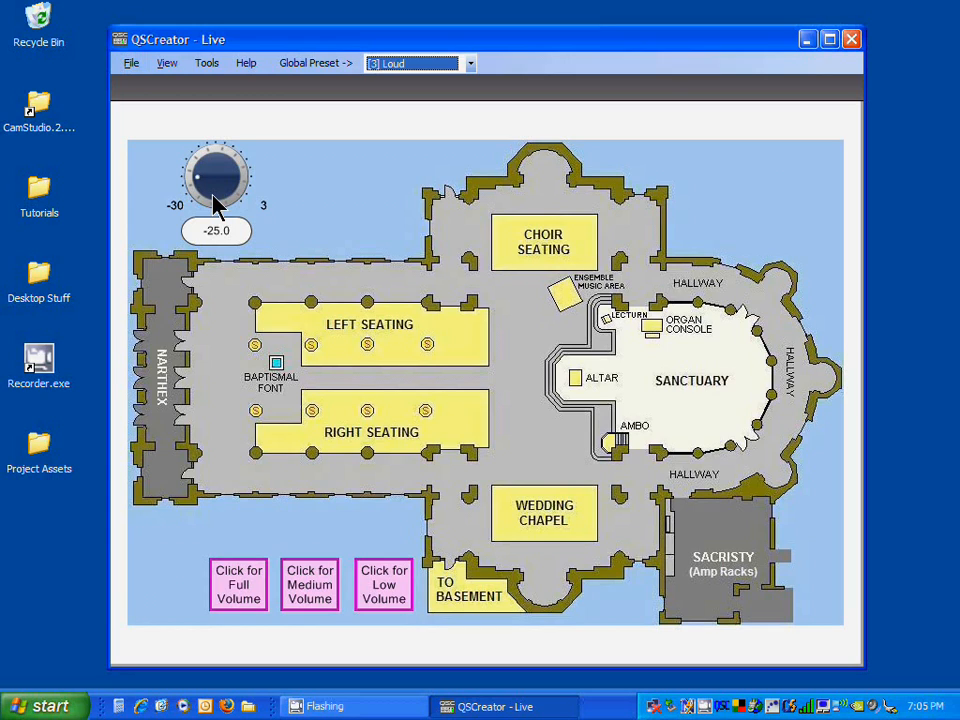
drag(214, 204, 207, 163)
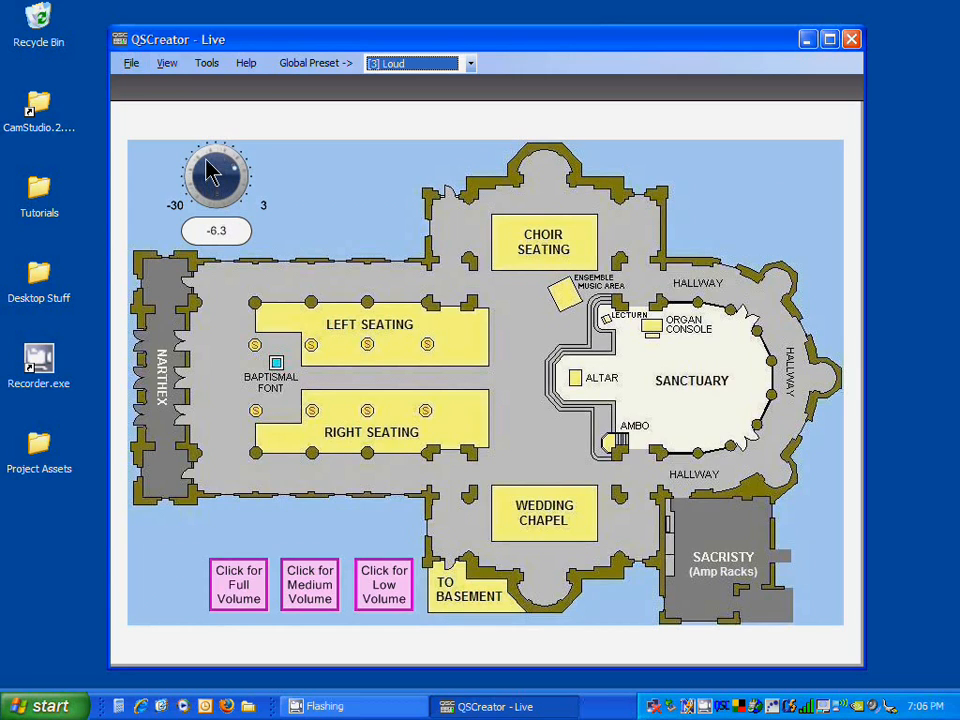